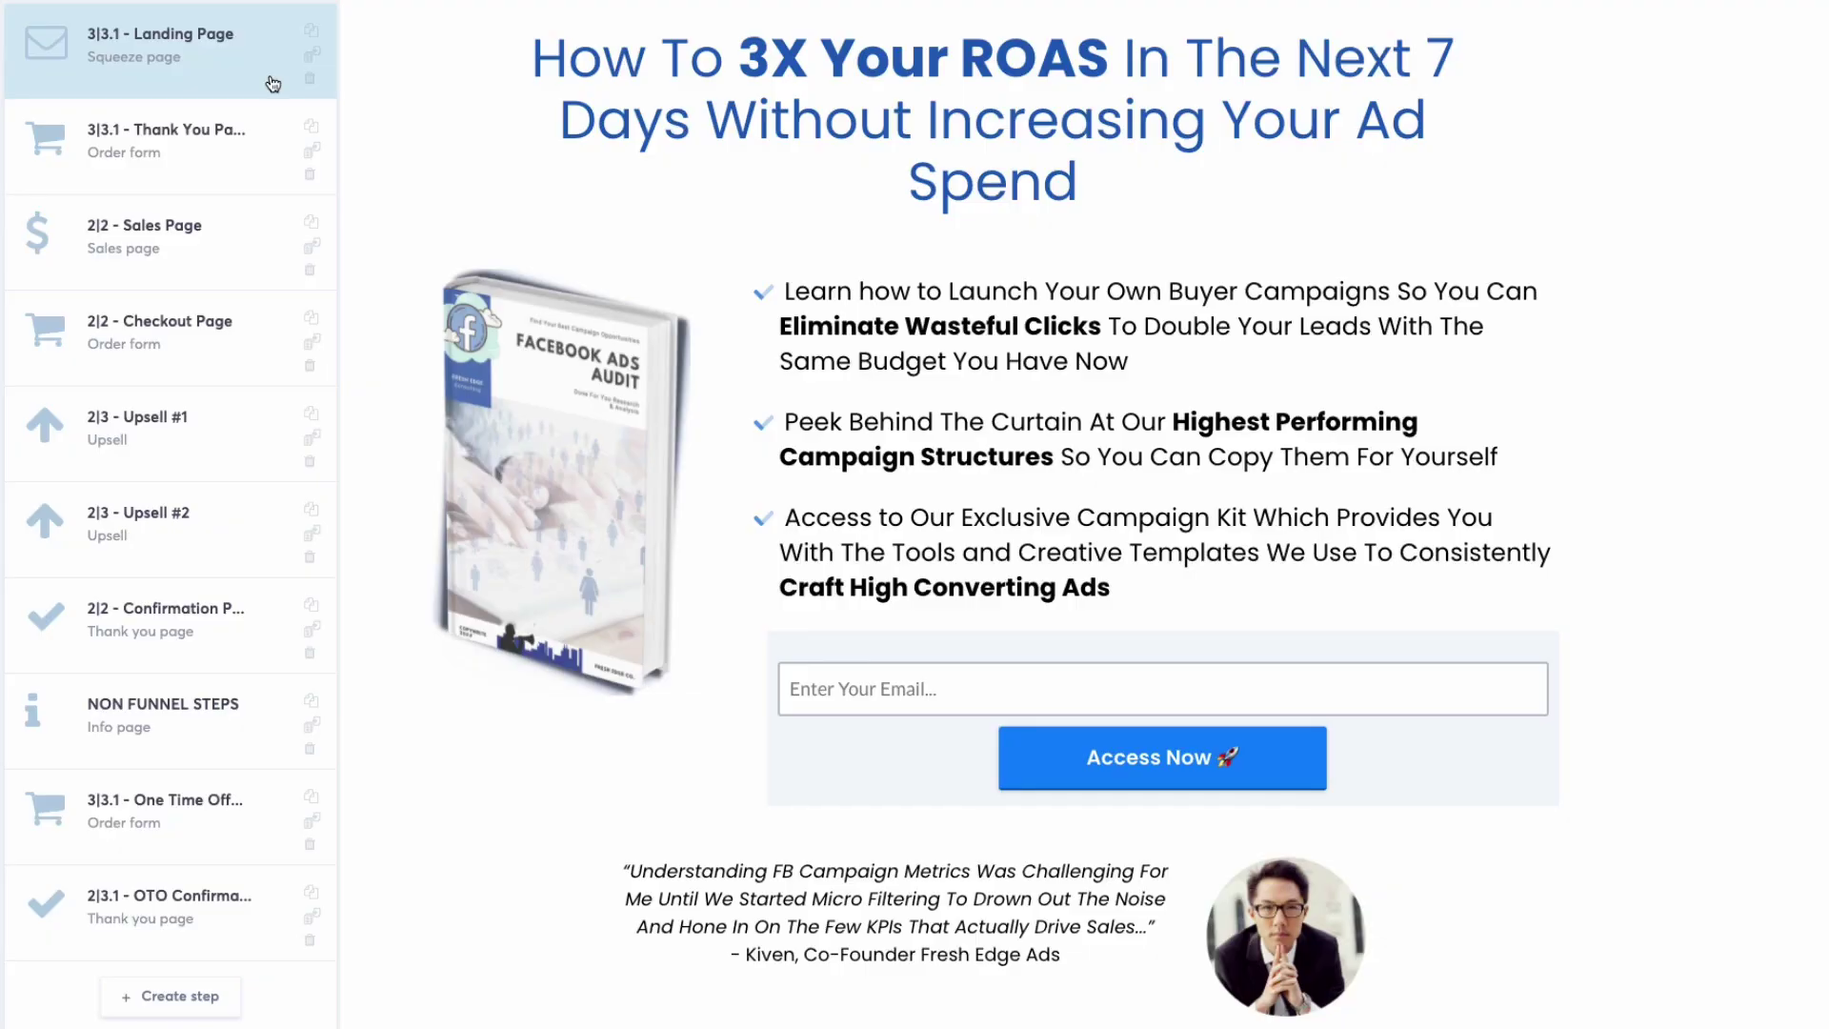
Step: Look through the example funnel's thank-you, sales, checkout, Upsell #1, Upsell #2 and confirmation pages
left_click(257, 172)
left_click(252, 263)
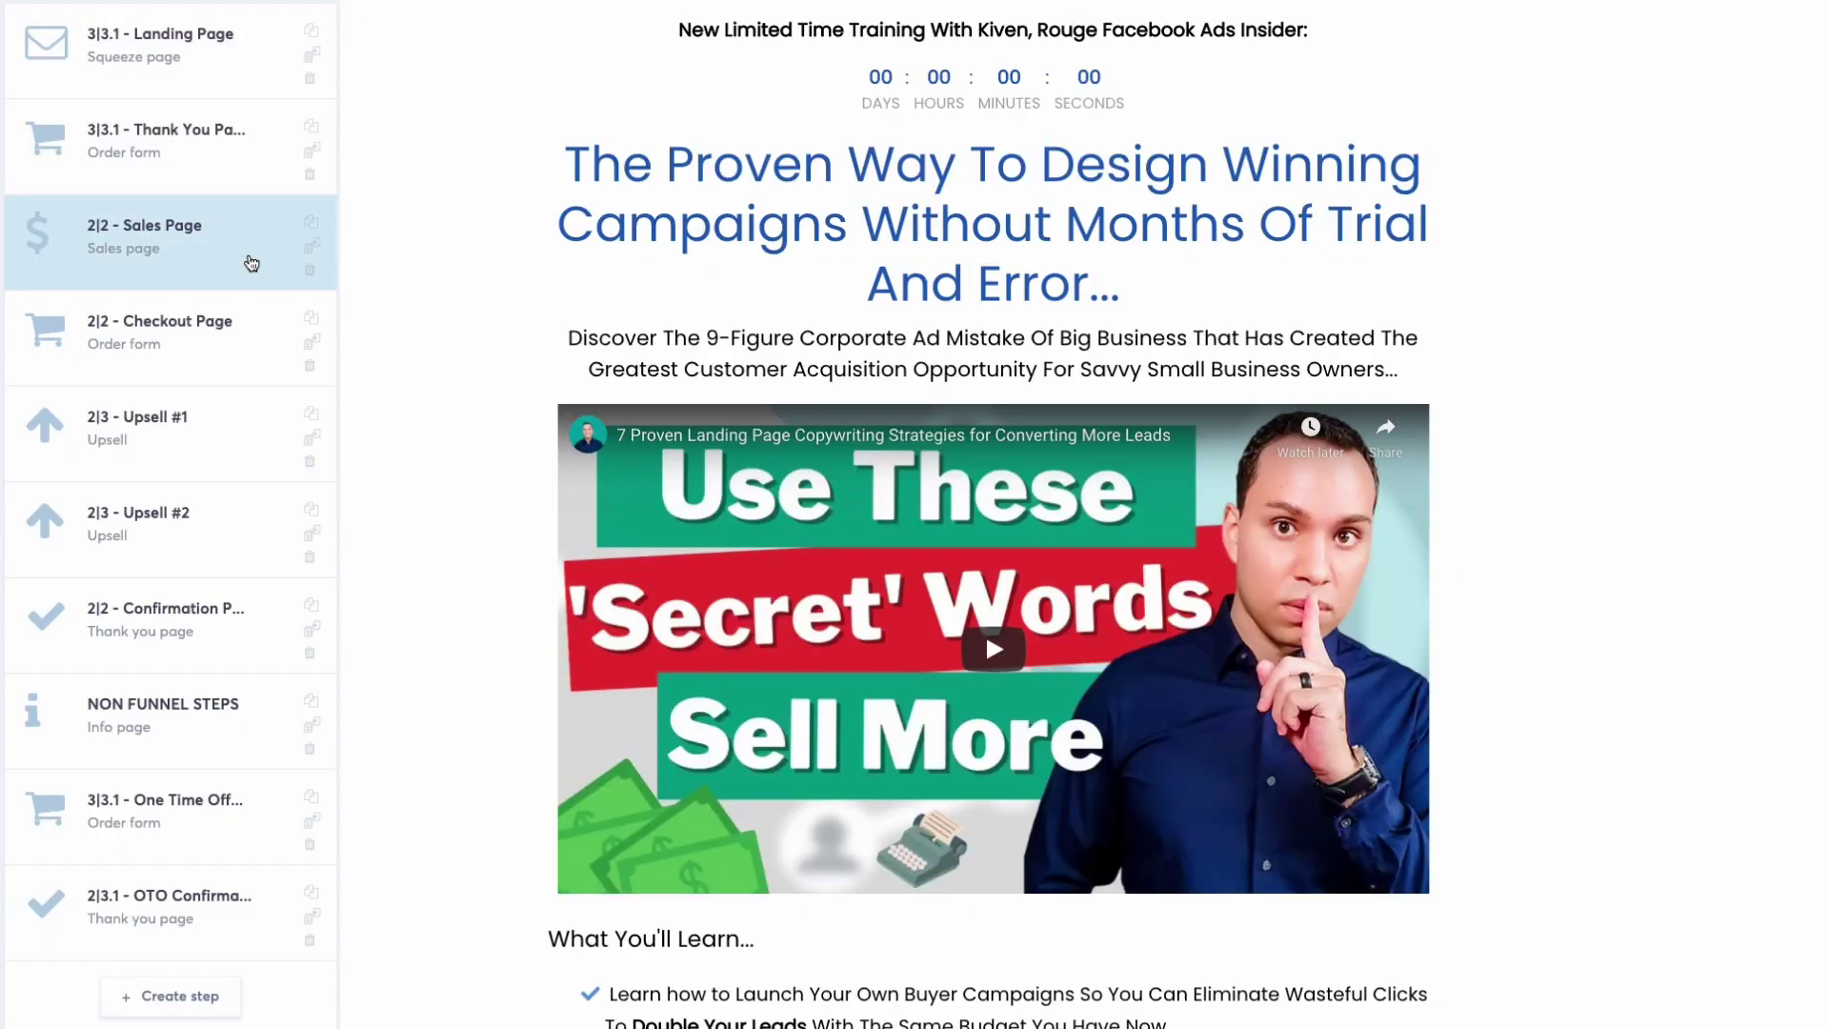
left_click(248, 348)
left_click(246, 441)
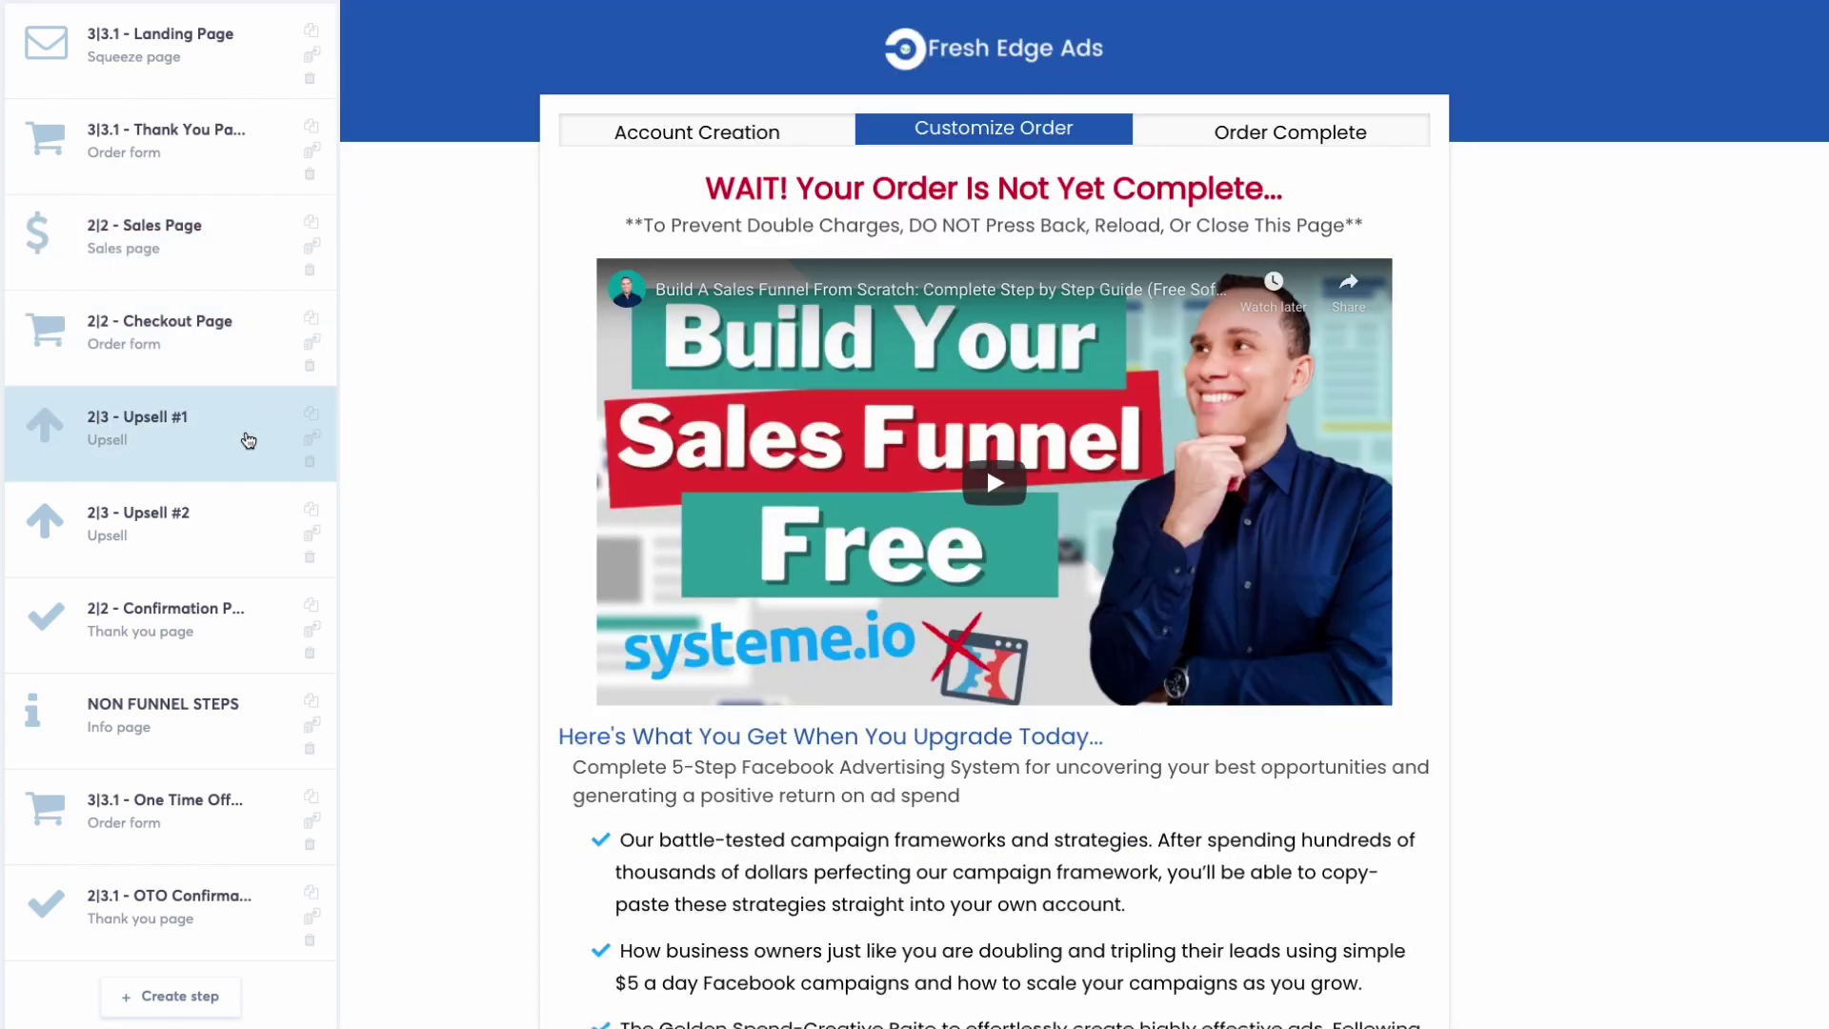
left_click(244, 533)
left_click(244, 621)
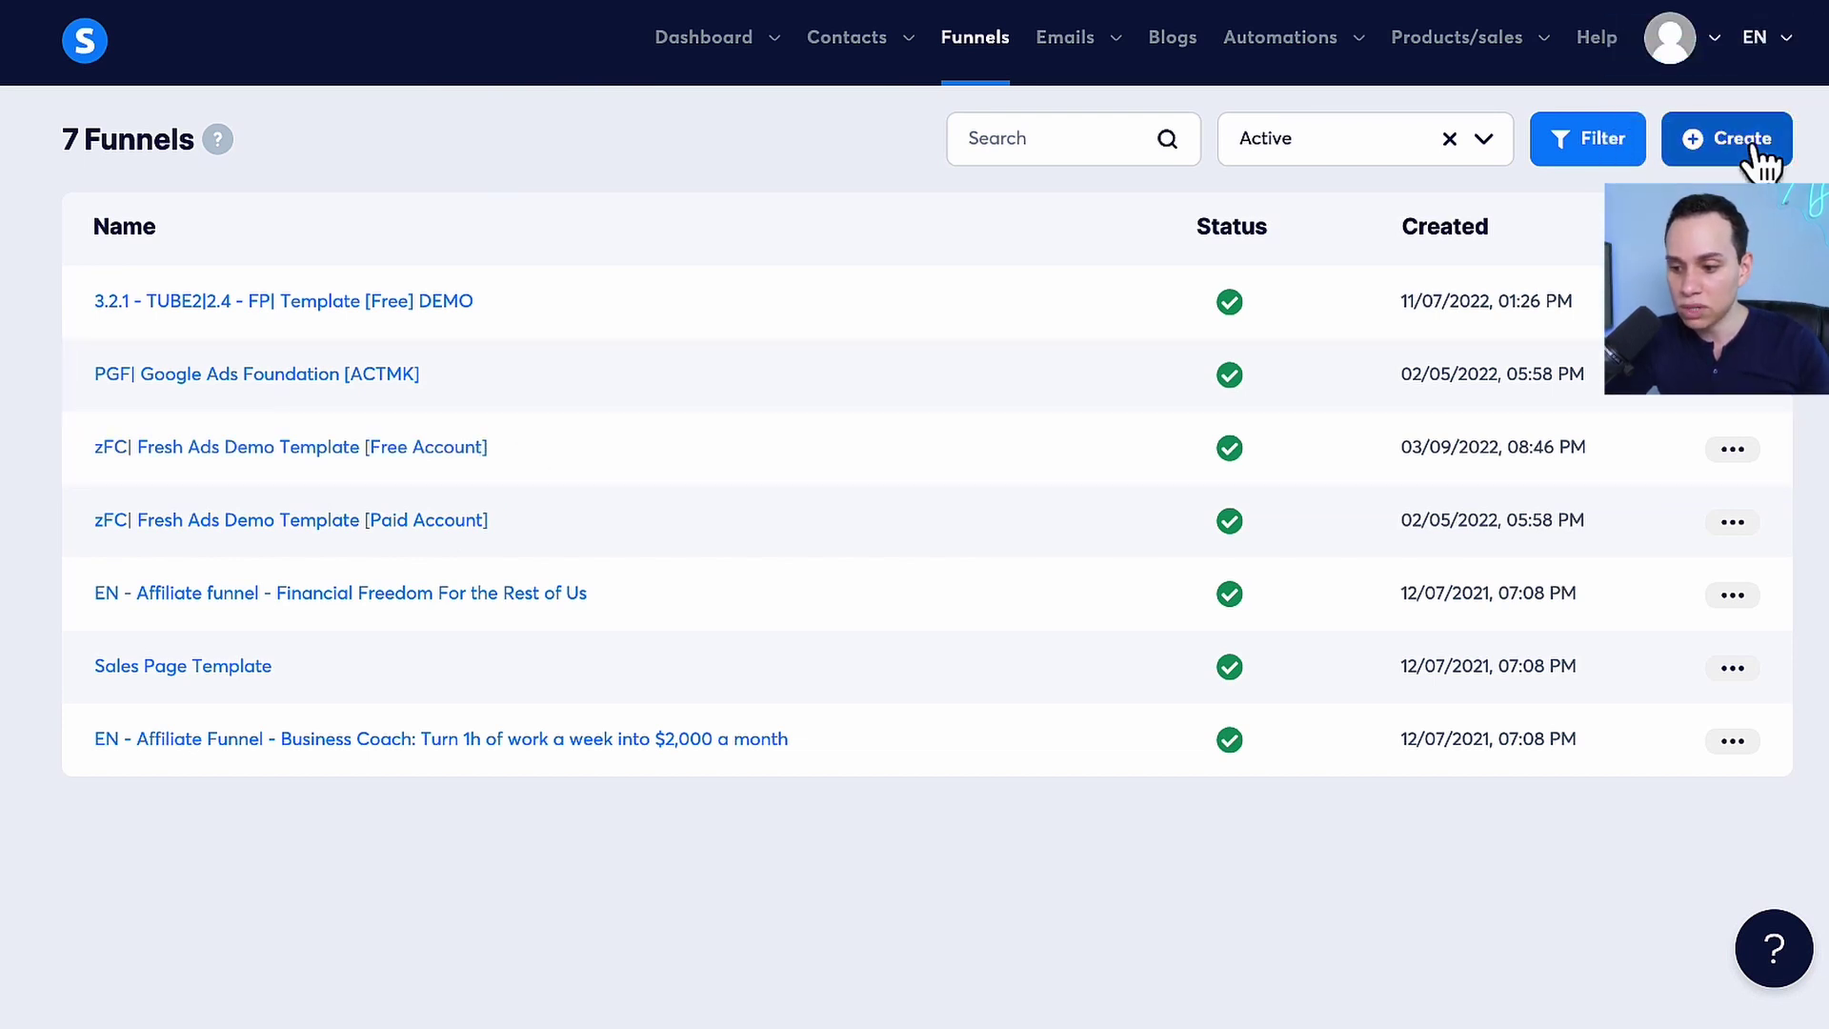
left_click(1756, 145)
left_click(841, 270)
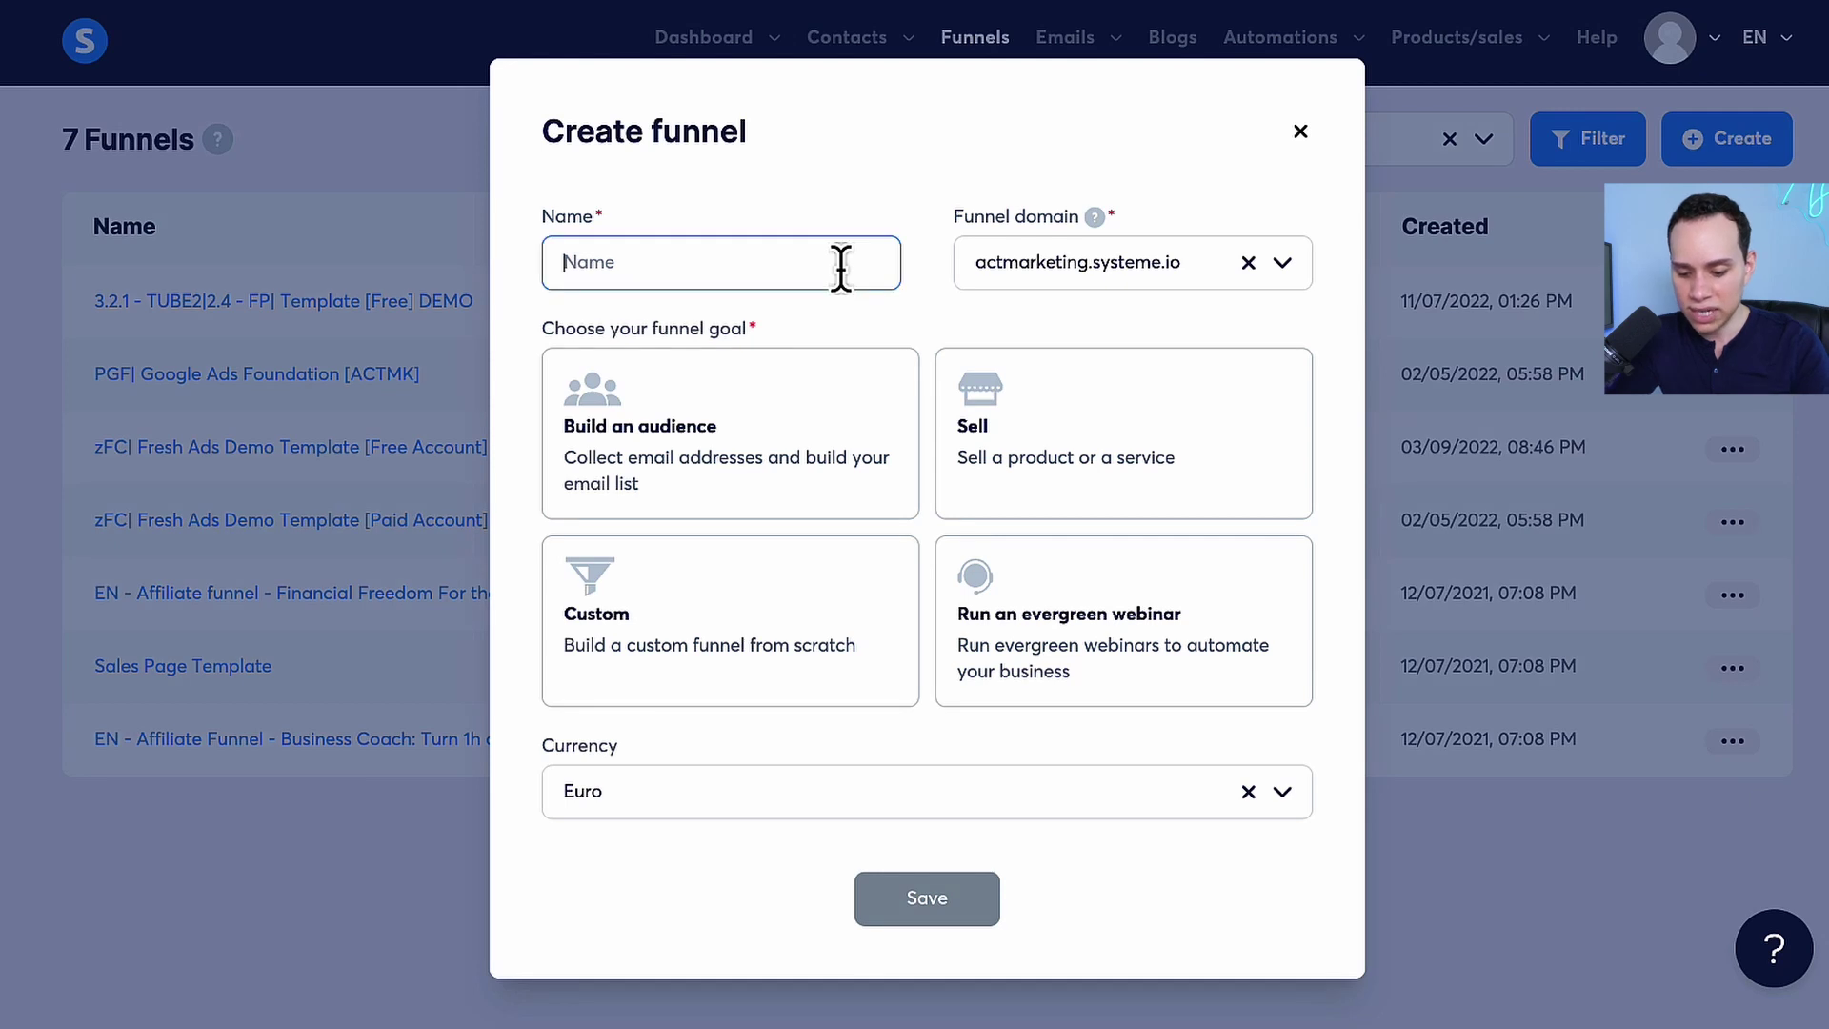
type("F256 Dmeo")
left_click(1029, 272)
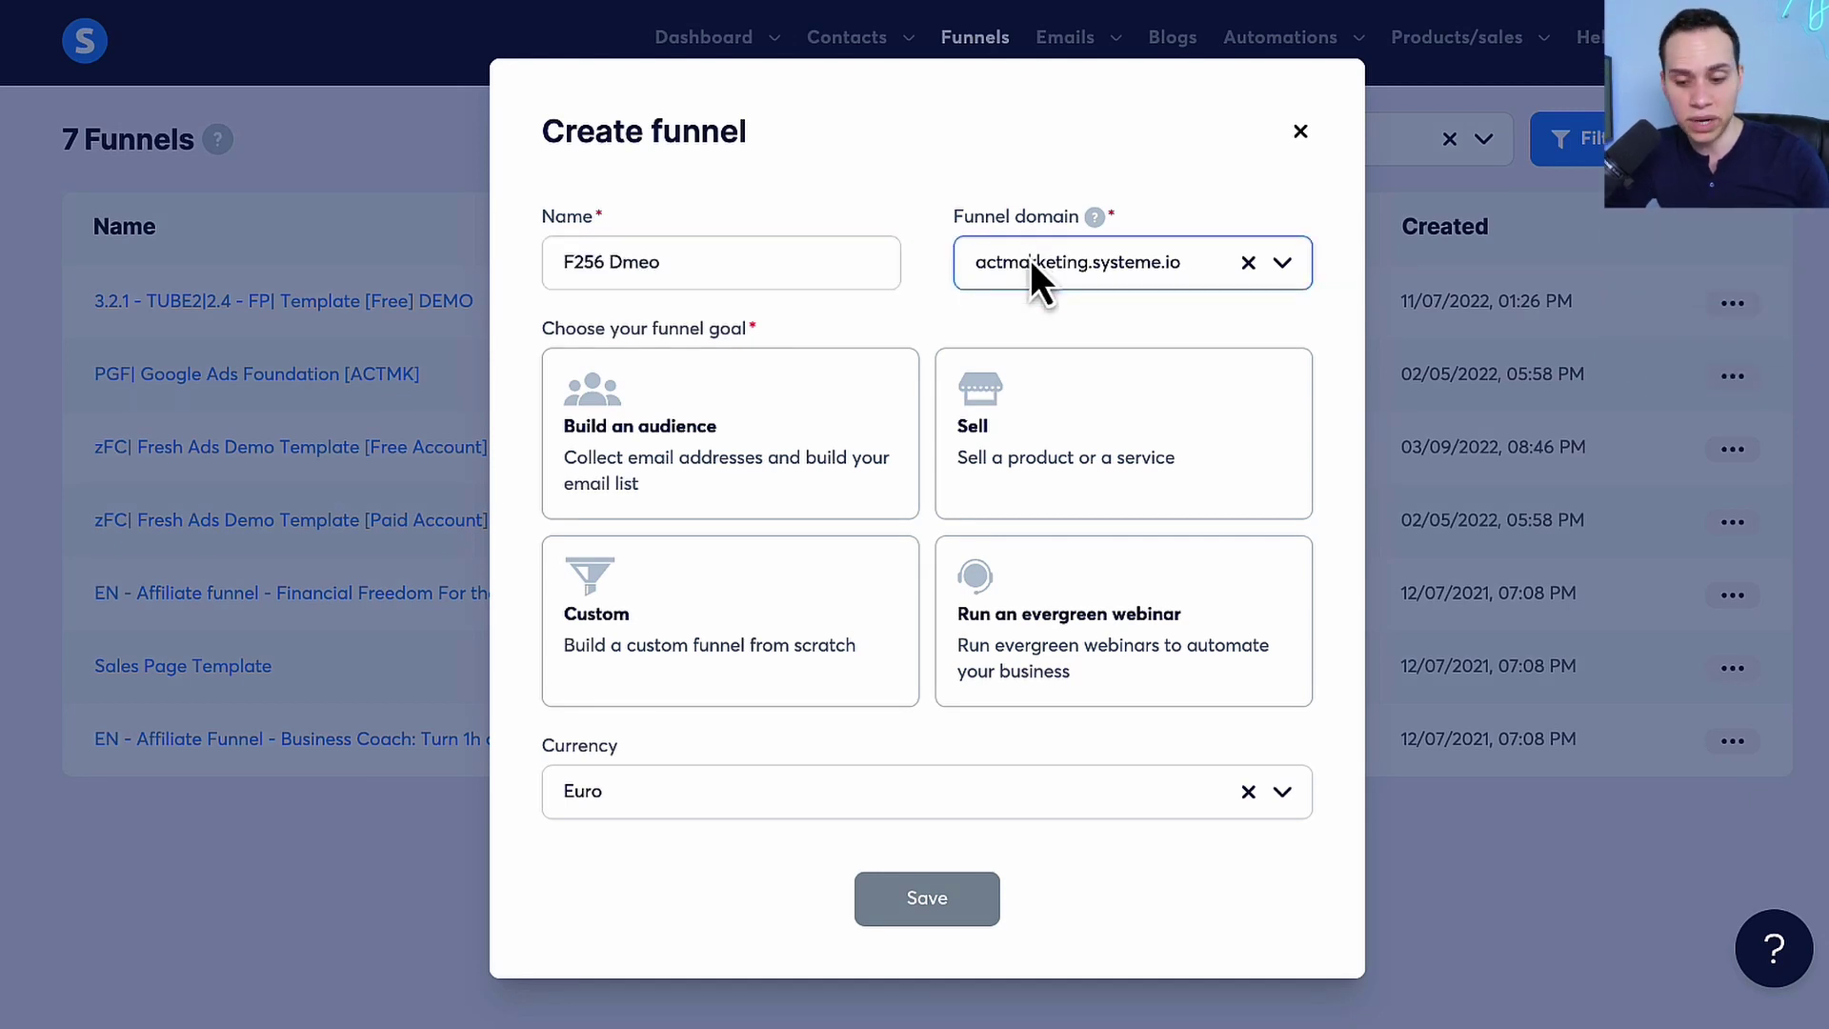
left_click(733, 483)
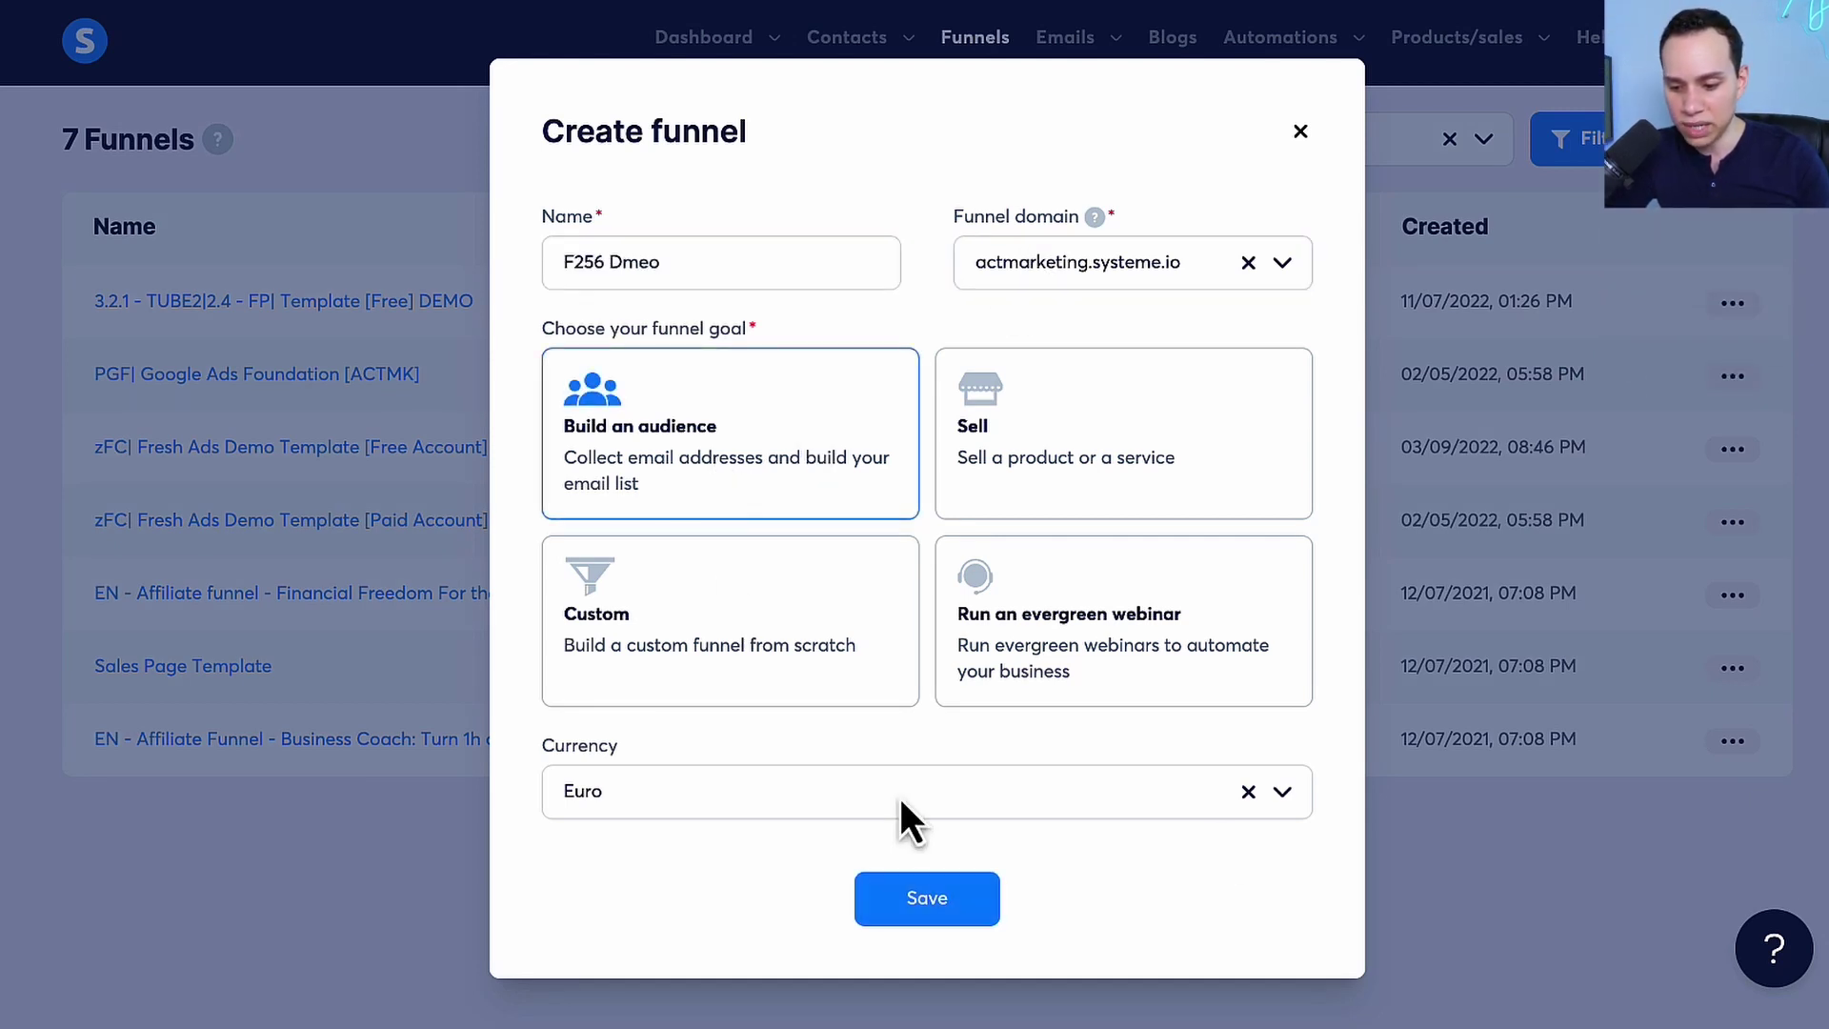
left_click(1248, 792)
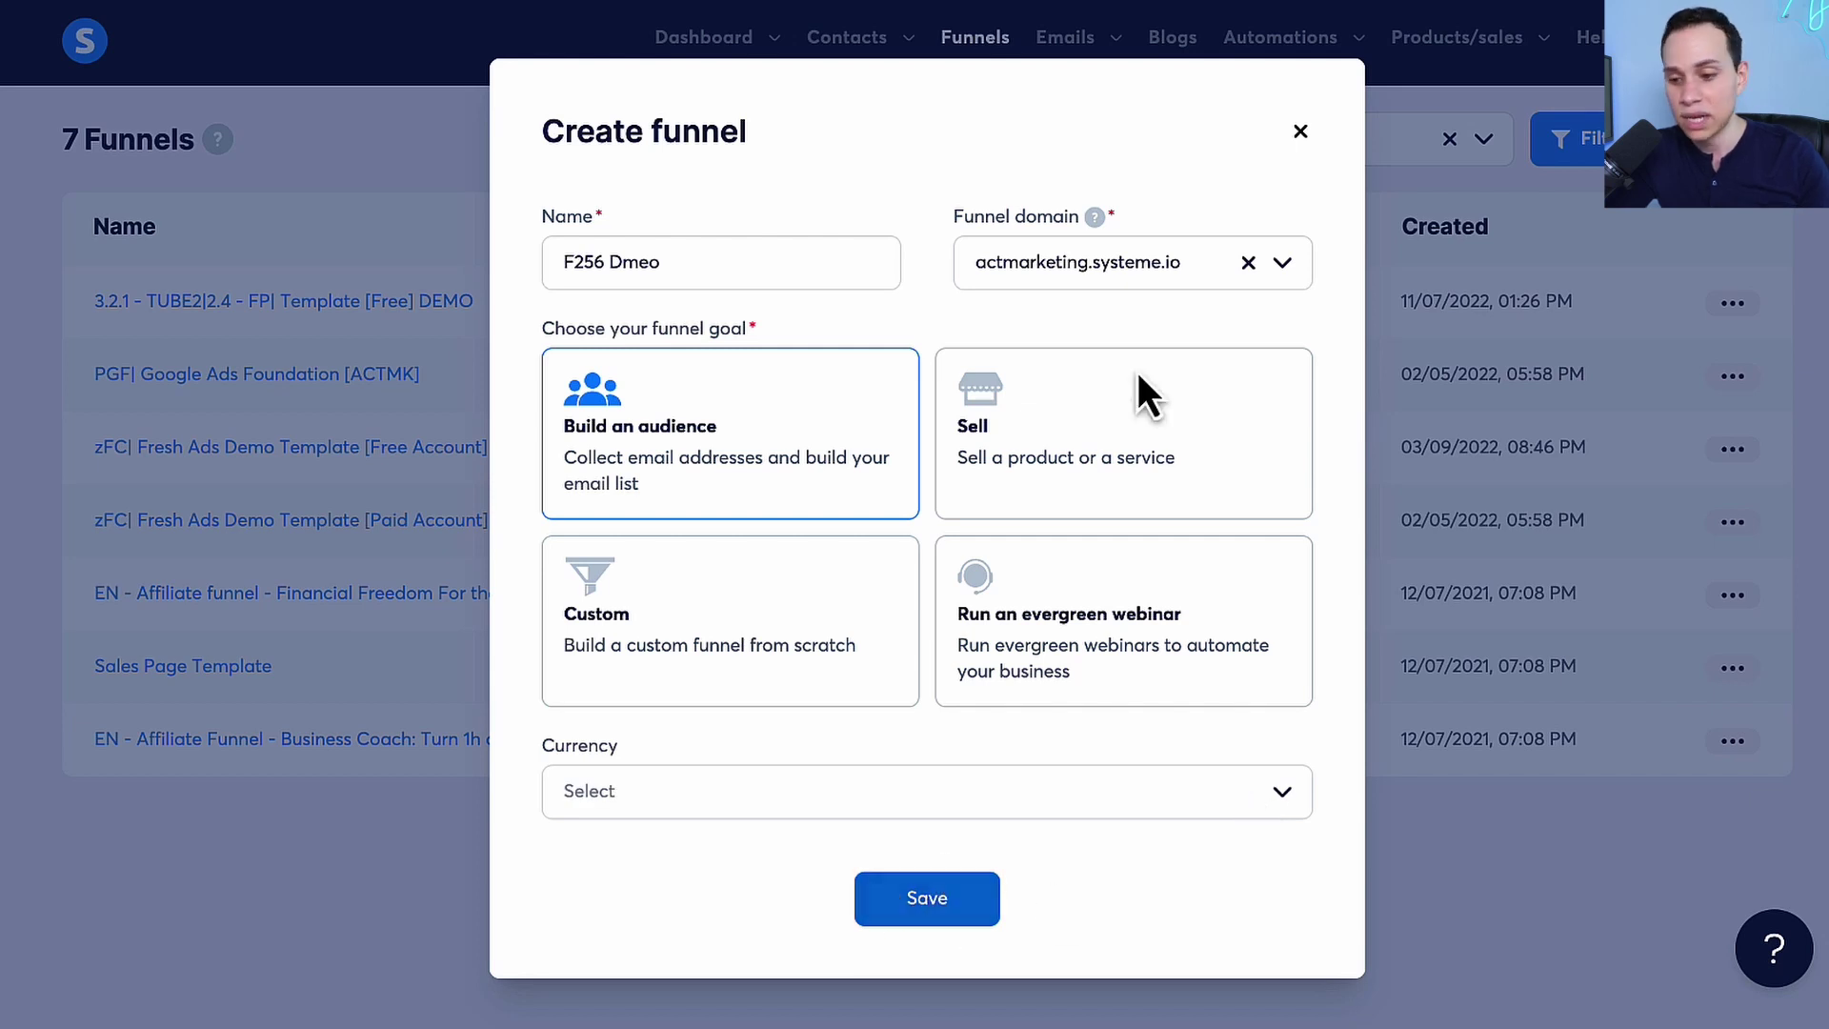
left_click(1301, 132)
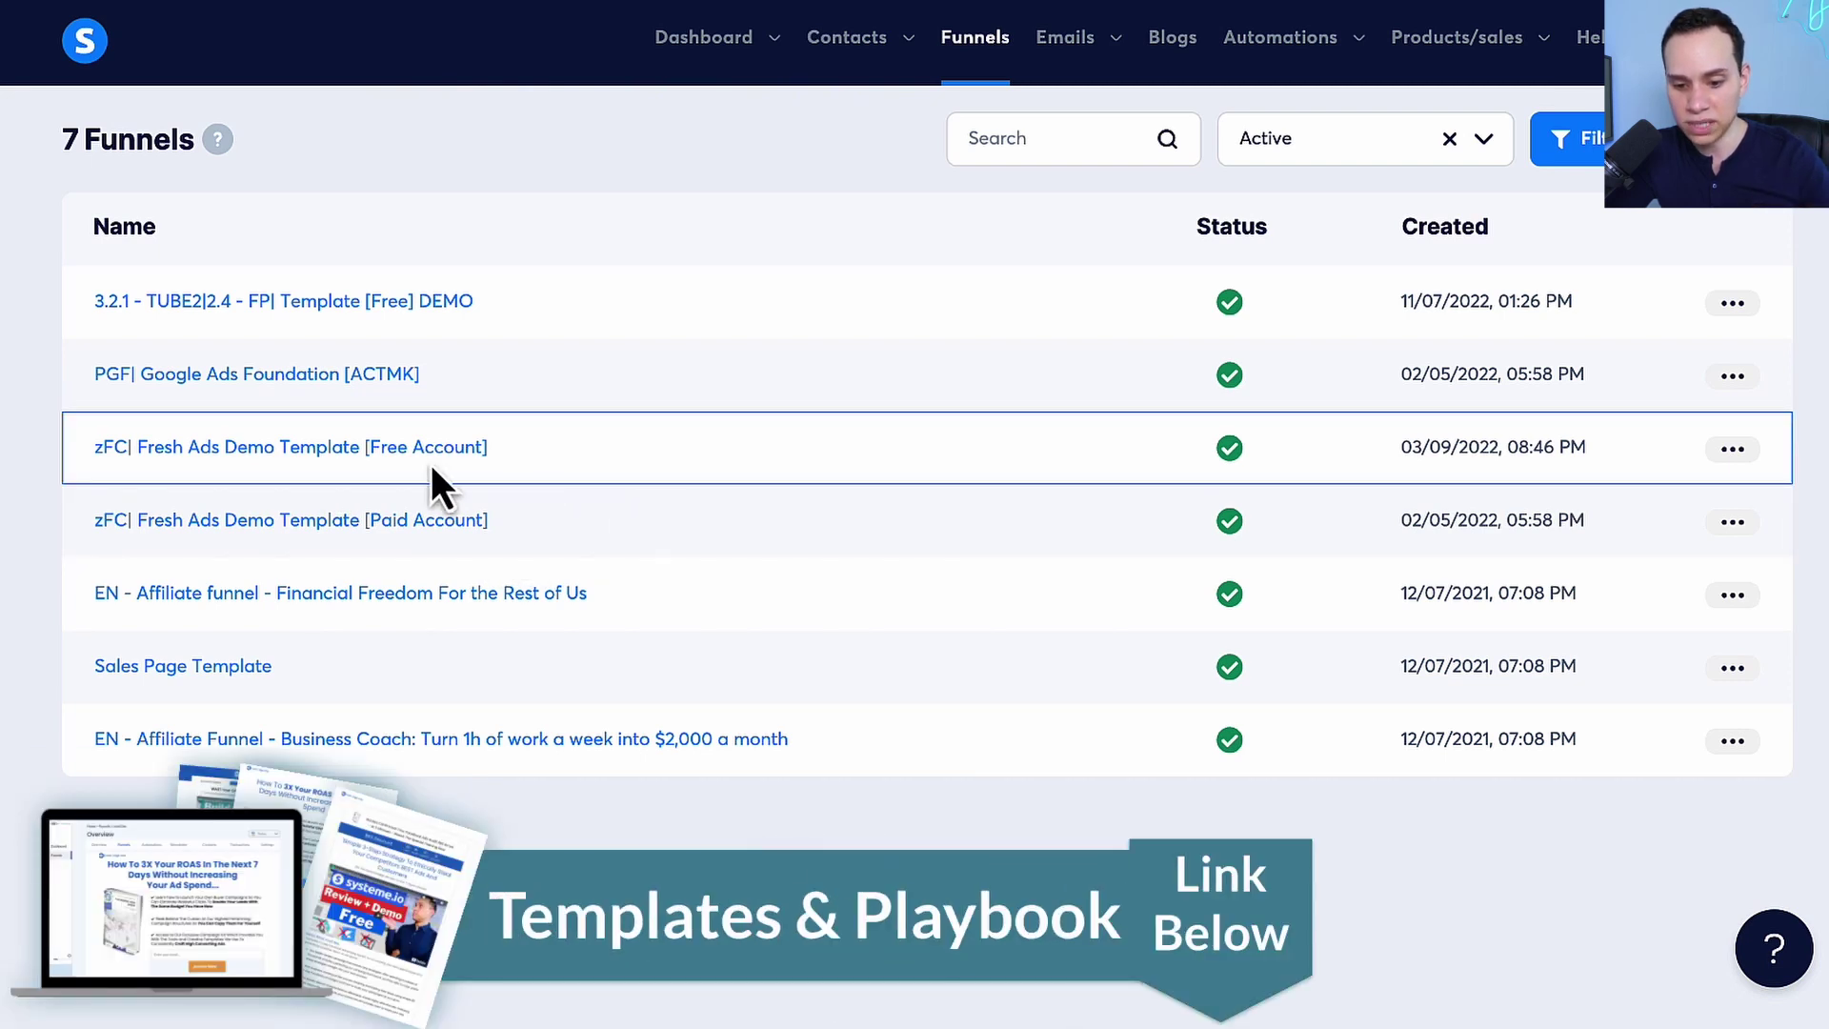
Step: Duplicate the "zFC| Fresh Ads Demo Template [Free Account]" funnel under the name "F256 - DEMO B"
left_click(1736, 454)
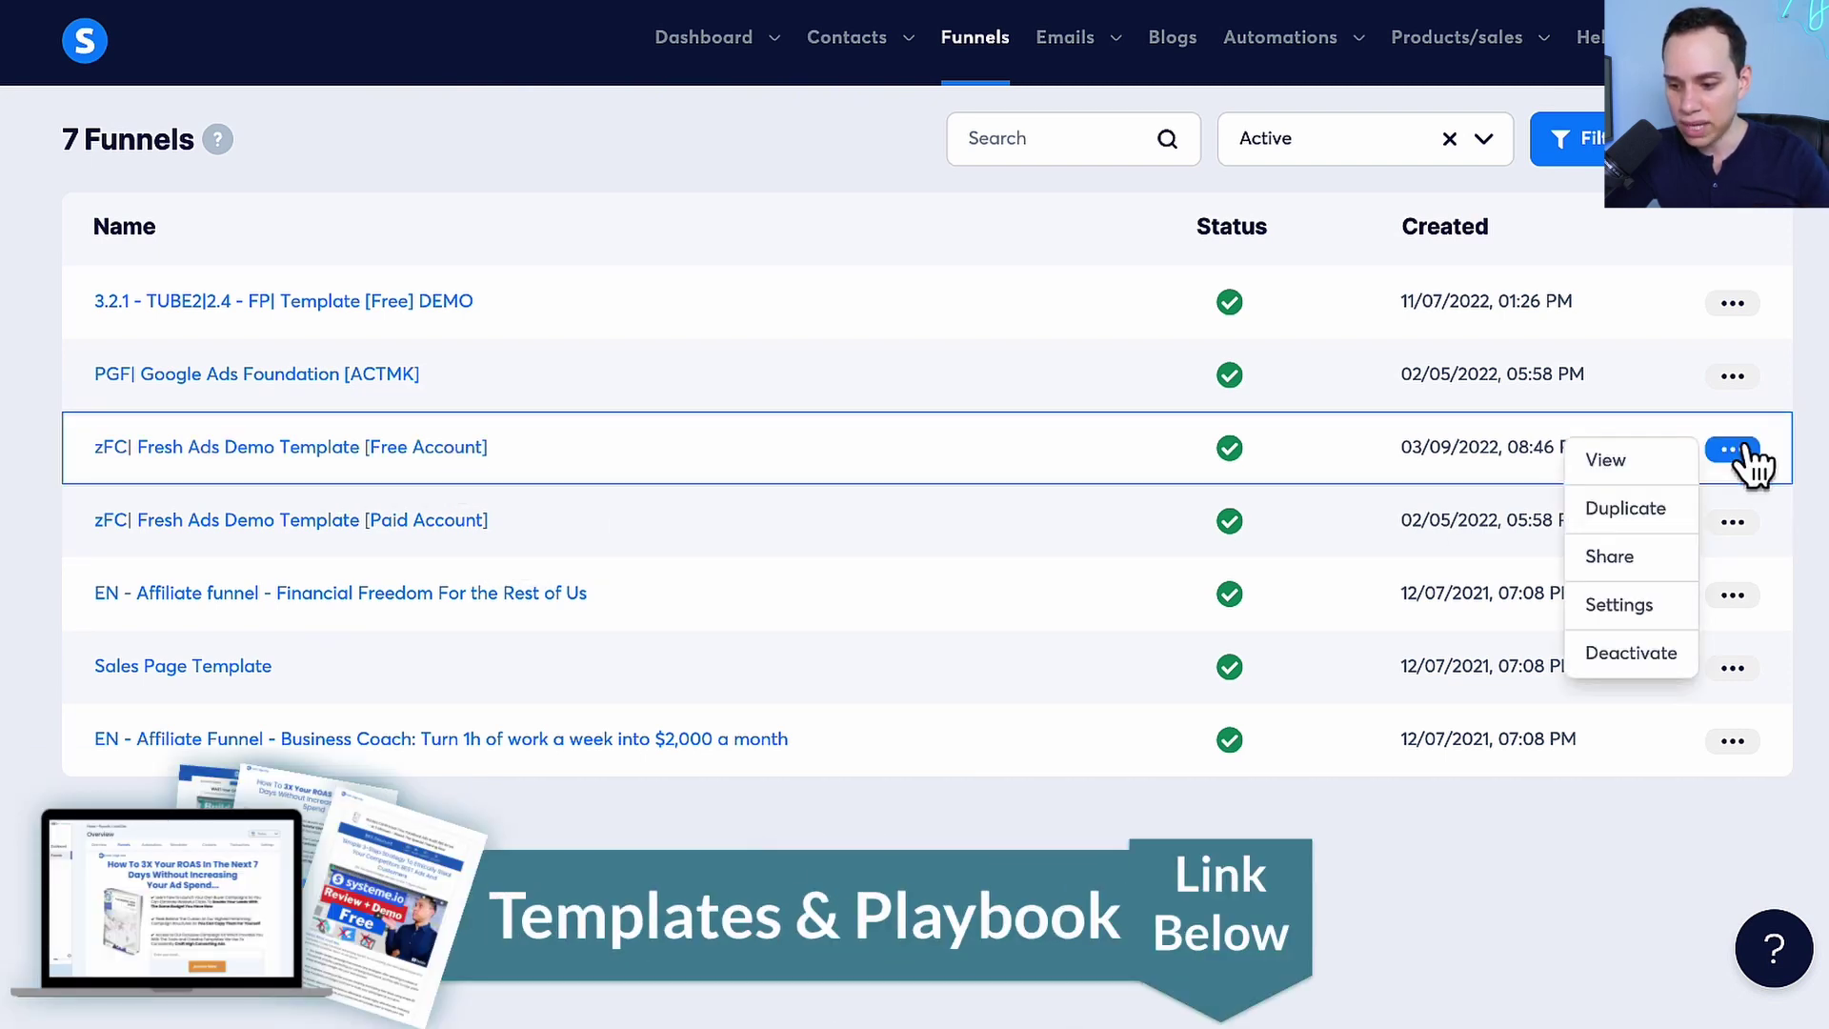
left_click(1633, 519)
key("ctrl+a")
type("F256 - DEMO B")
left_click(938, 642)
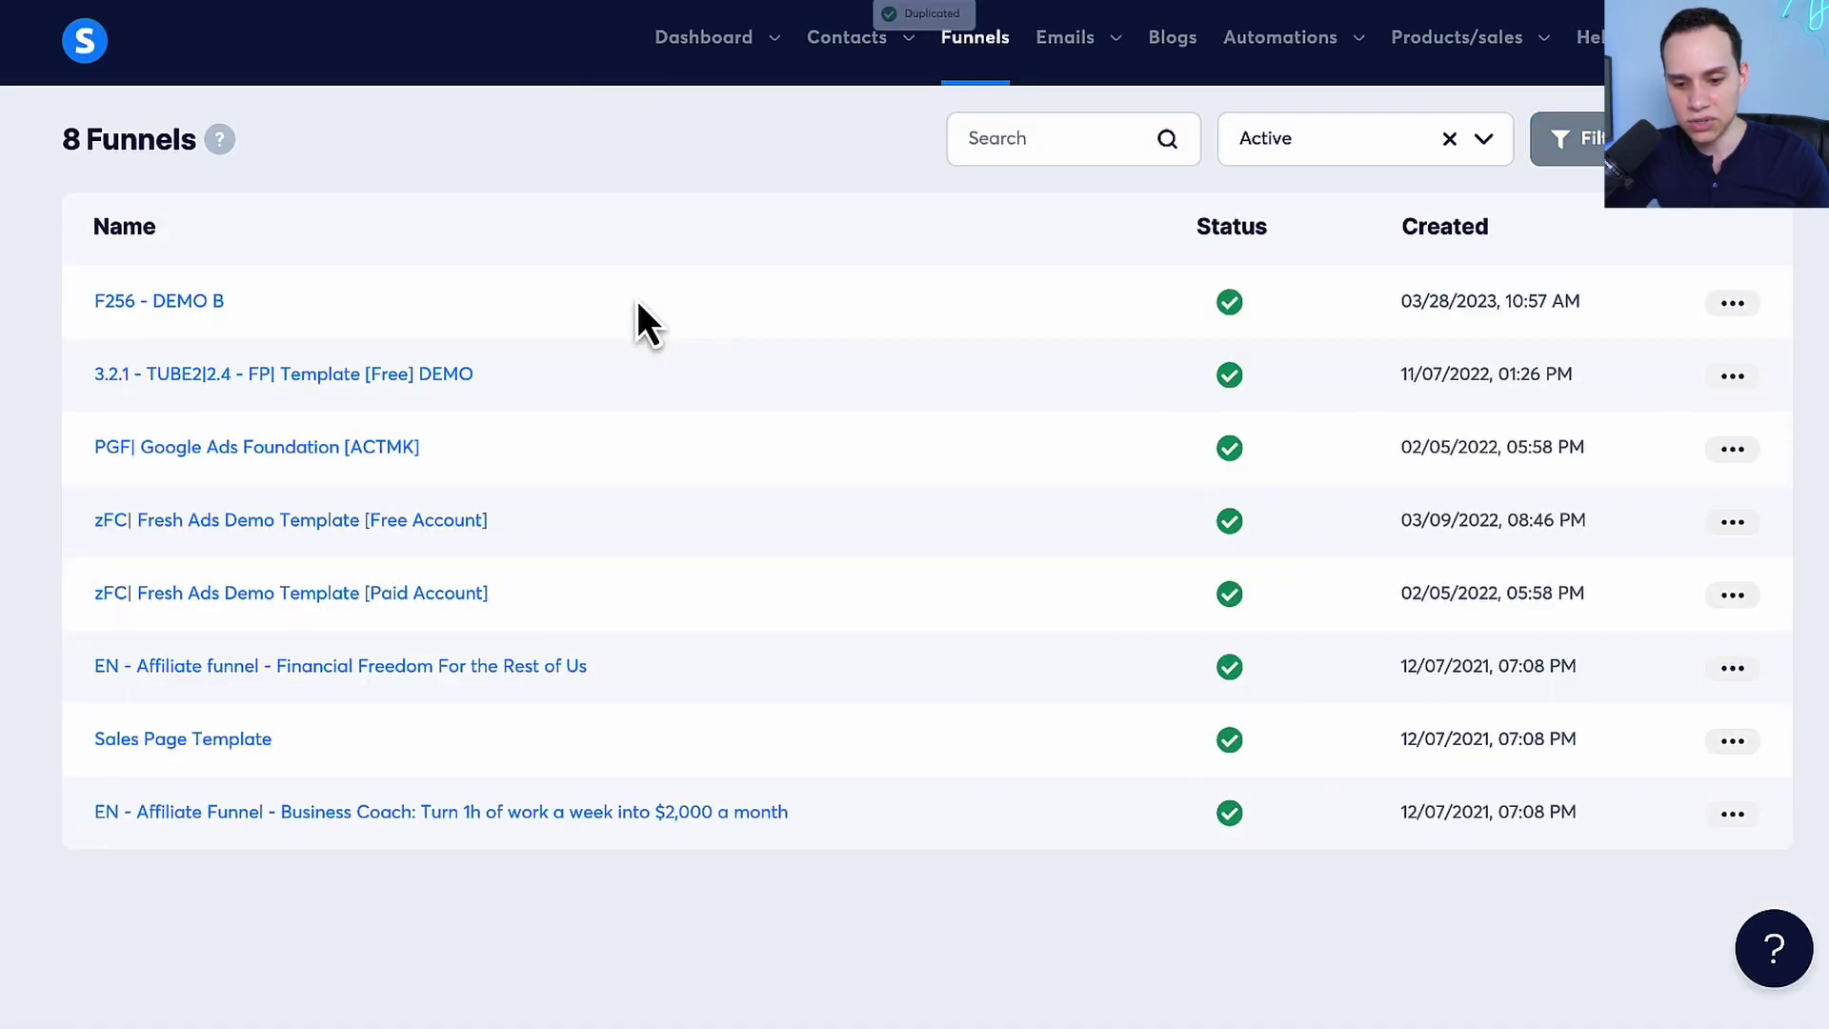
Step: Open the landing page of the F256 - DEMO B funnel for editing and look over its content
left_click(198, 303)
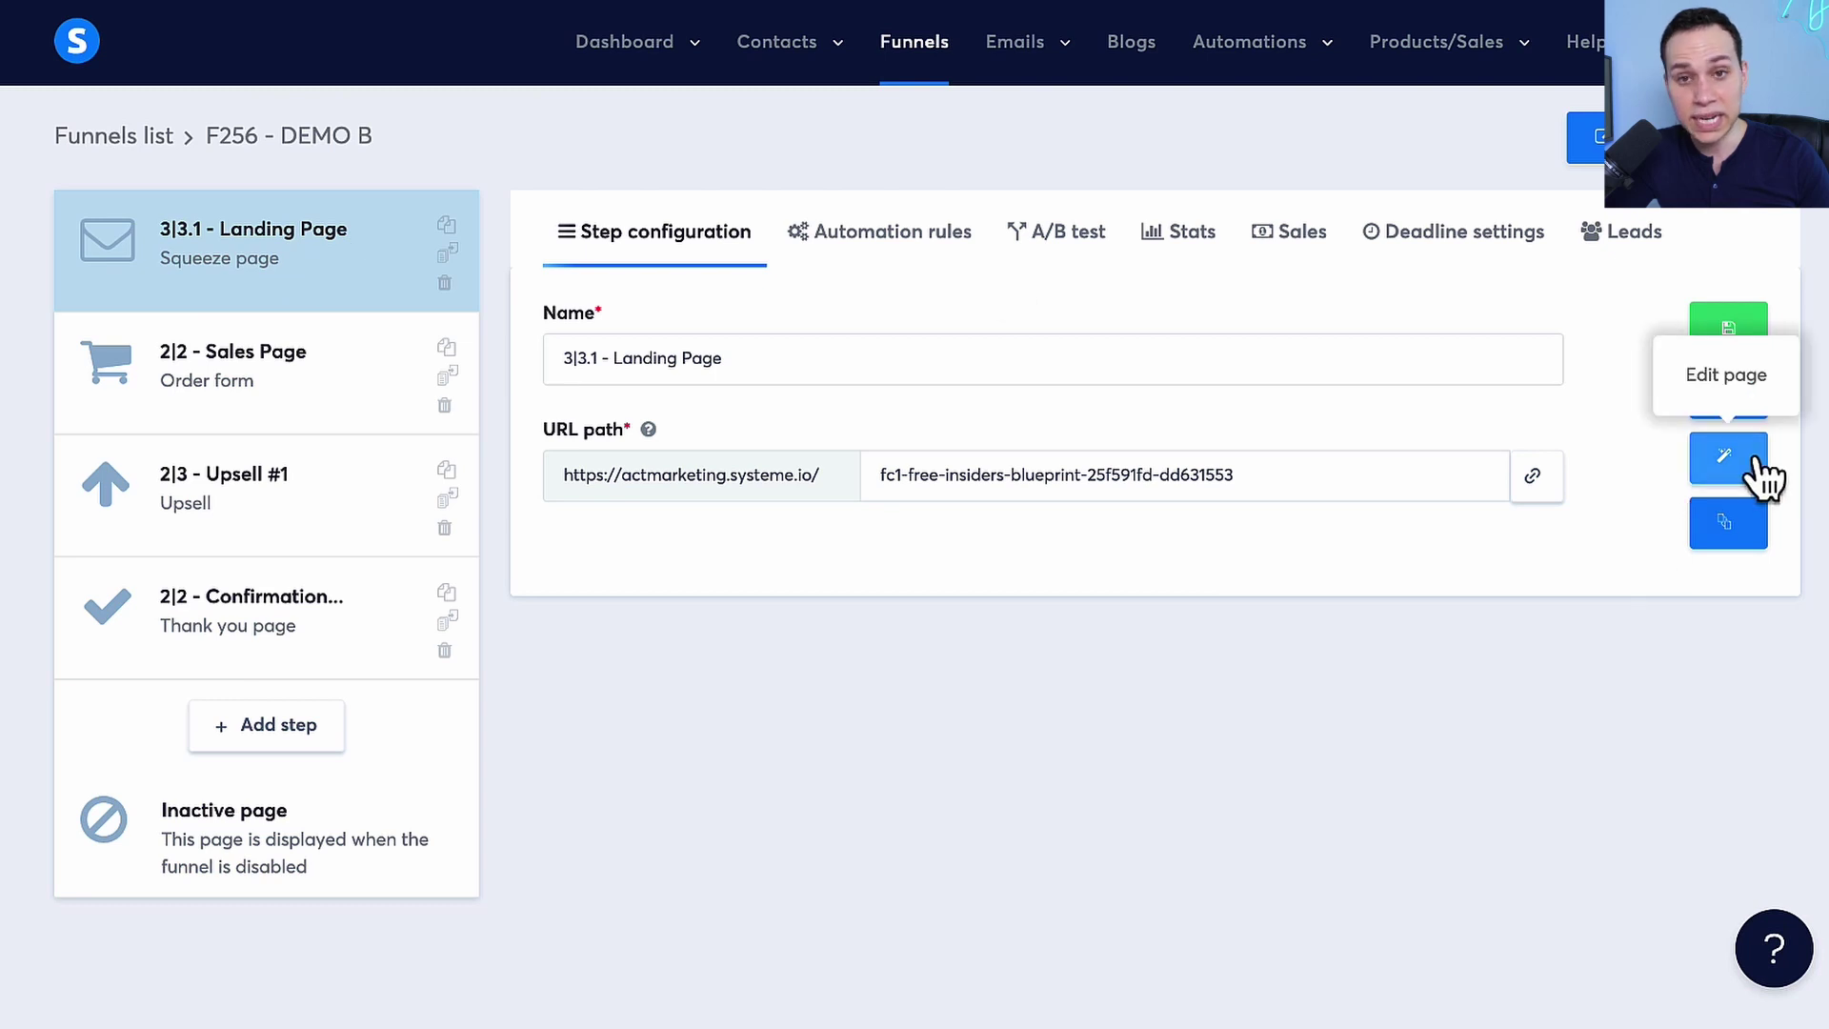
left_click(1764, 479)
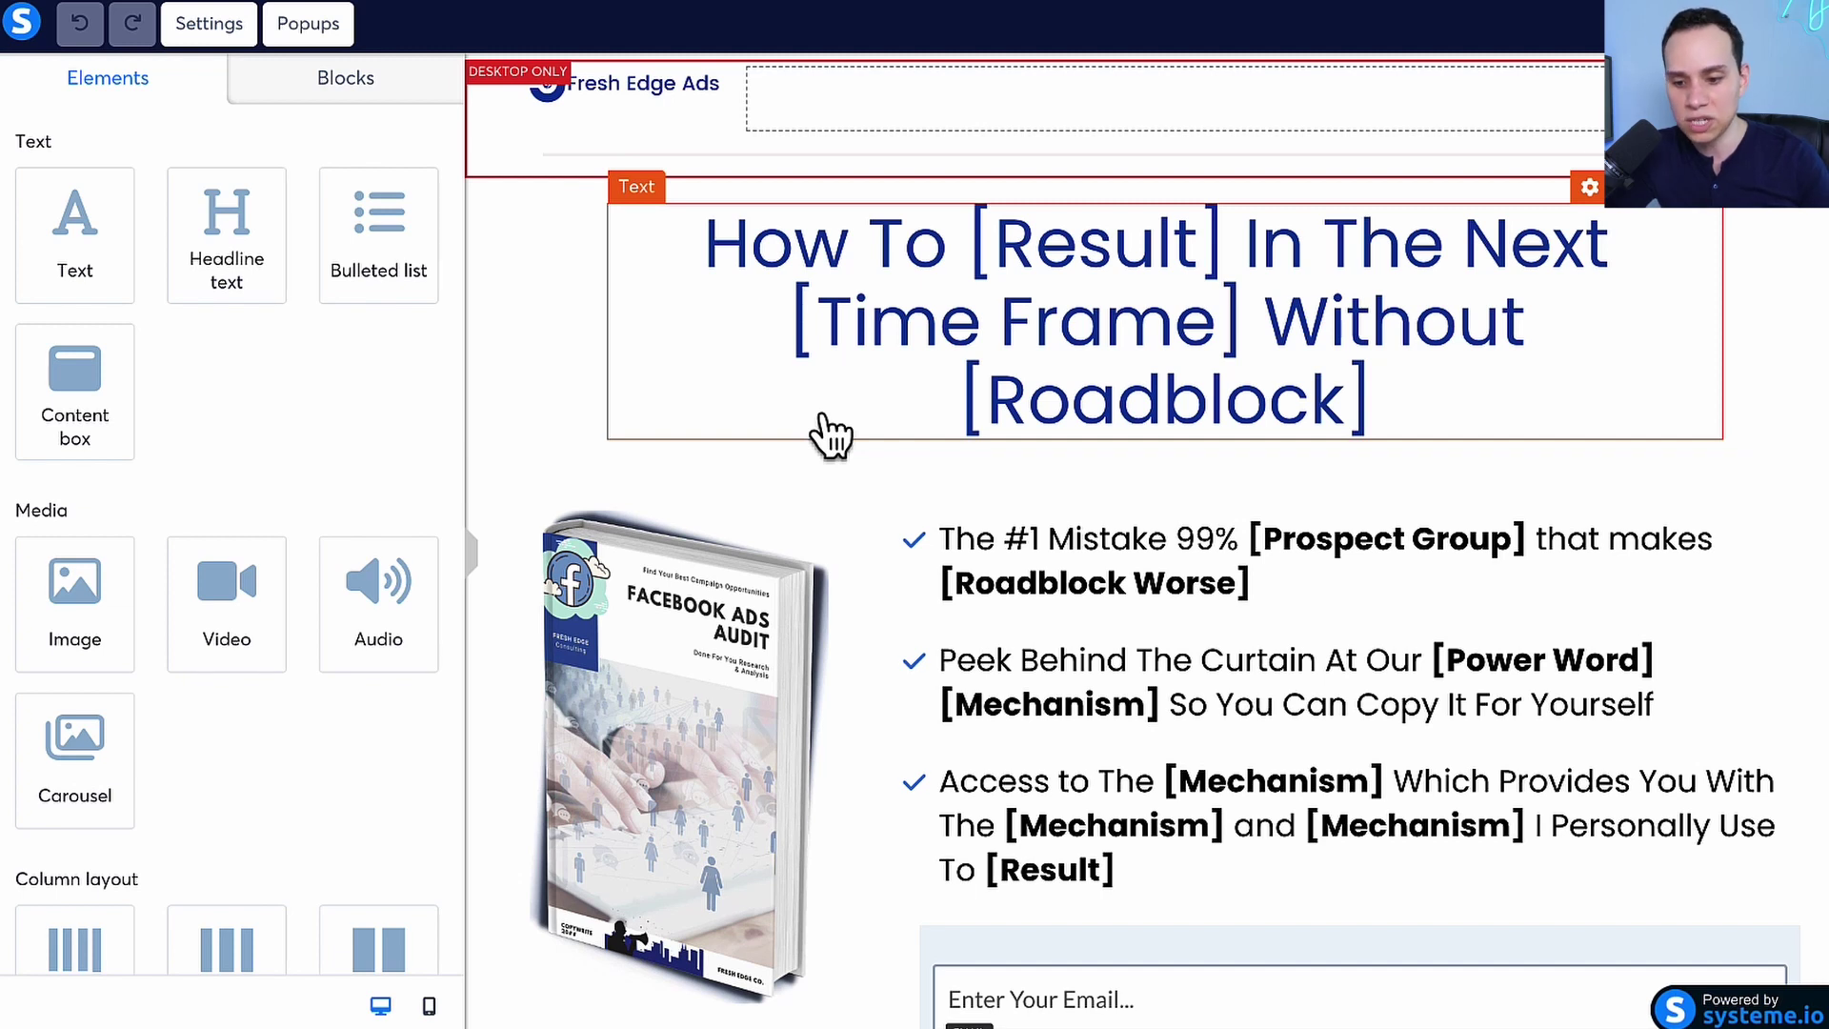
scroll(831, 436, "down", 3)
scroll(980, 539, "up", 3)
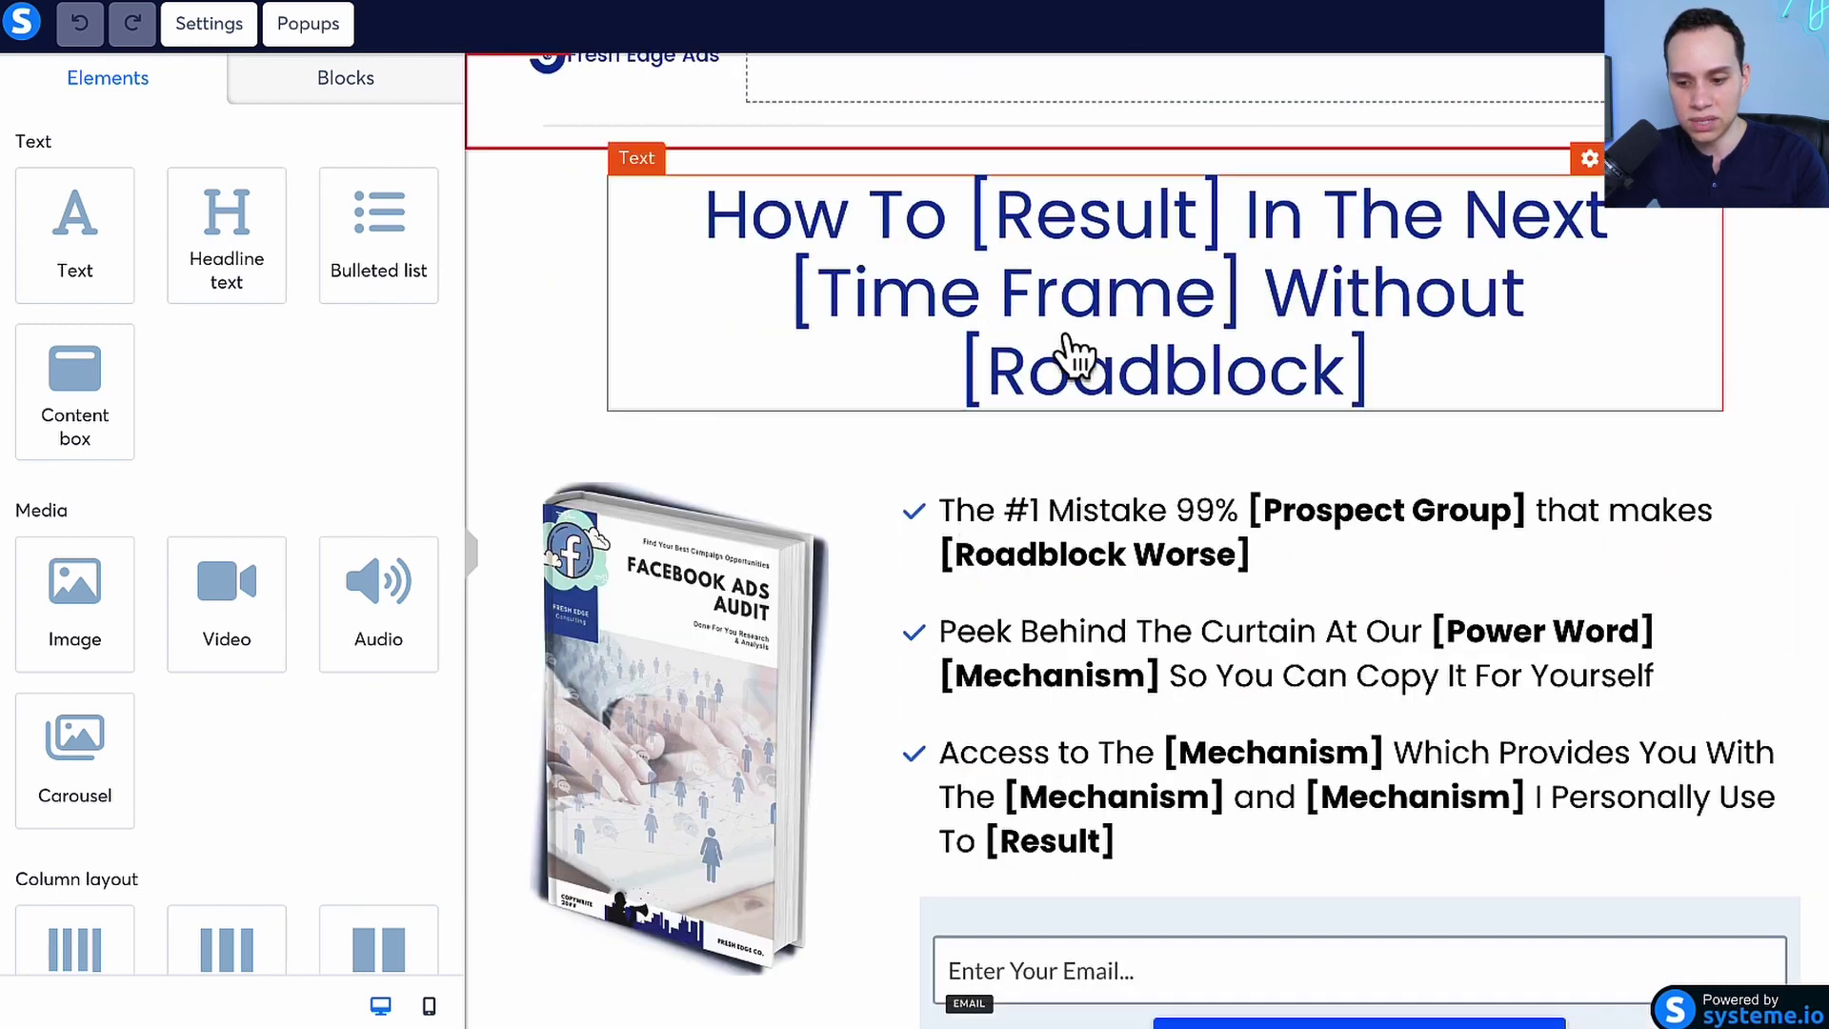
scroll(1043, 314, "up", 1)
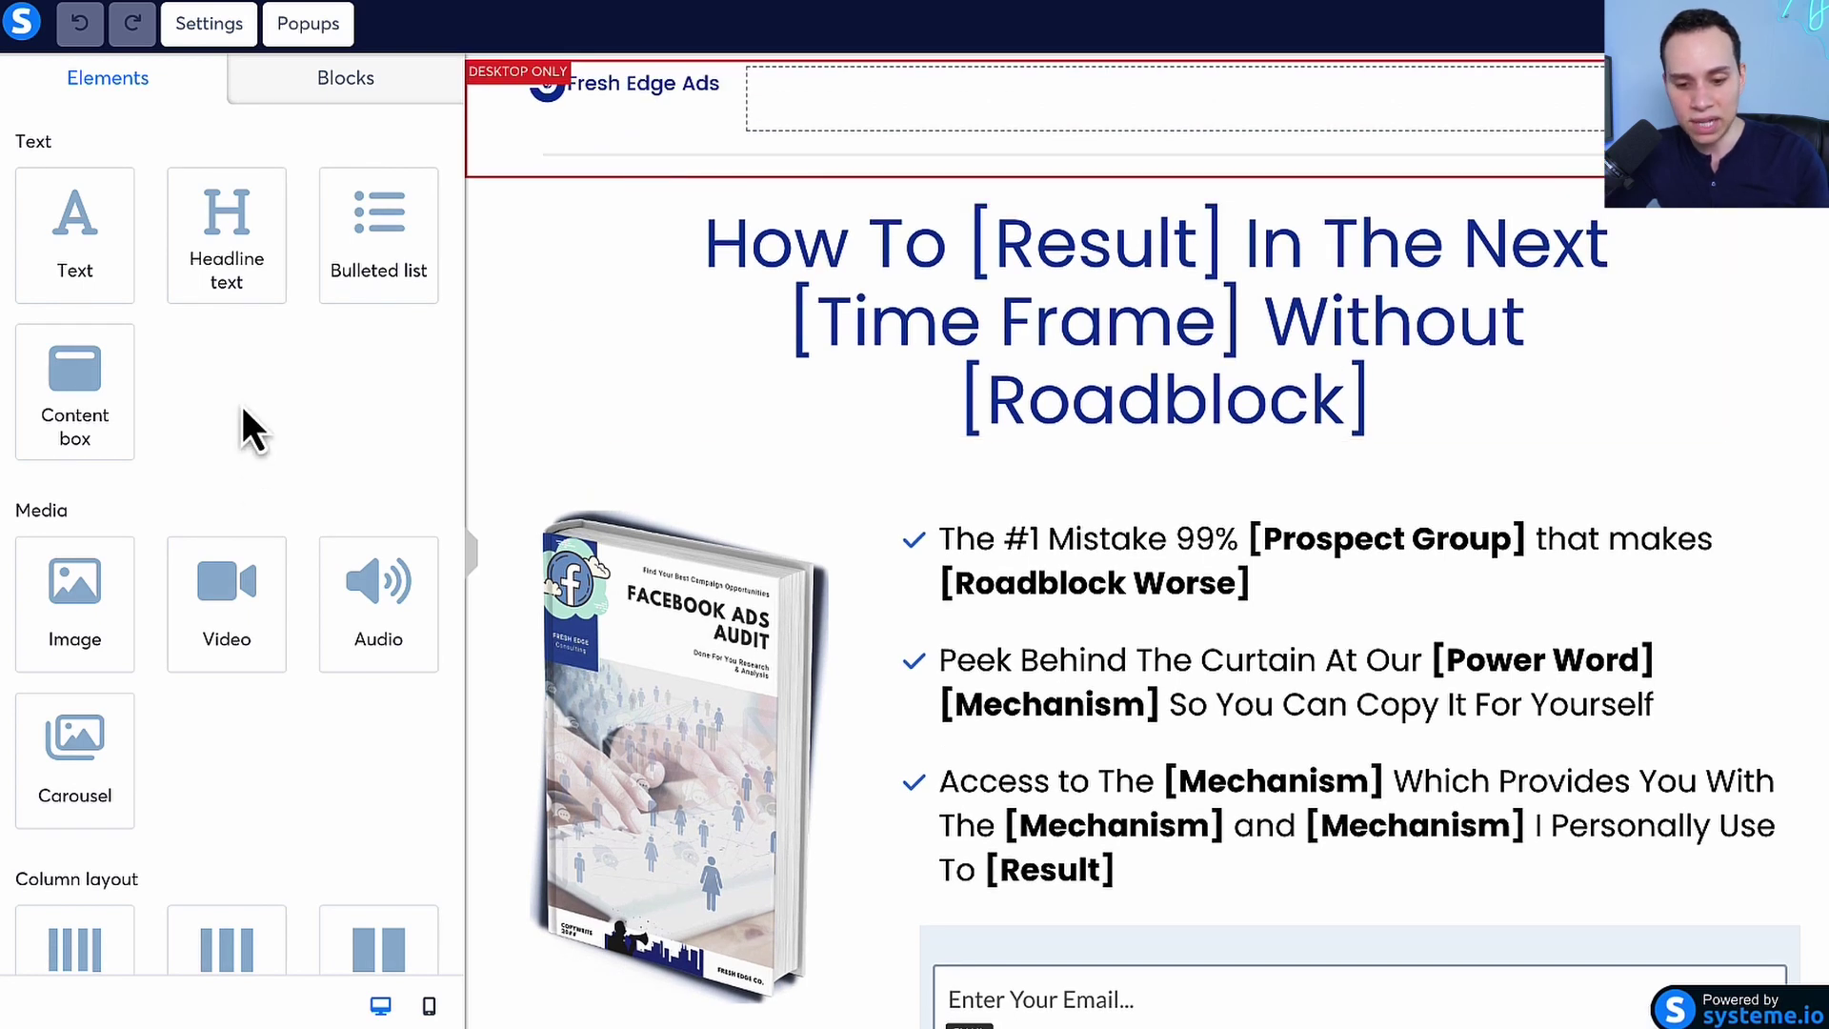
Step: Browse the text, media, layout and other elements available for building the page
scroll(243, 411, "down", 10)
scroll(240, 402, "up", 1)
scroll(239, 402, "up", 9)
left_click_drag(212, 209, 156, 213)
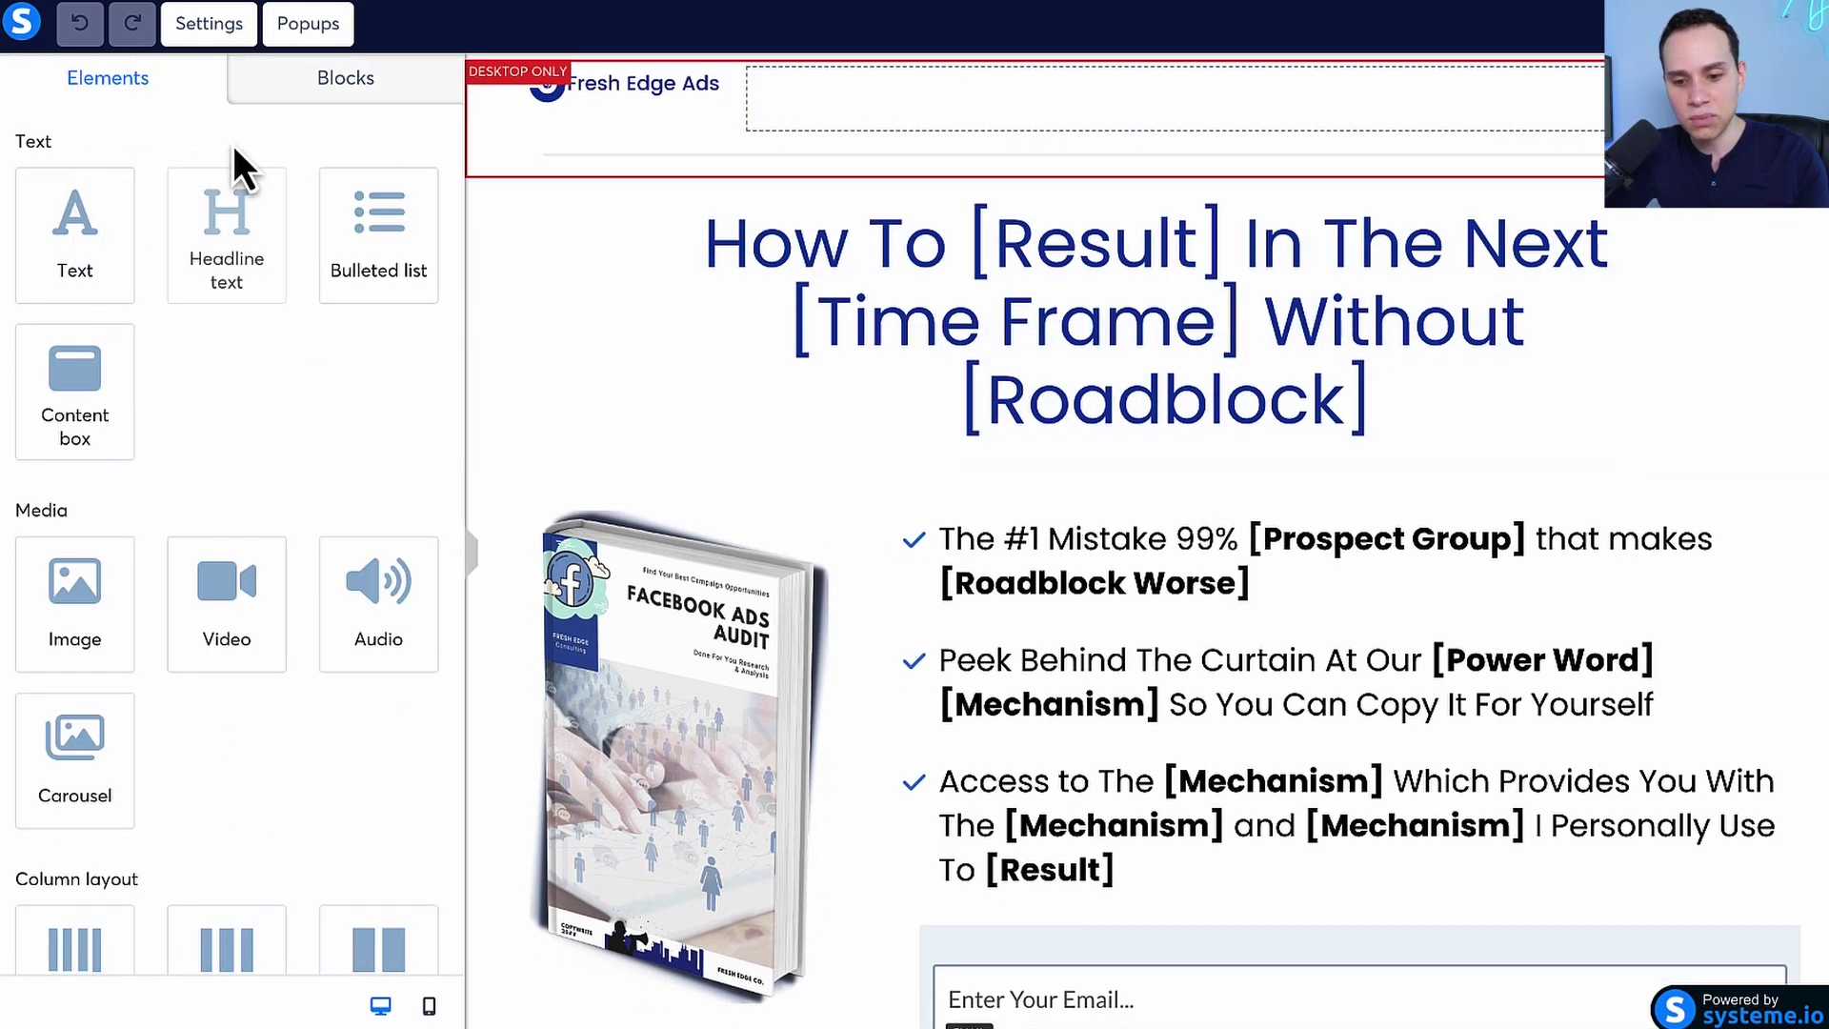
Step: Browse the ready-made block categories, including opt-in forms, features, page footers, welcome, price plans, page headers and testimonials
left_click(350, 77)
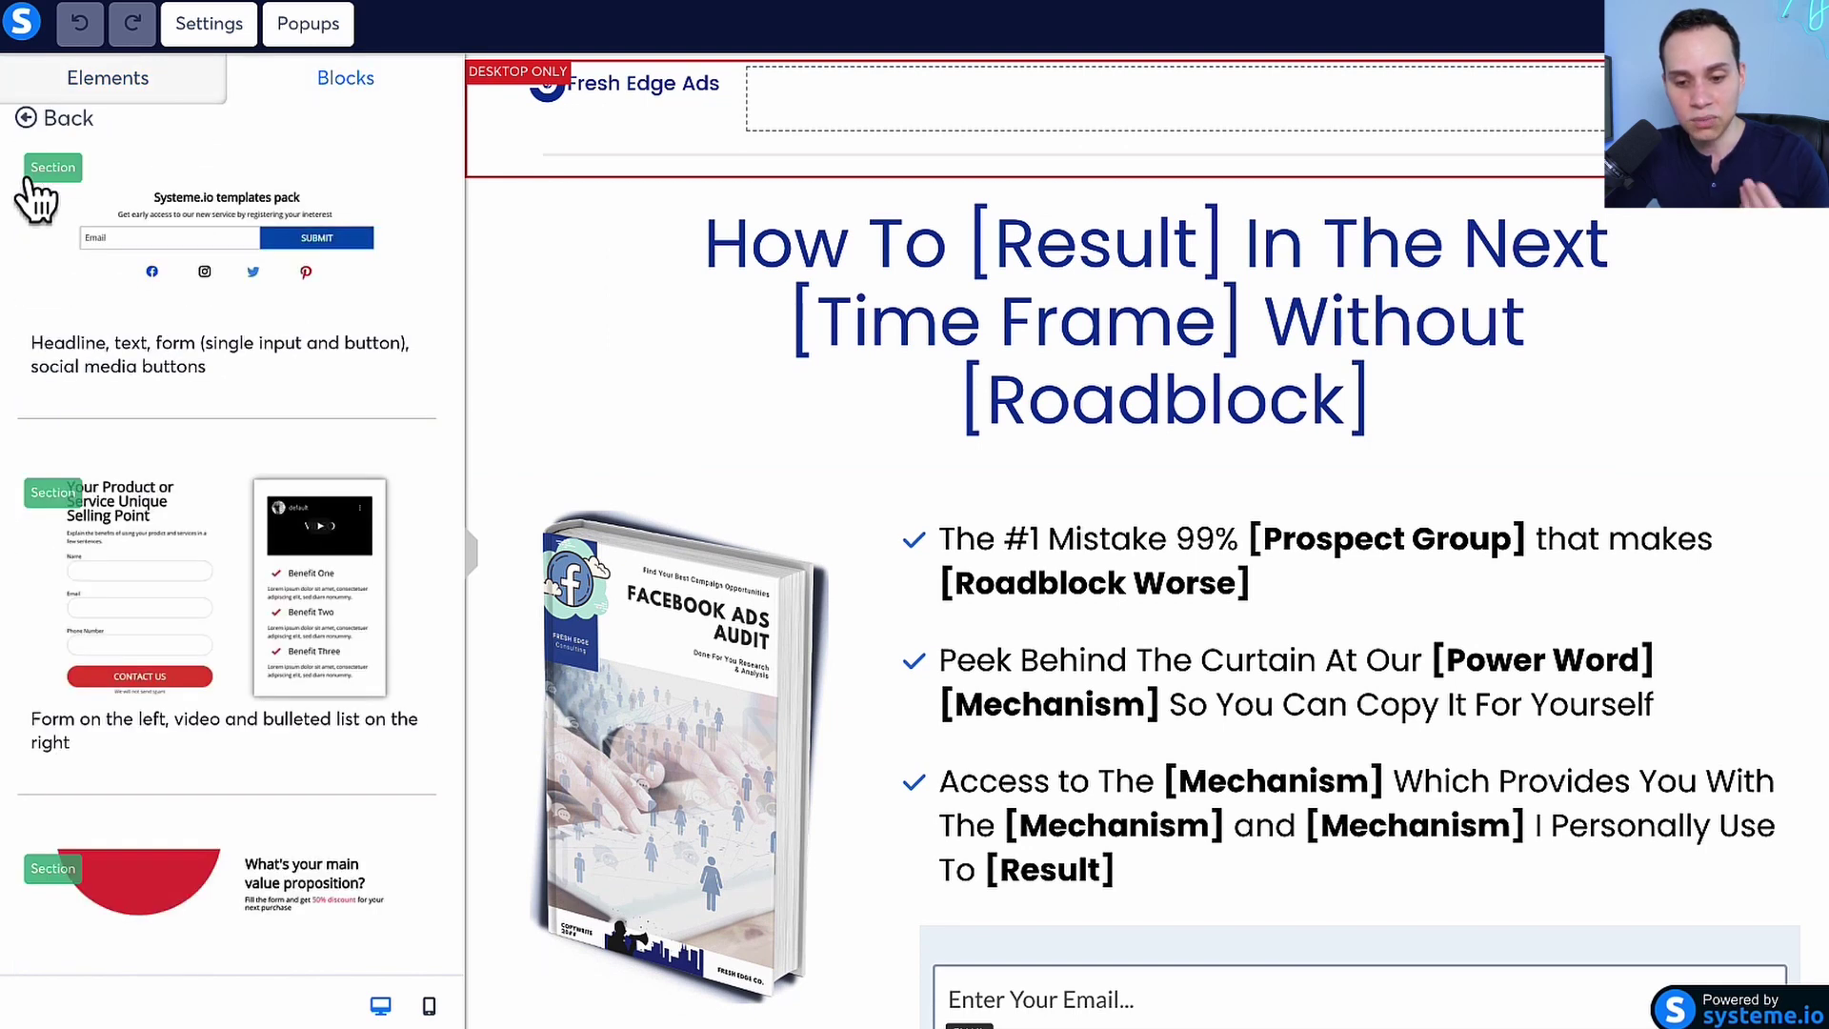
left_click(29, 119)
left_click(33, 237)
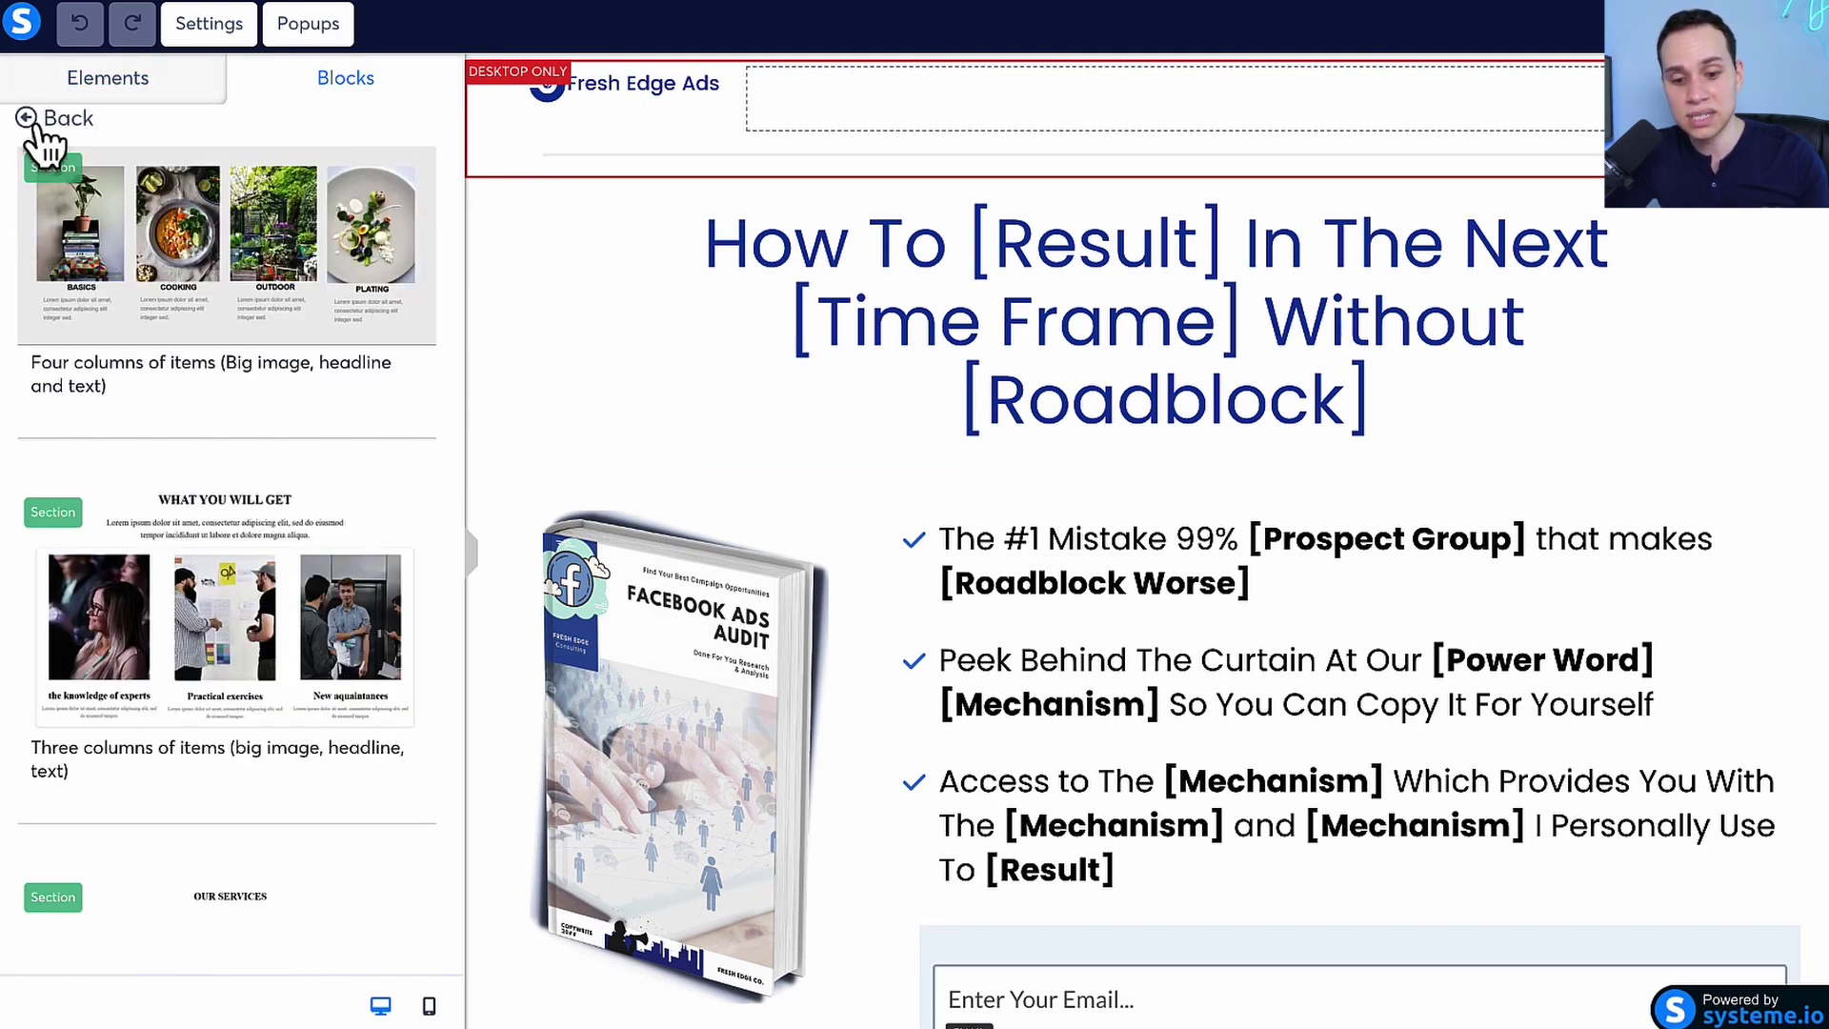
left_click(31, 119)
left_click(38, 290)
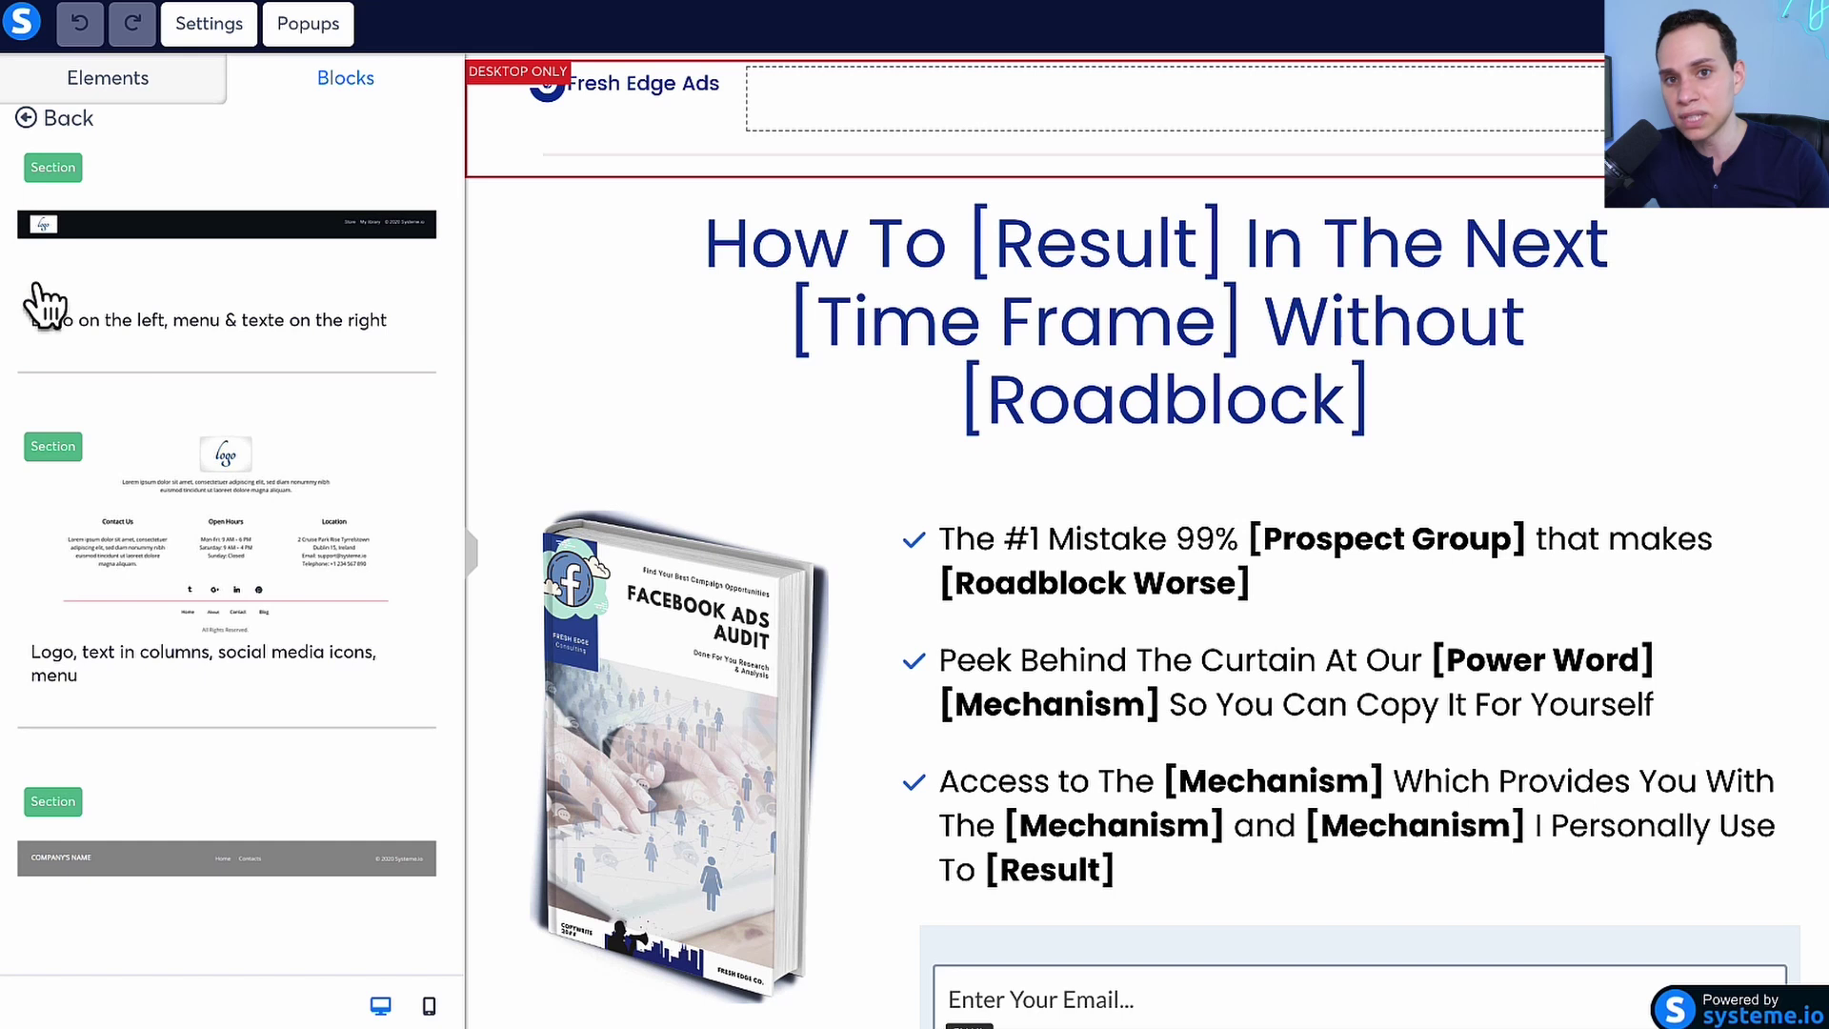
left_click(29, 120)
left_click(34, 398)
left_click(29, 120)
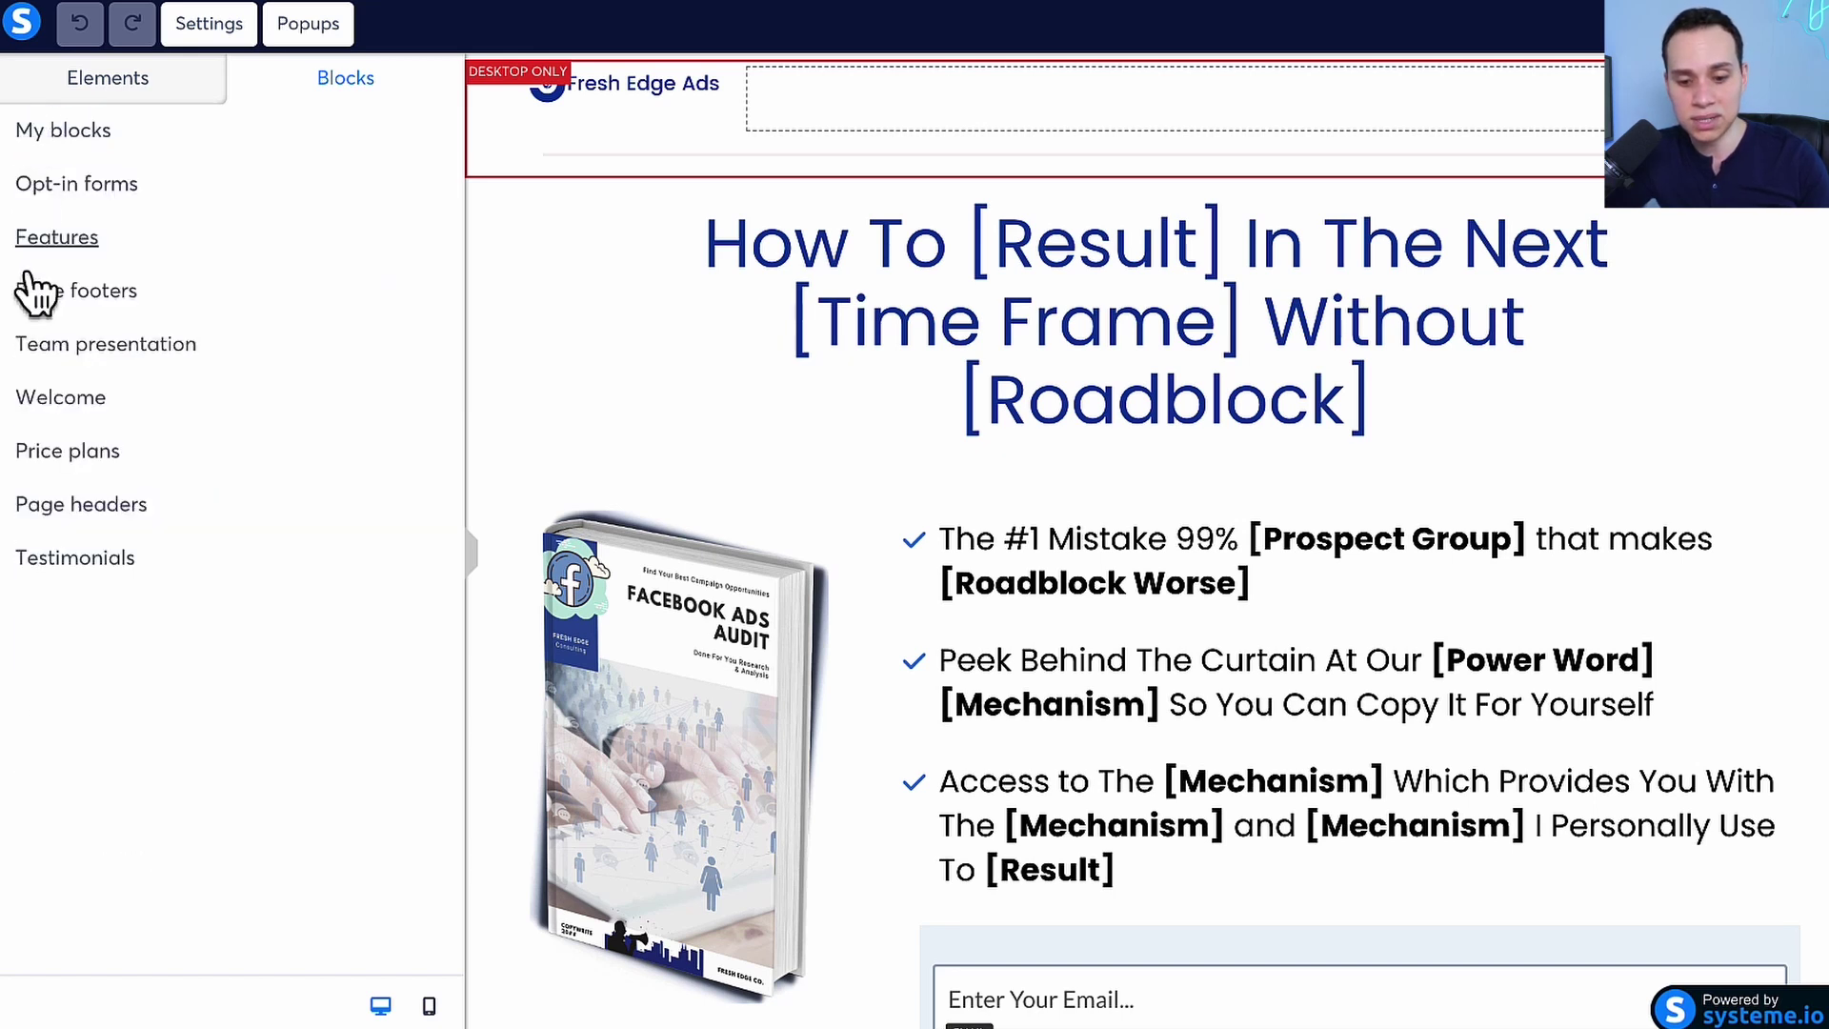
left_click(38, 451)
left_click(28, 119)
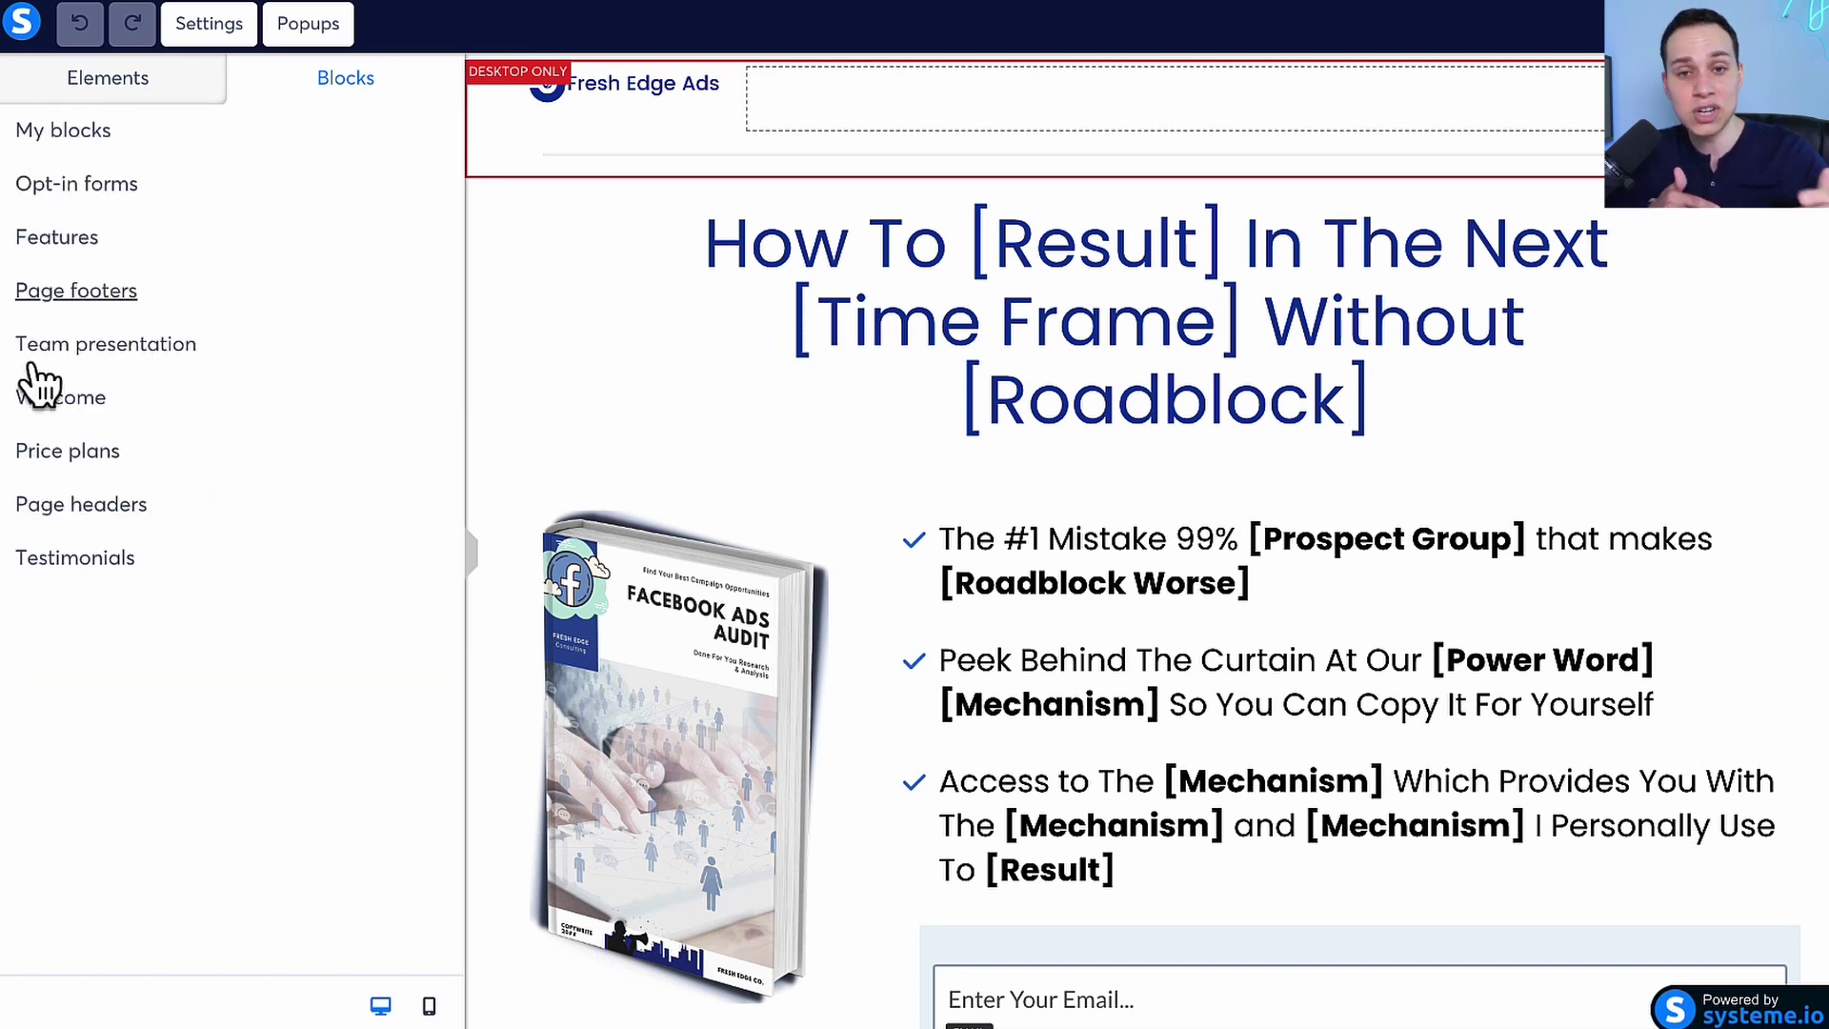
left_click(34, 505)
left_click(28, 119)
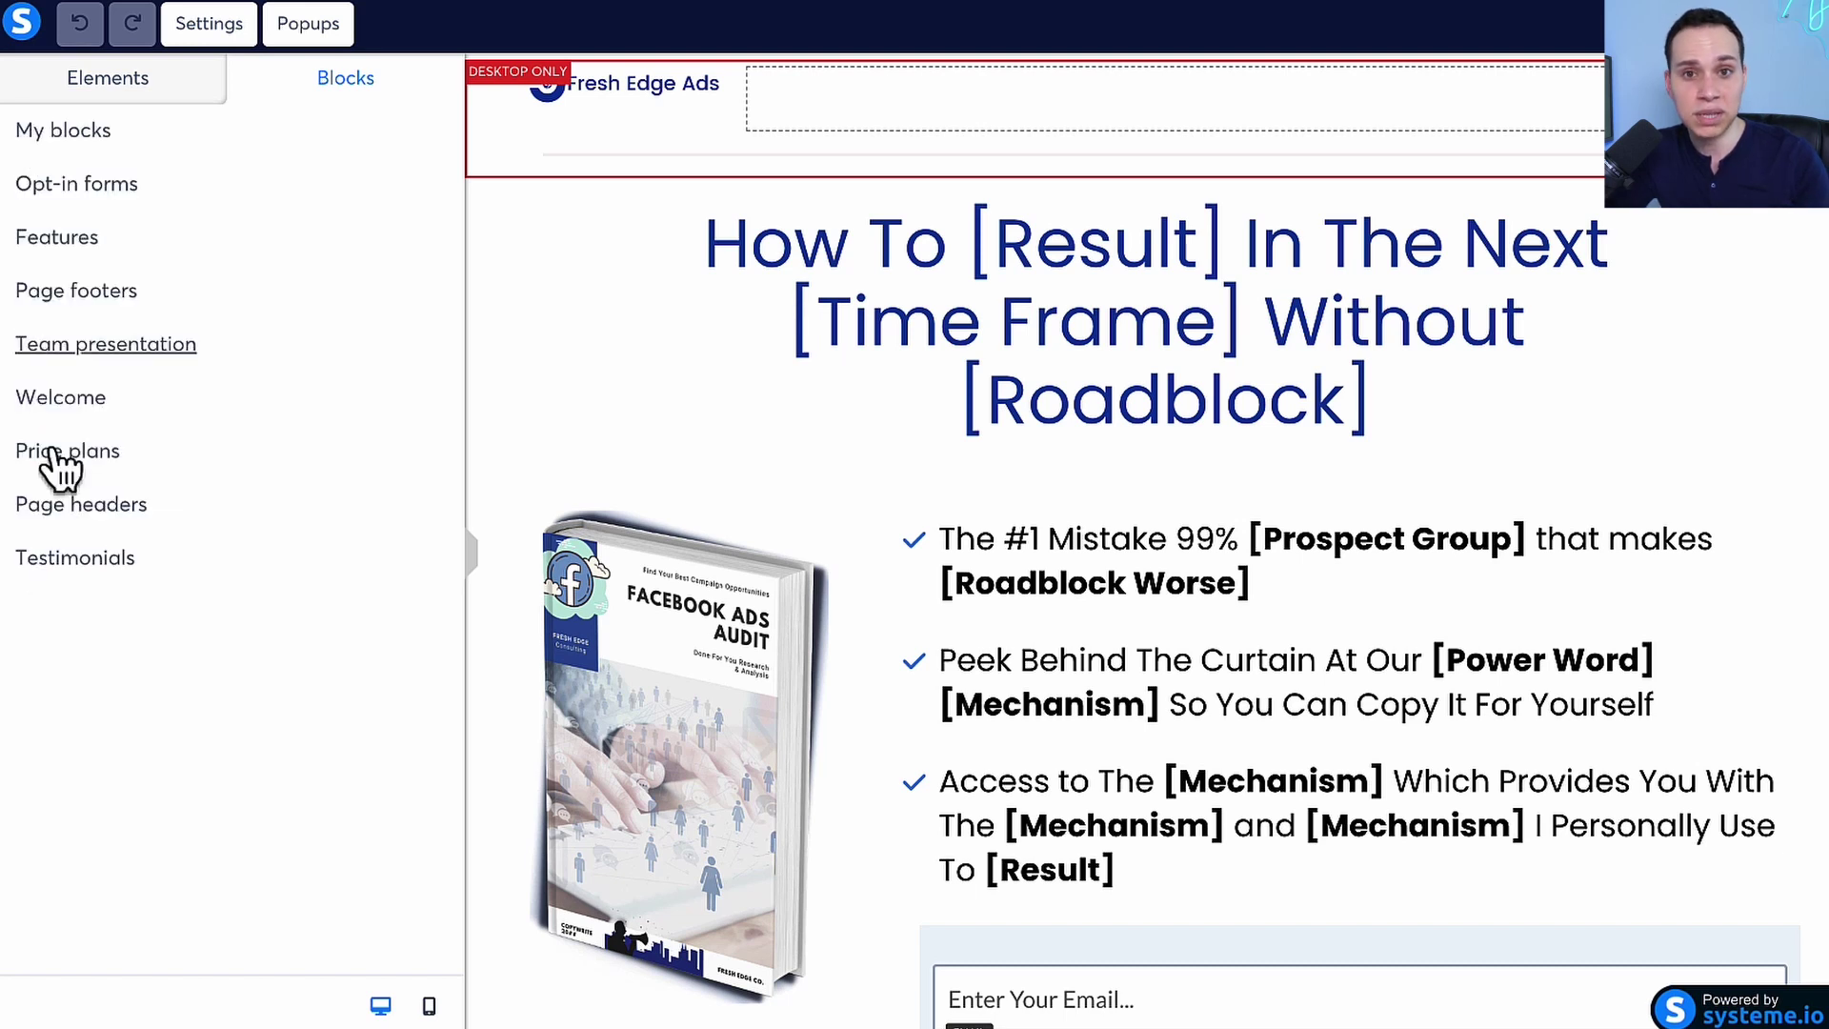
left_click(53, 560)
left_click(31, 117)
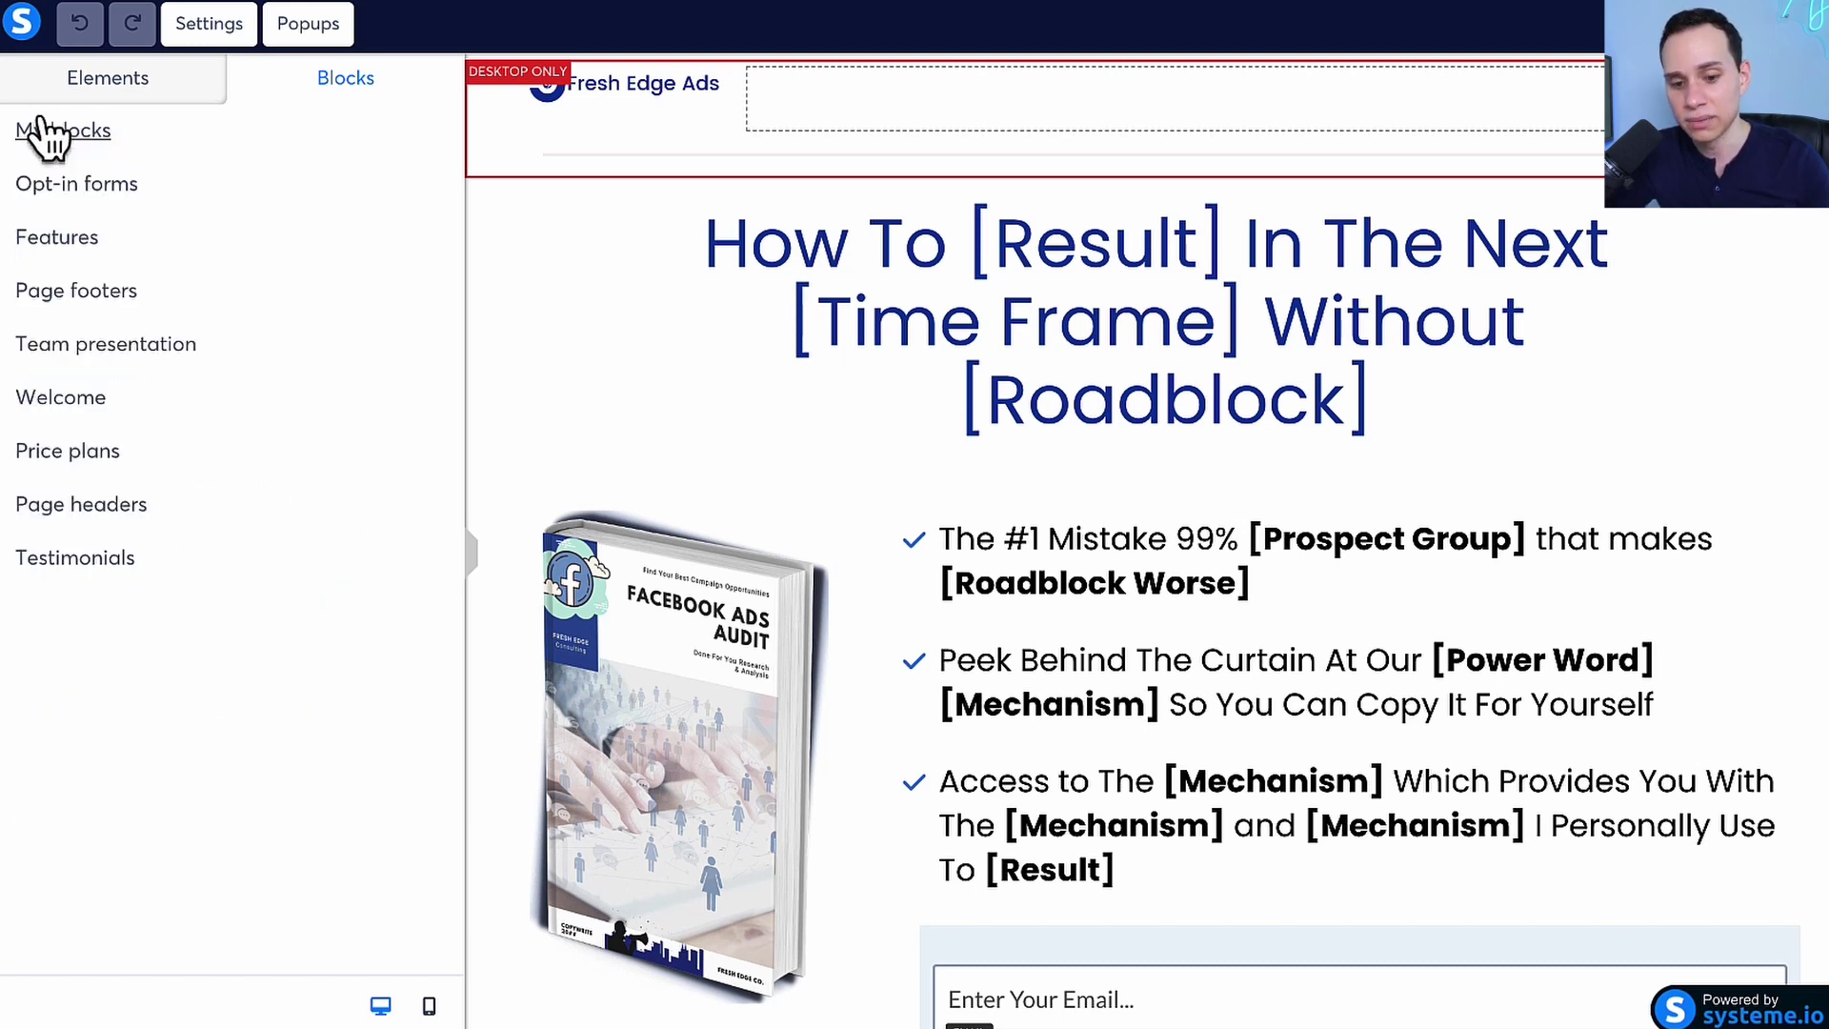
Step: Review the page settings from typography through search visibility, tracking and affiliation, switching the affiliate badge off and back on
left_click(227, 29)
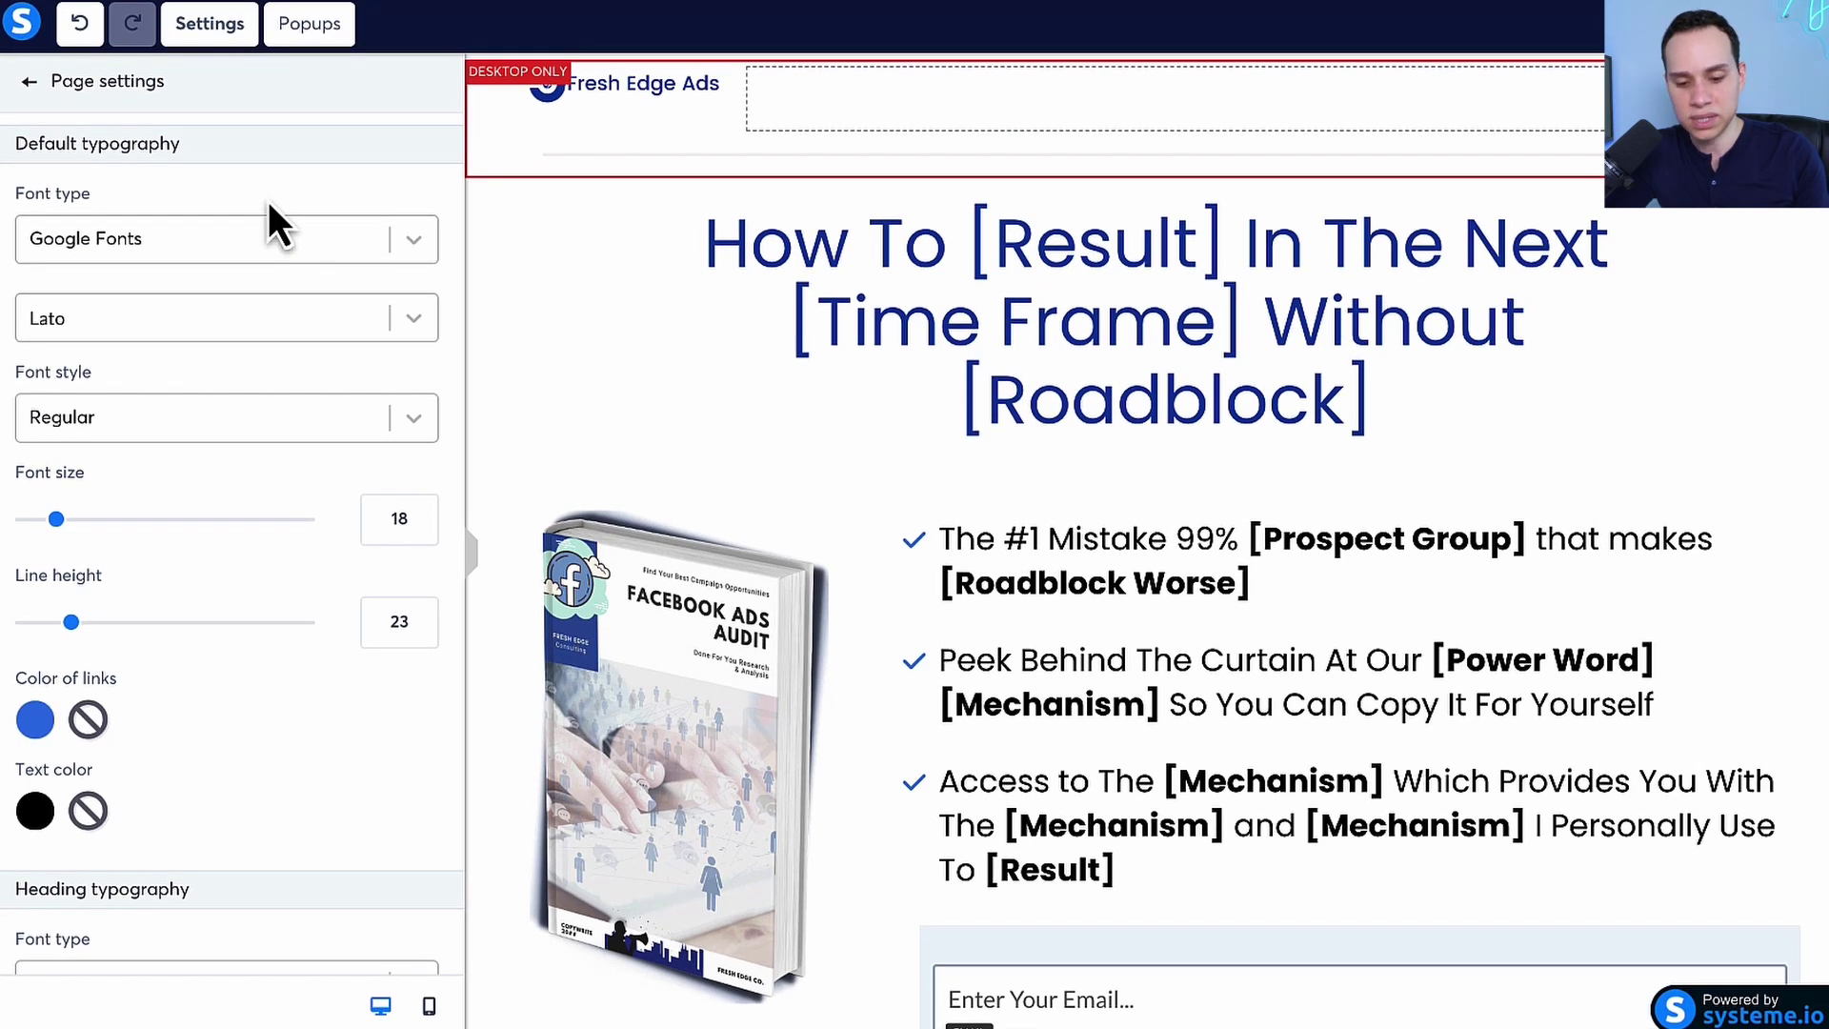
scroll(278, 267, "down", 4)
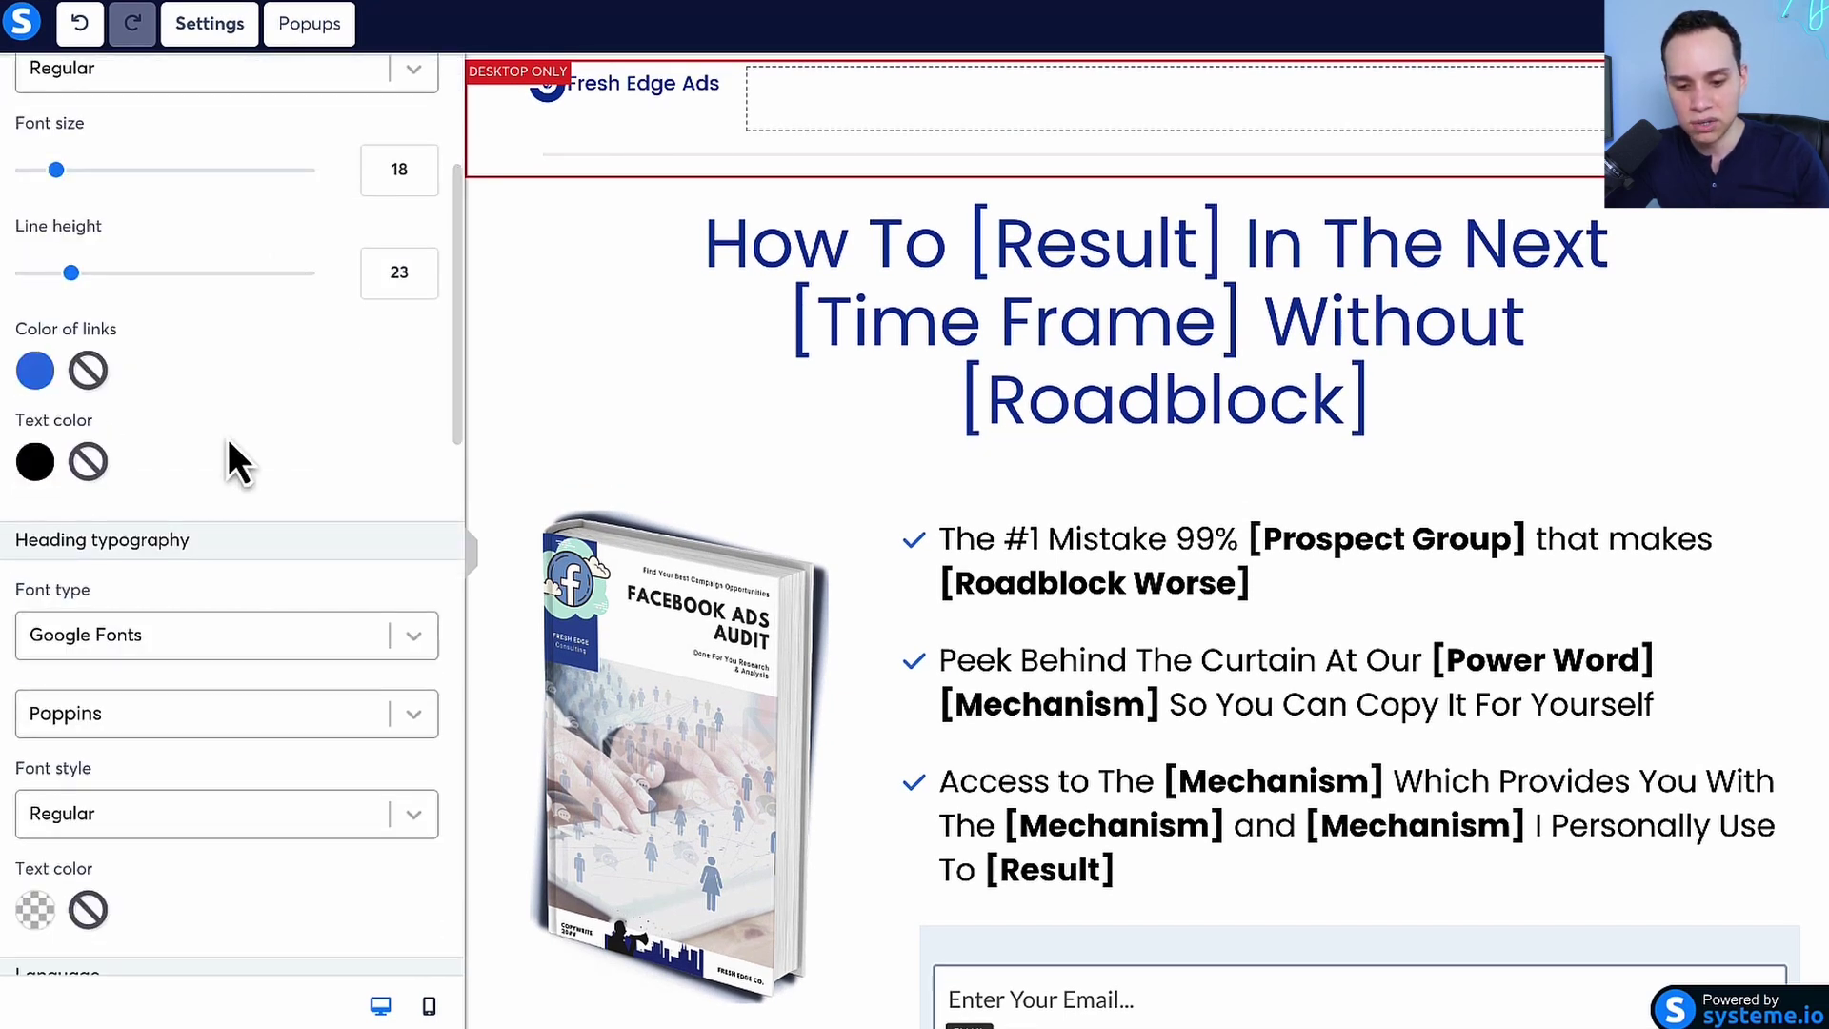
scroll(226, 434, "down", 12)
scroll(225, 434, "down", 5)
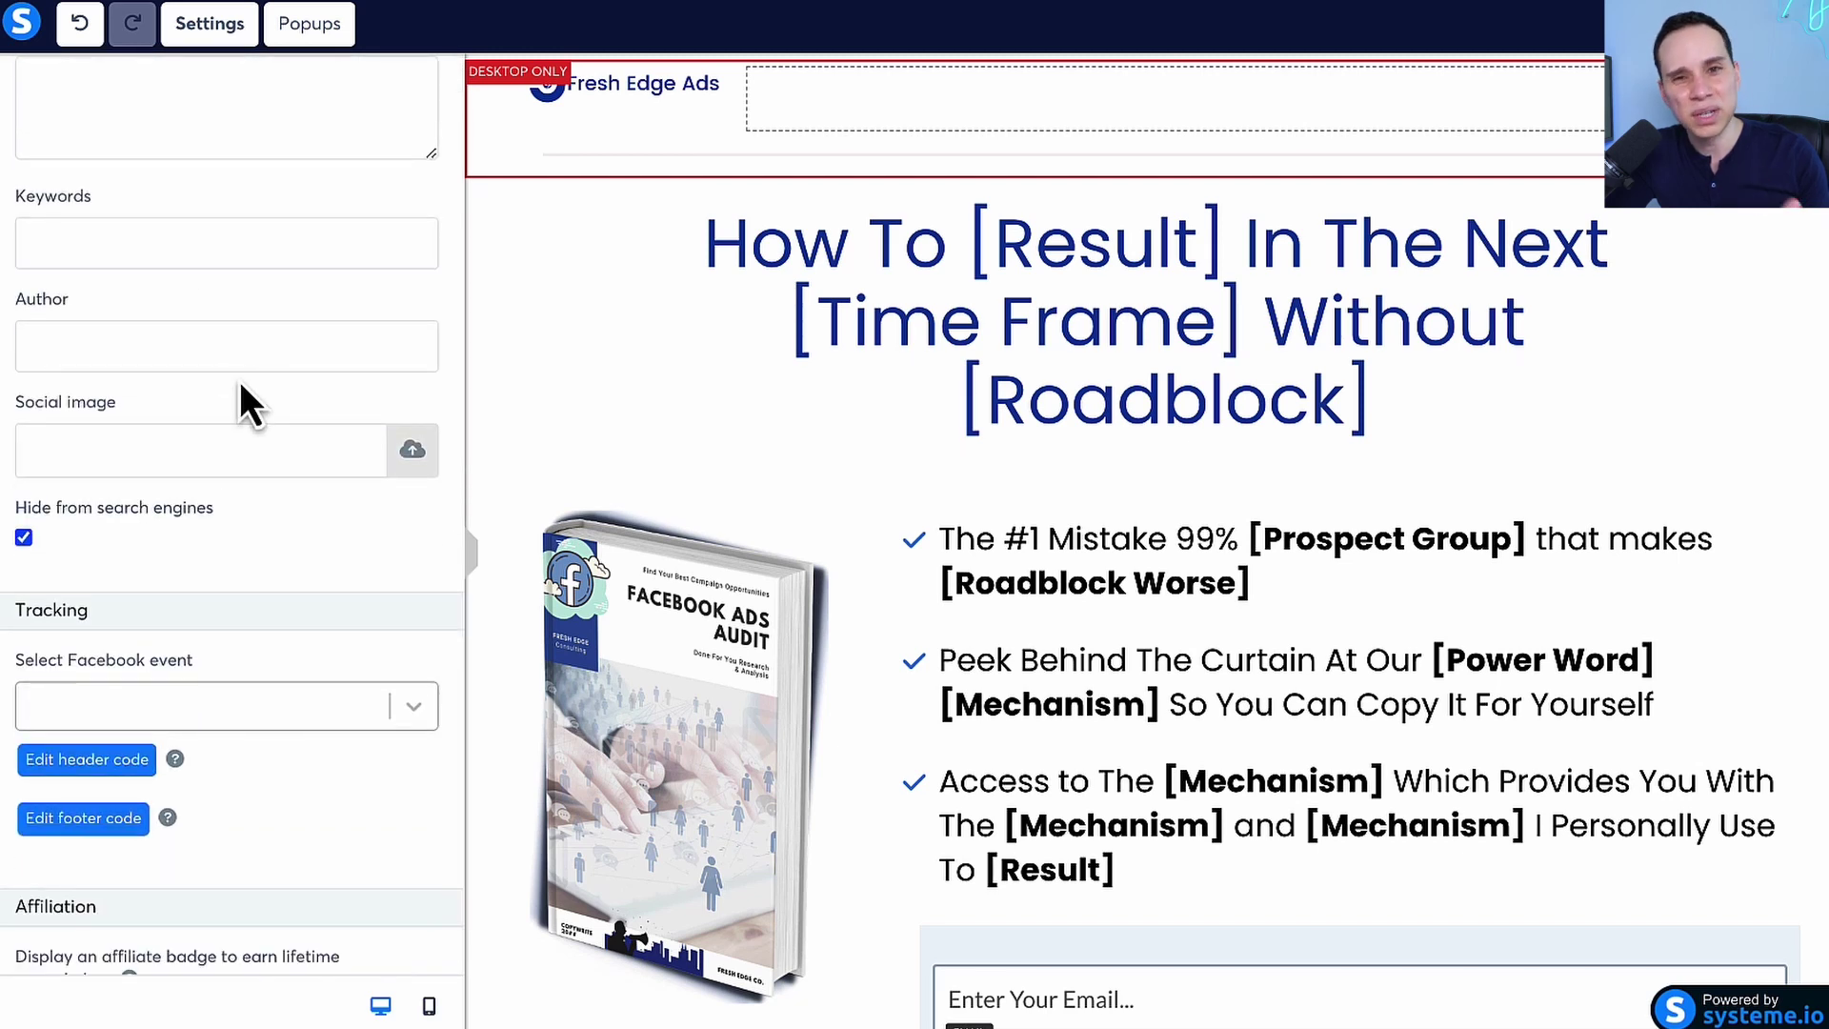
scroll(240, 386, "down", 1)
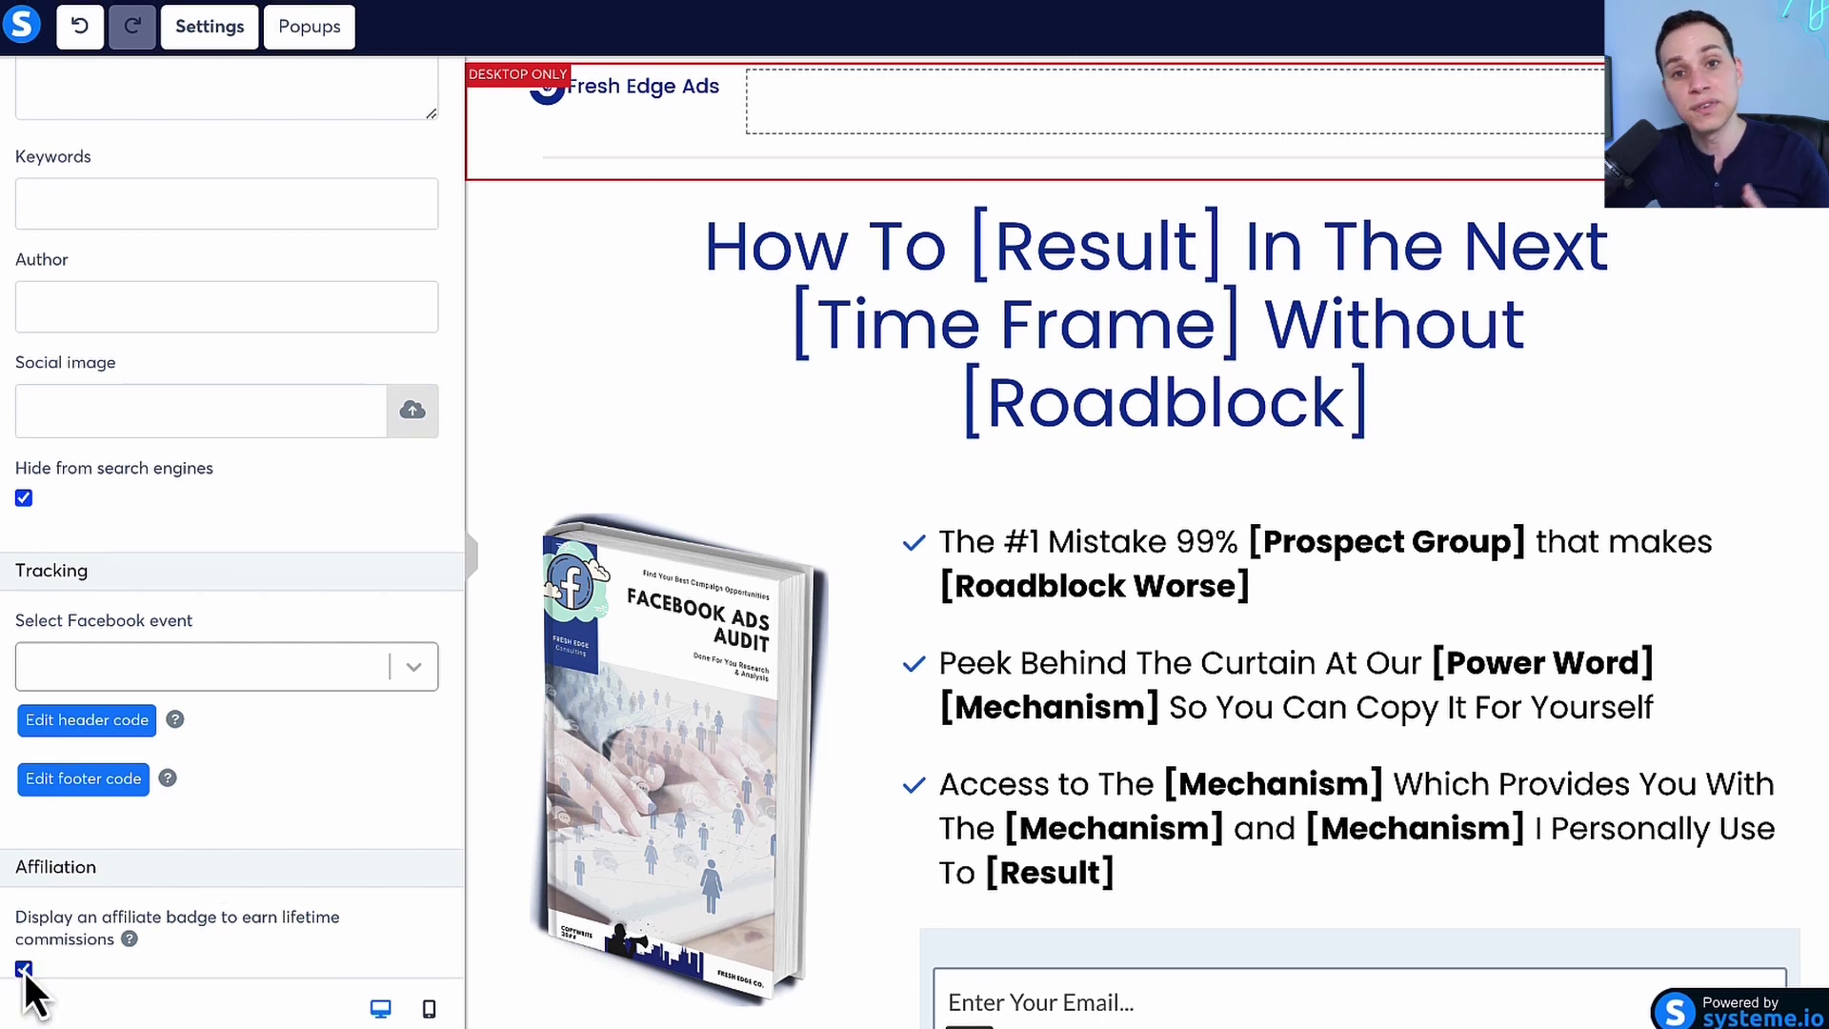
left_click(24, 969)
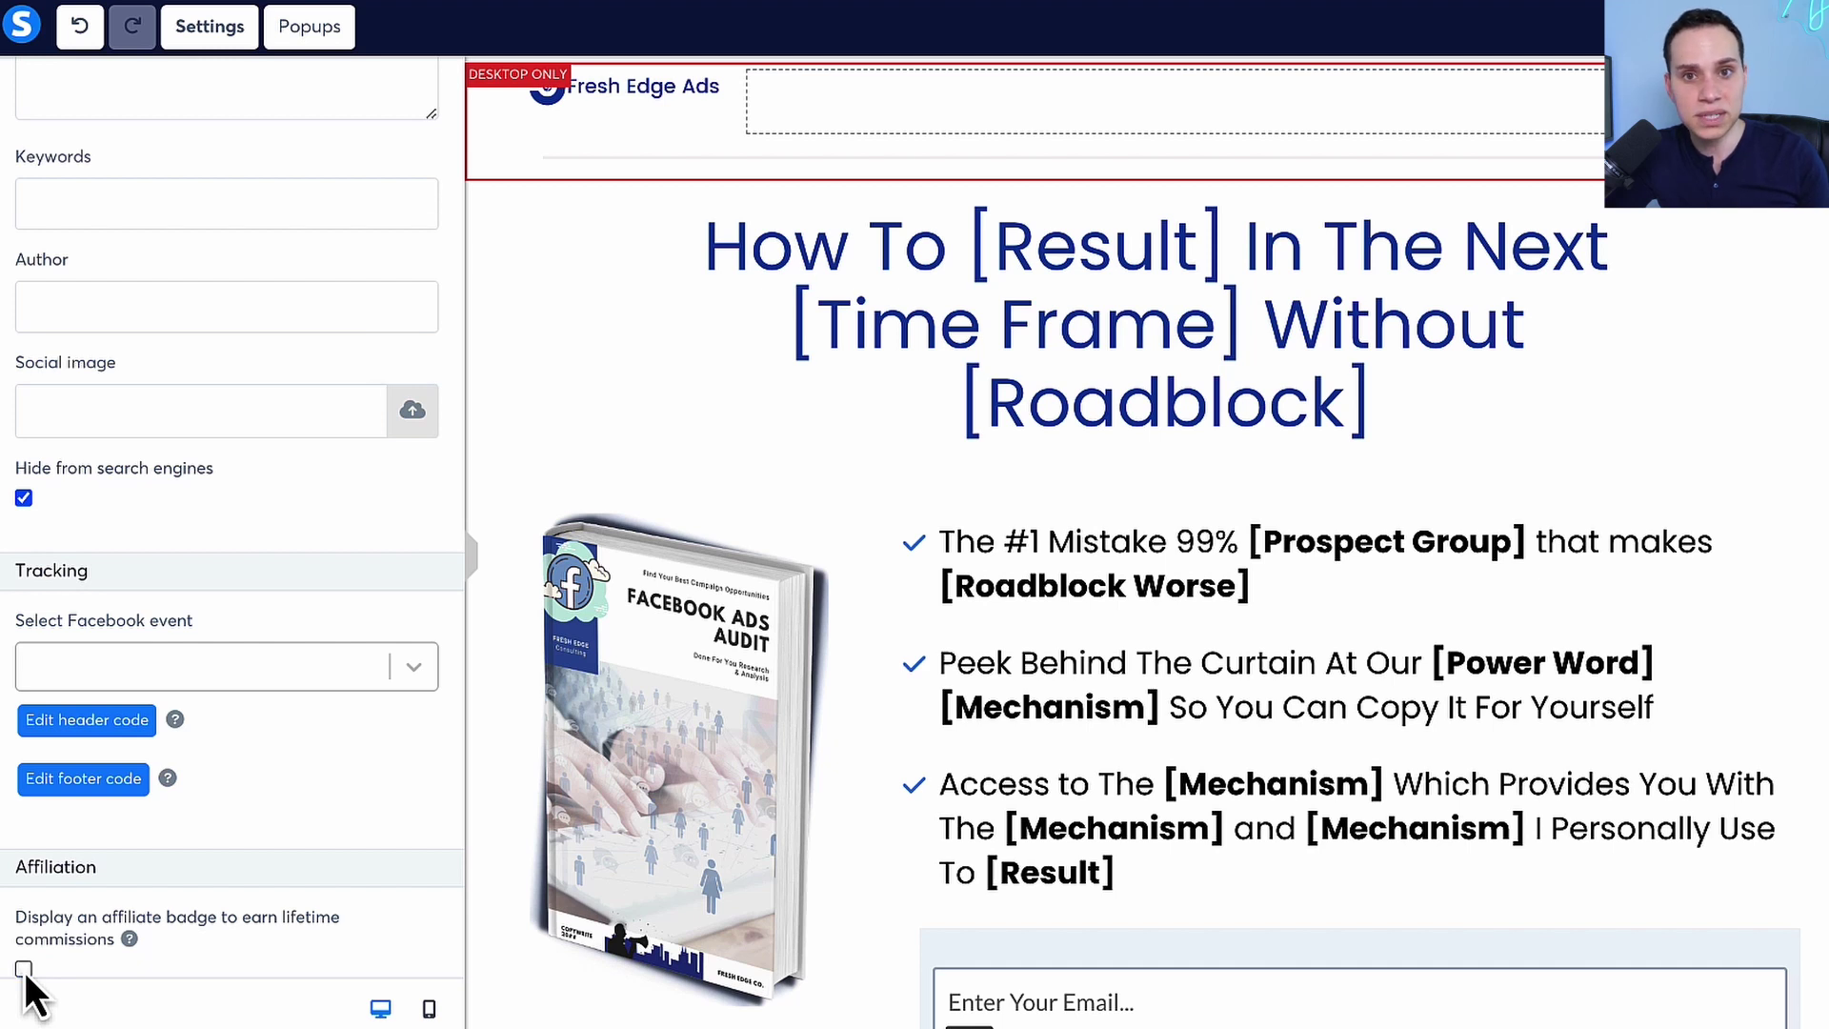
left_click(24, 969)
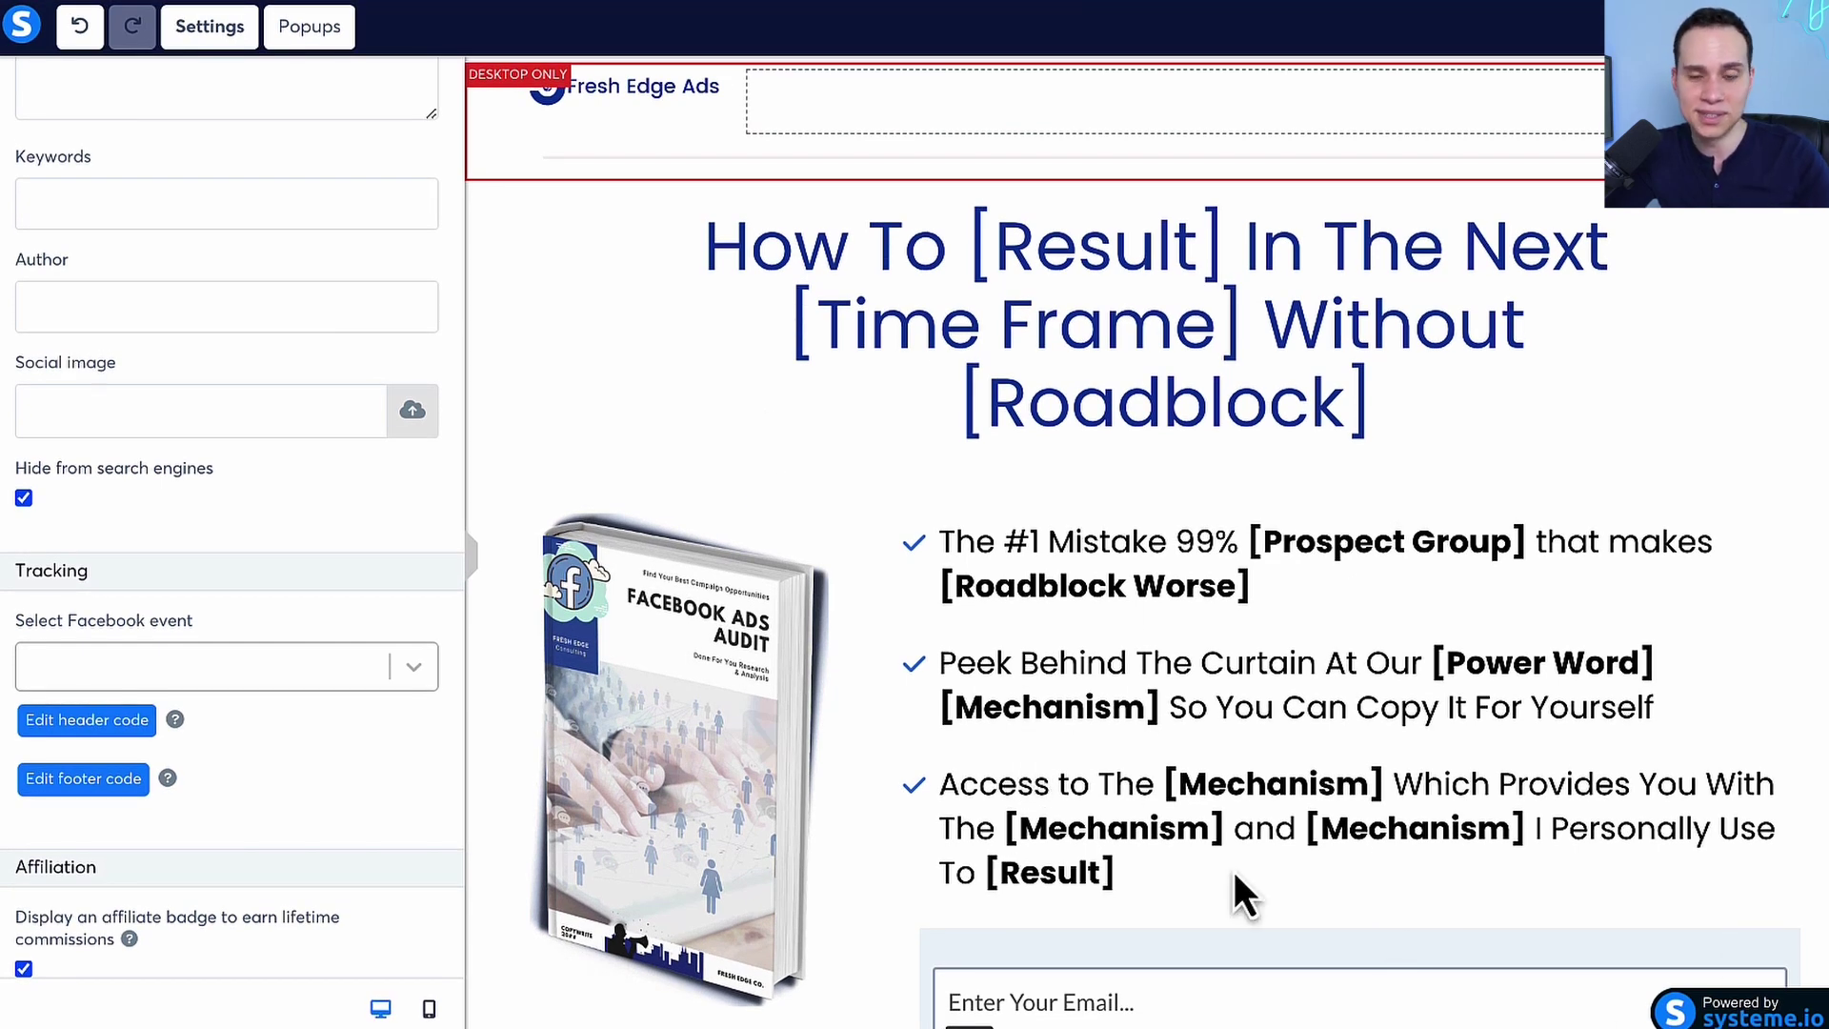
Step: Replace the landing page headline with "How To 3X Your ROAS In The Next 7 Days Without Increasing Your Ad Spend"
left_click(952, 443)
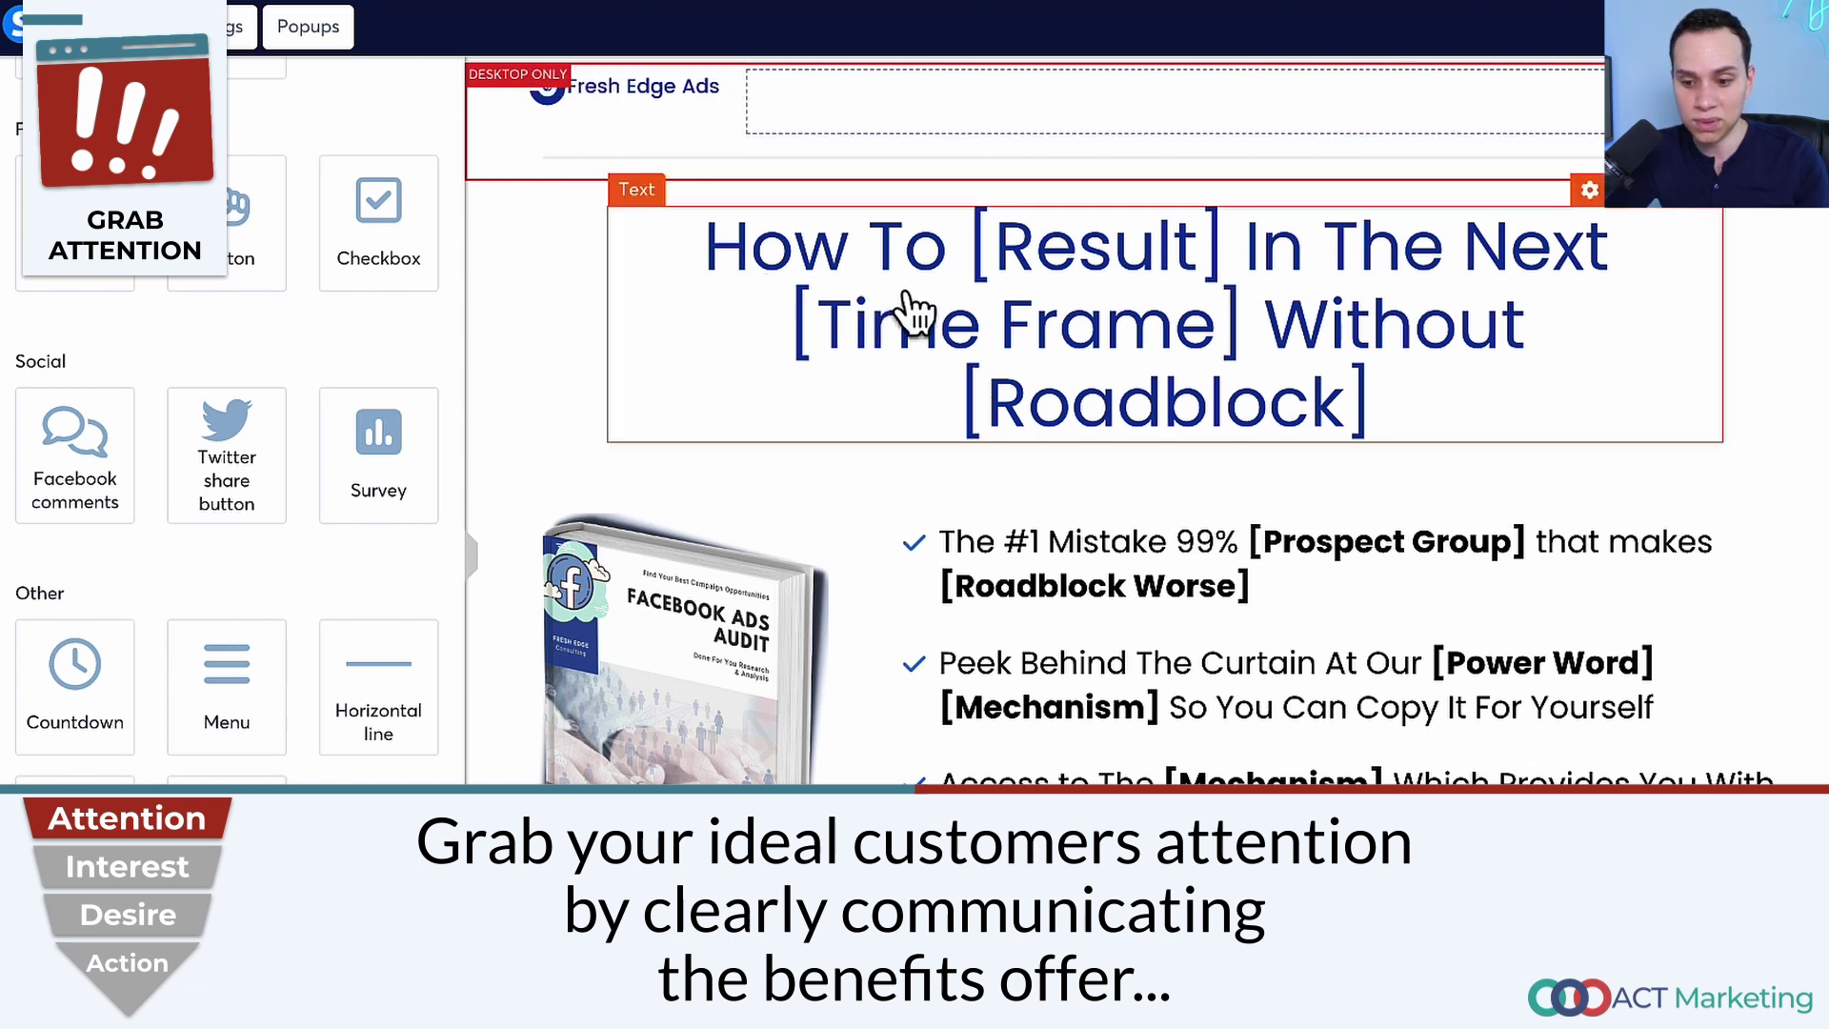
left_click(724, 356)
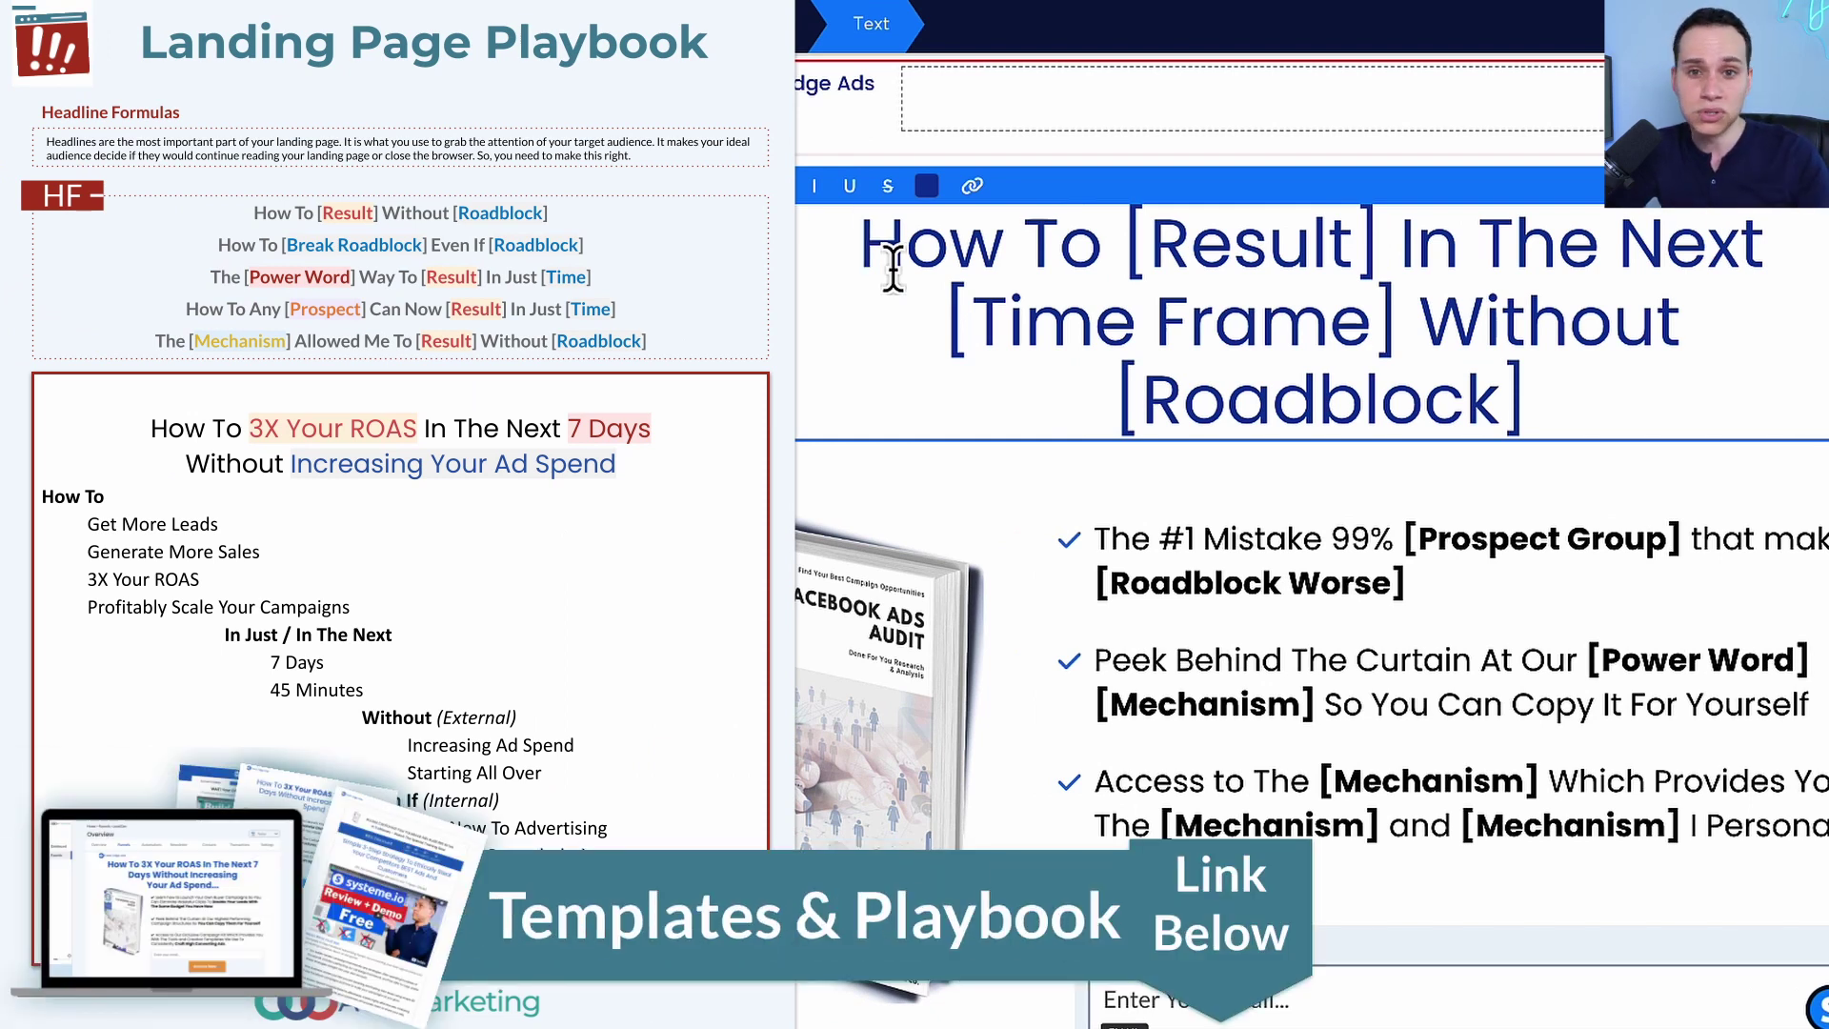
key("ctrl+a")
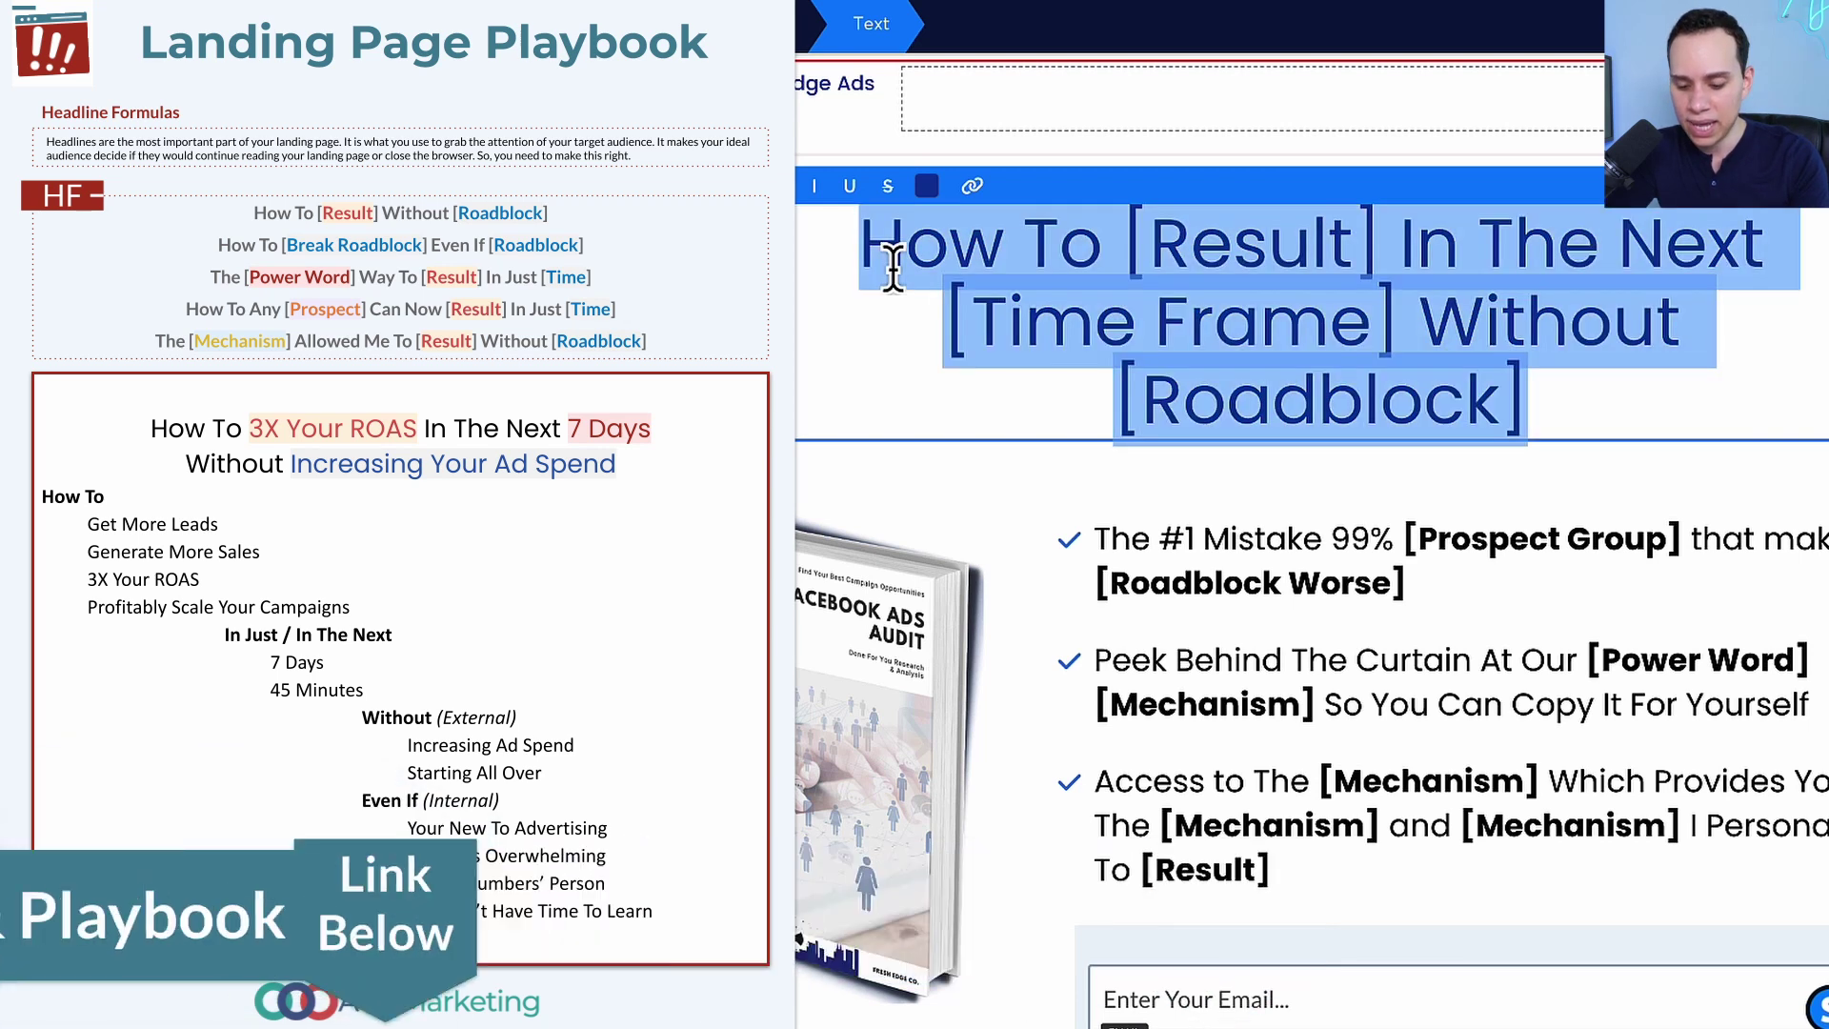
type("How To 3X Your ROAS In The Next 7 Days Without Increasing Your Ad Spend")
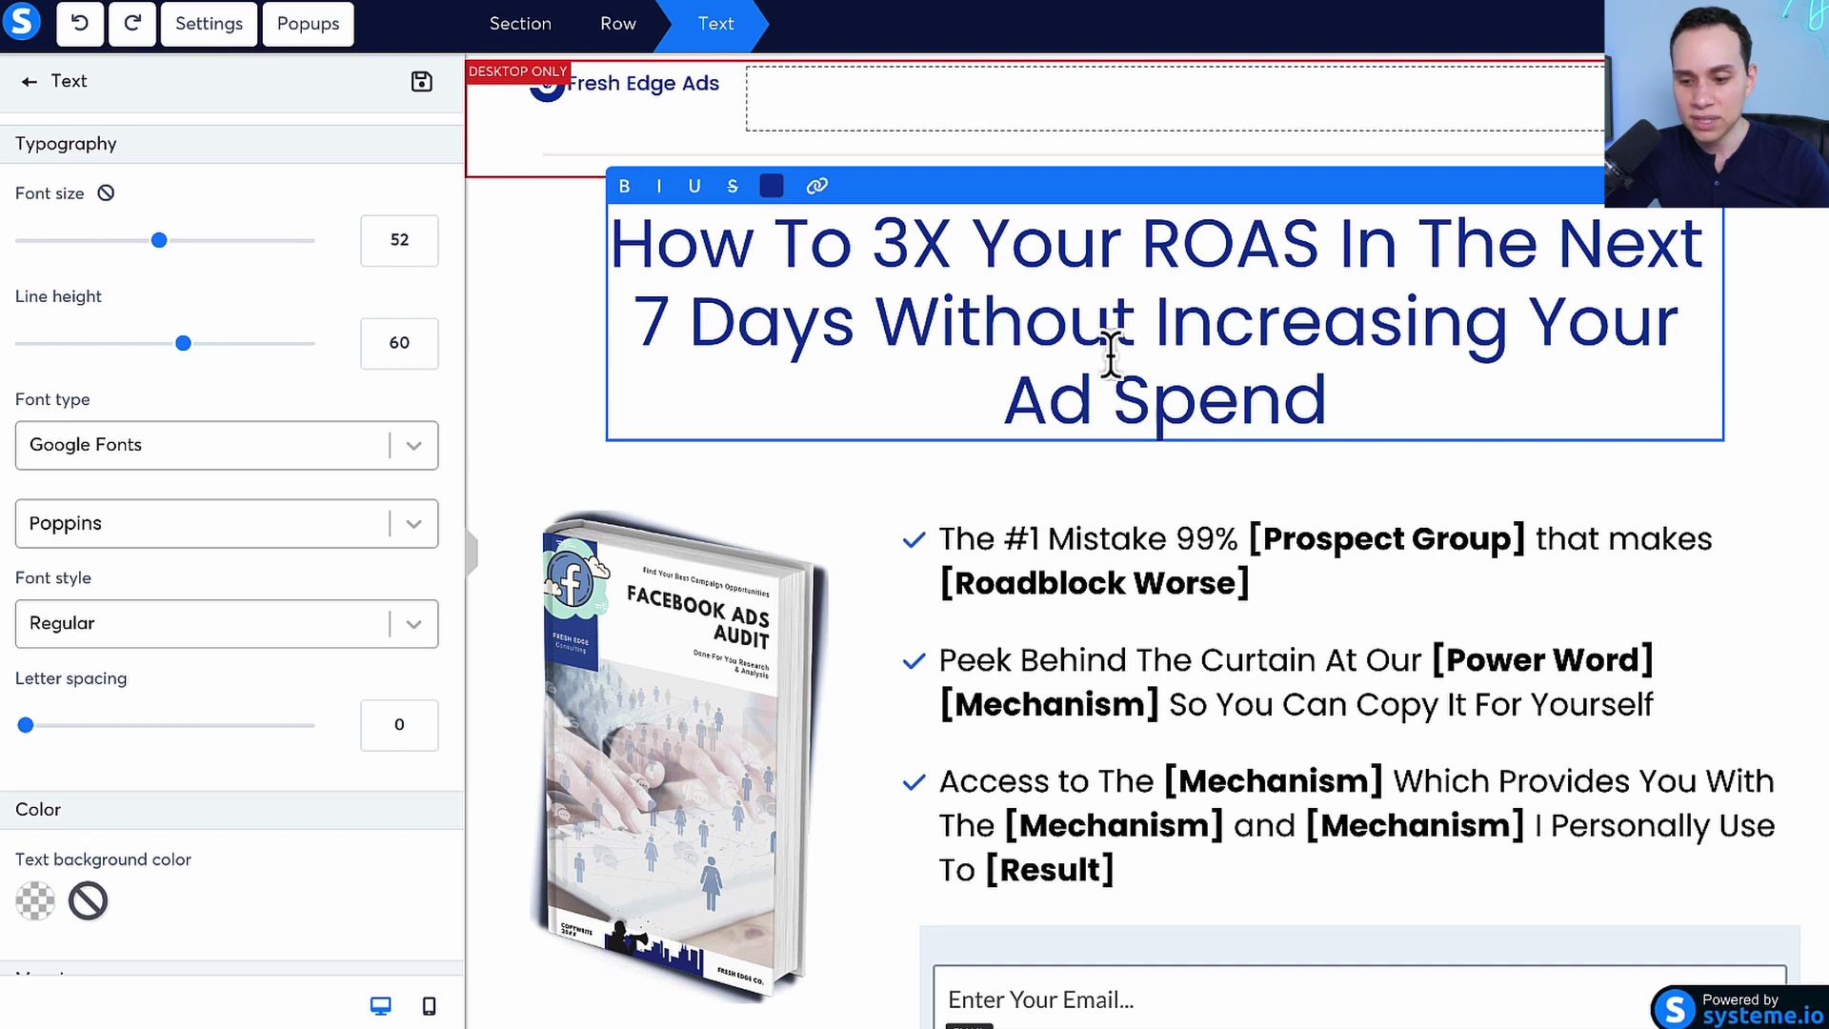
Step: Try a line break before "Increasing" in the headline, then break the line before "Your Ad Spend" instead
key("Return")
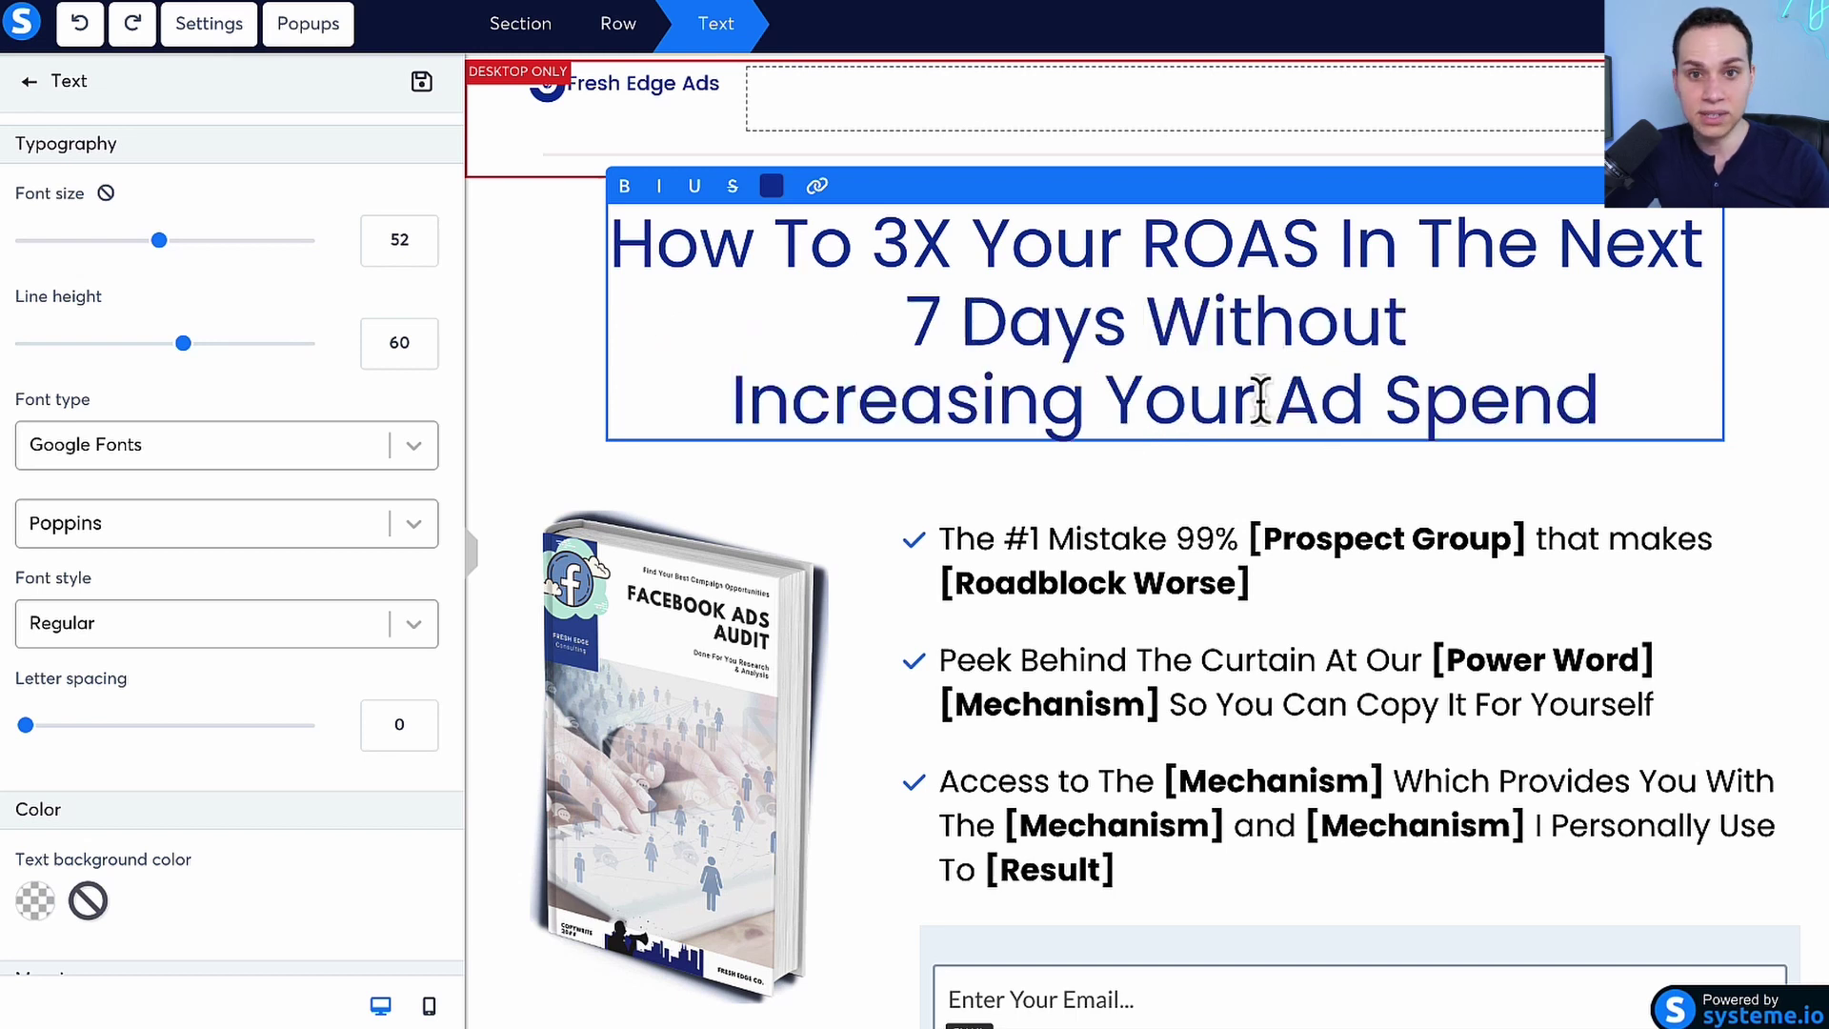
key("BackSpace")
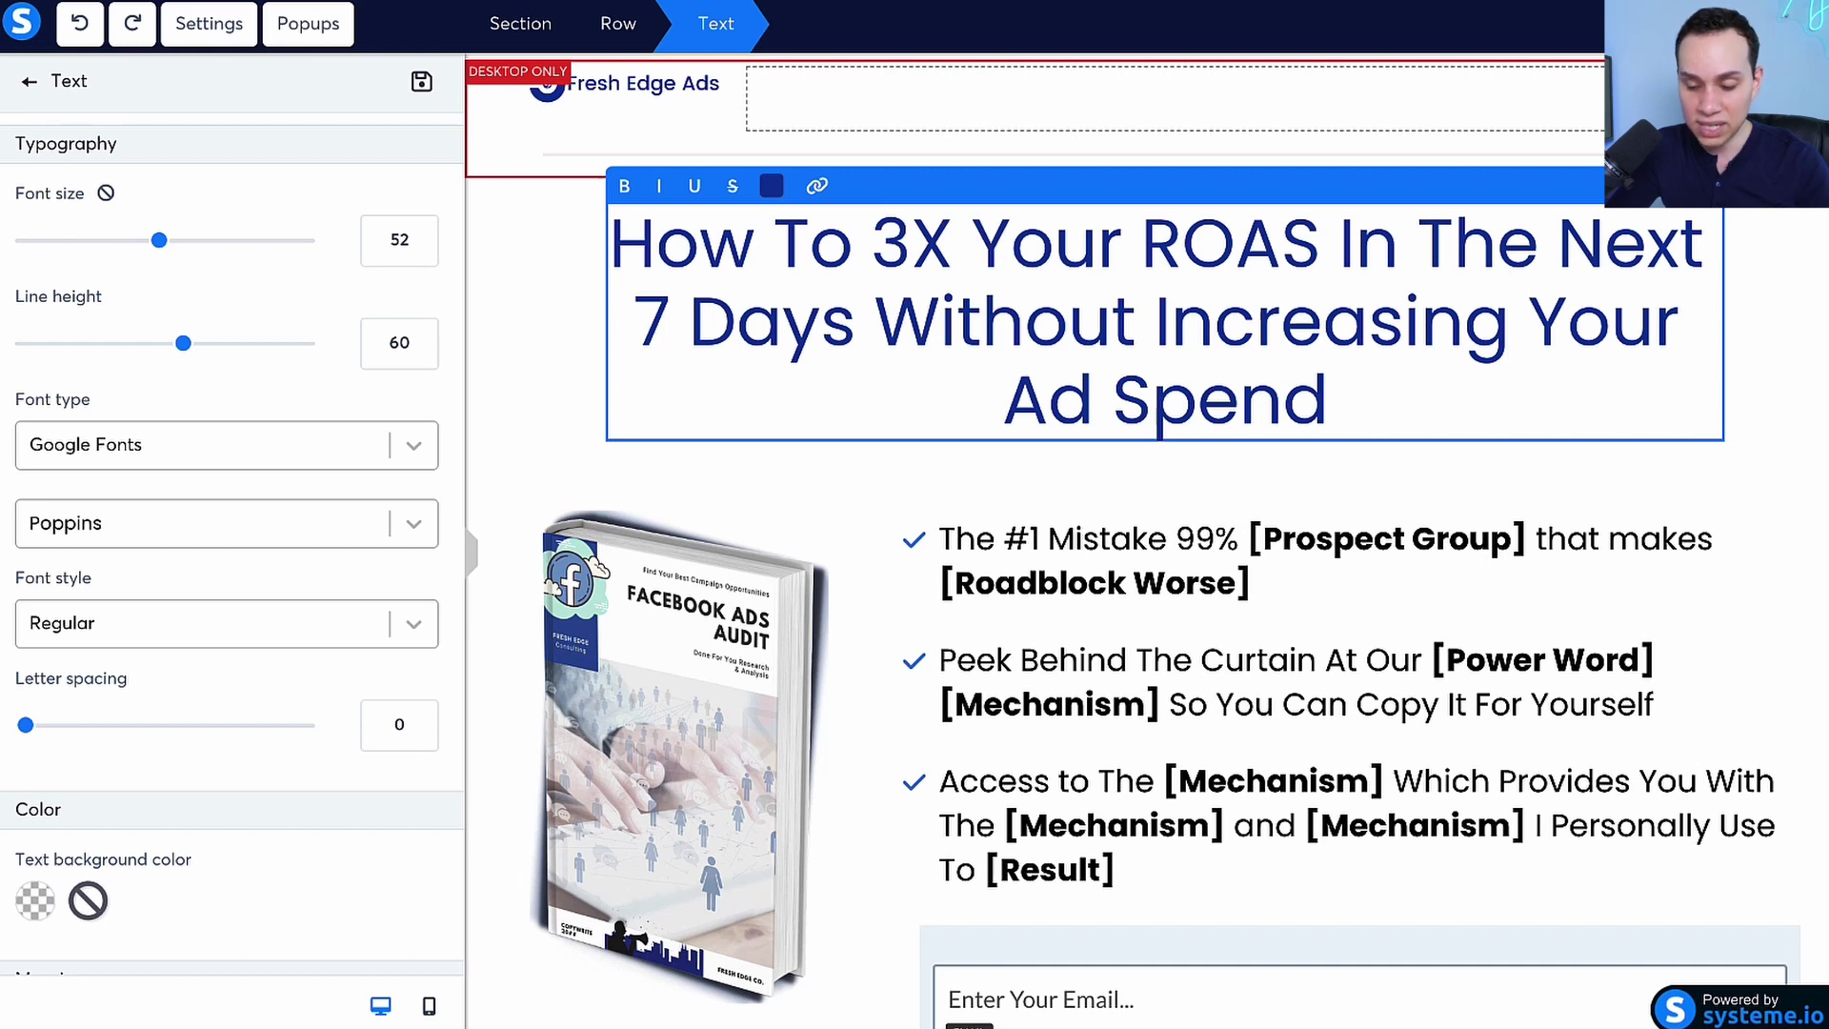
key("Return")
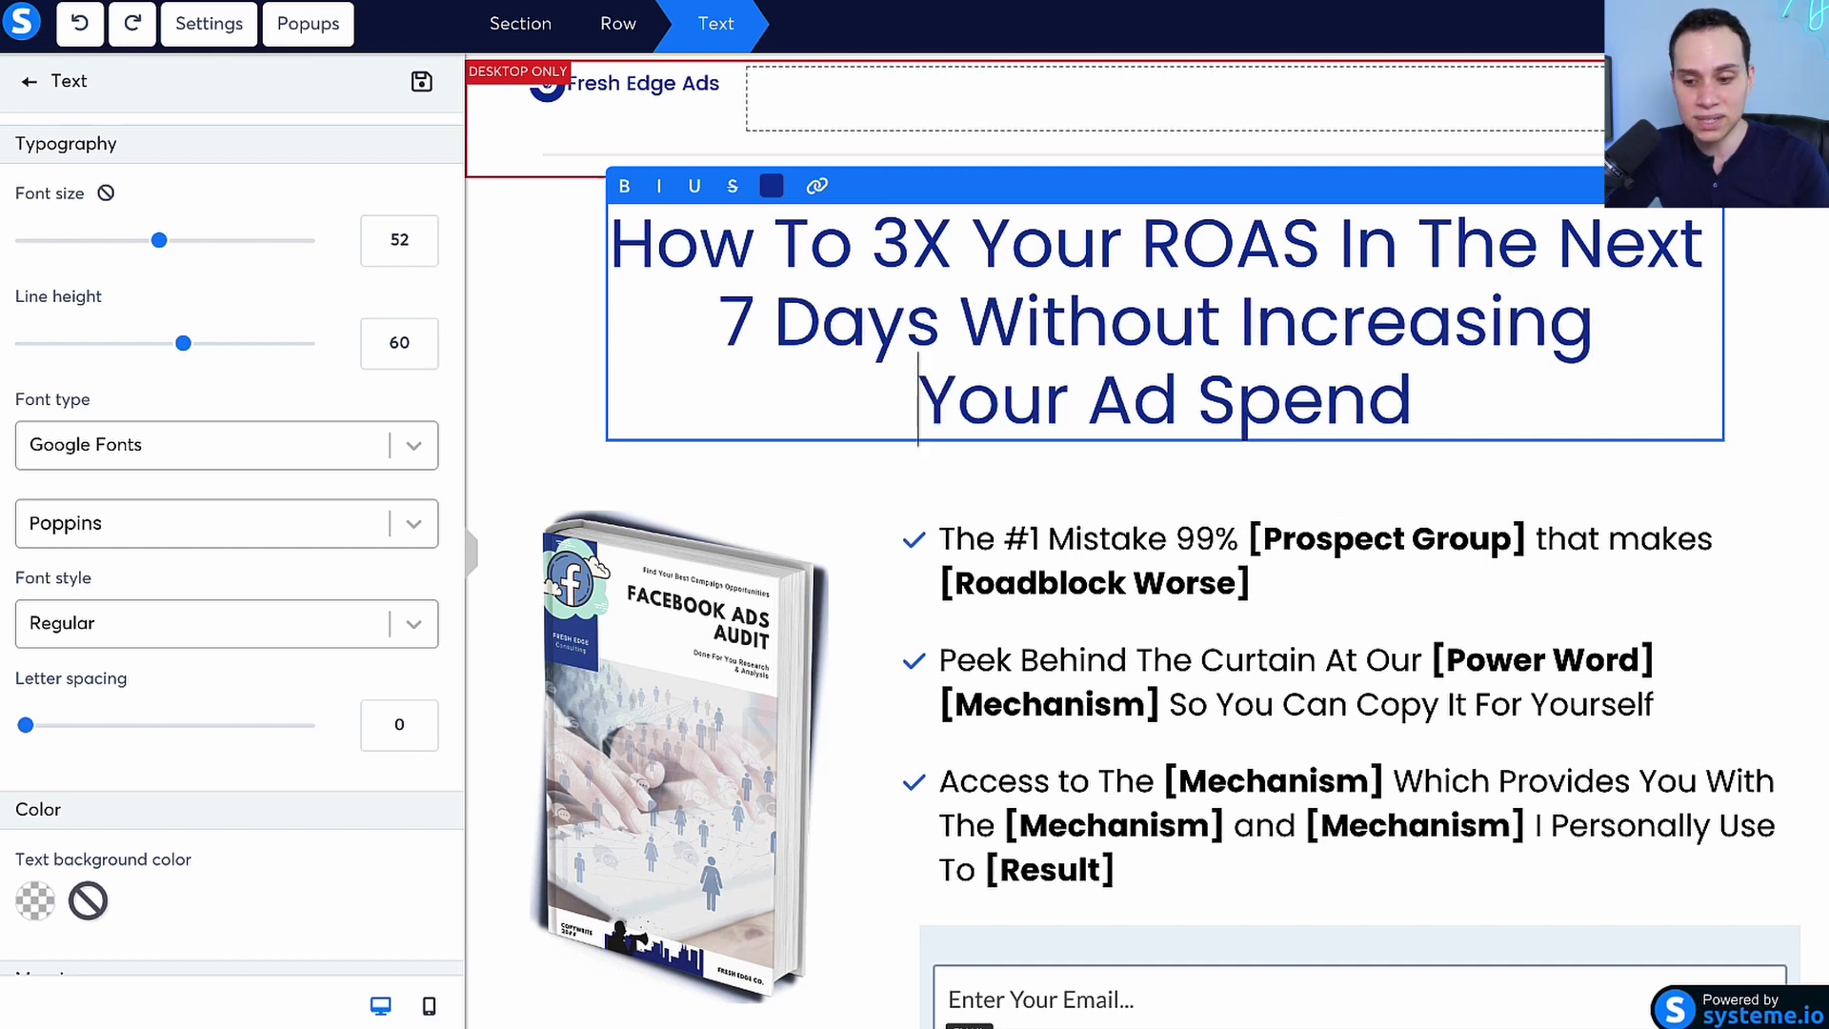
Step: Remove the line break before "Your Ad Spend" in the headline from the mobile view, and return to the desktop view
left_click(429, 1008)
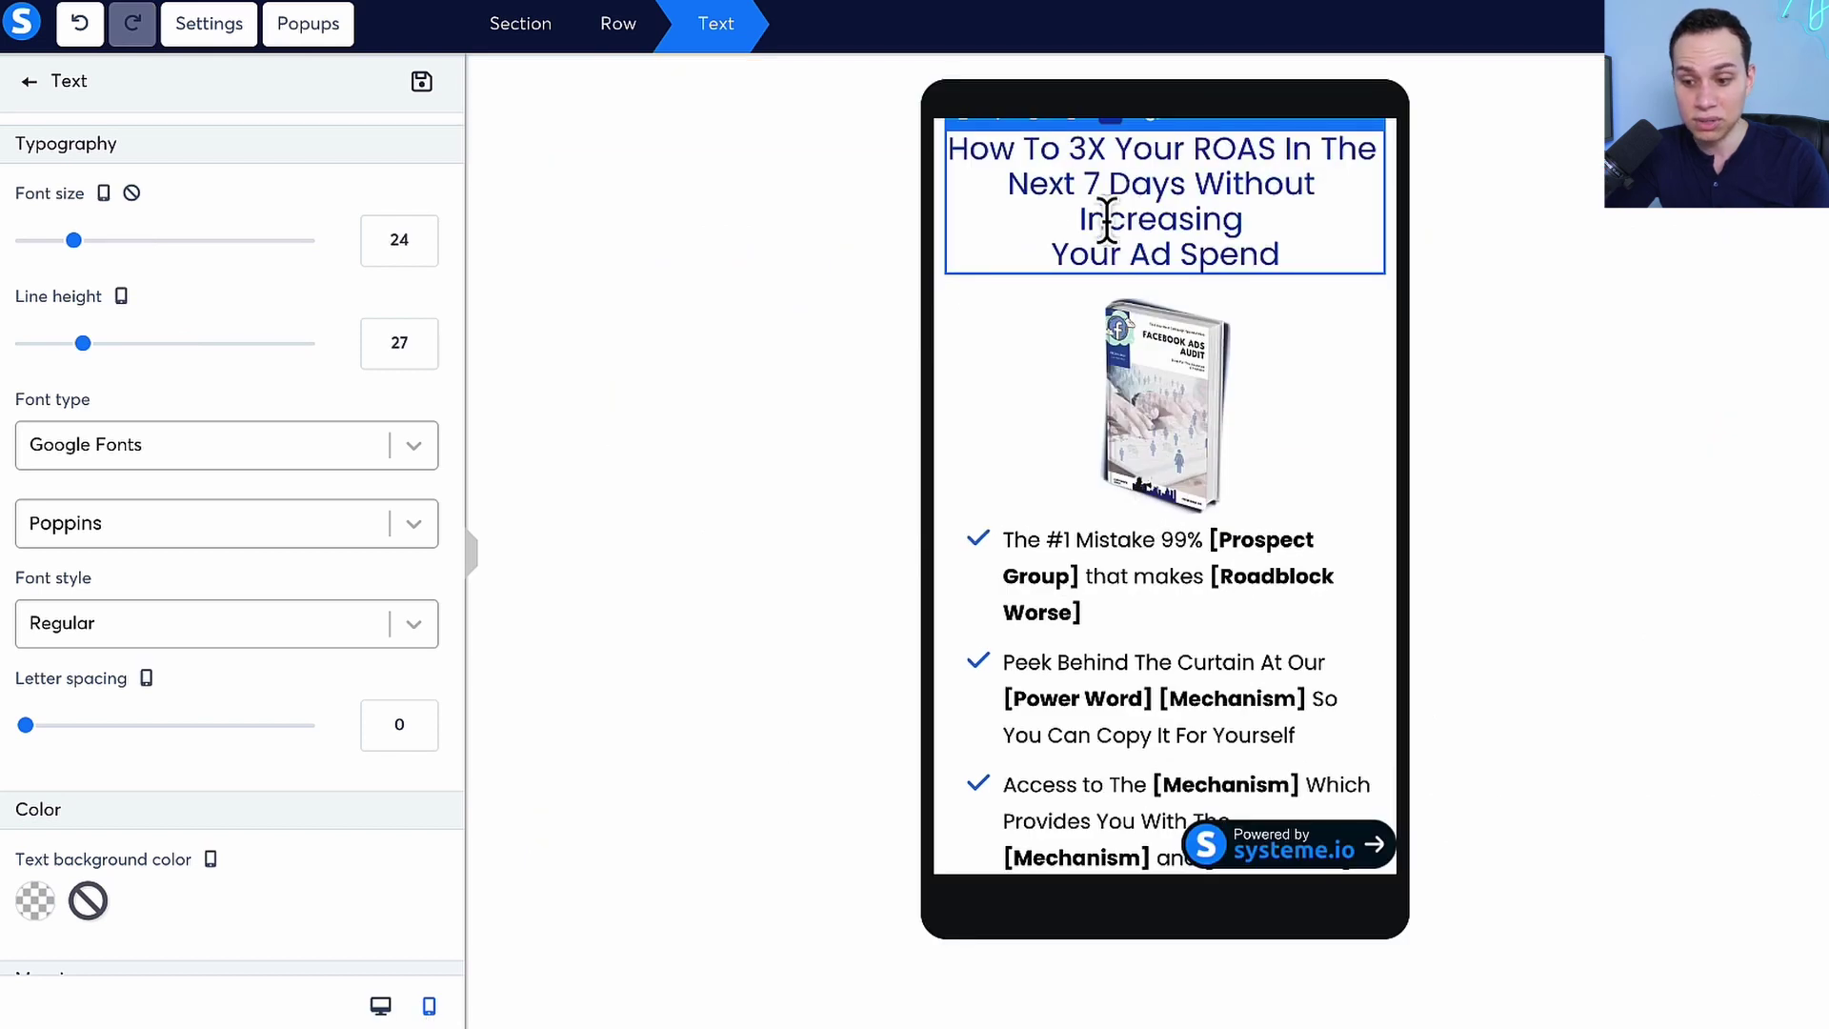
key("BackSpace")
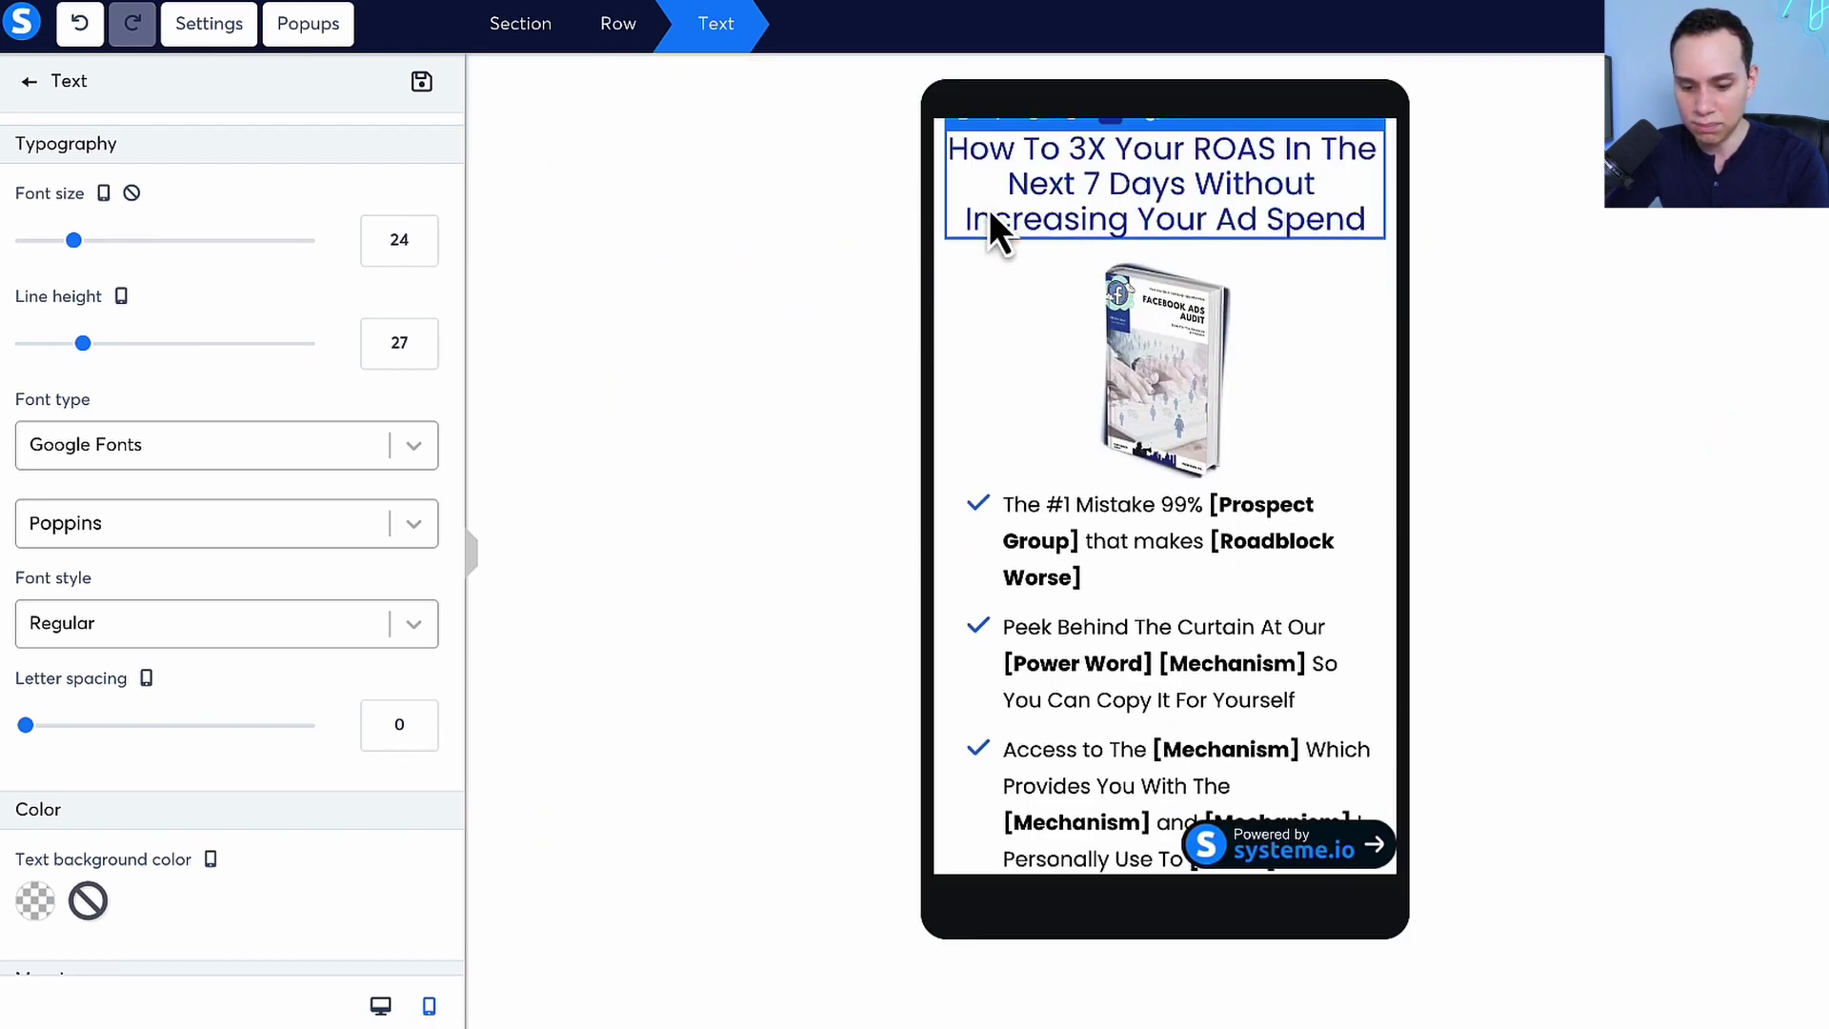
left_click(379, 1008)
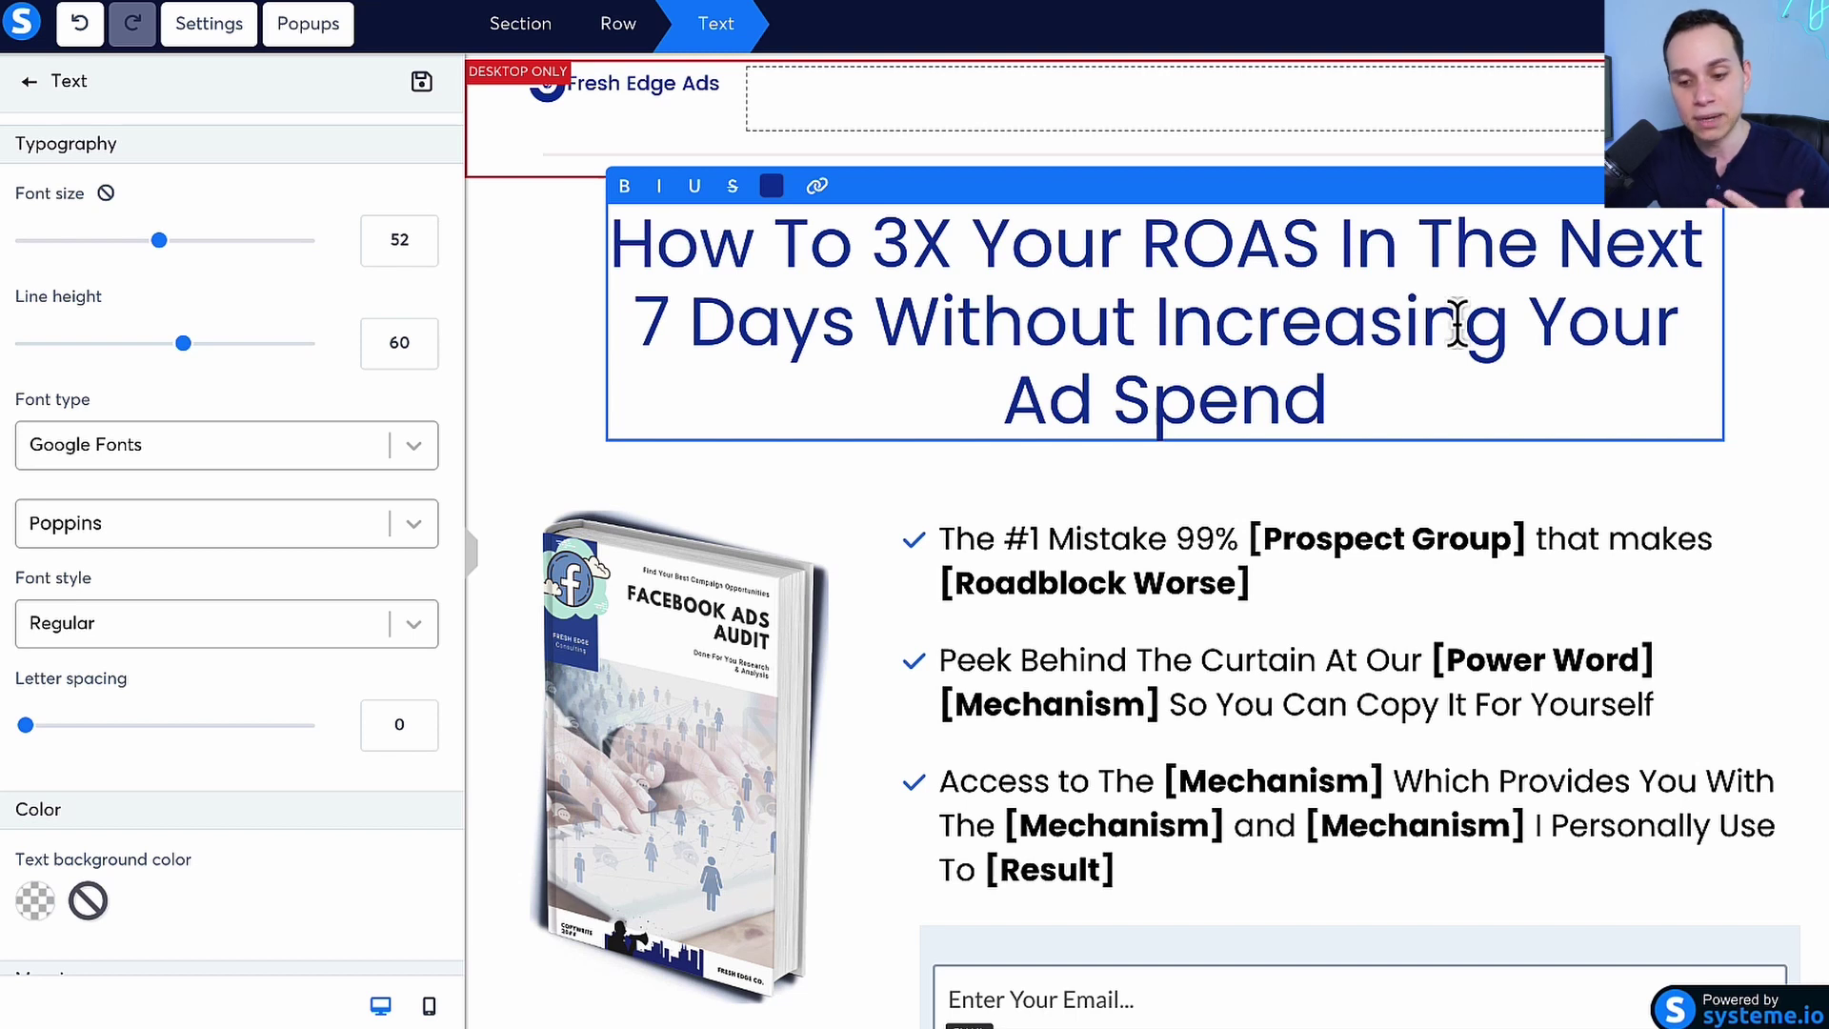
left_click(875, 333)
left_click(507, 409)
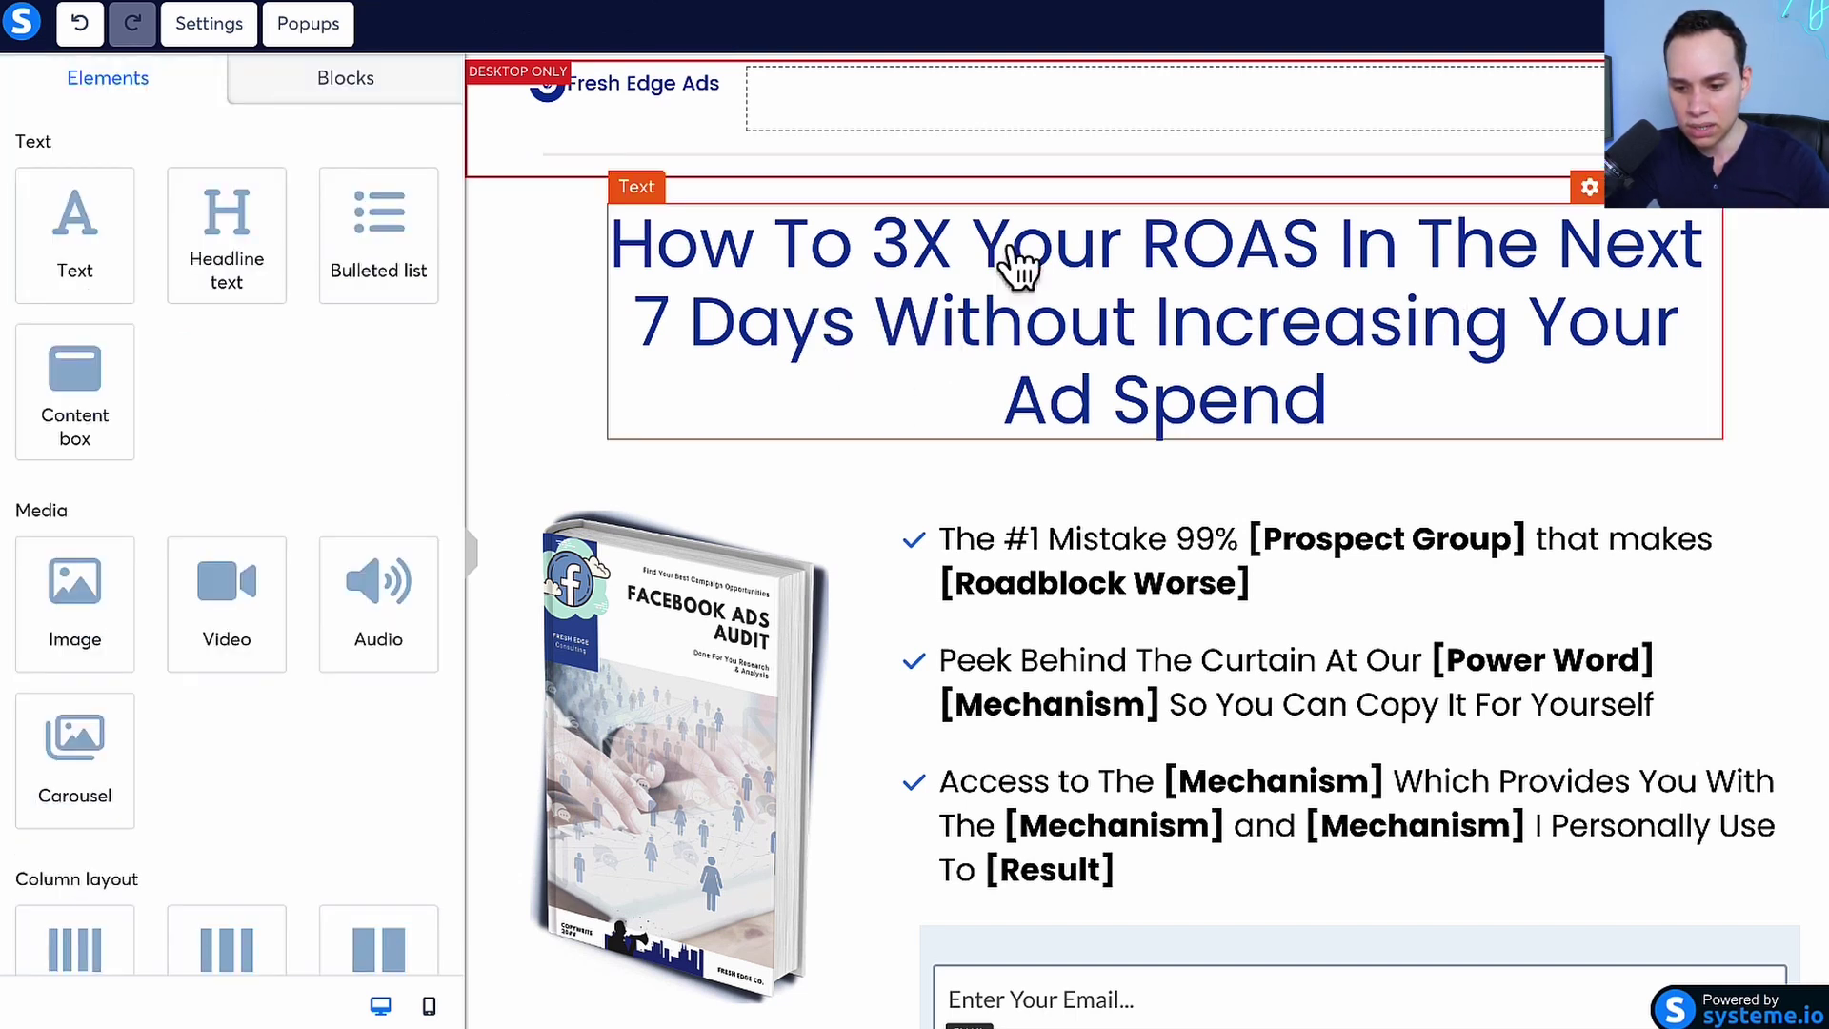
Step: Try a right margin of 550 on the headline text, and restore it to 50
left_click(874, 334)
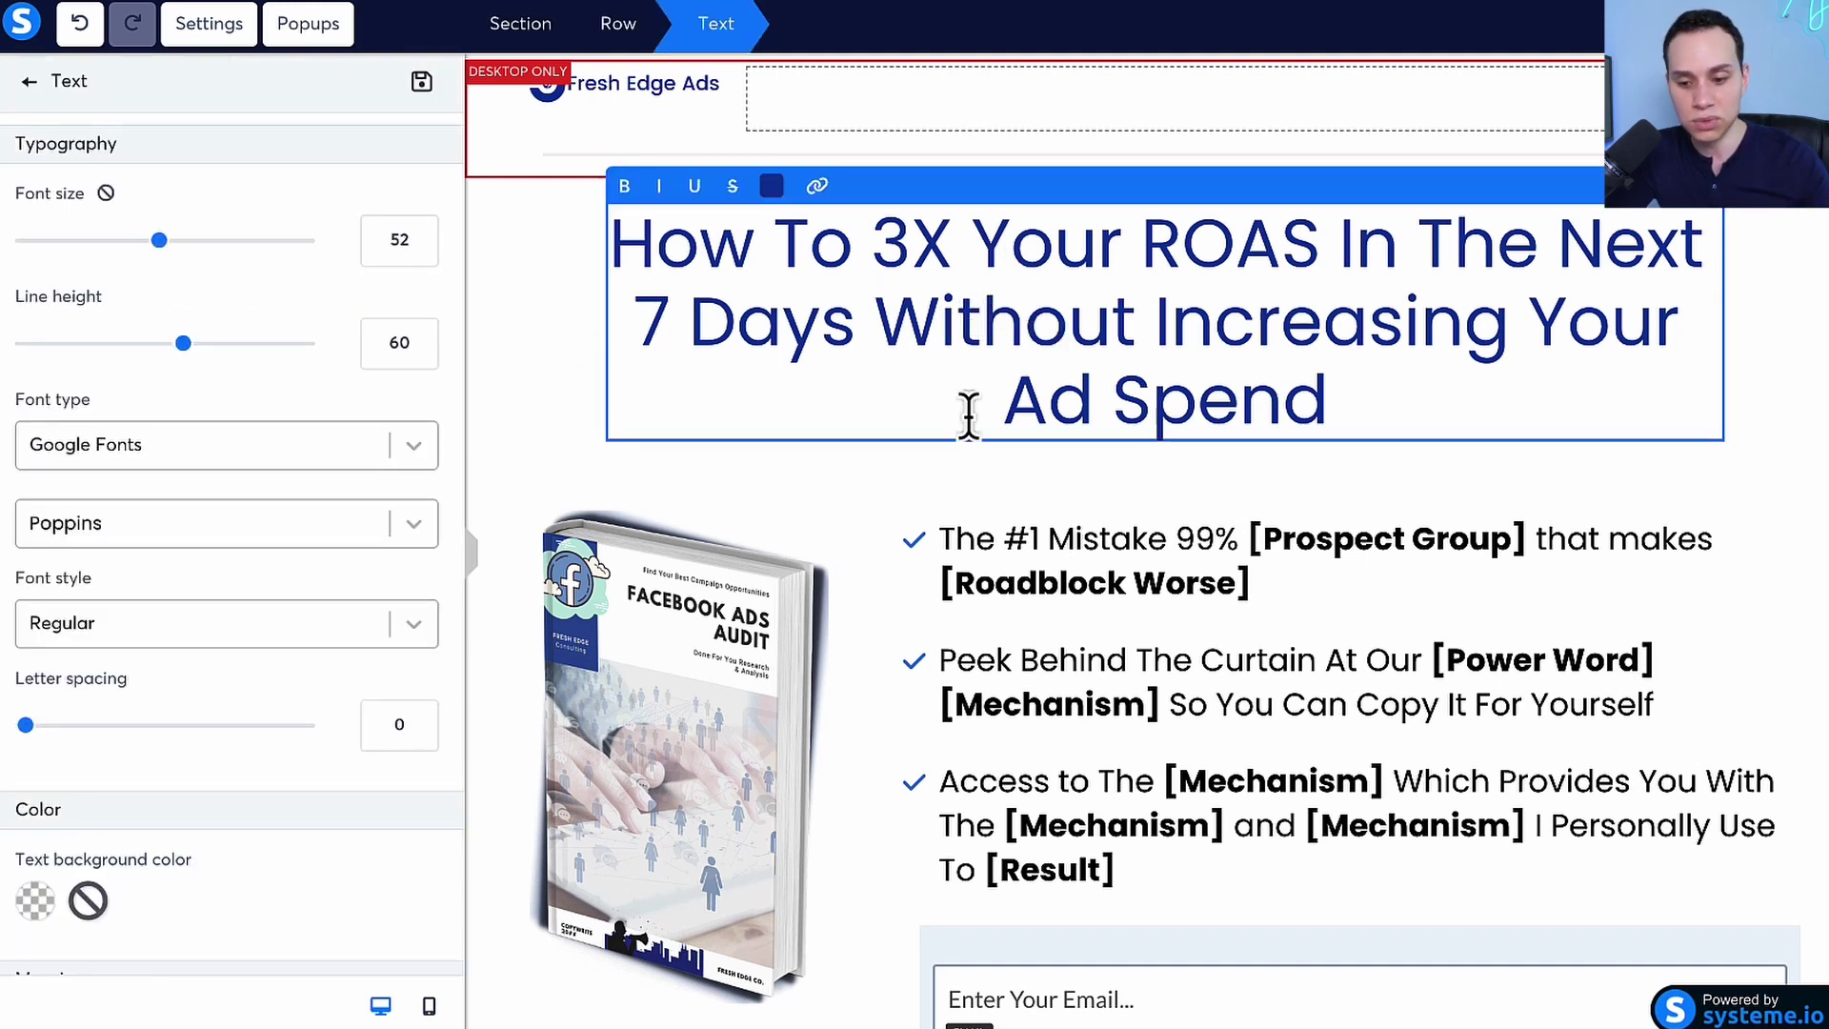
scroll(289, 391, "down", 7)
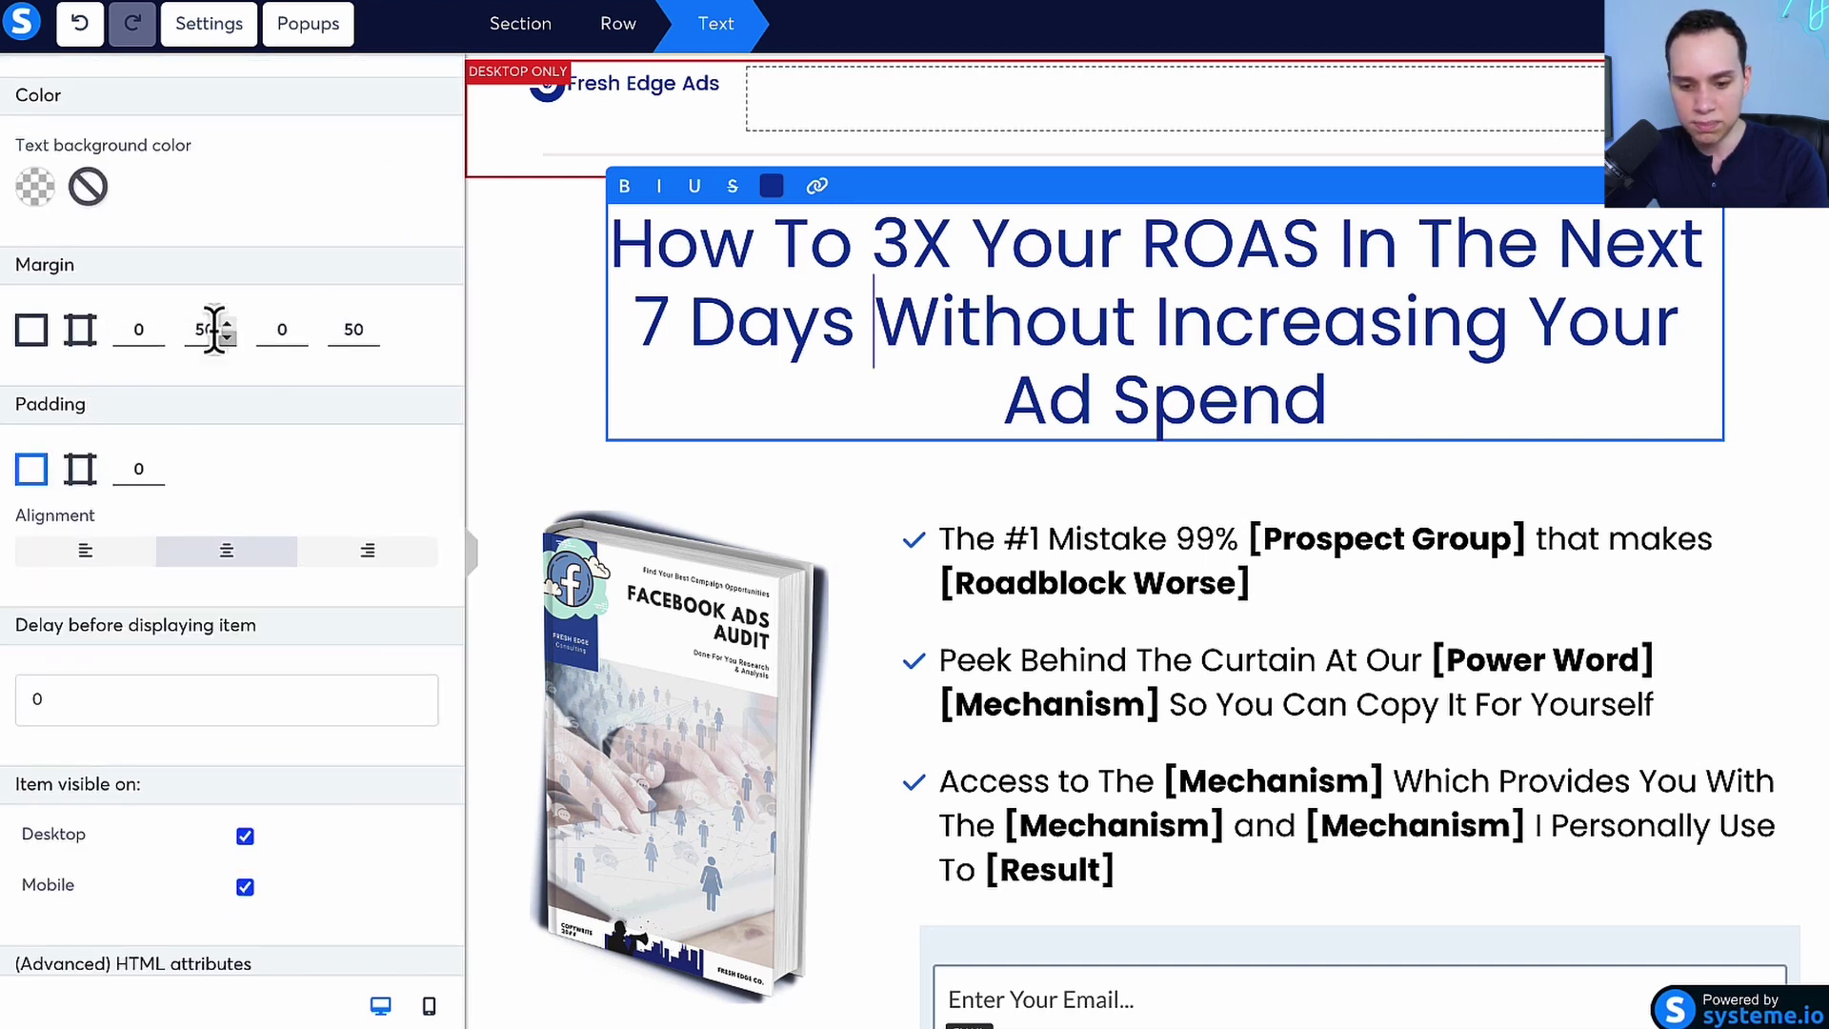
left_click(194, 329)
type("5")
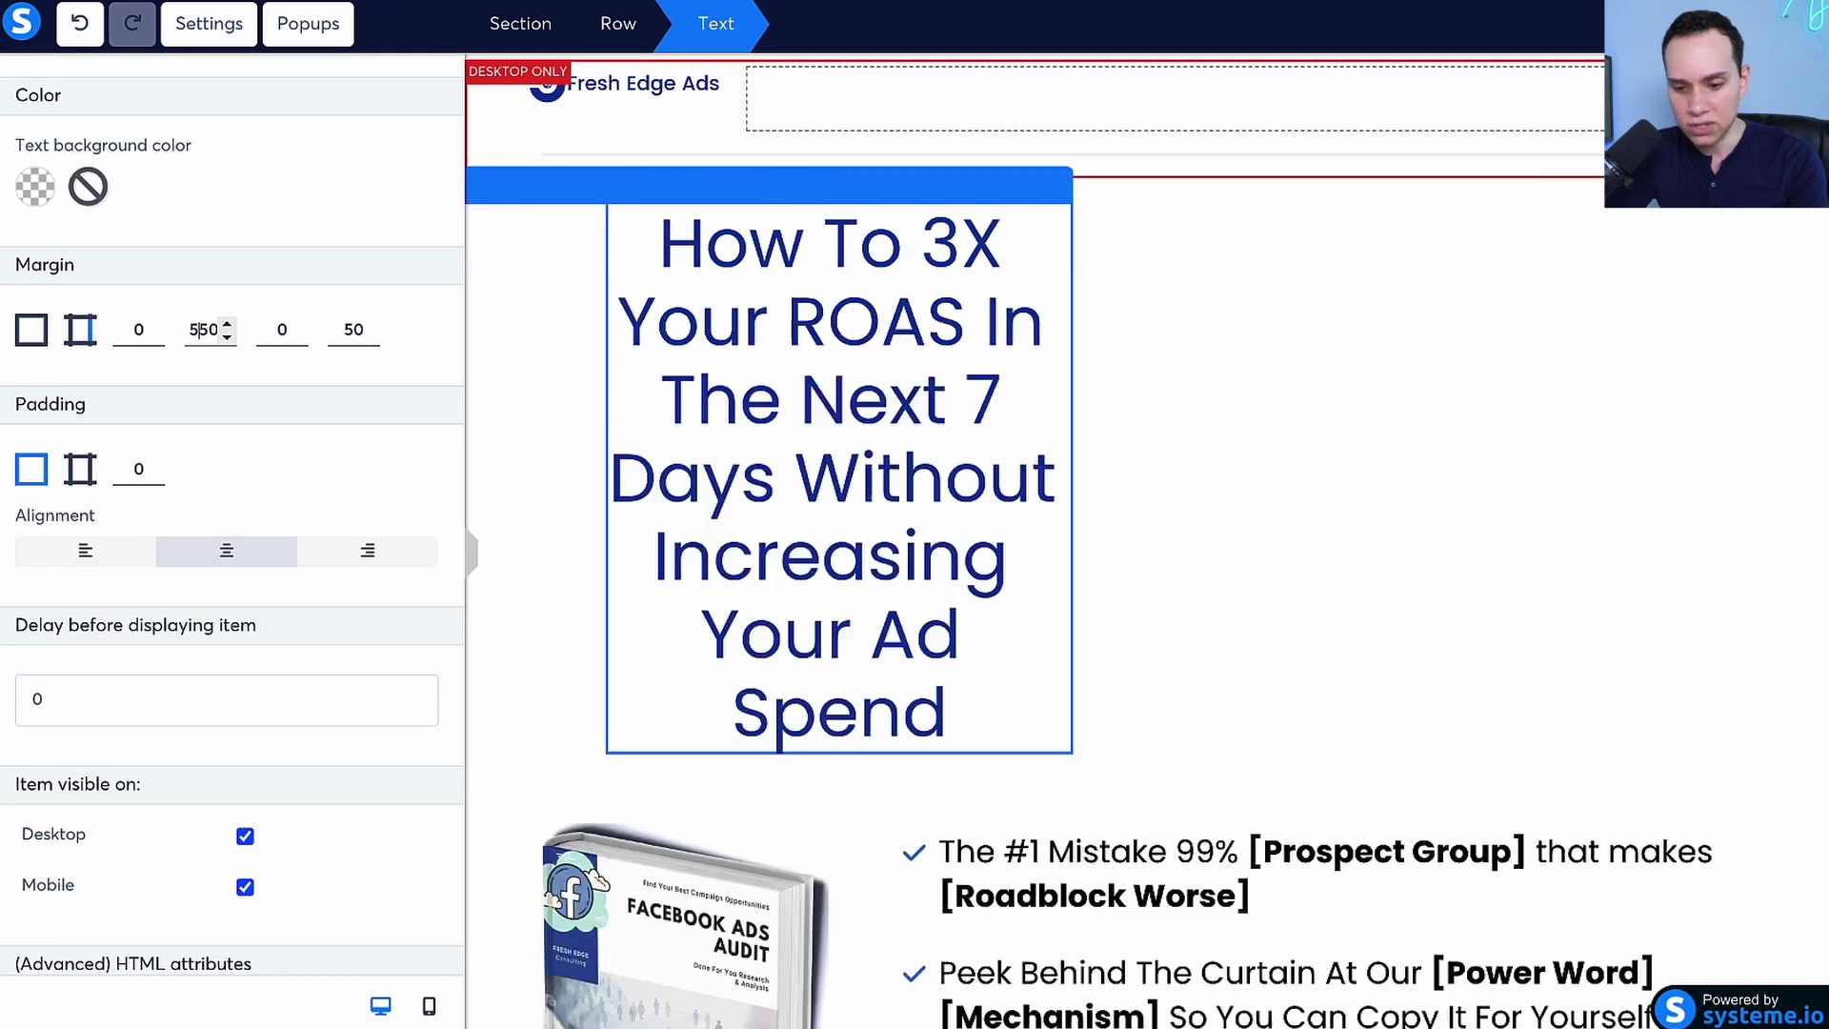
key("BackSpace")
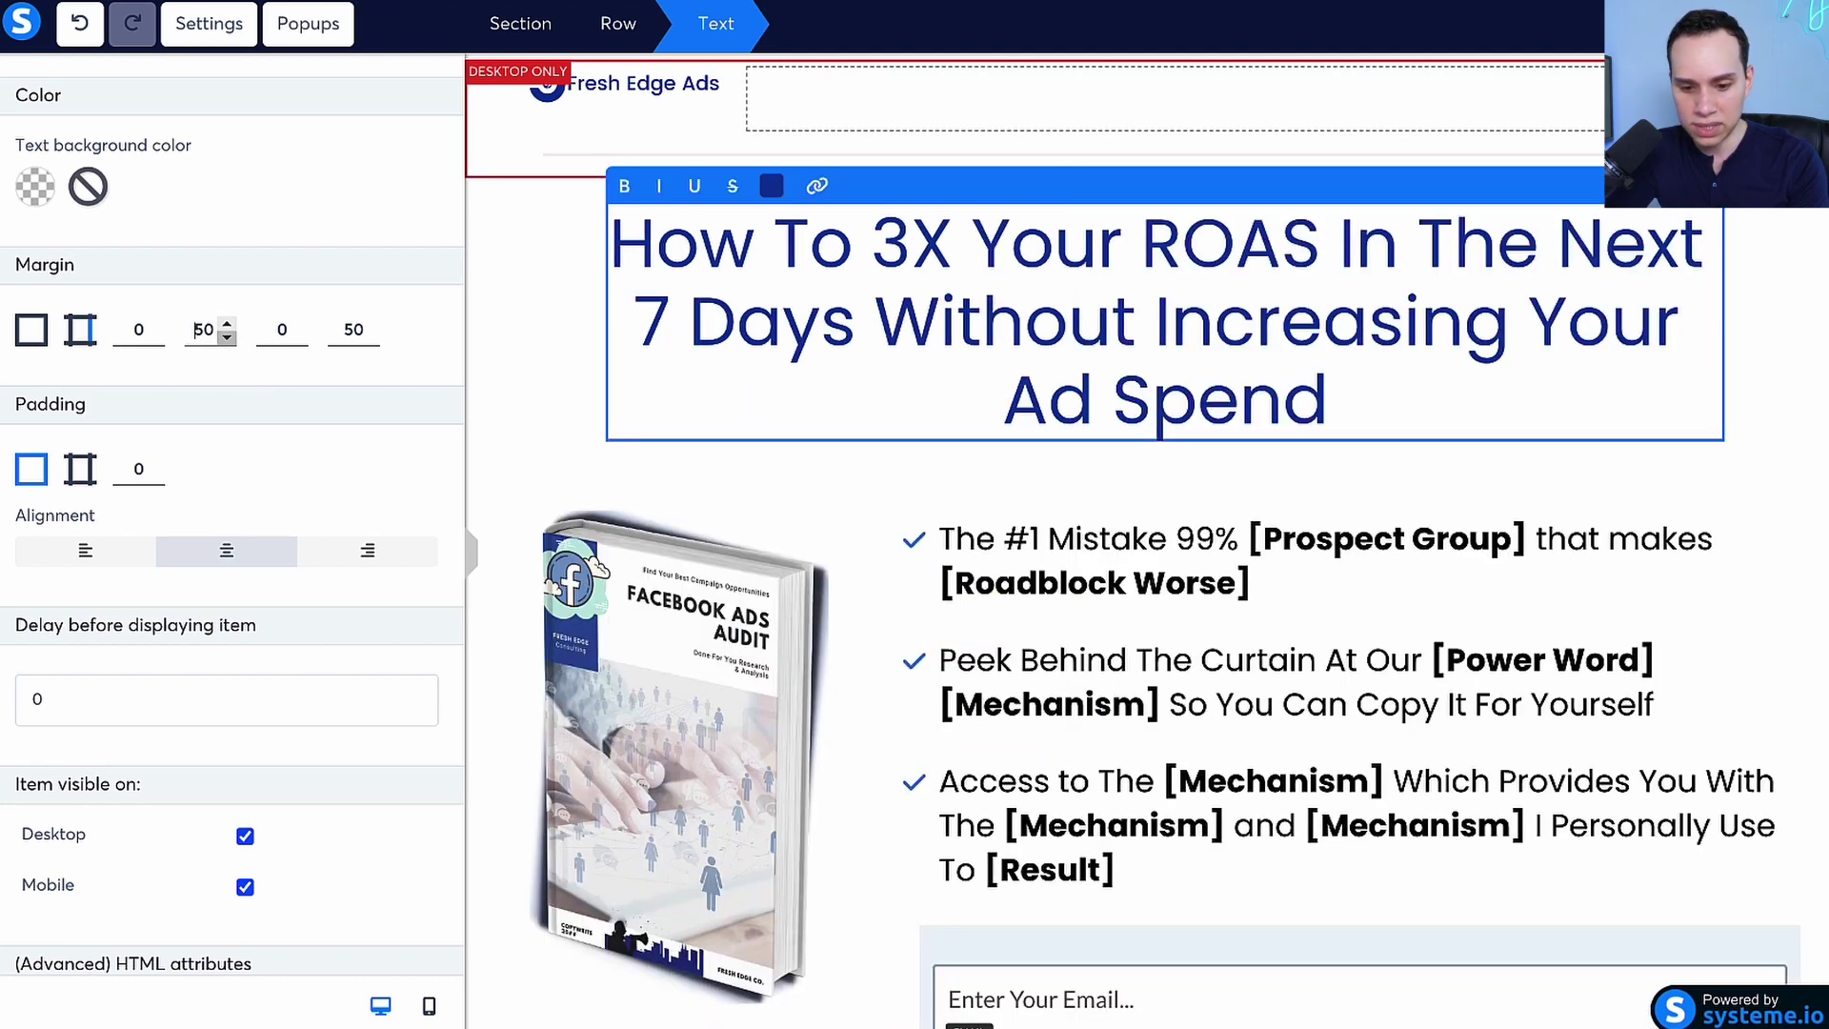
Step: Set the headline's top margin to 500 and look over the spacing above it on the page
left_click(136, 328)
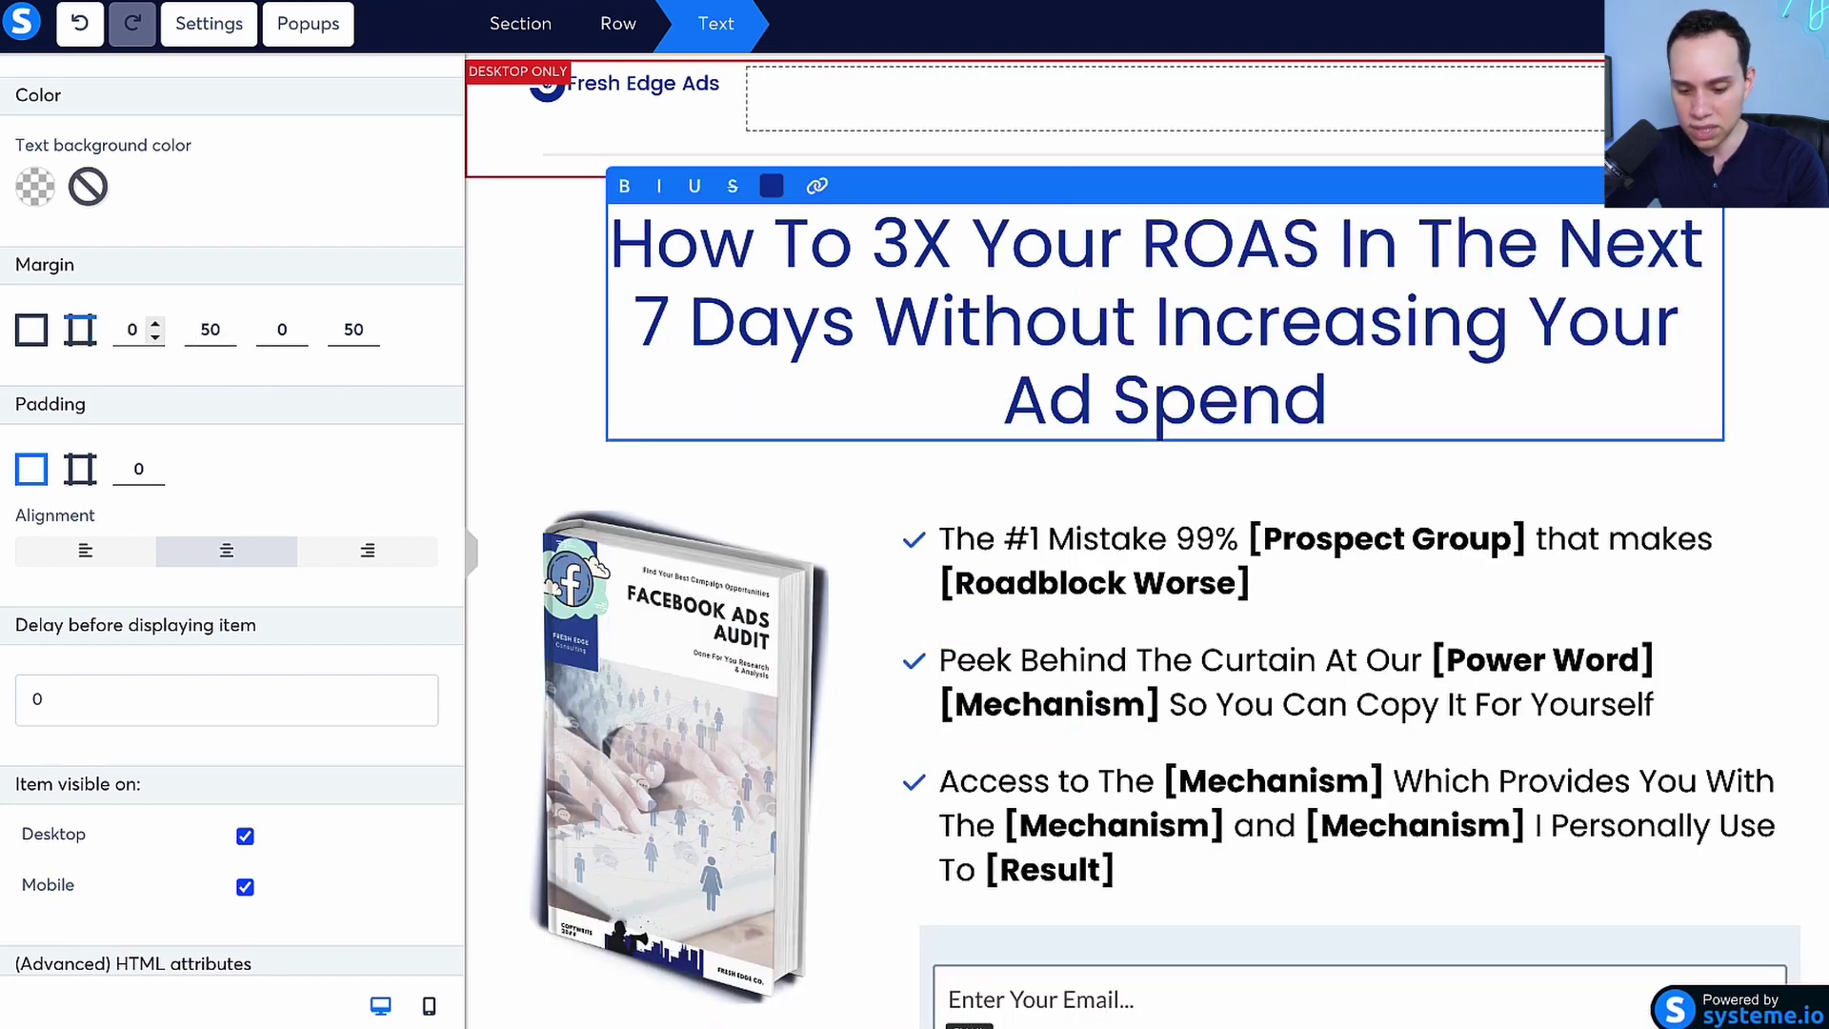
type("500")
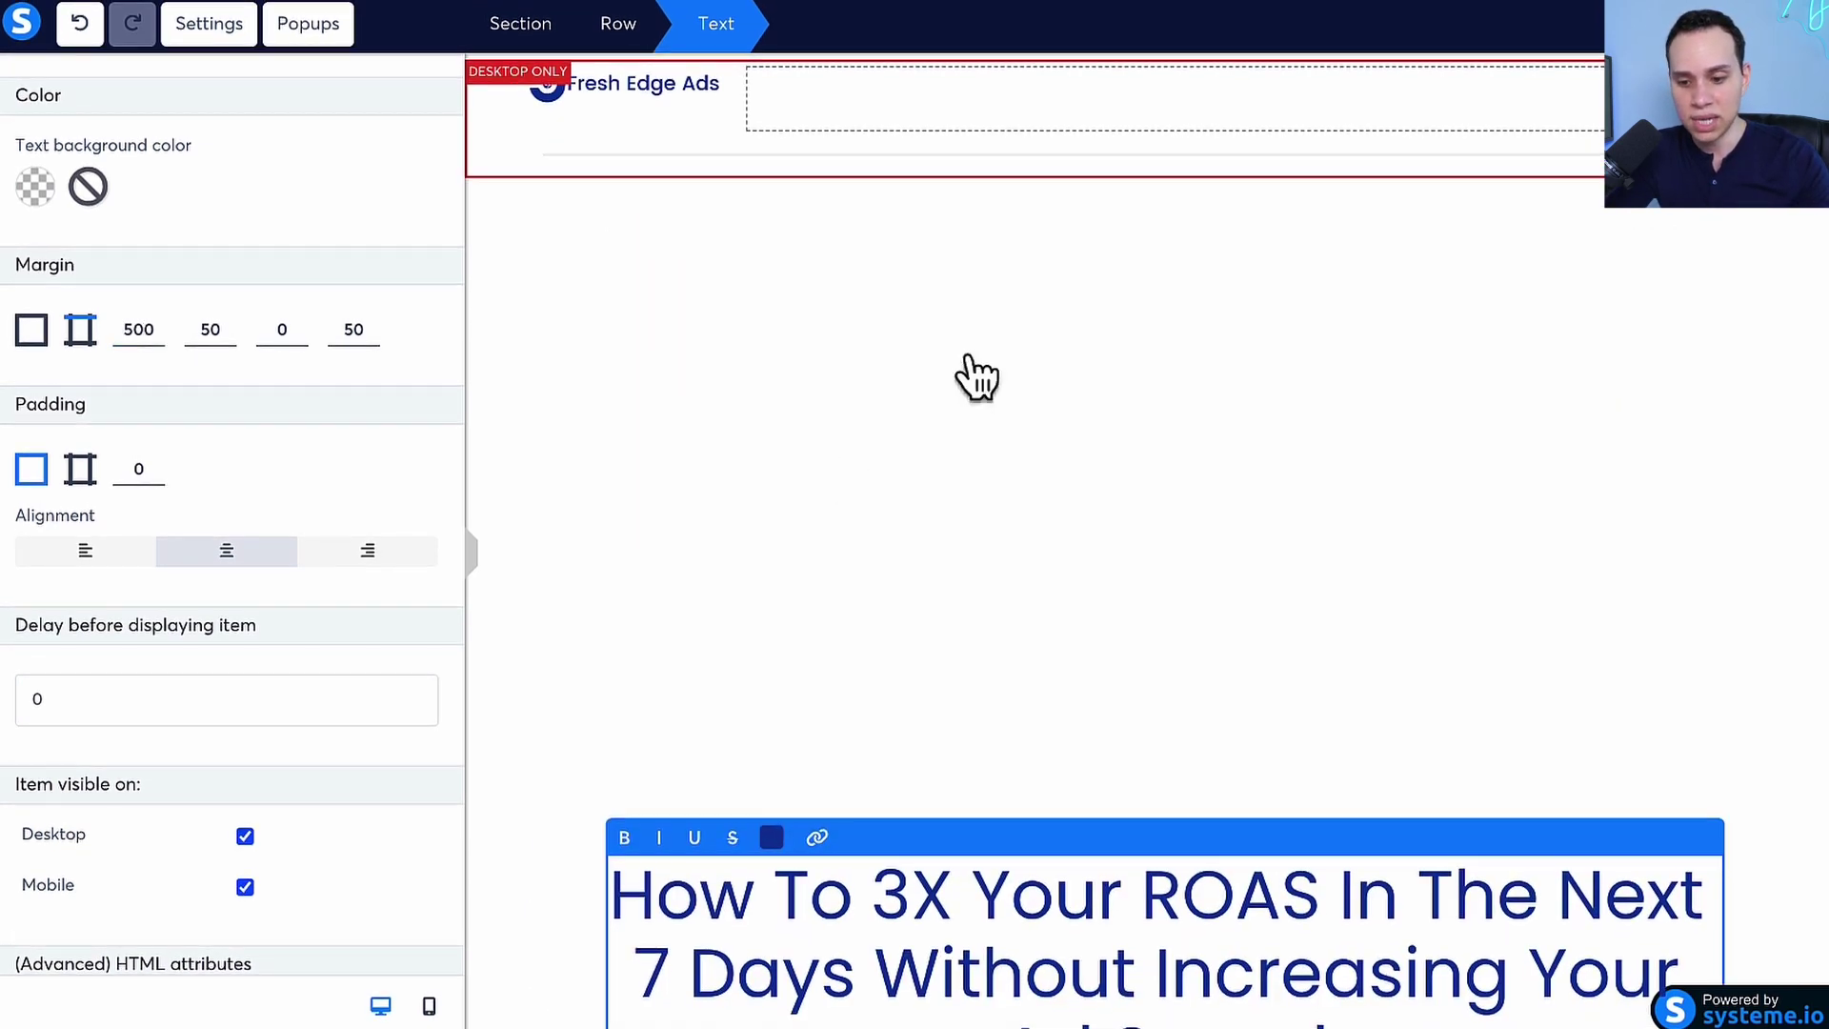
left_click(968, 359)
scroll(981, 429, "down", 4)
scroll(980, 448, "up", 4)
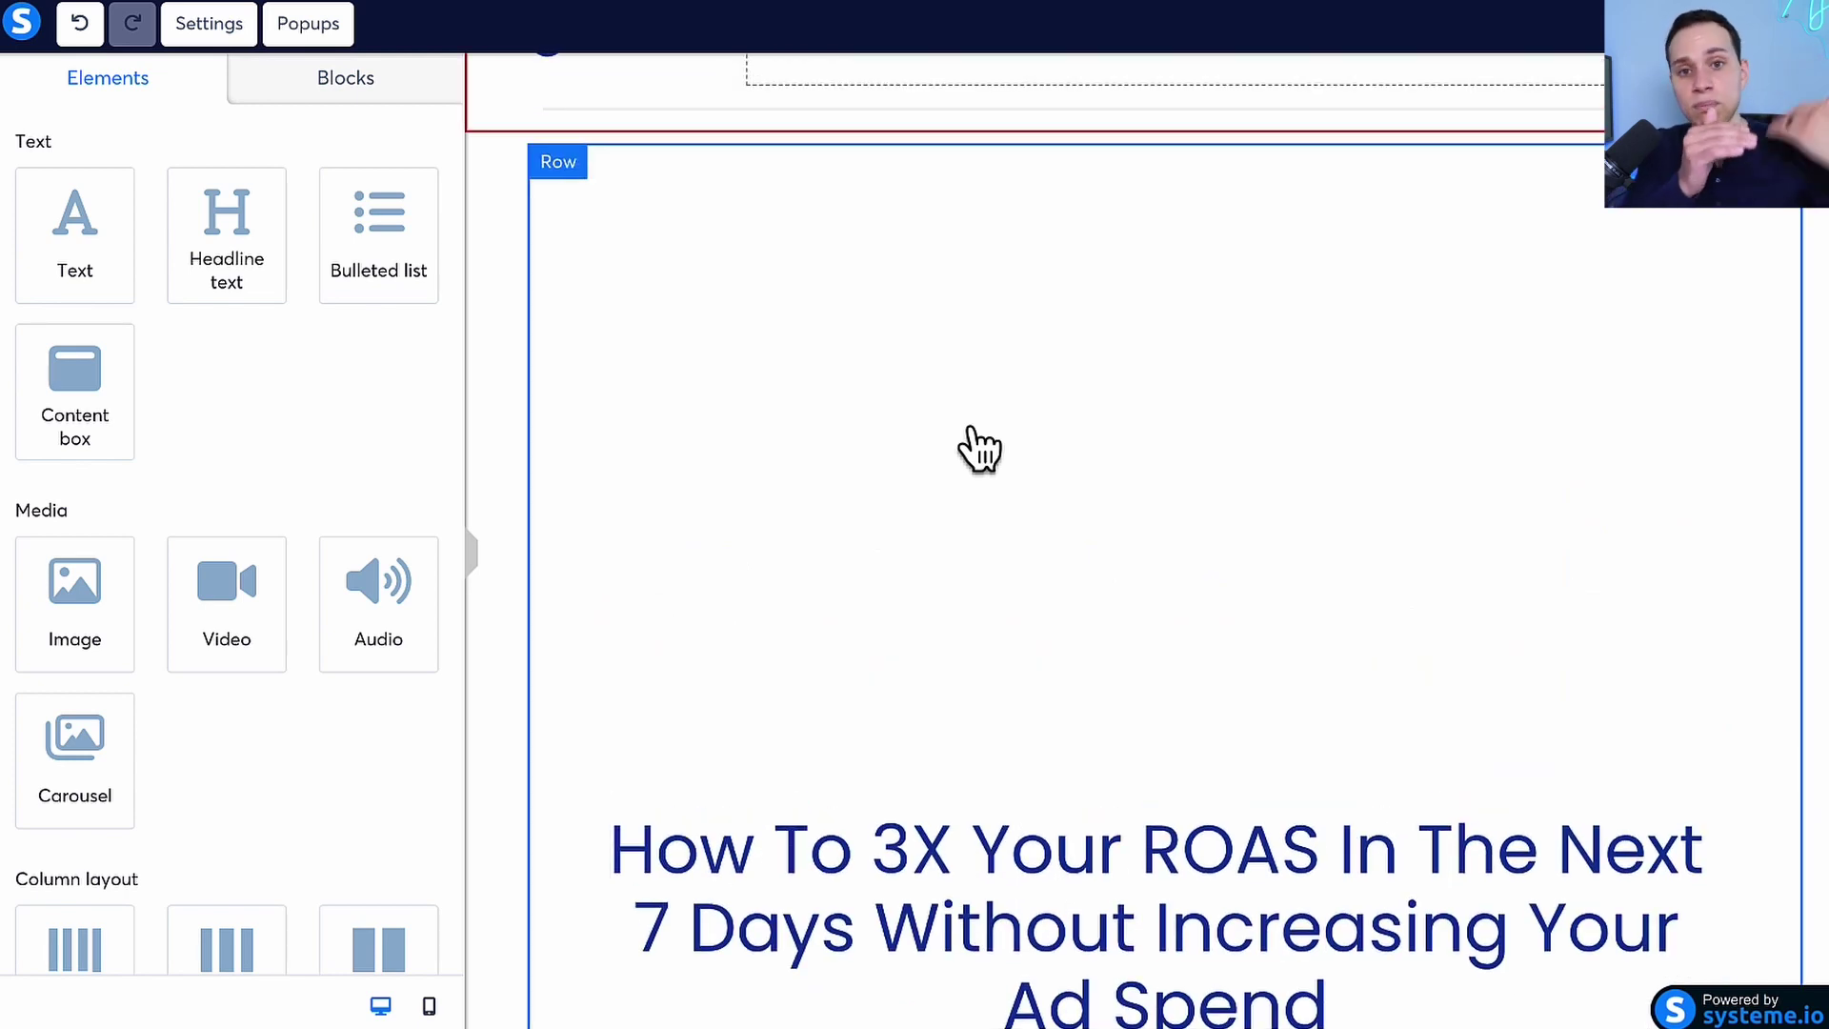
scroll(981, 449, "down", 5)
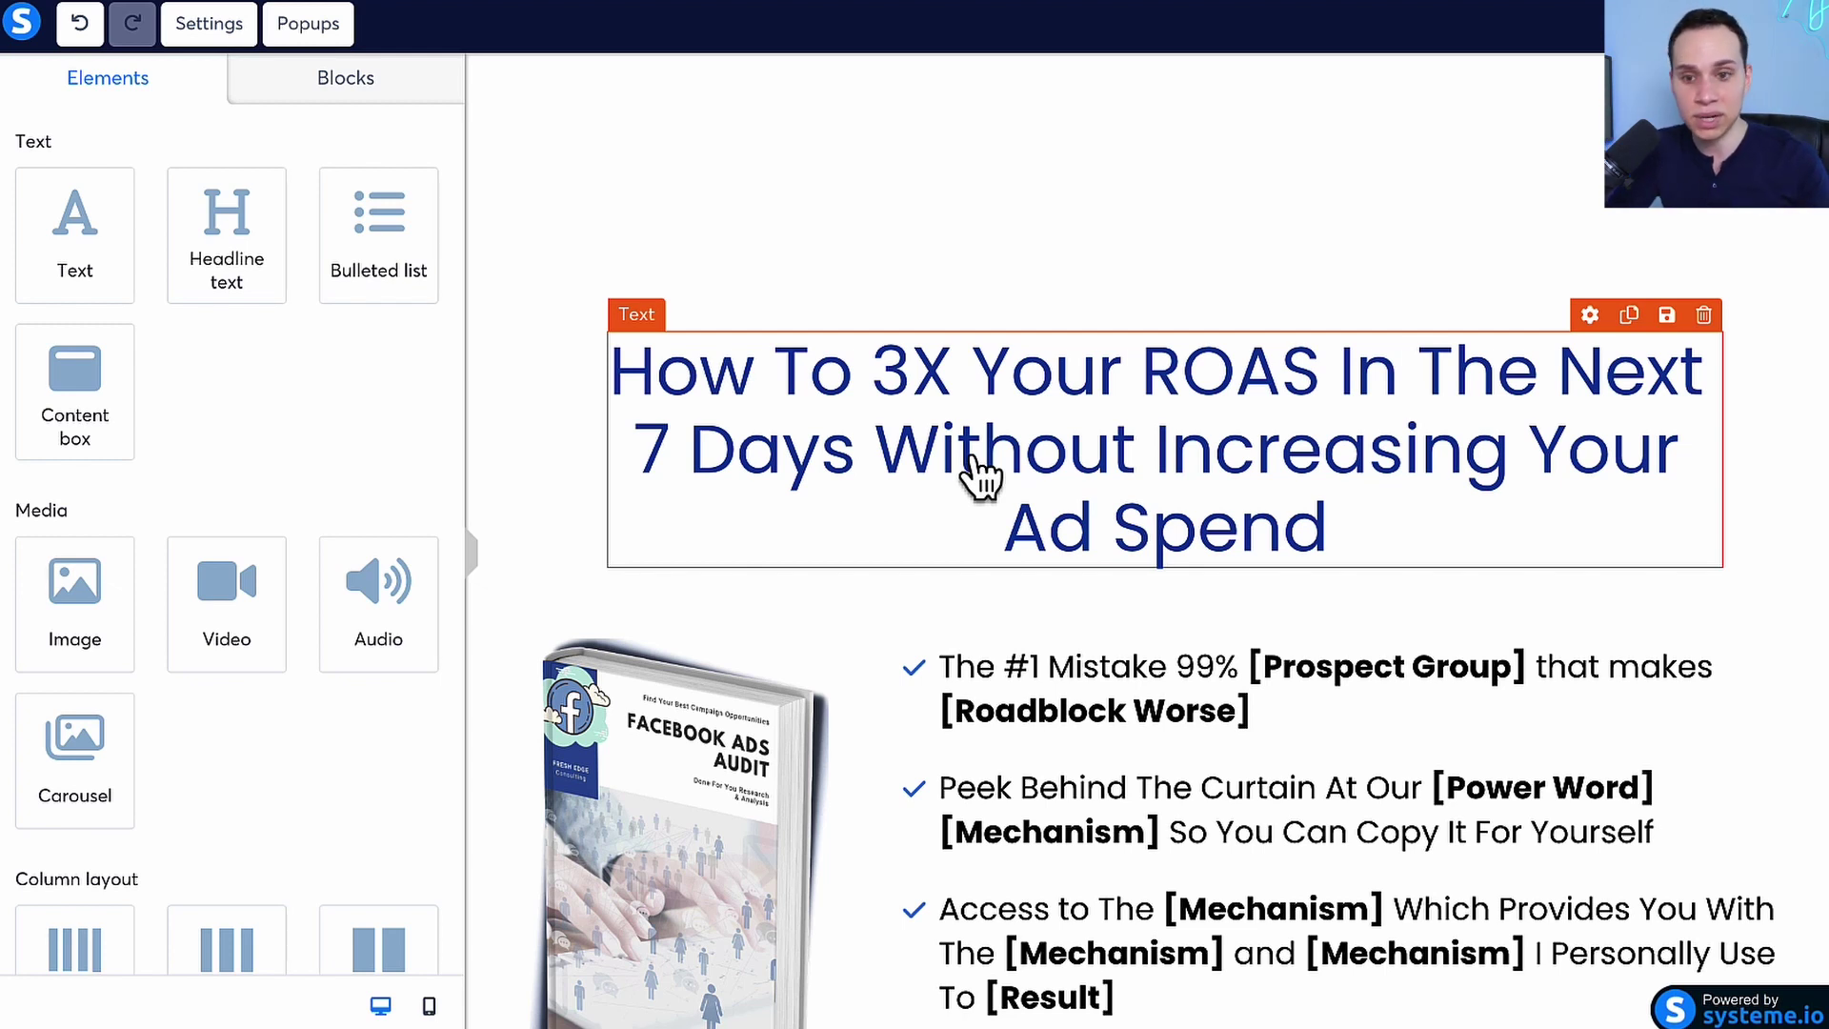
scroll(1053, 439, "up", 3)
scroll(1067, 303, "up", 3)
left_click(972, 428)
scroll(260, 709, "down", 4)
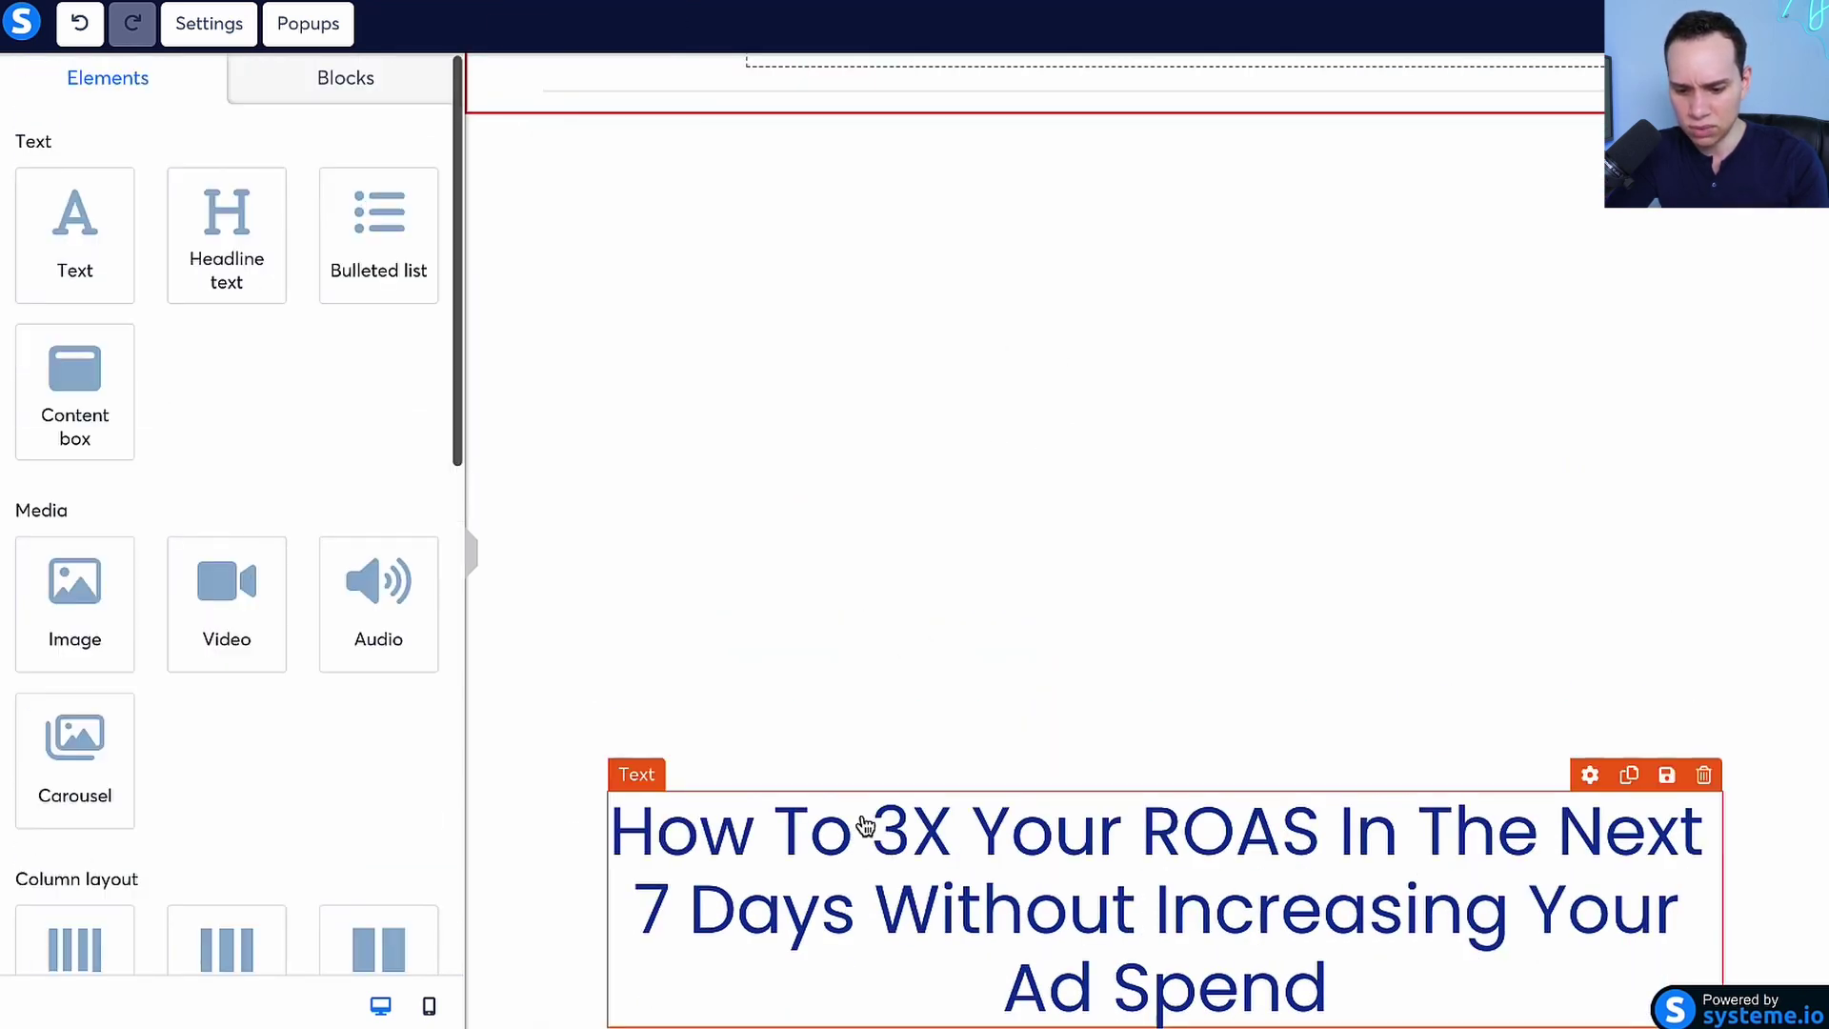
Step: Reset the headline's top margin to 0
left_click(872, 881)
scroll(253, 562, "down", 4)
scroll(253, 545, "down", 2)
left_click(134, 493)
key("BackSpace")
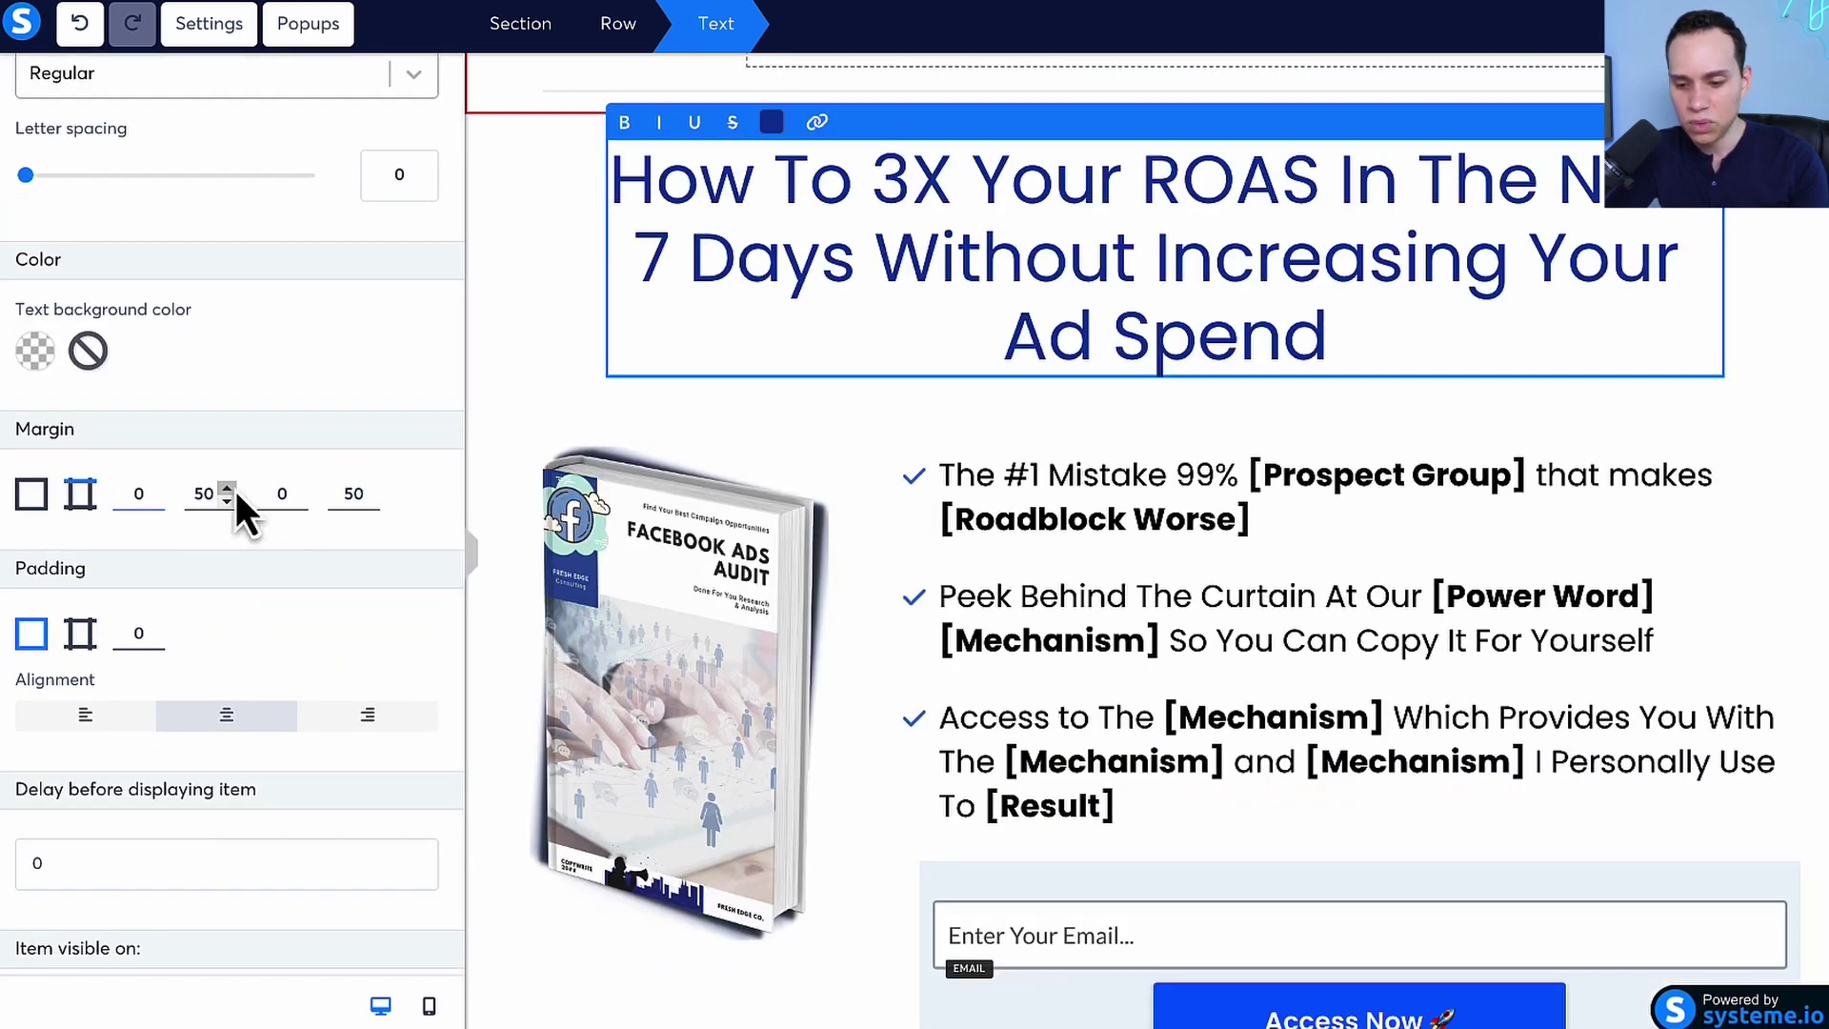
left_click(1021, 345)
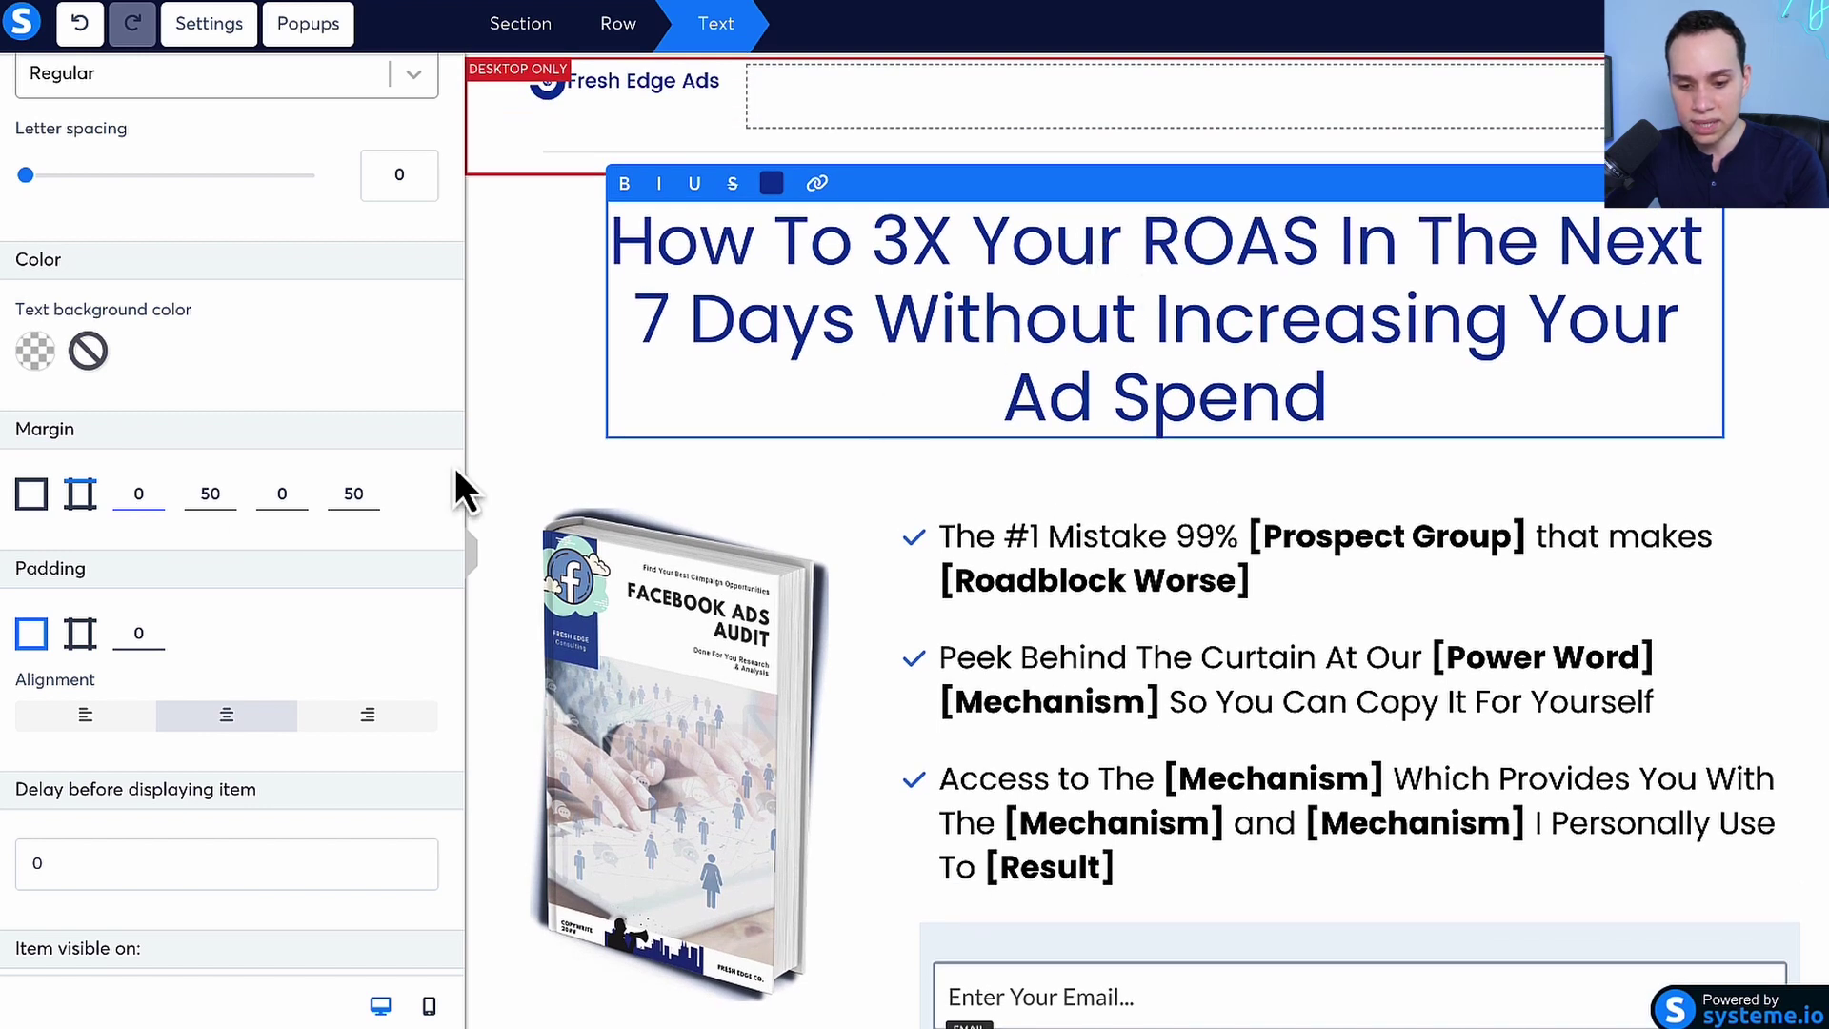
Step: Set the headline's right and left margins to 0
double_click(209, 494)
type("40")
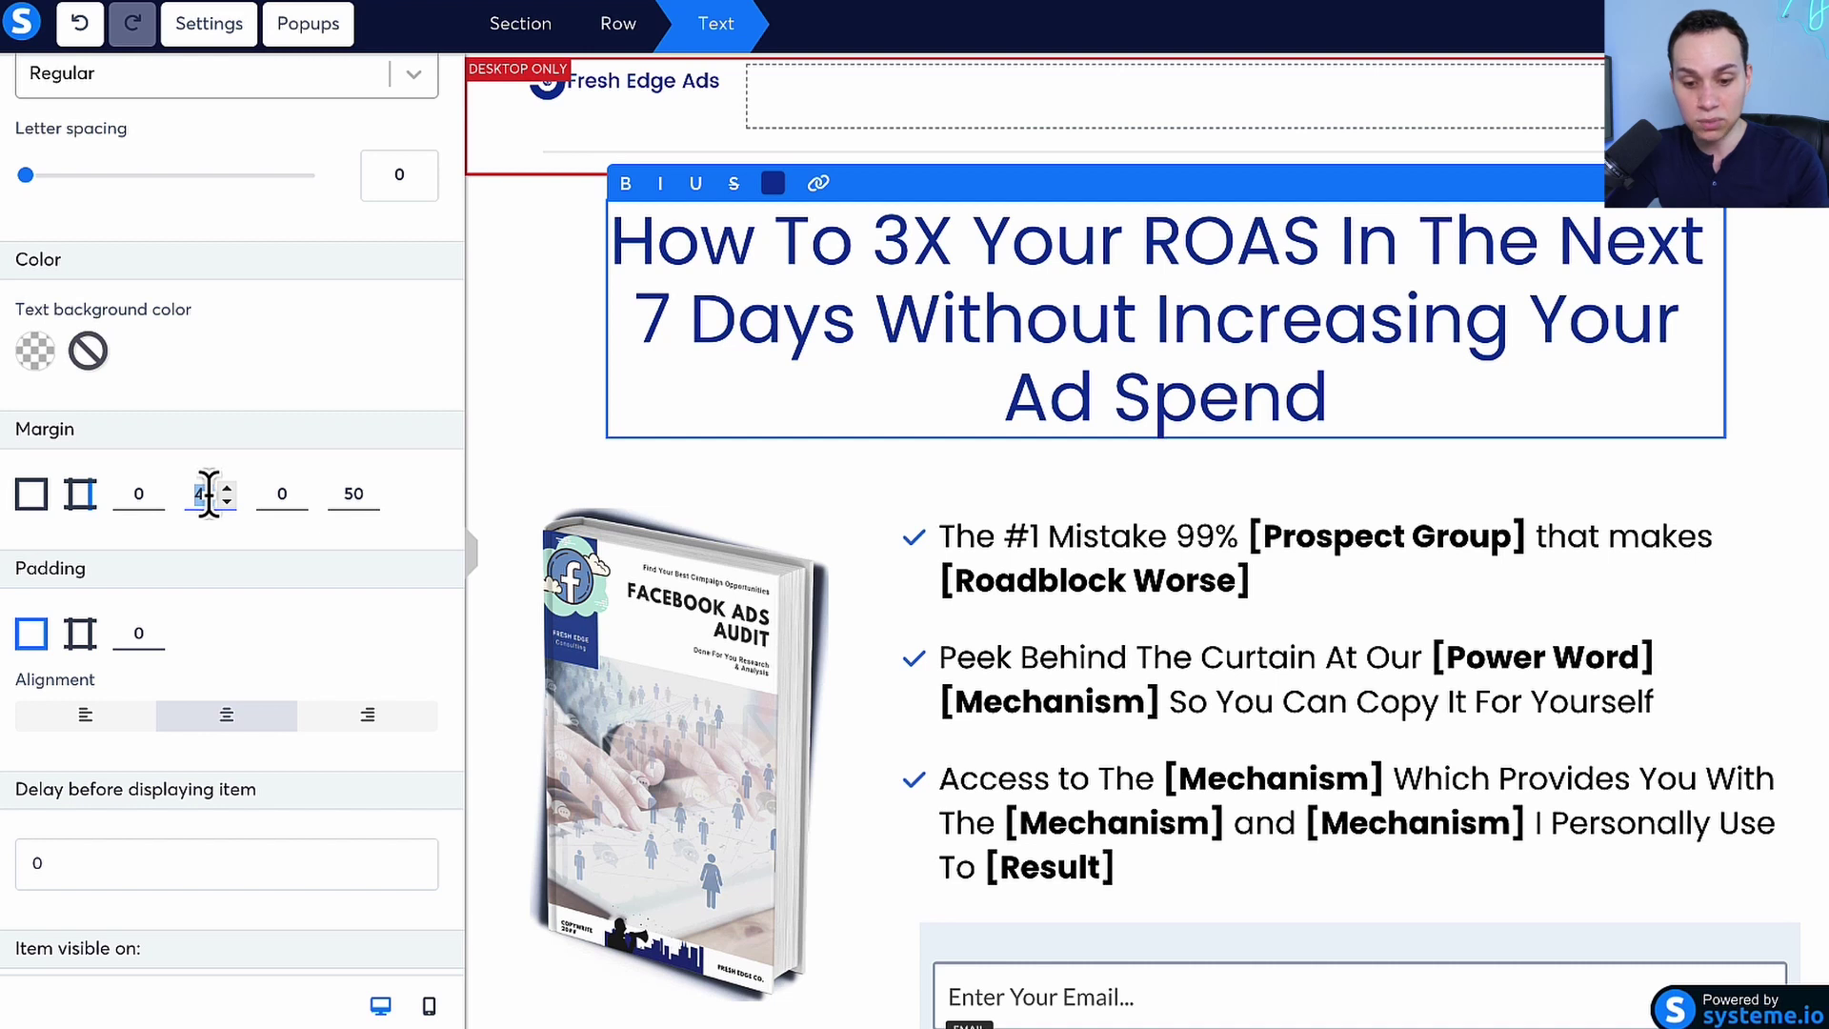
type("0")
double_click(357, 495)
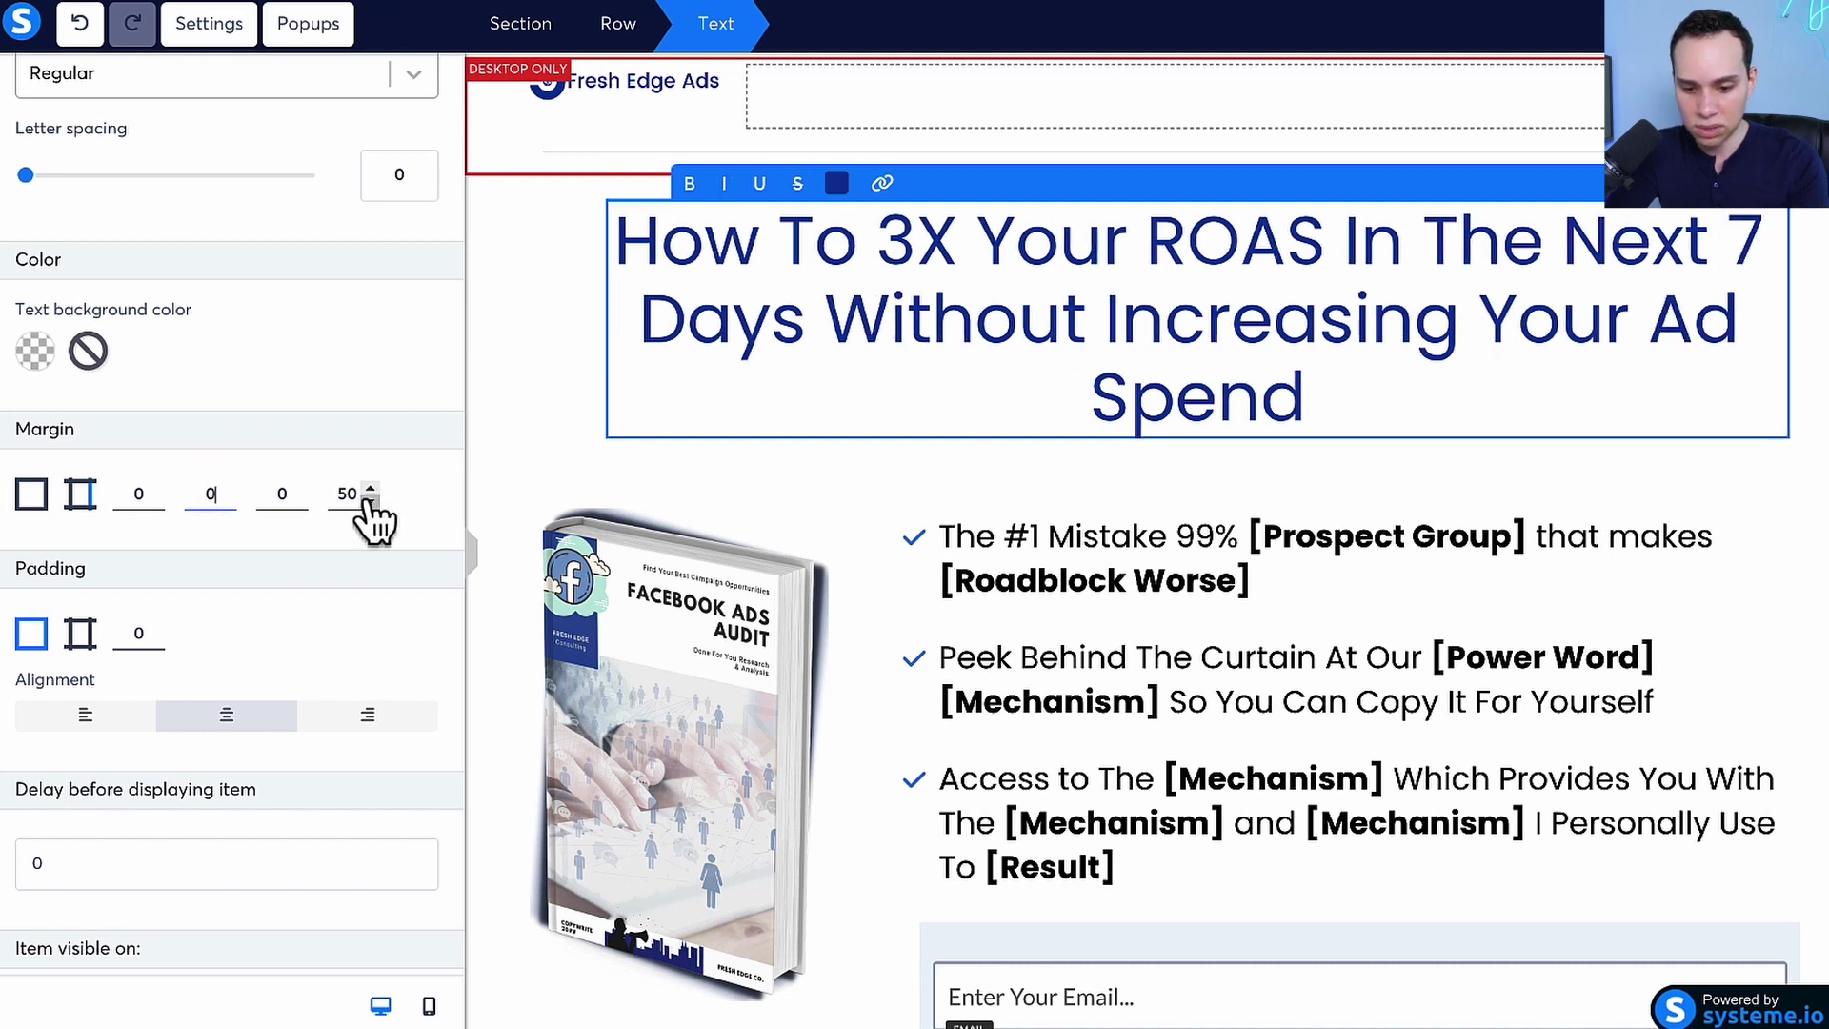
type("0")
left_click(1381, 477)
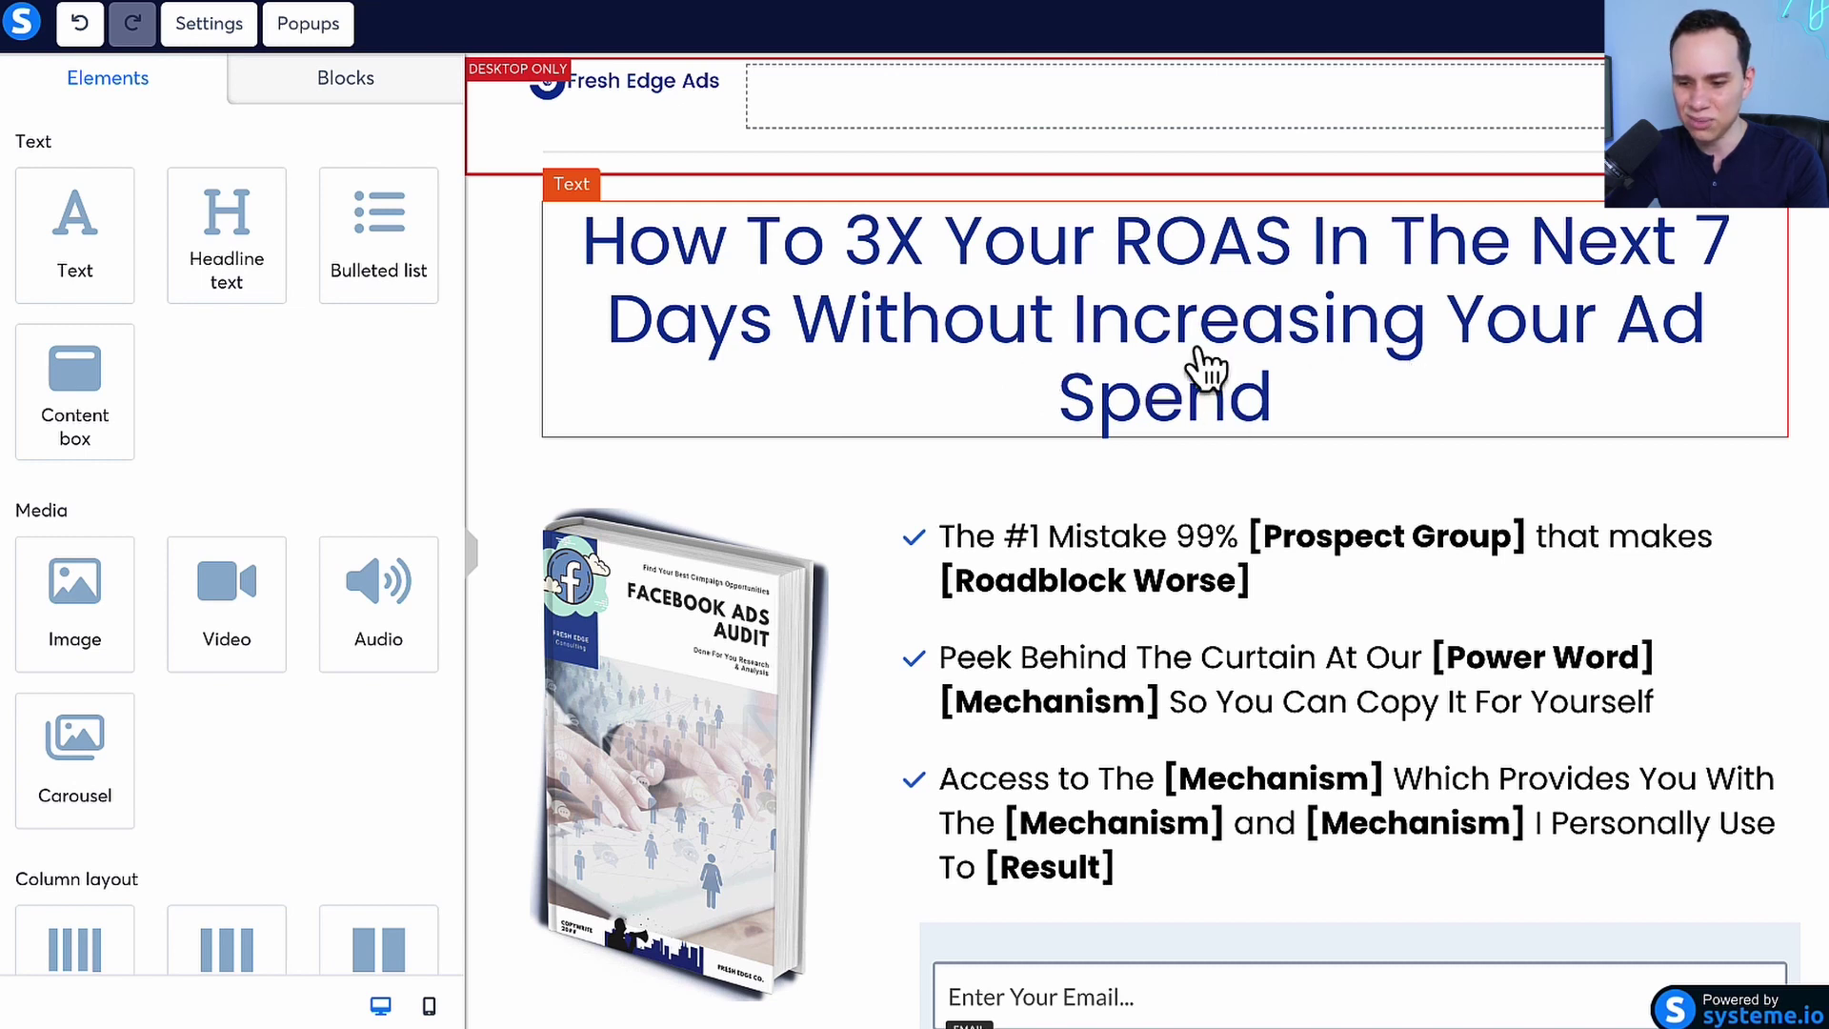
Step: Give the headline individual side margins of 50 on the right and 50 on the left
left_click(1184, 420)
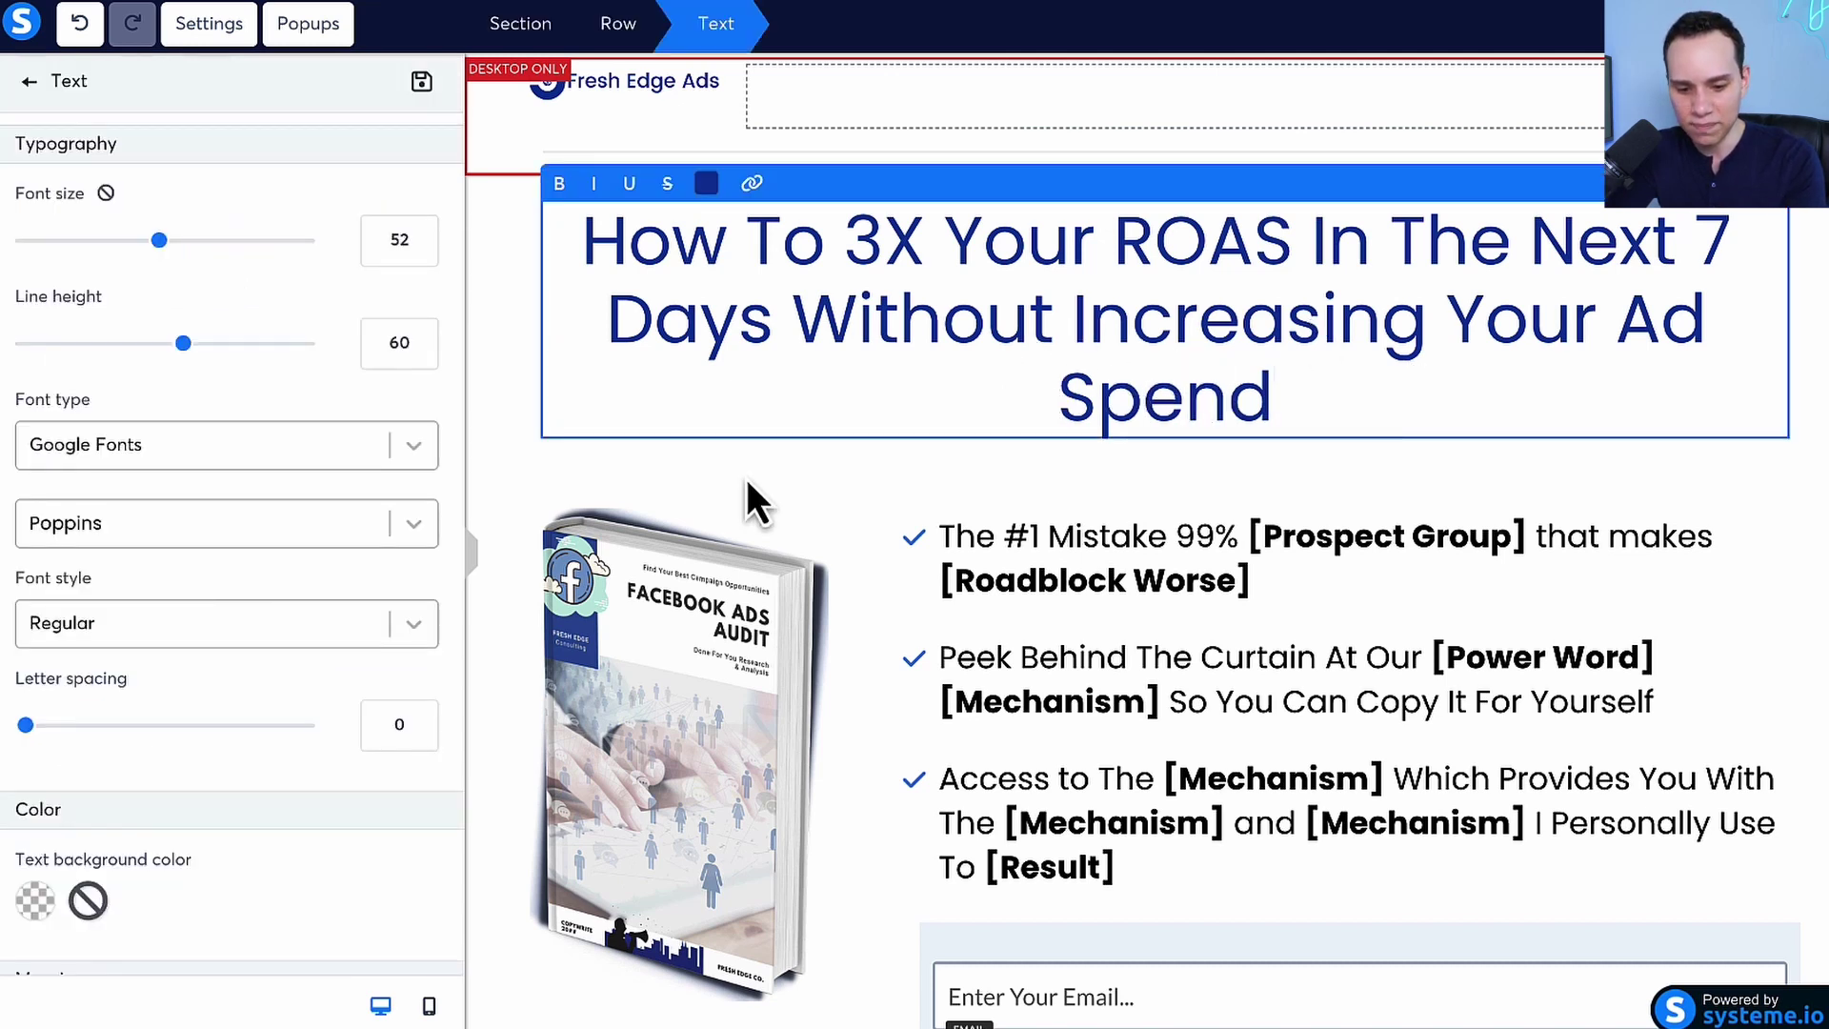
scroll(261, 682, "down", 7)
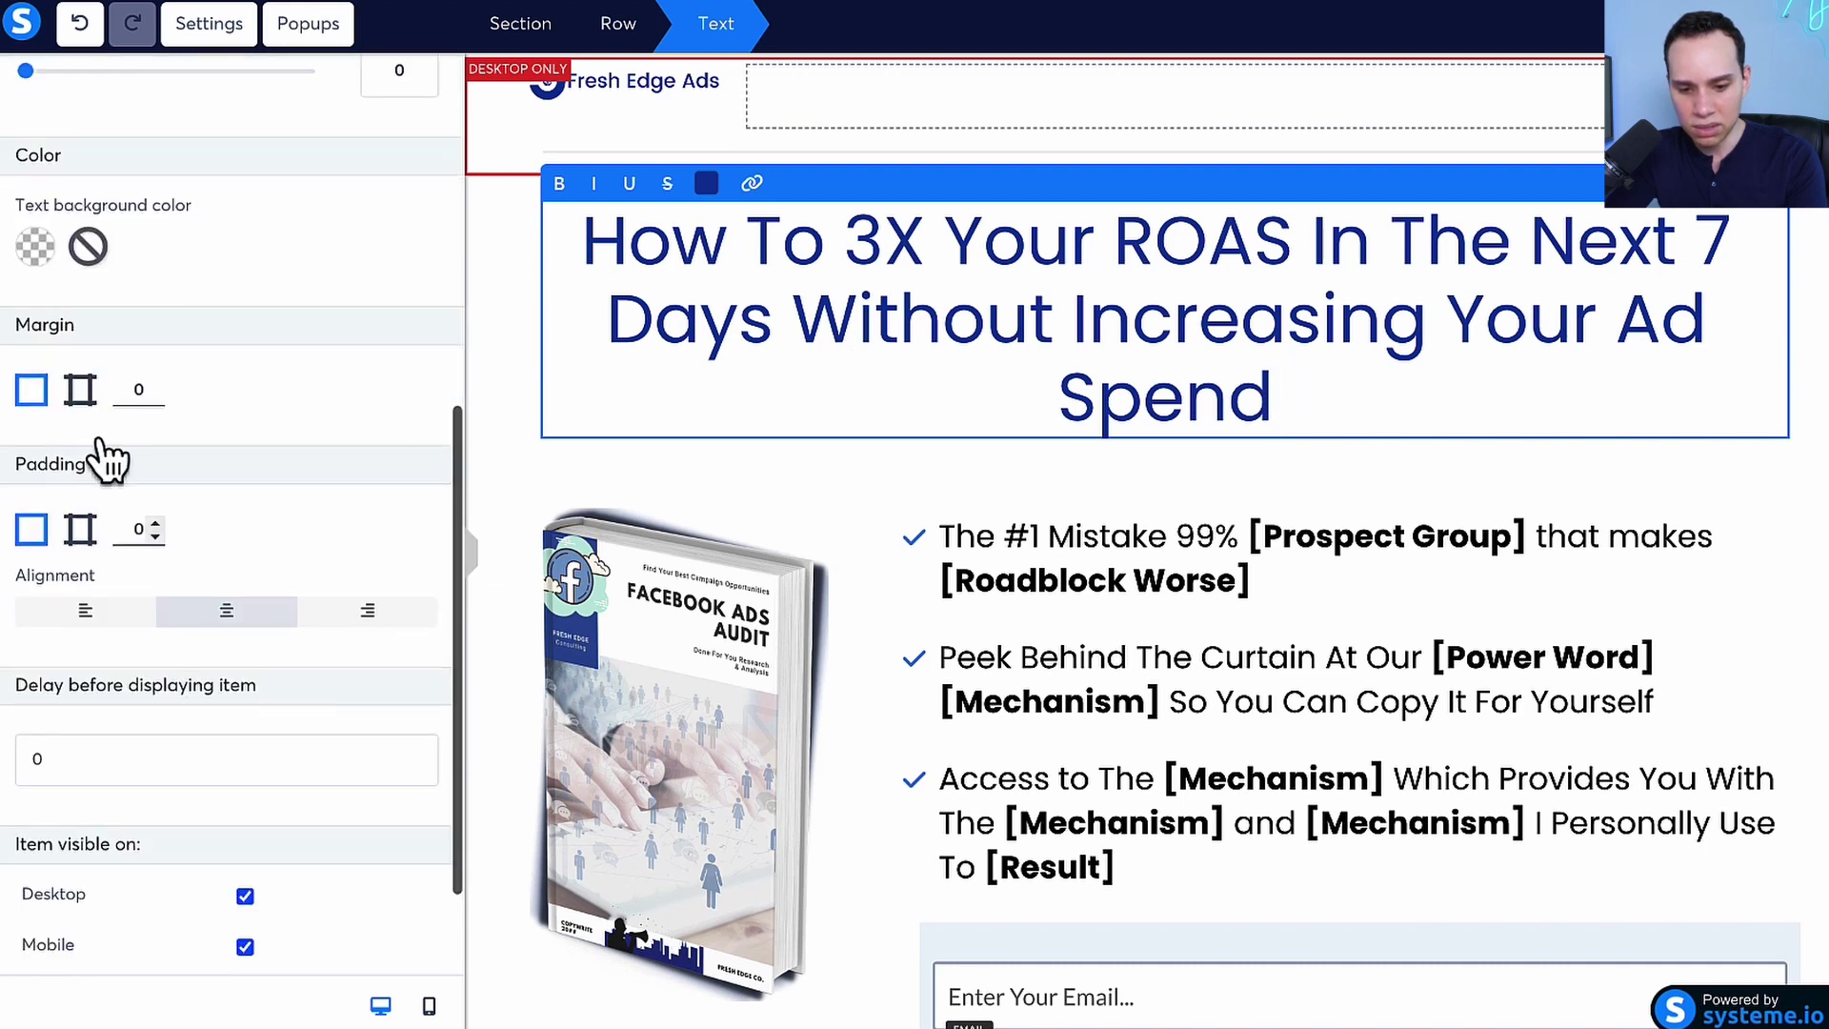
left_click(80, 389)
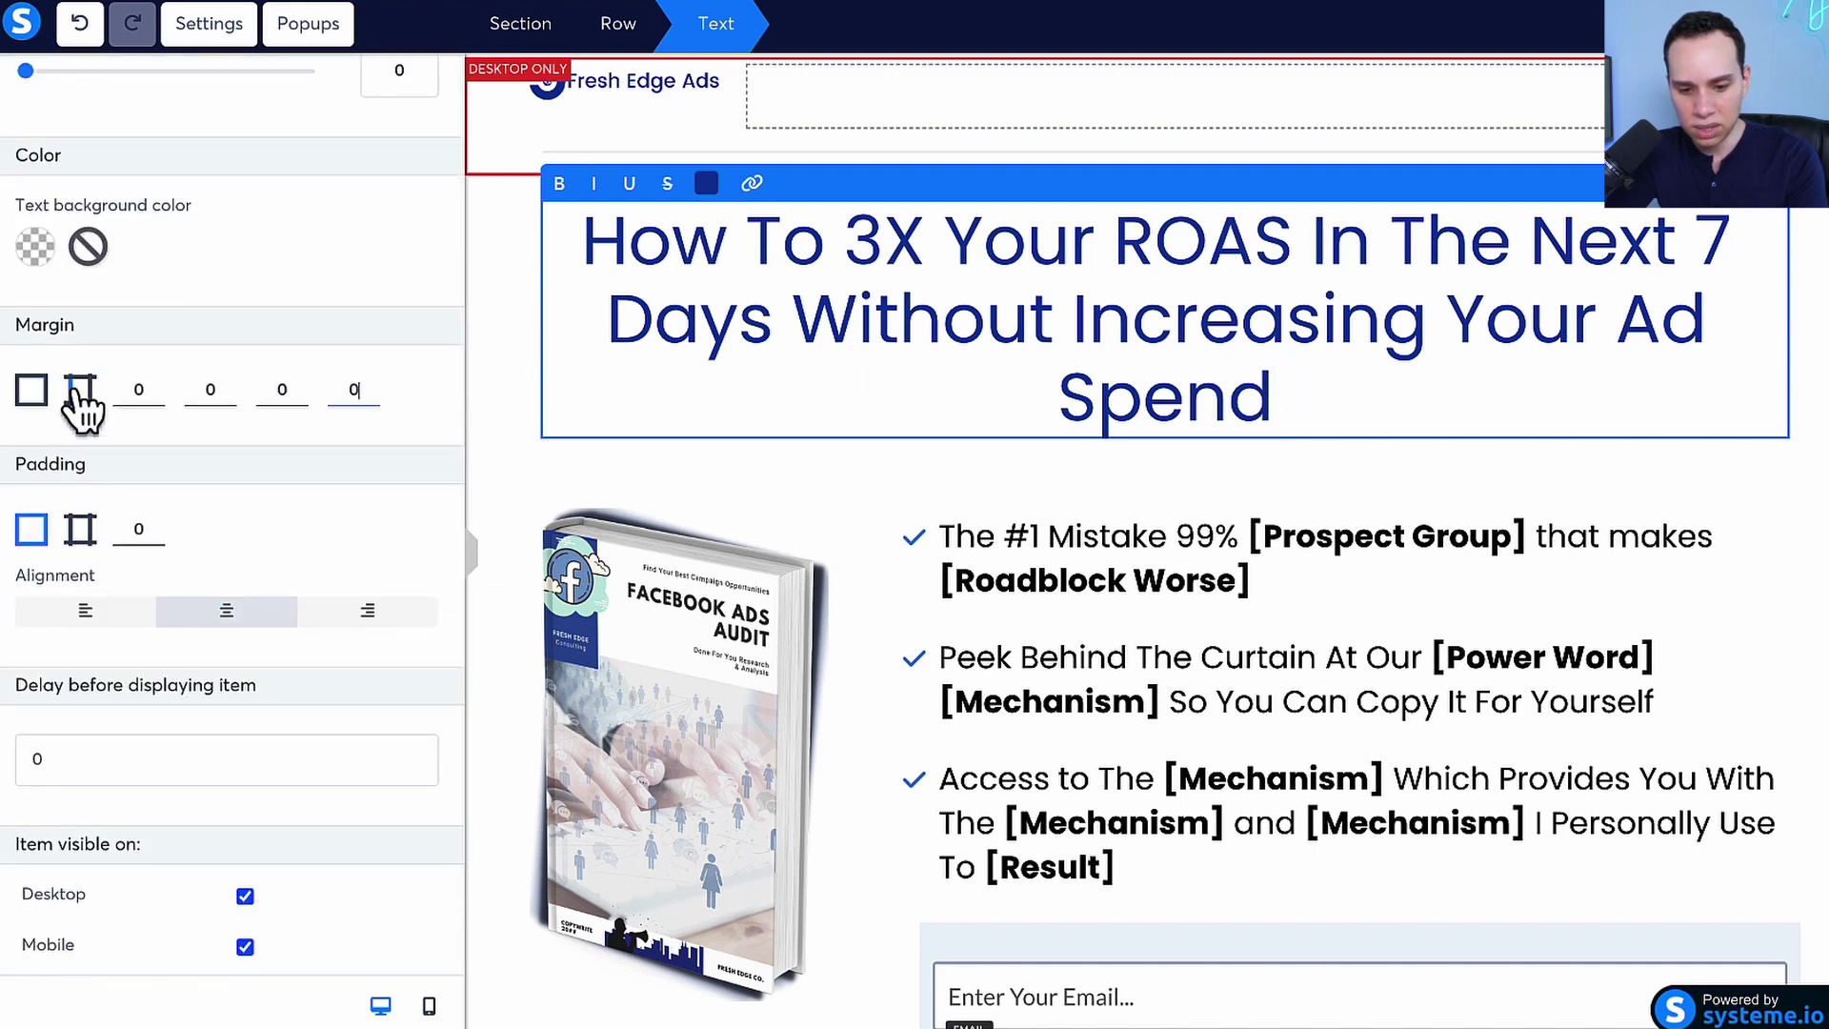
left_click(200, 390)
type("50")
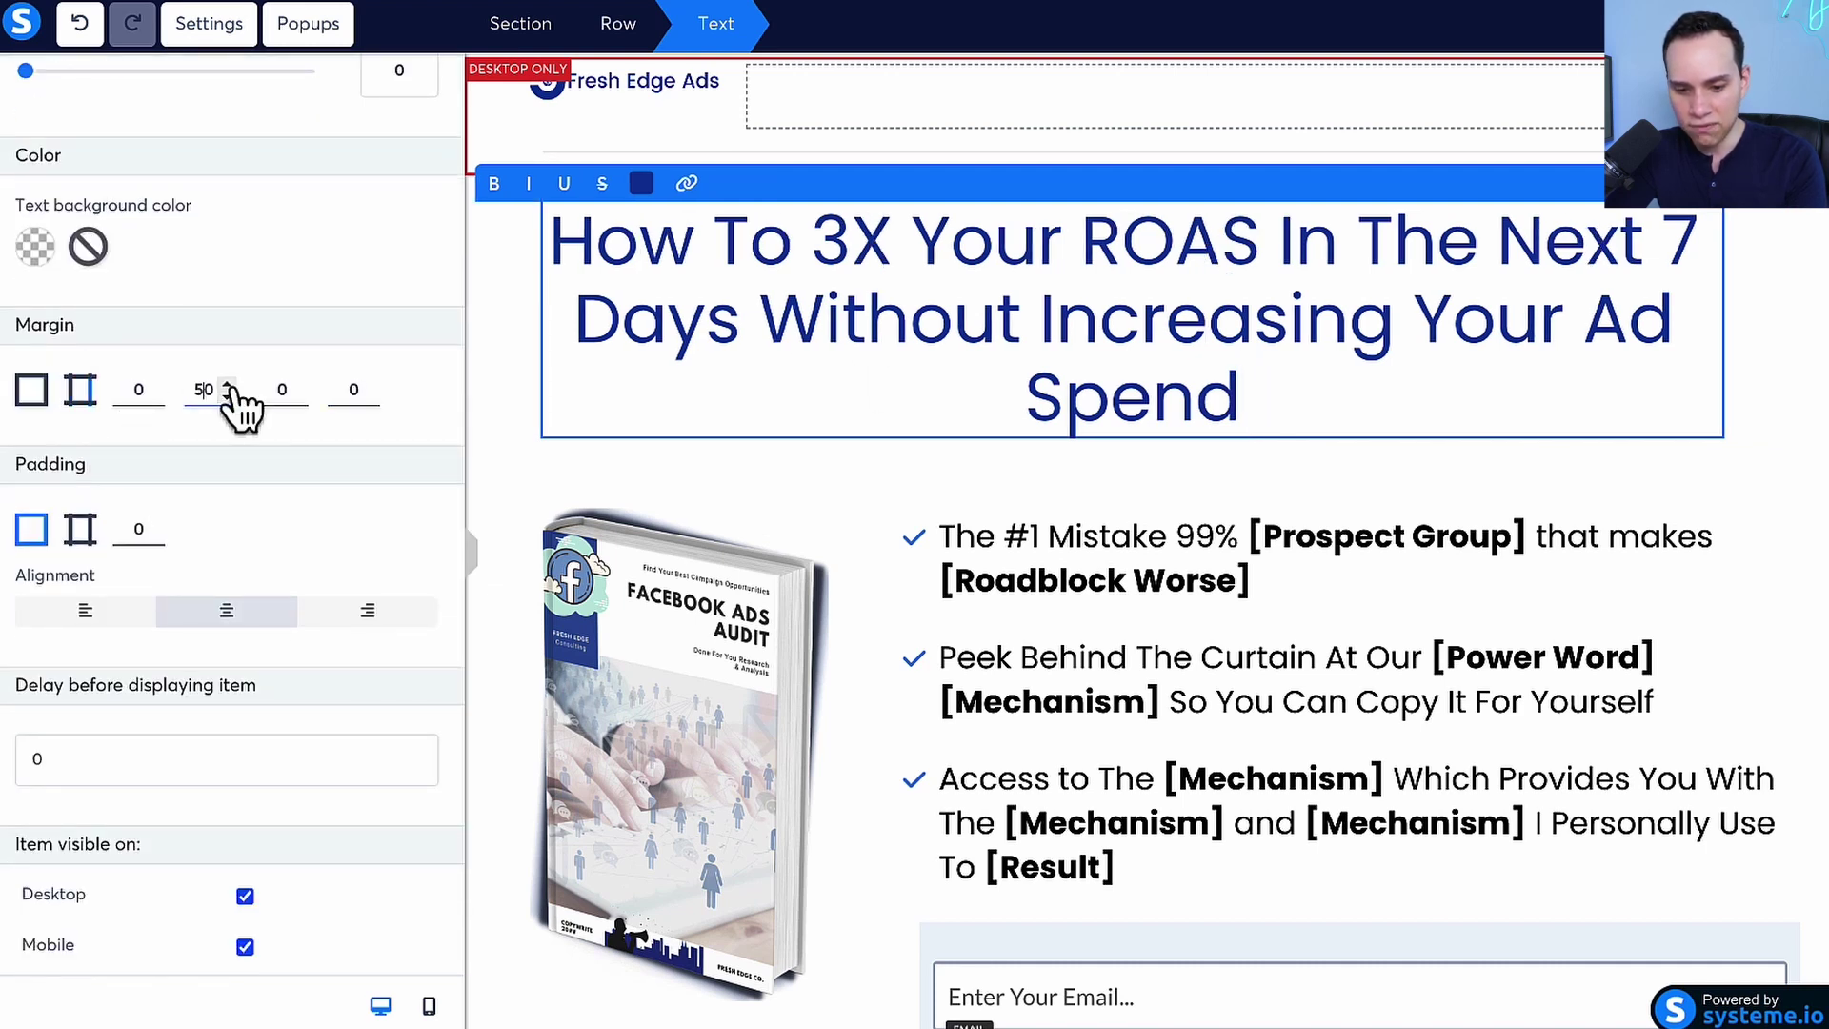
left_click(337, 390)
type("5")
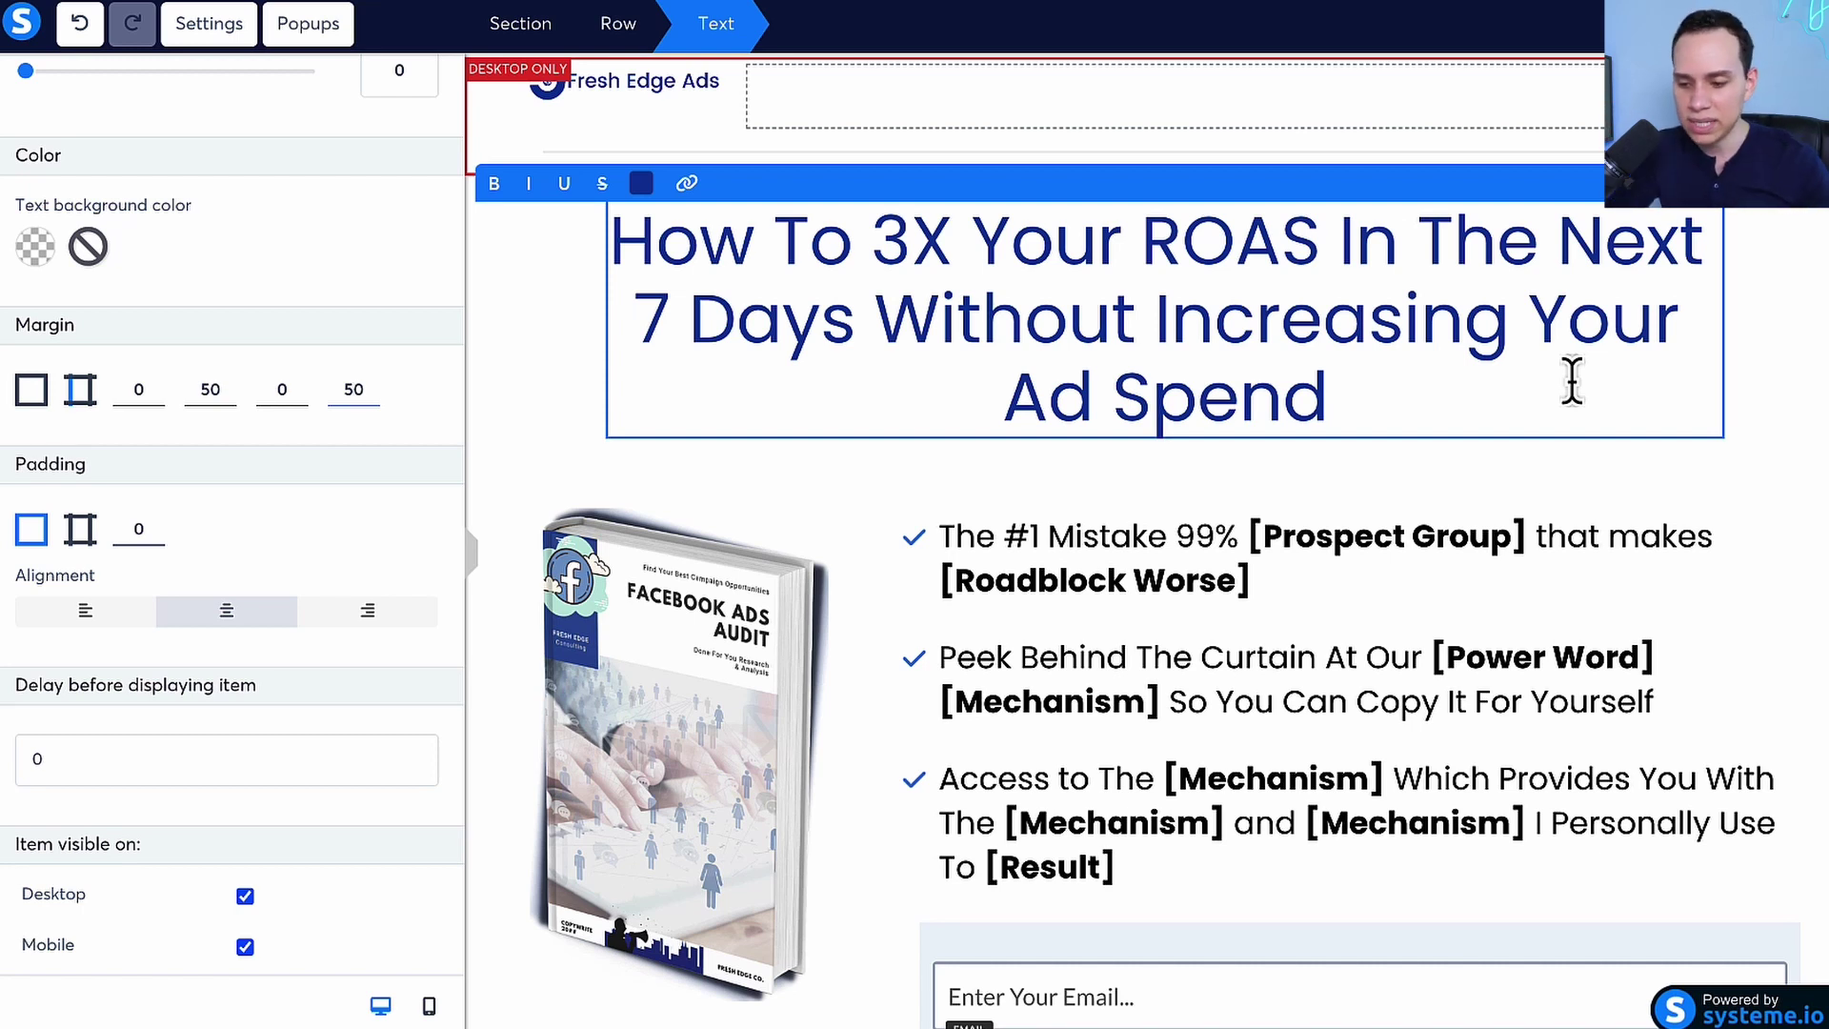
Step: Try a line break before "Your Ad Spend" in the headline, check it in the mobile view and remove it again
left_click(1529, 322)
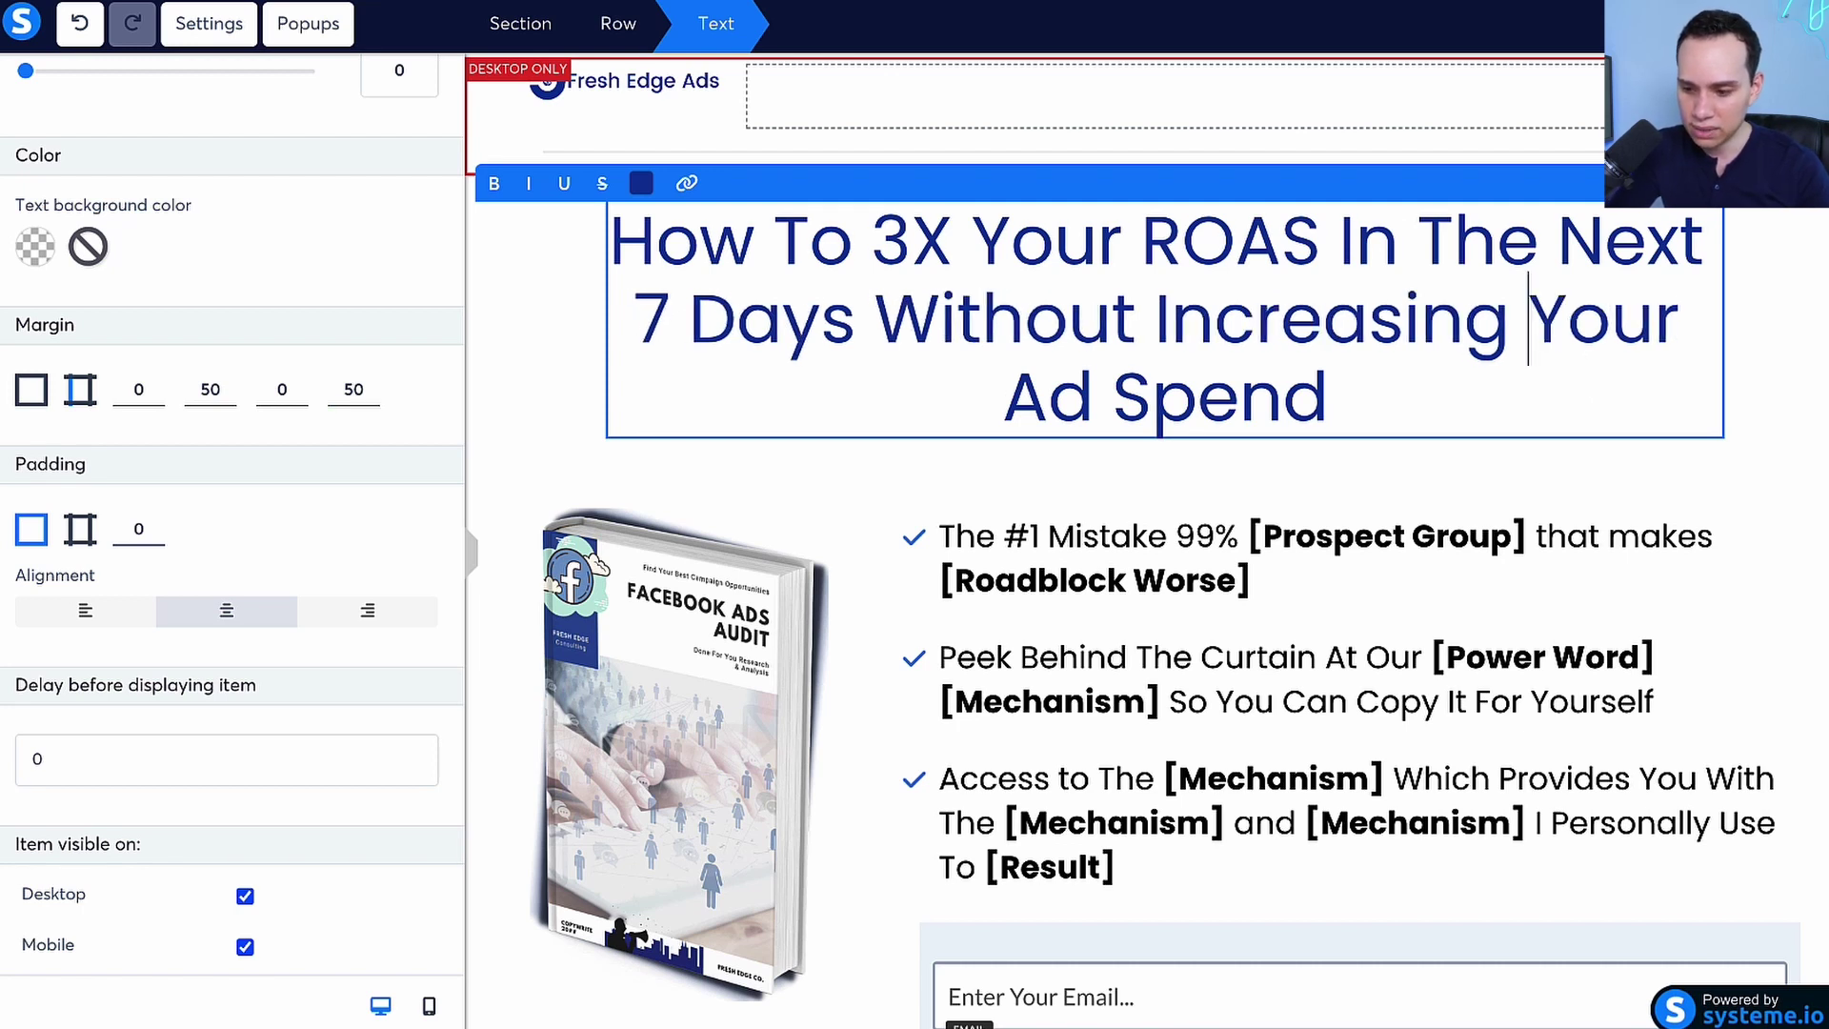
key("shift+Return")
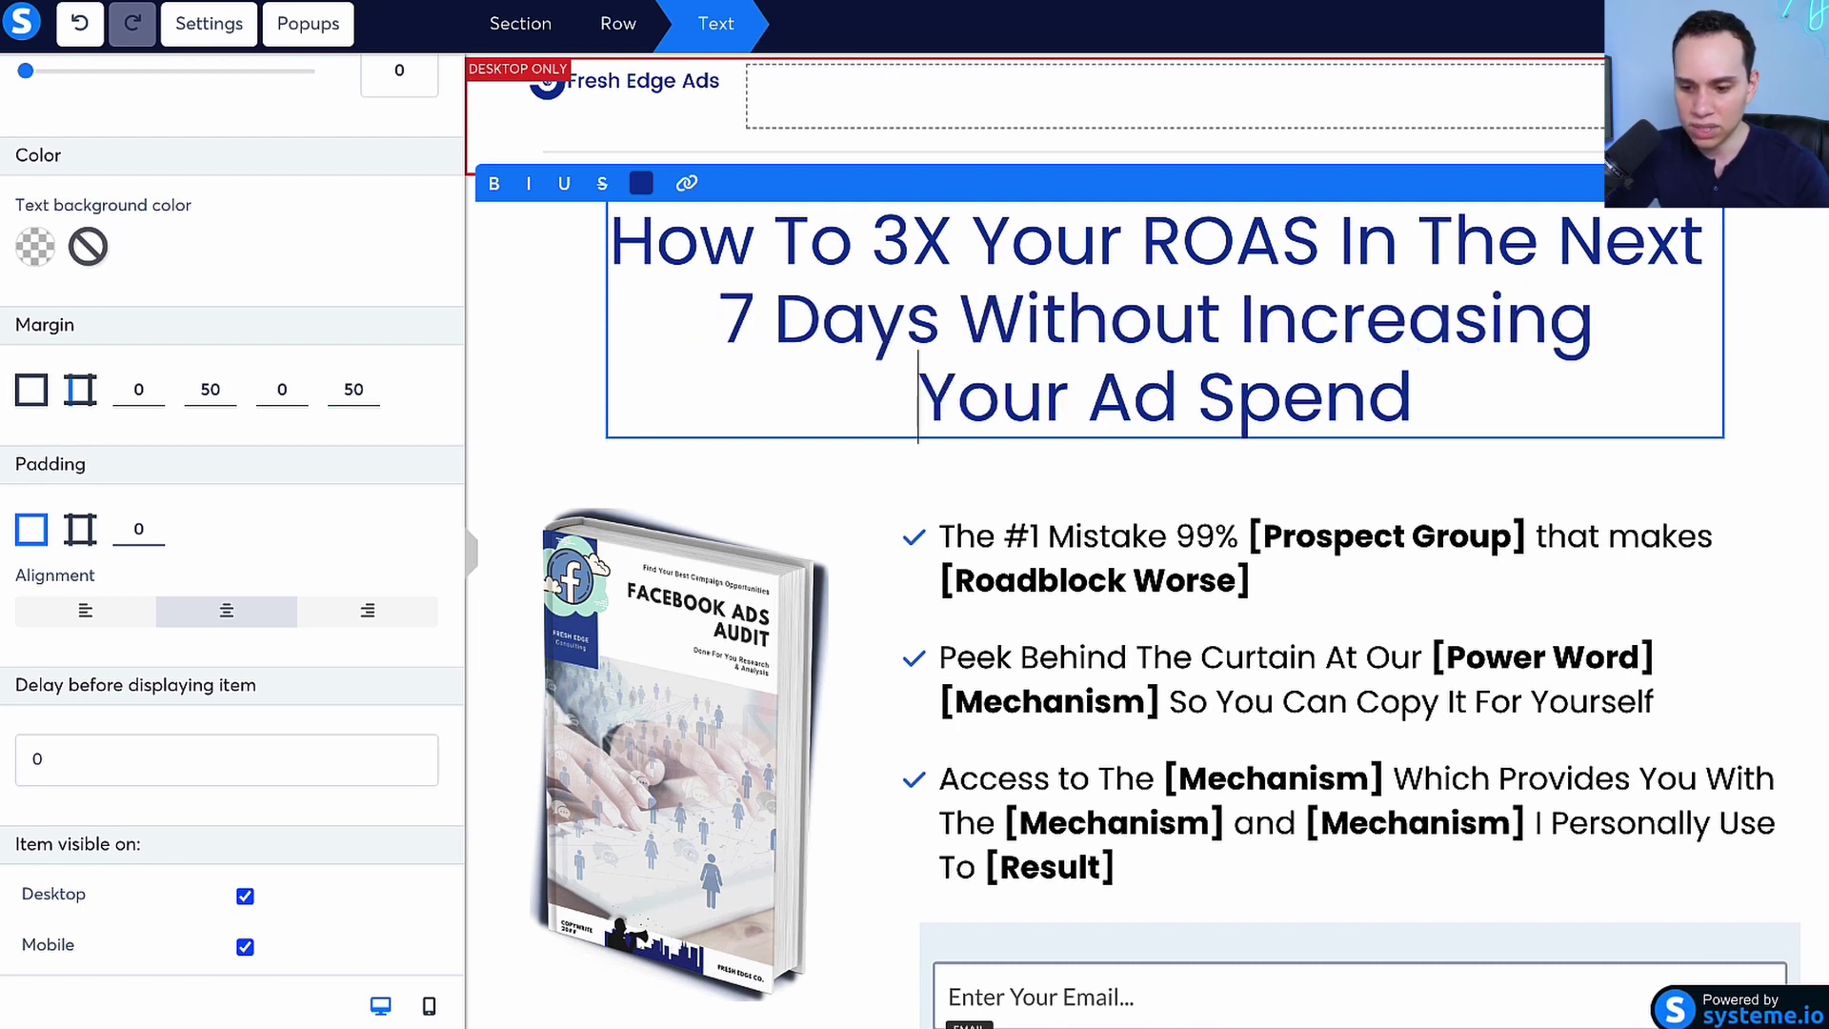
left_click(426, 1010)
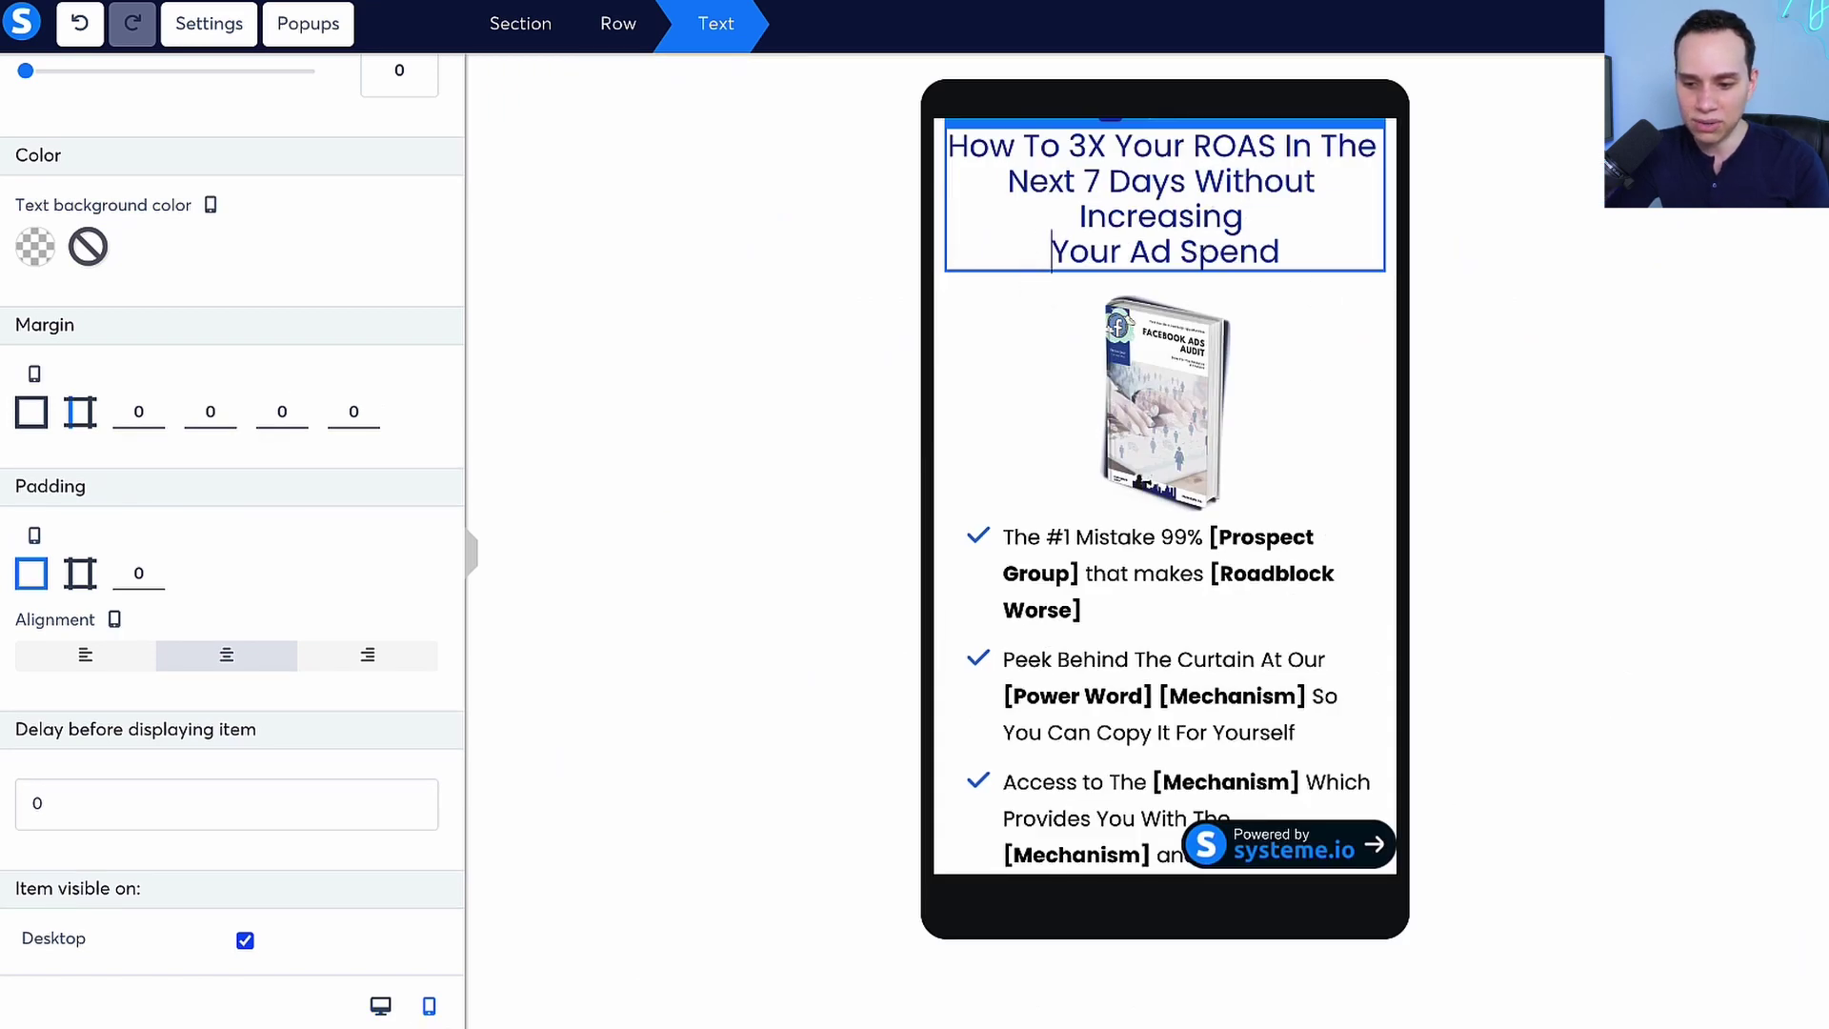
key("BackSpace")
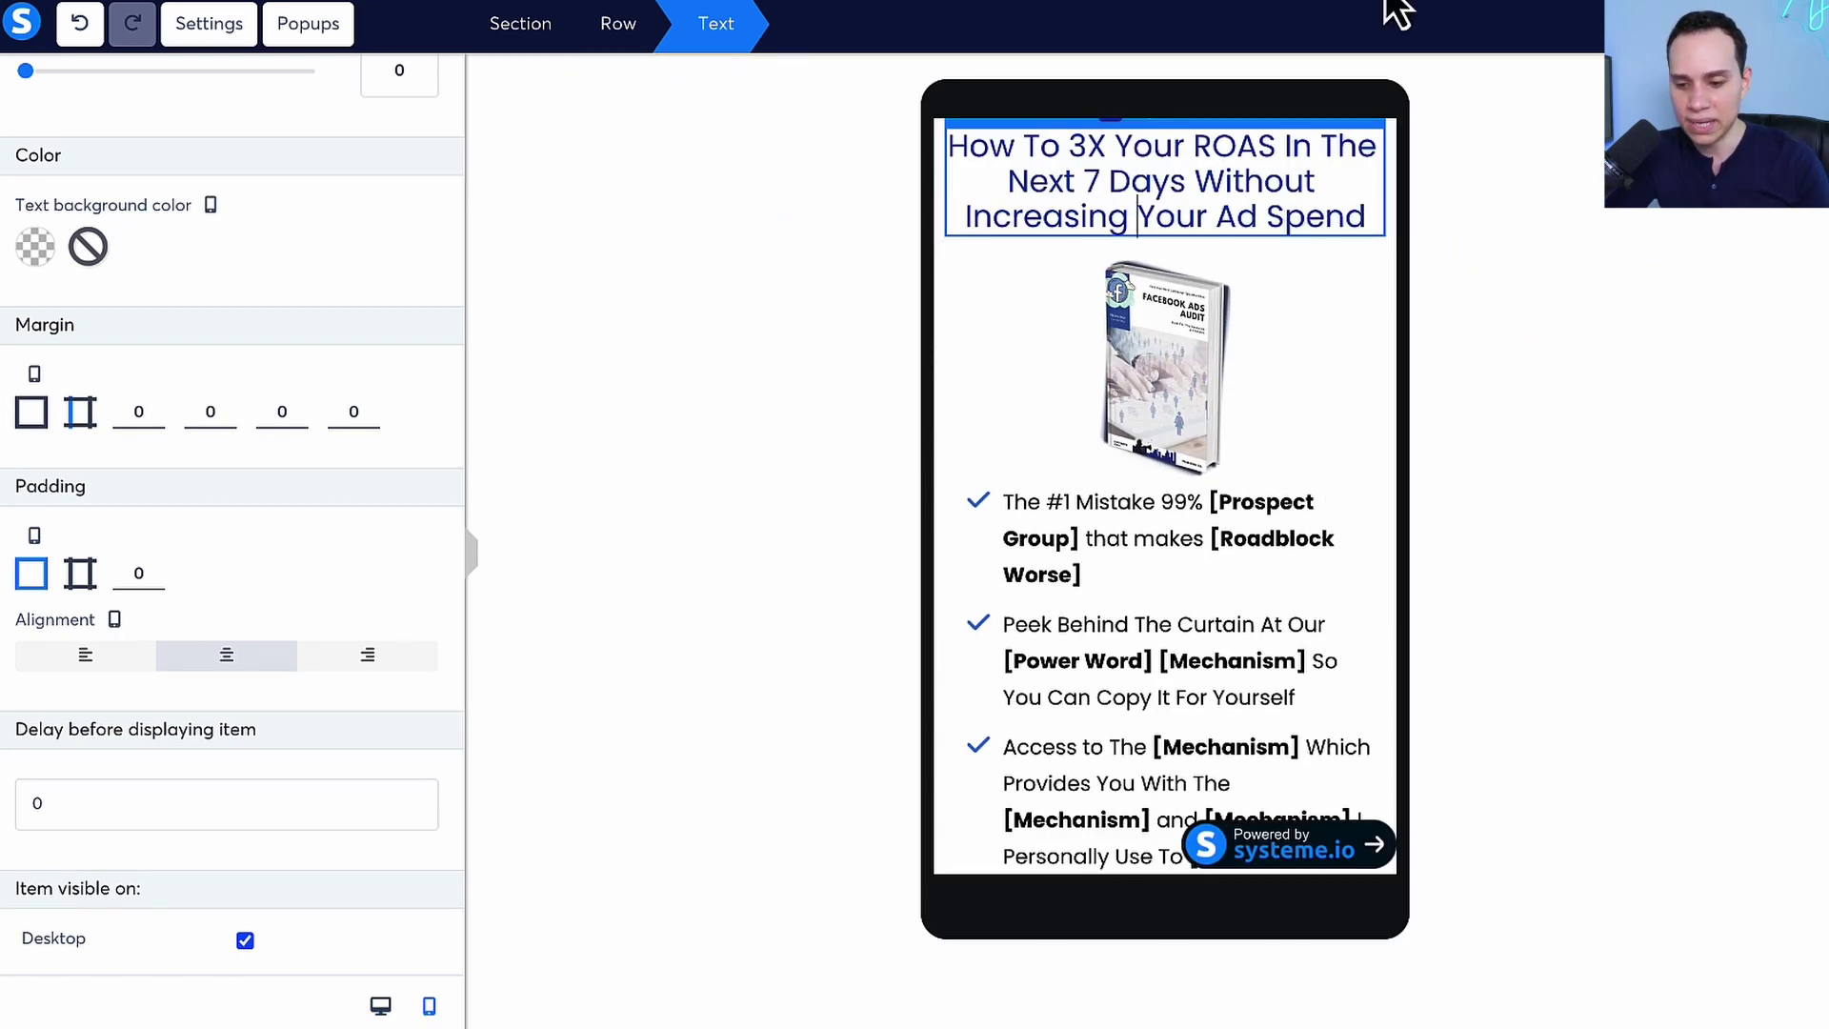
left_click(1184, 623)
left_click(380, 1006)
Step: Select the whole headline and look at its text color options without changing the color
left_click(800, 327)
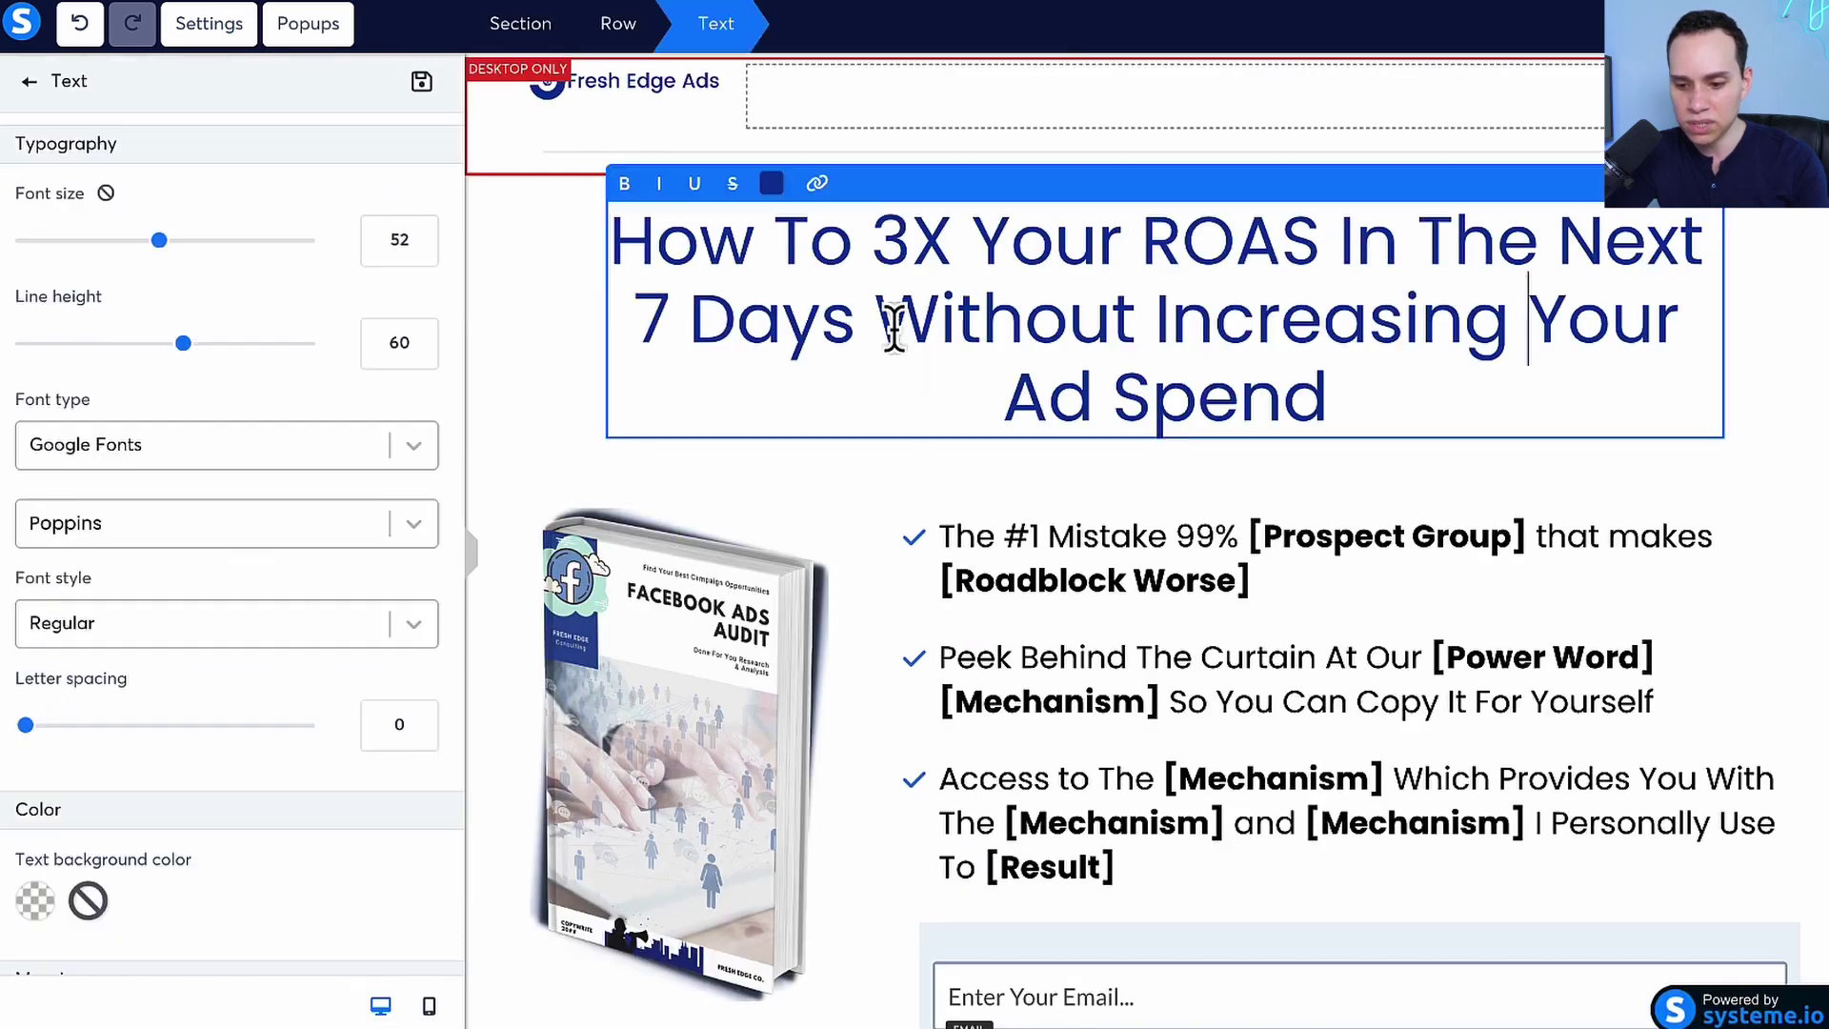
triple_click(811, 265)
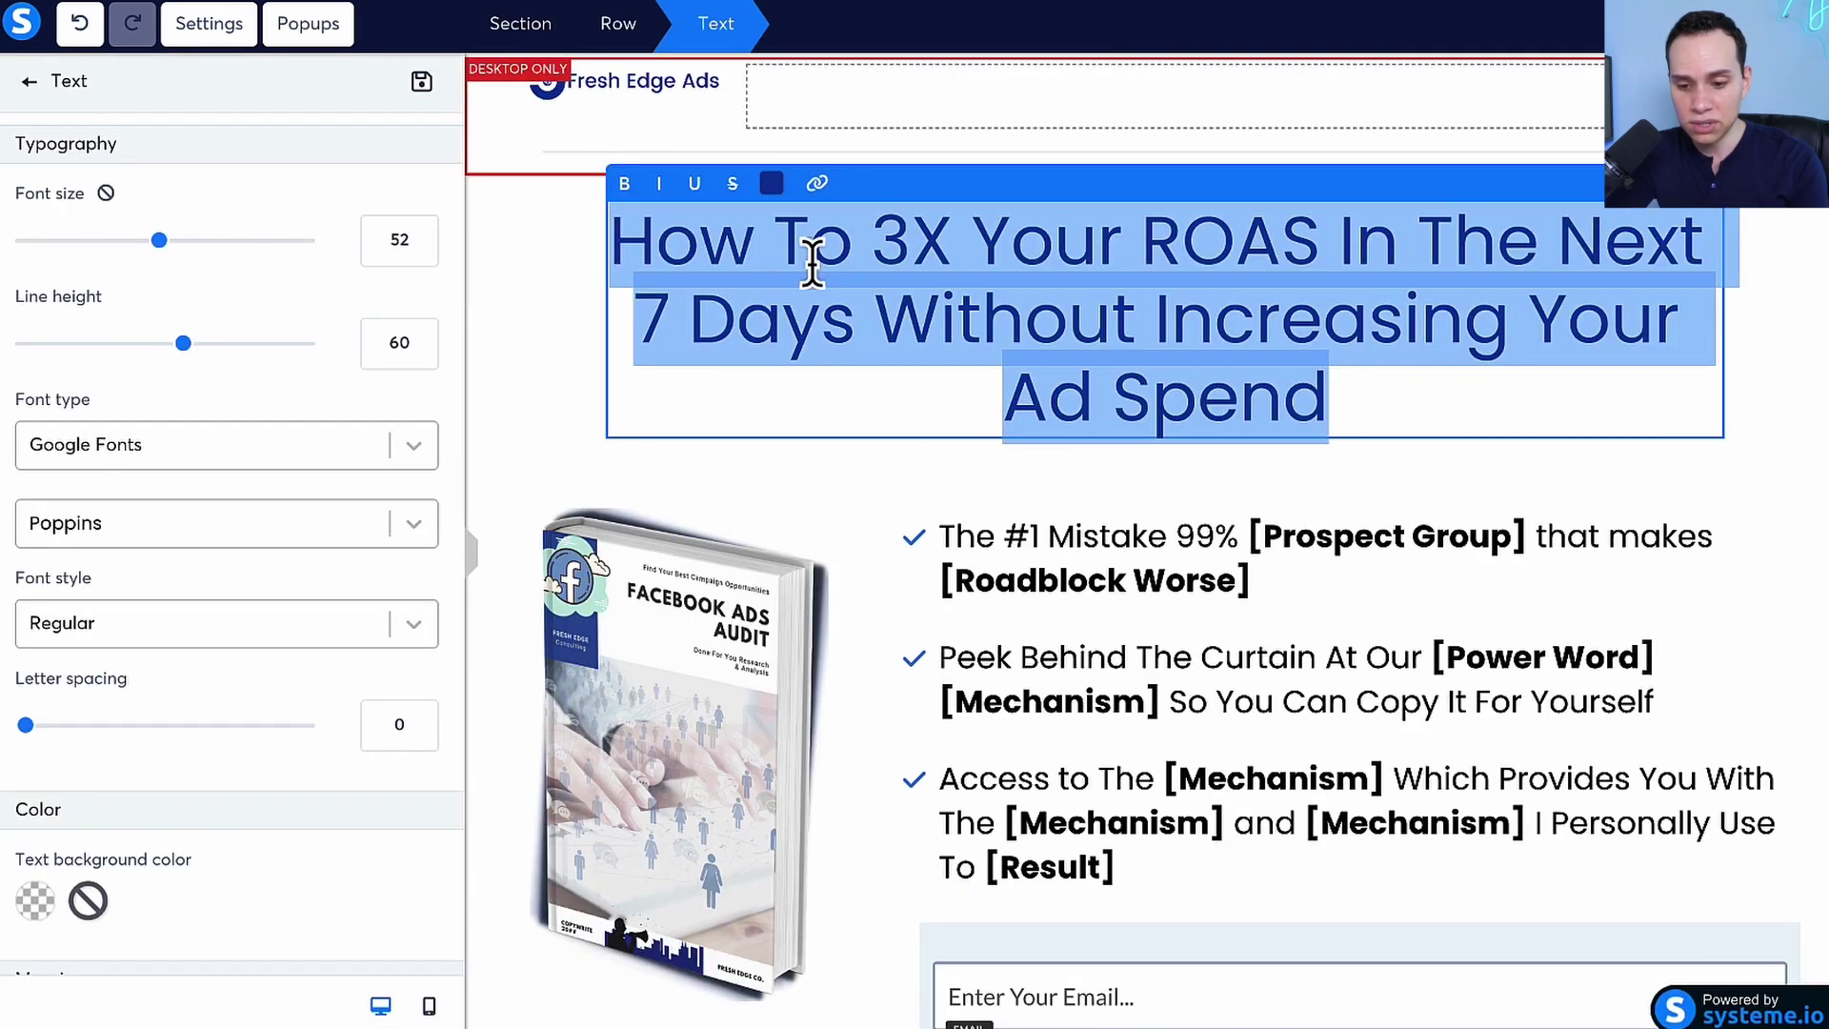
left_click(771, 183)
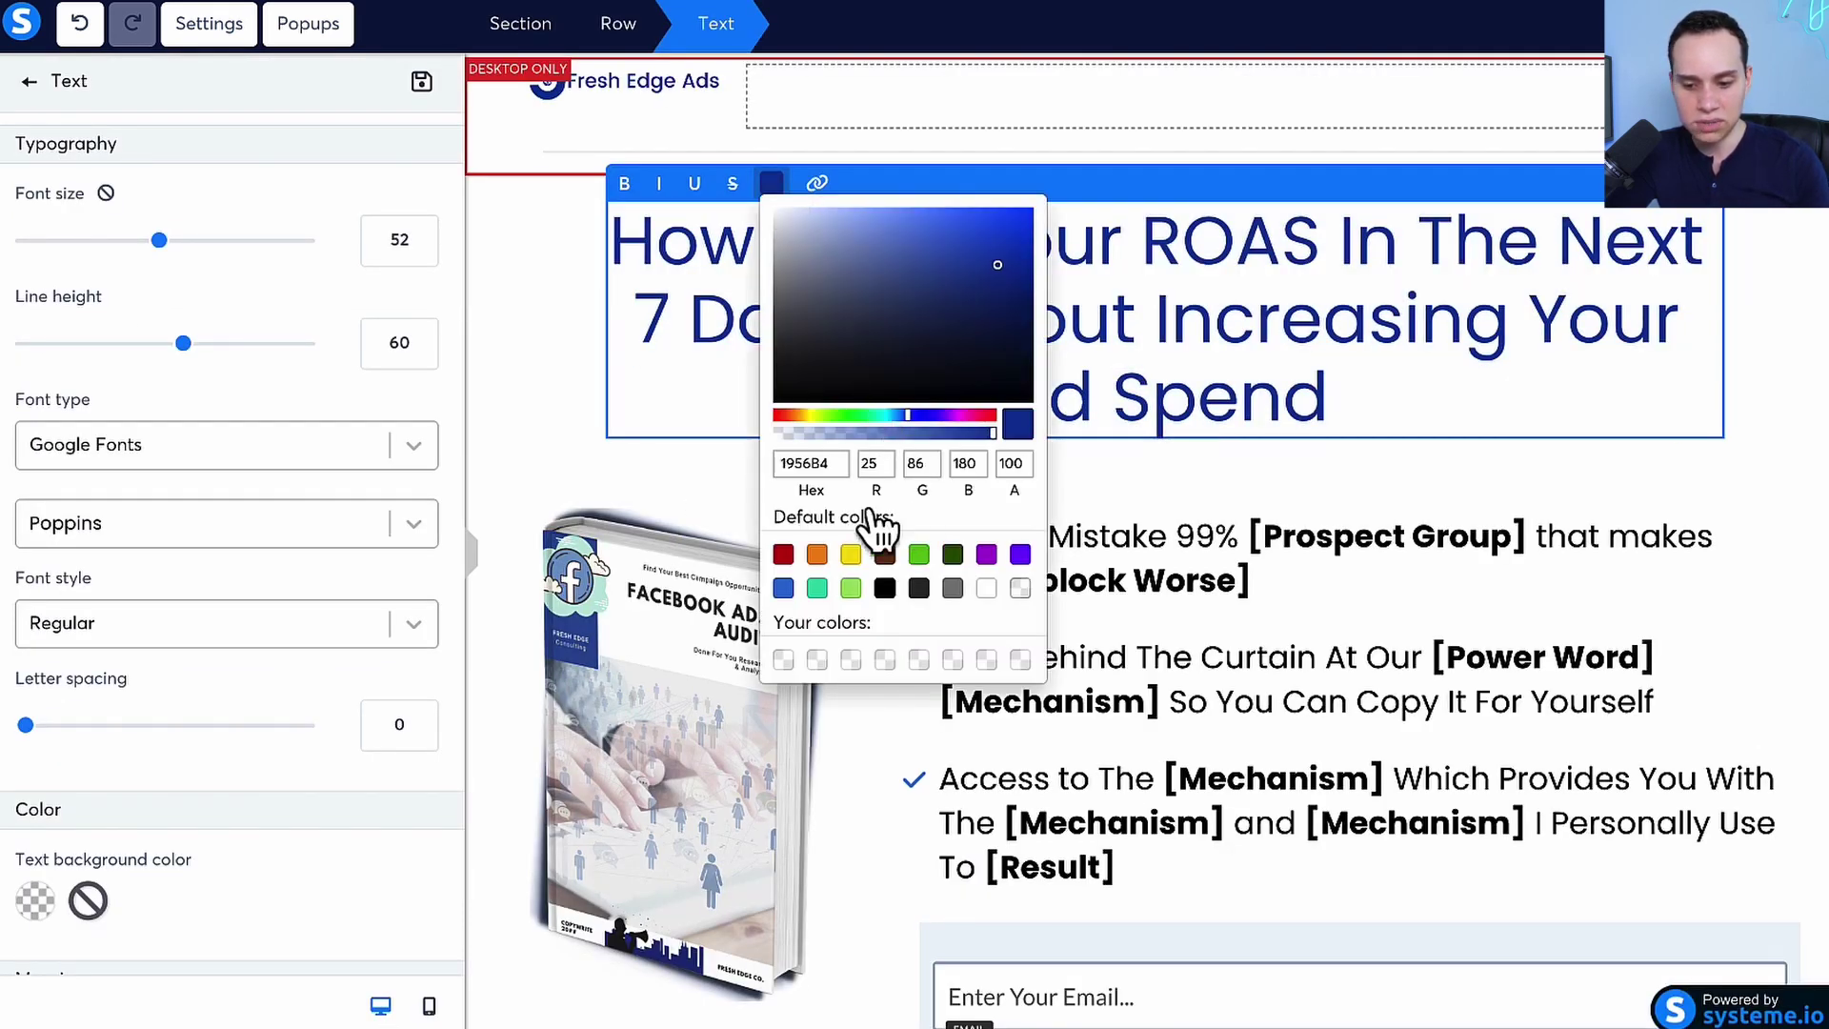
left_click(1298, 347)
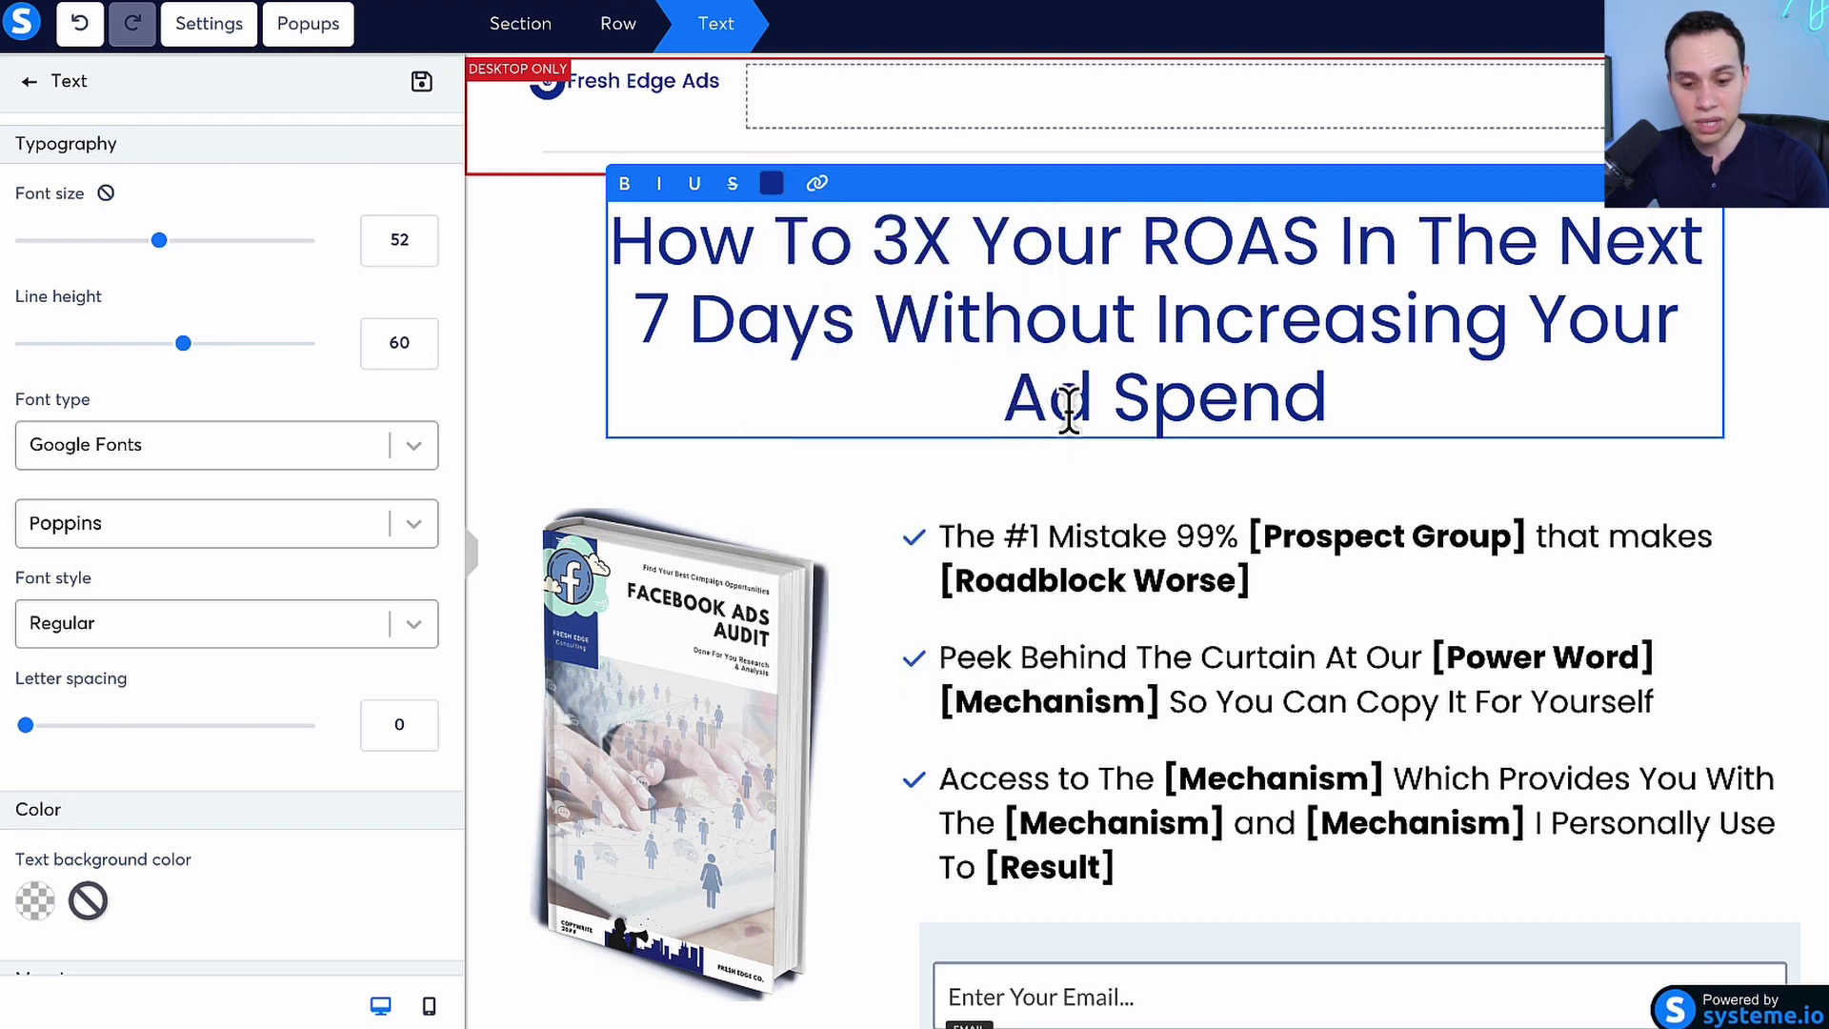
Step: View the Google Fonts available for the headline, leaving Poppins selected
scroll(191, 510, "down", 2)
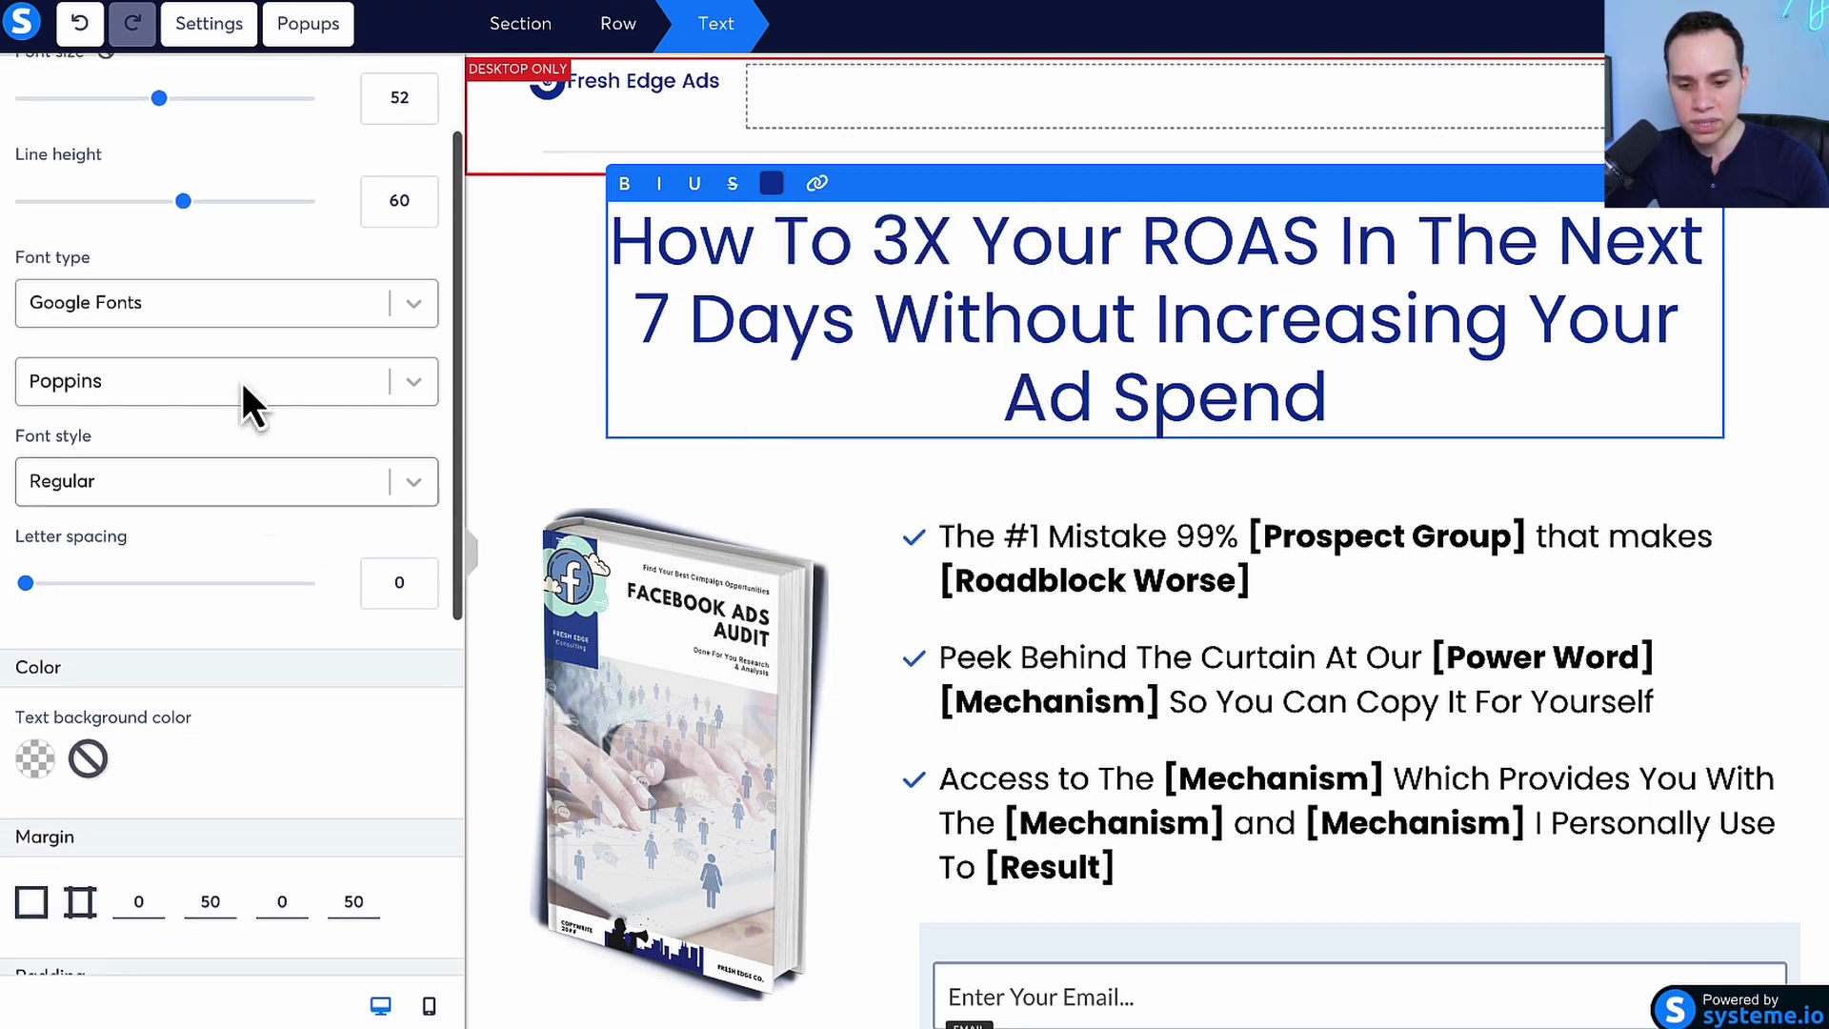
left_click(416, 393)
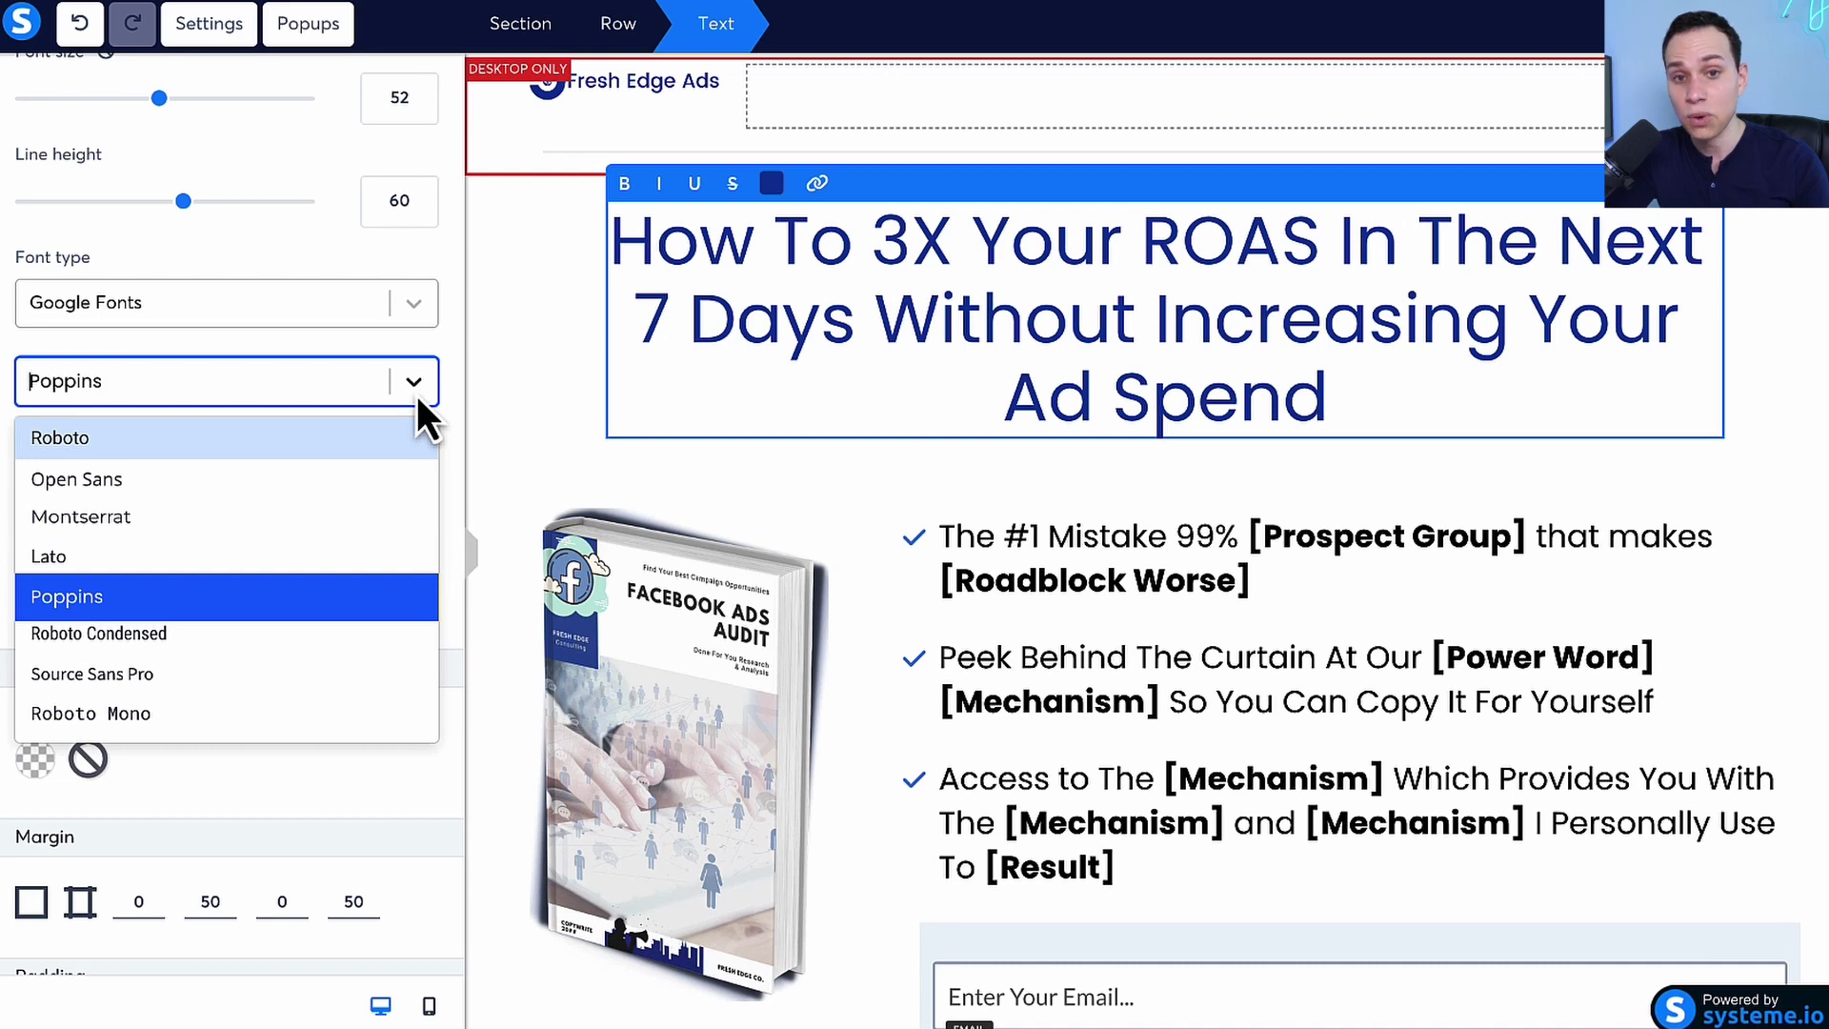
left_click(415, 393)
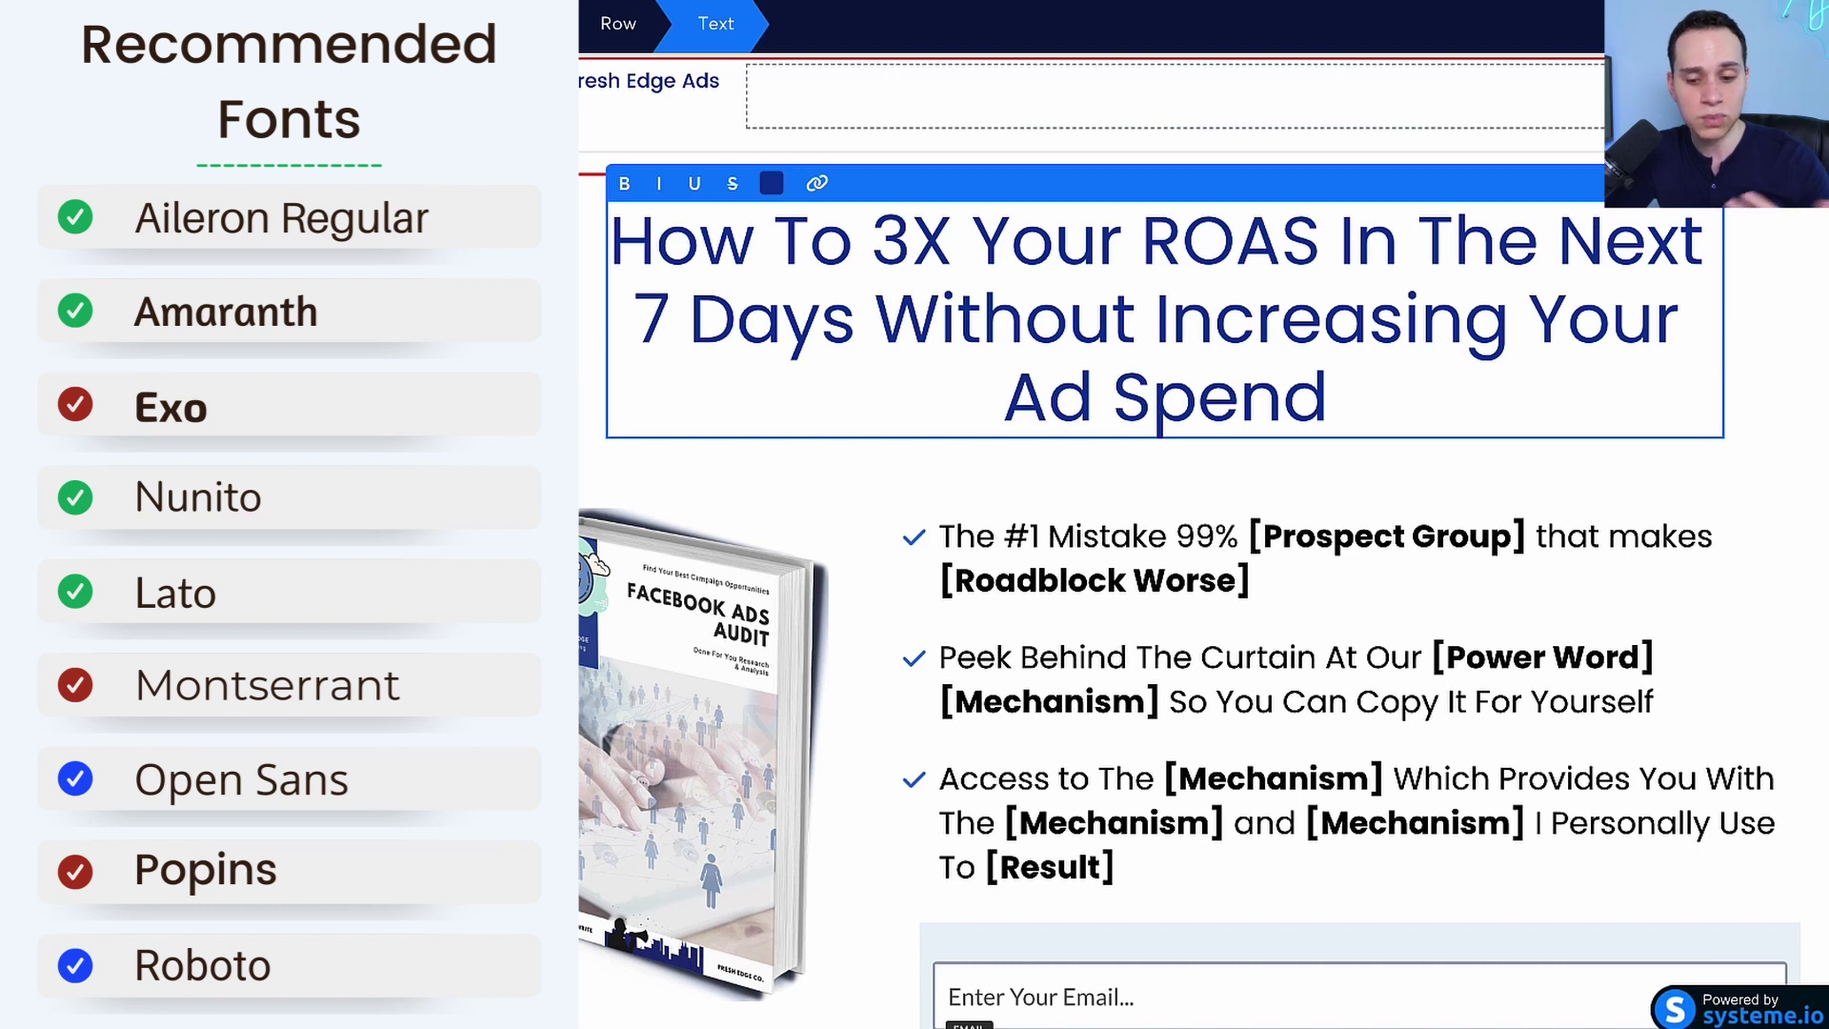
key("Escape")
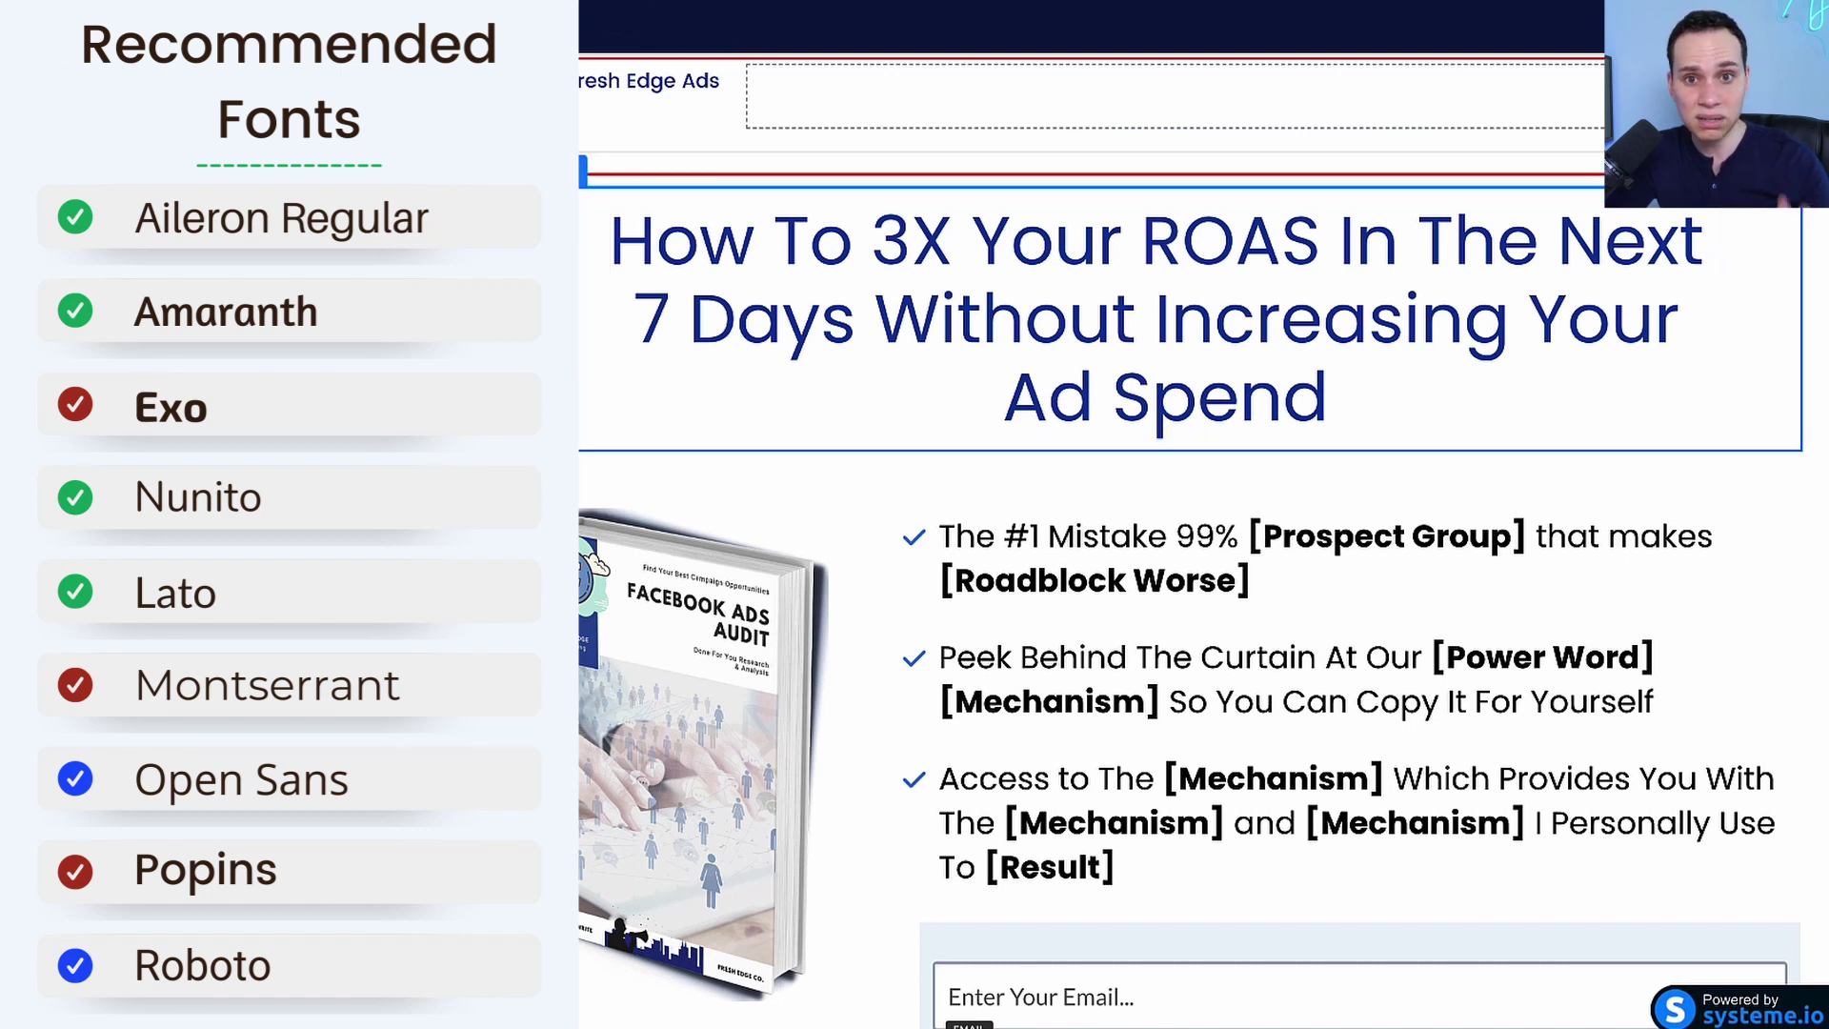
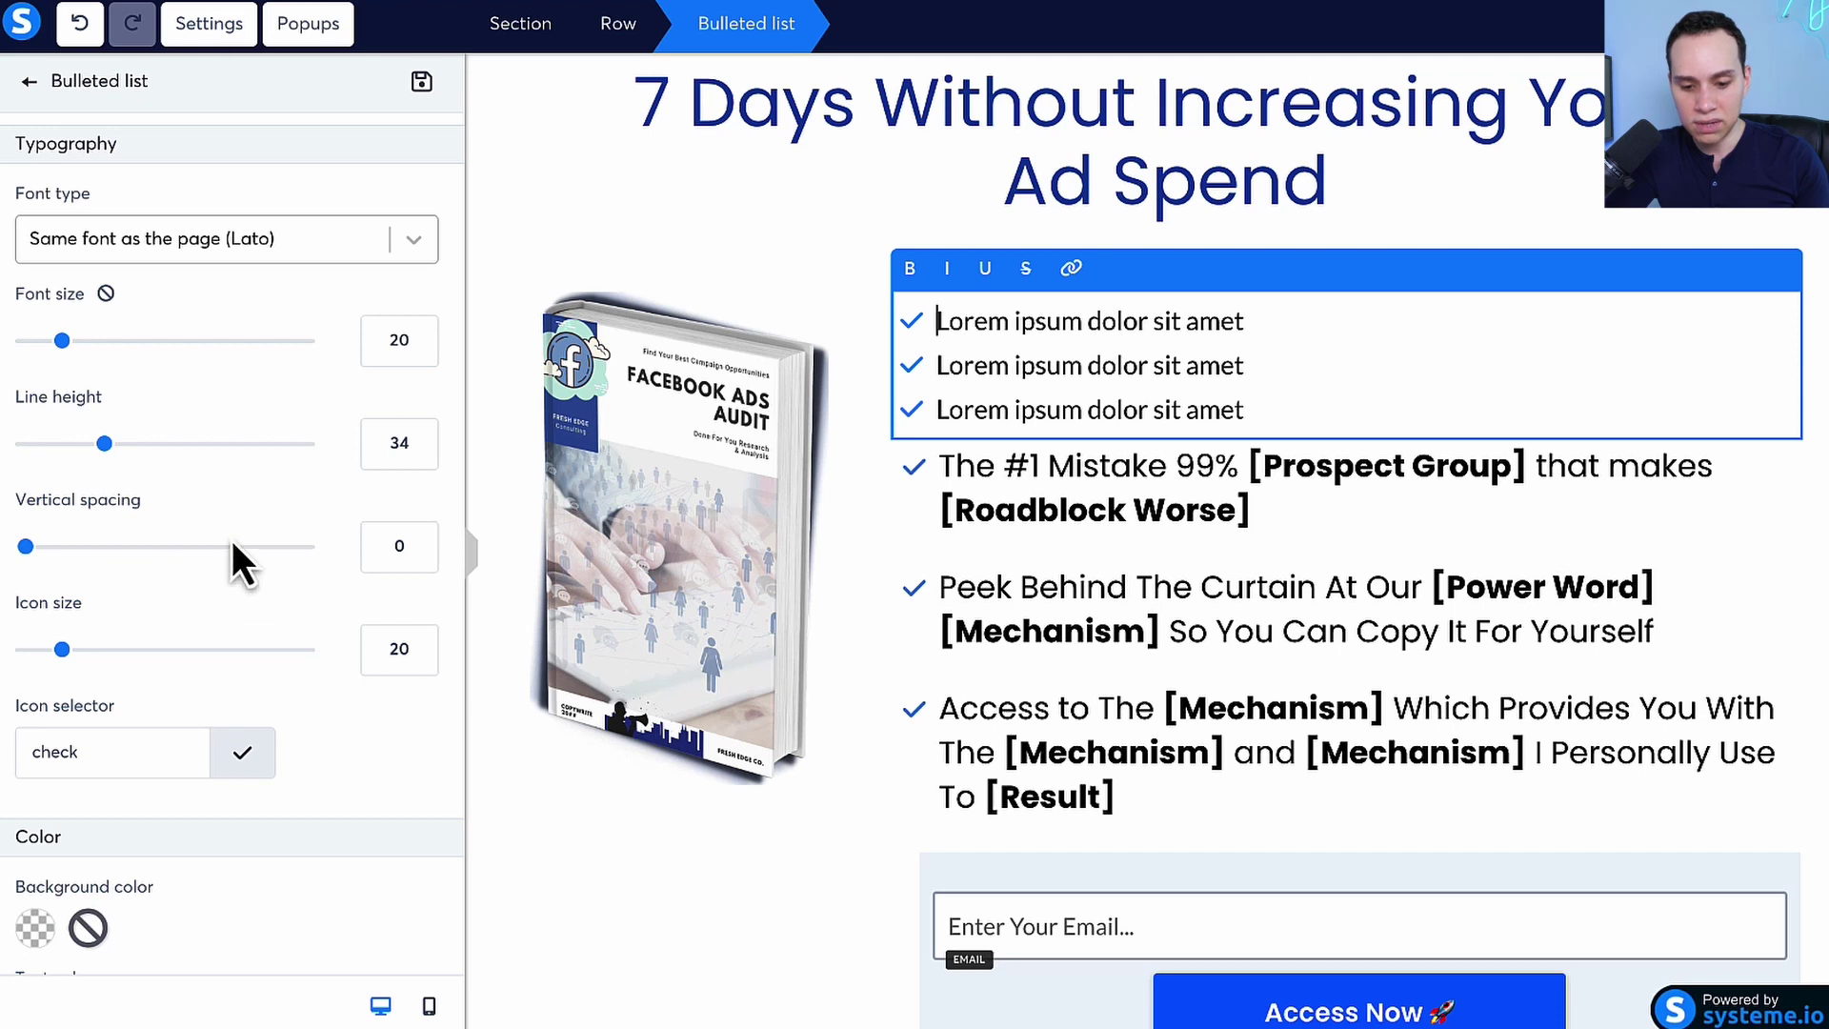
Step: Browse the available bullet icons for the Lorem ipsum bulleted list, keeping the check icon selected
scroll(232, 540, "down", 4)
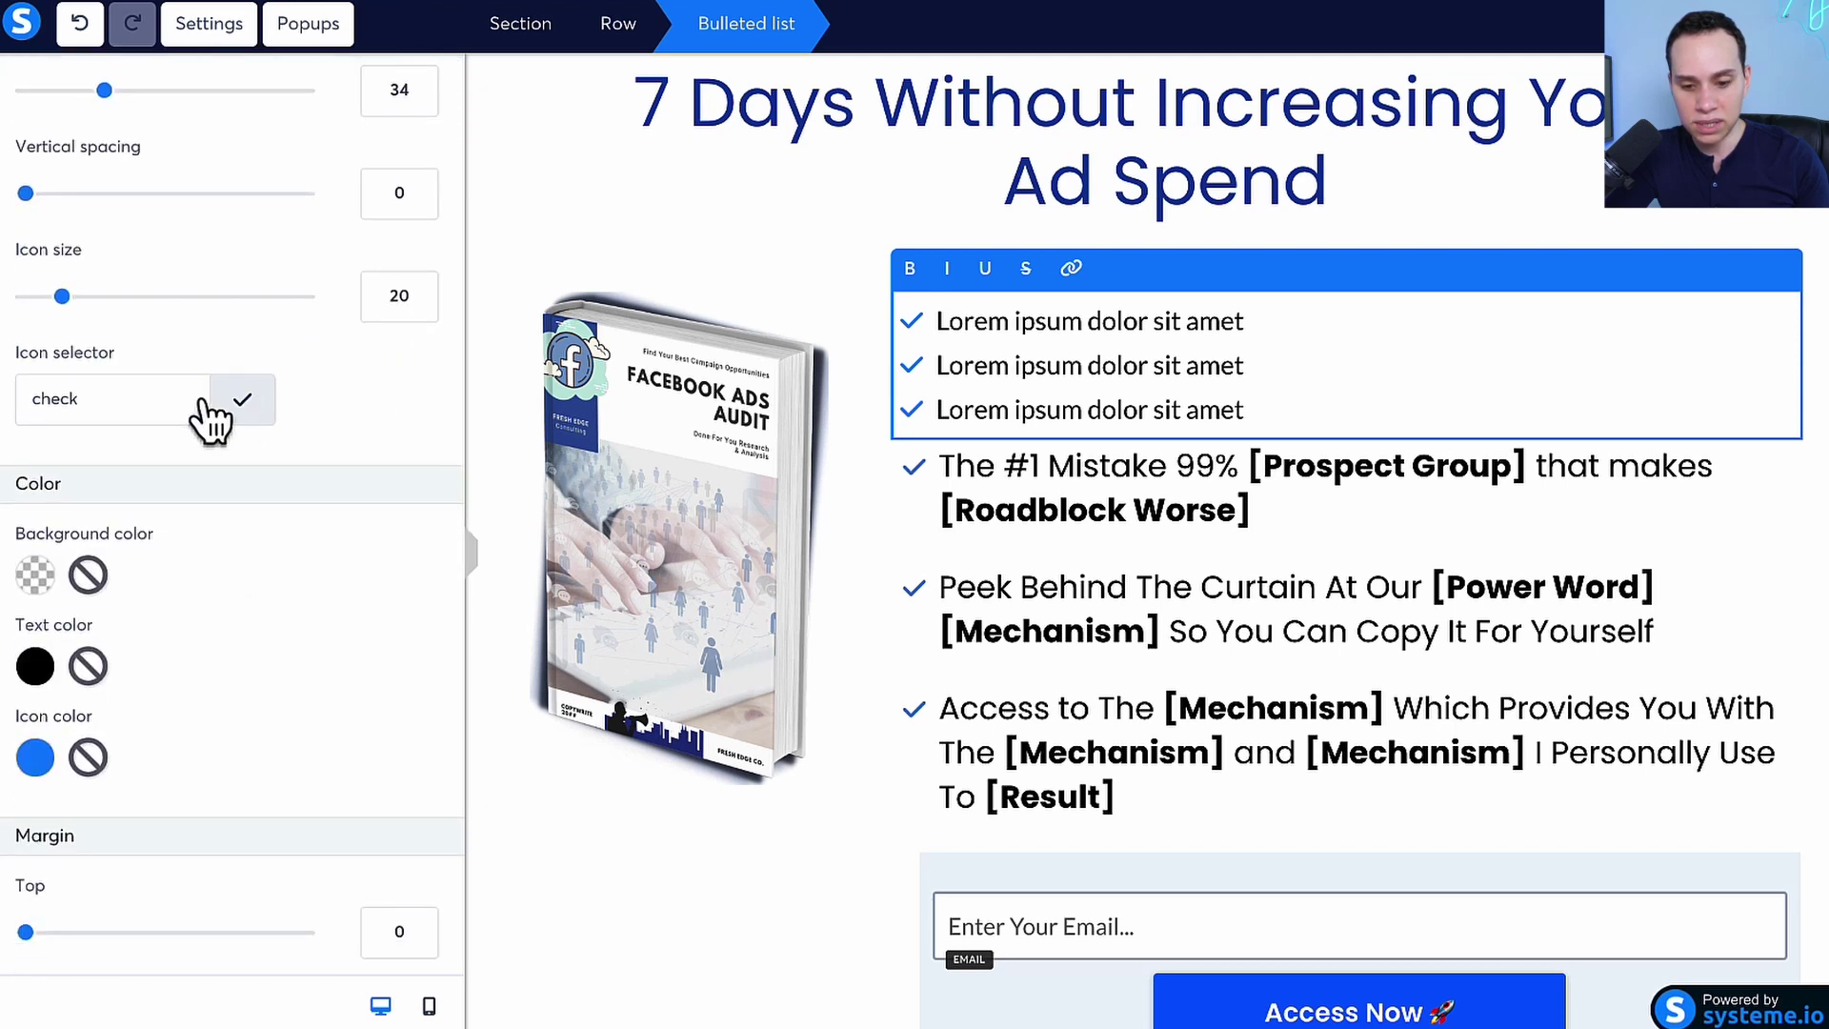
left_click(204, 405)
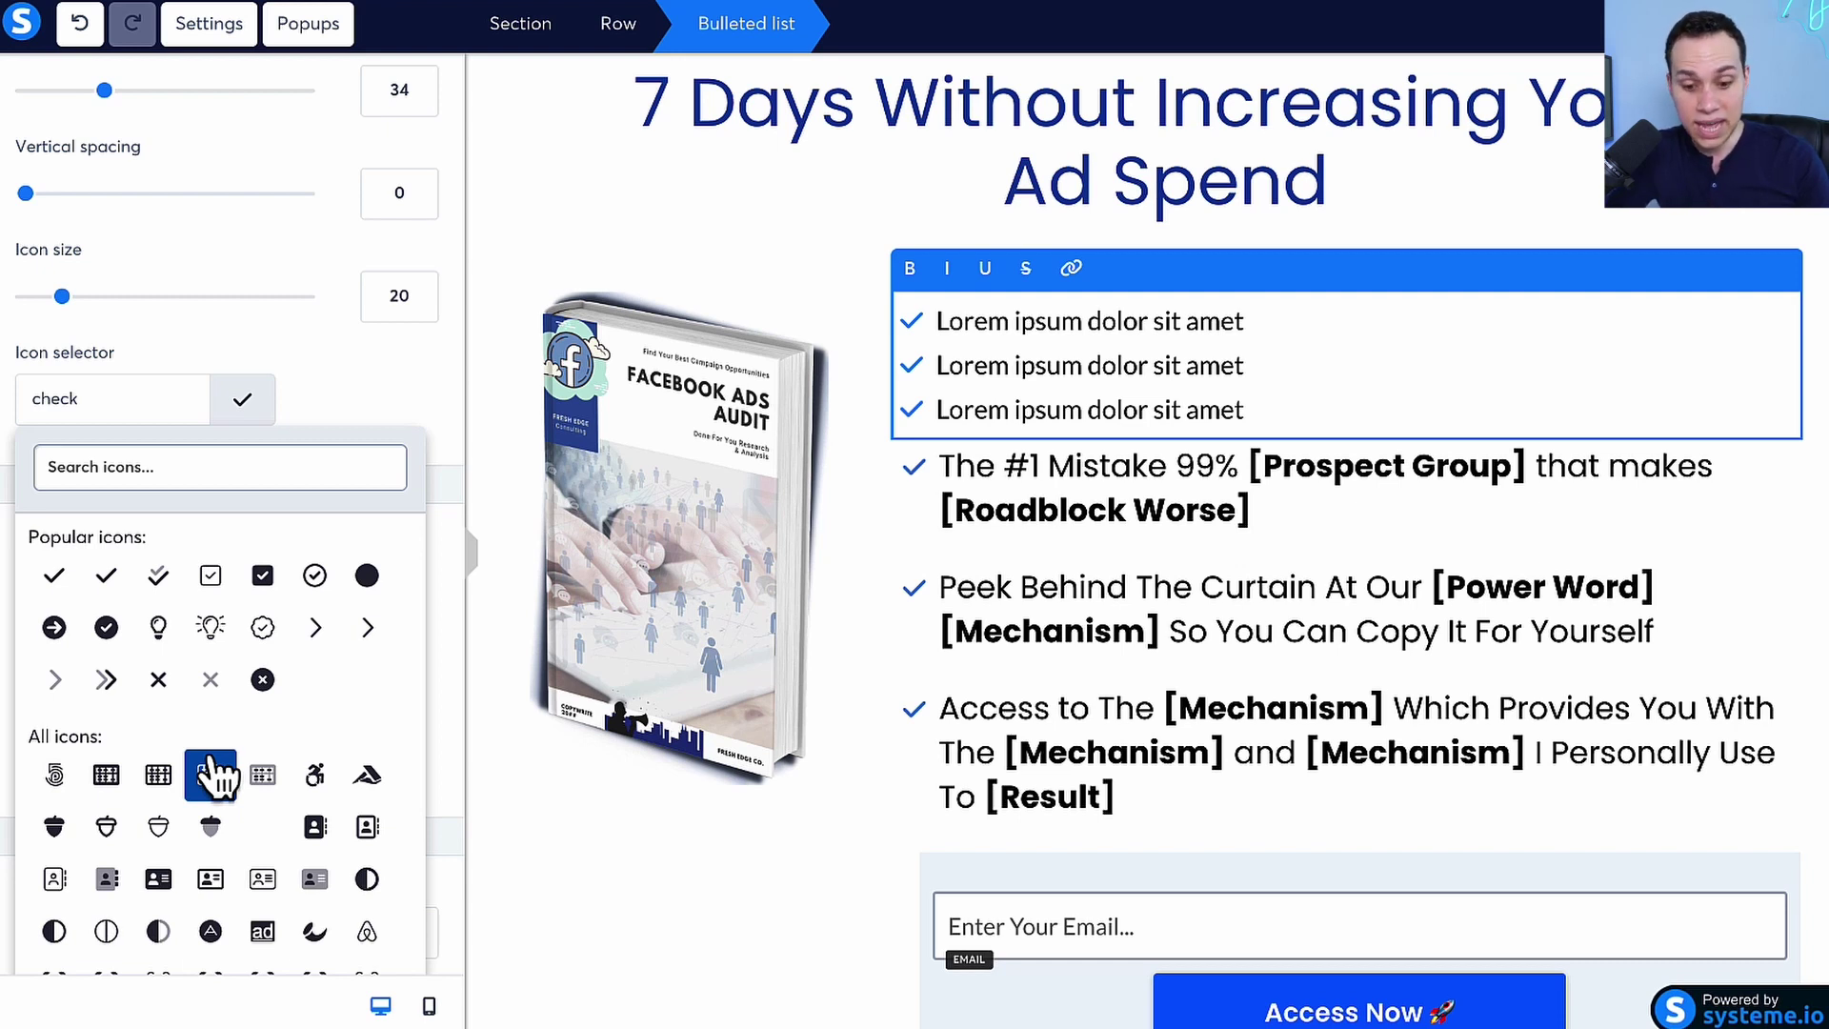
scroll(212, 770, "down", 10)
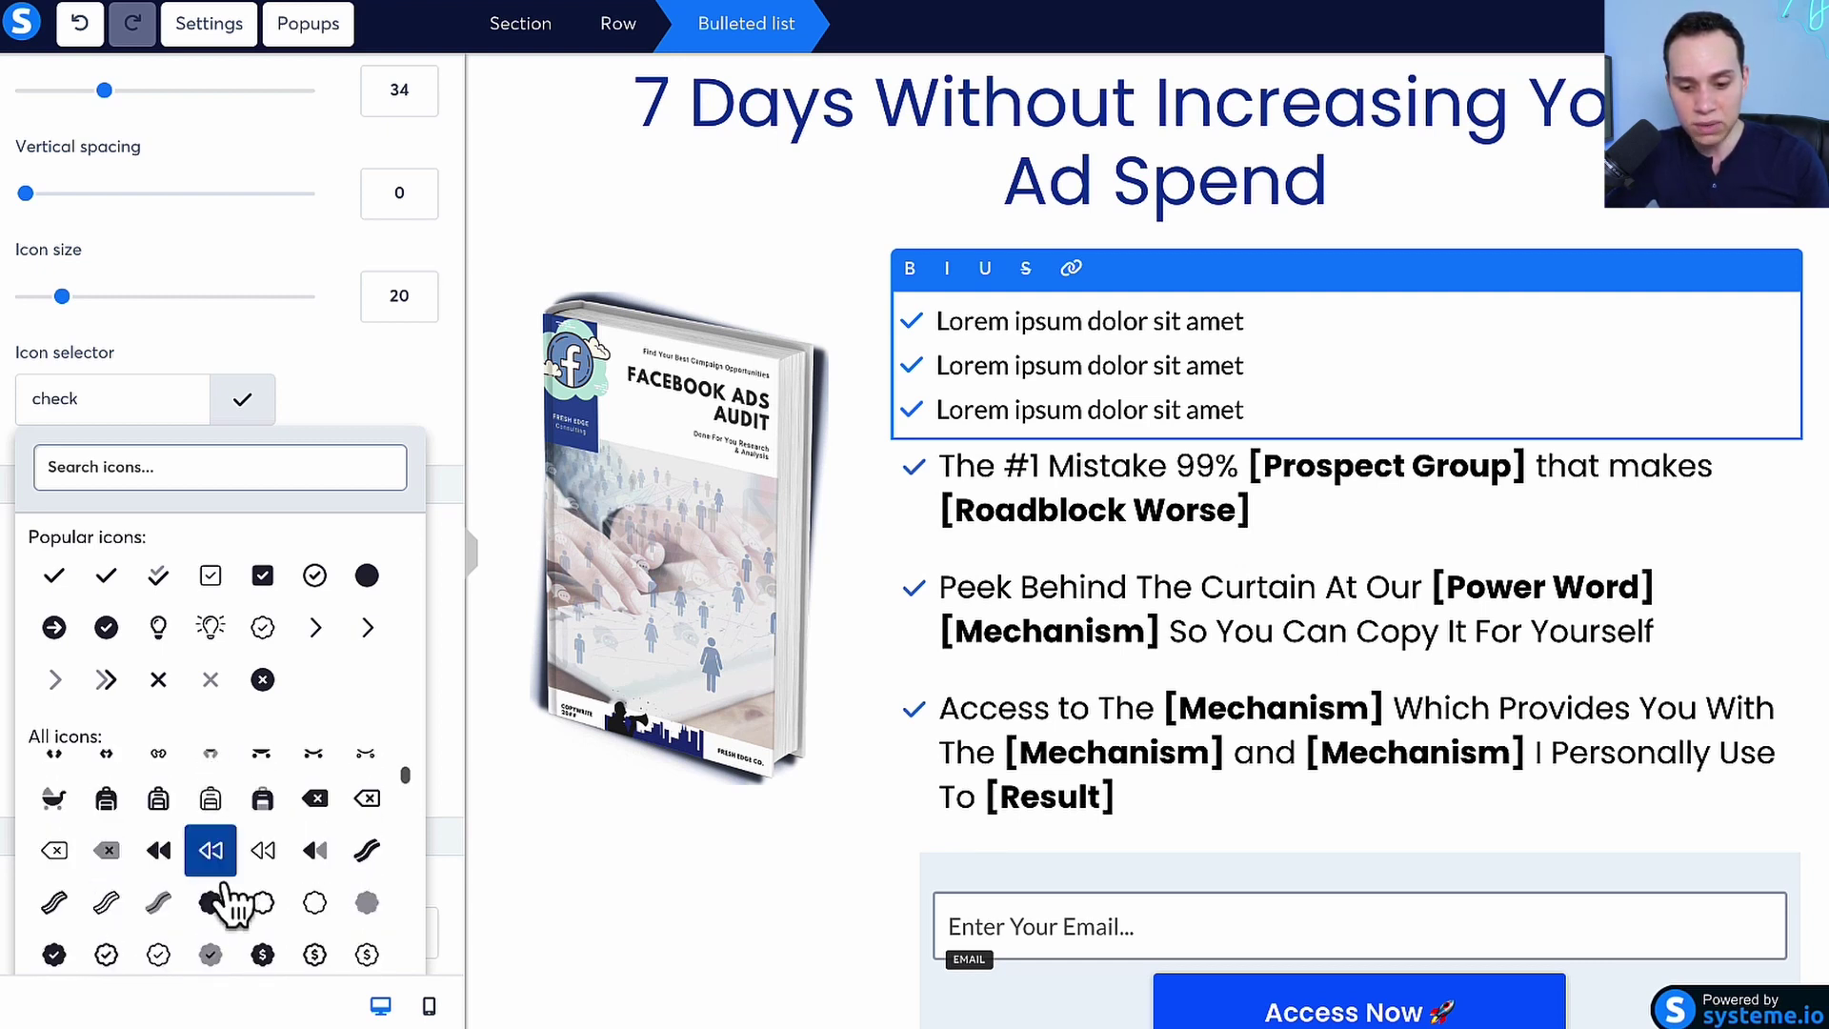
scroll(228, 903, "down", 8)
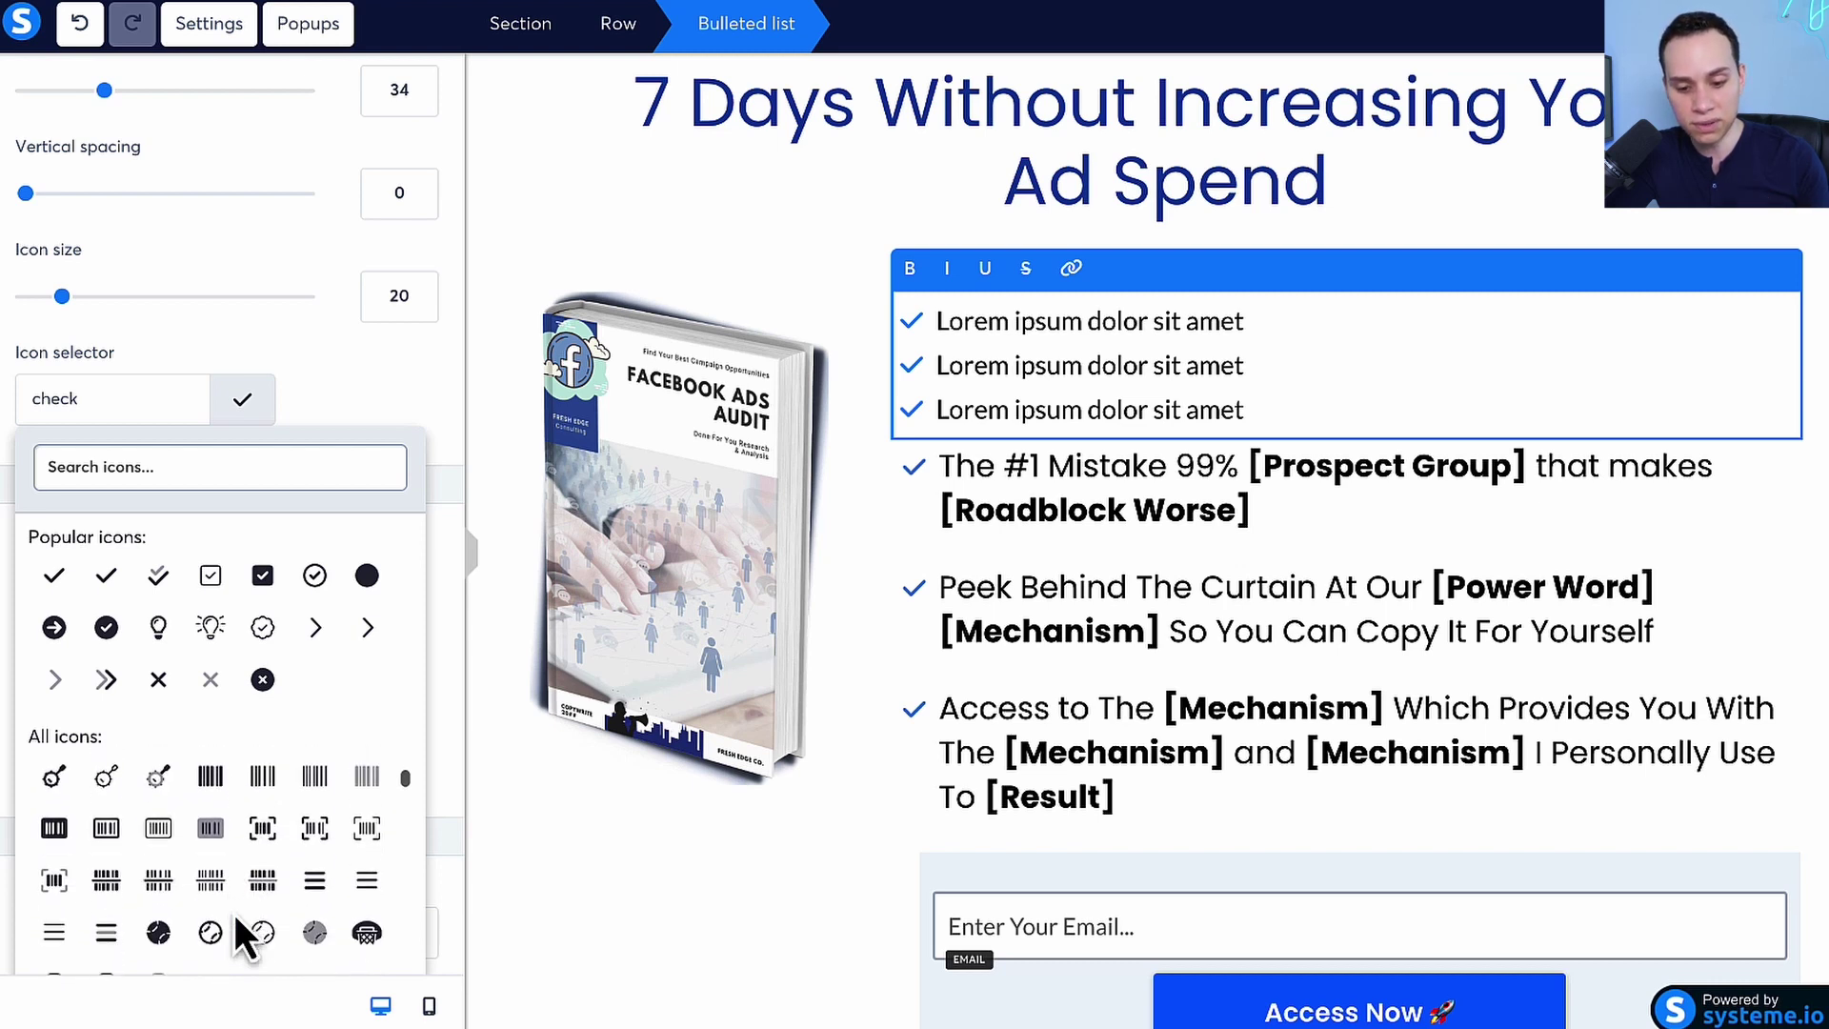
scroll(235, 916, "down", 3)
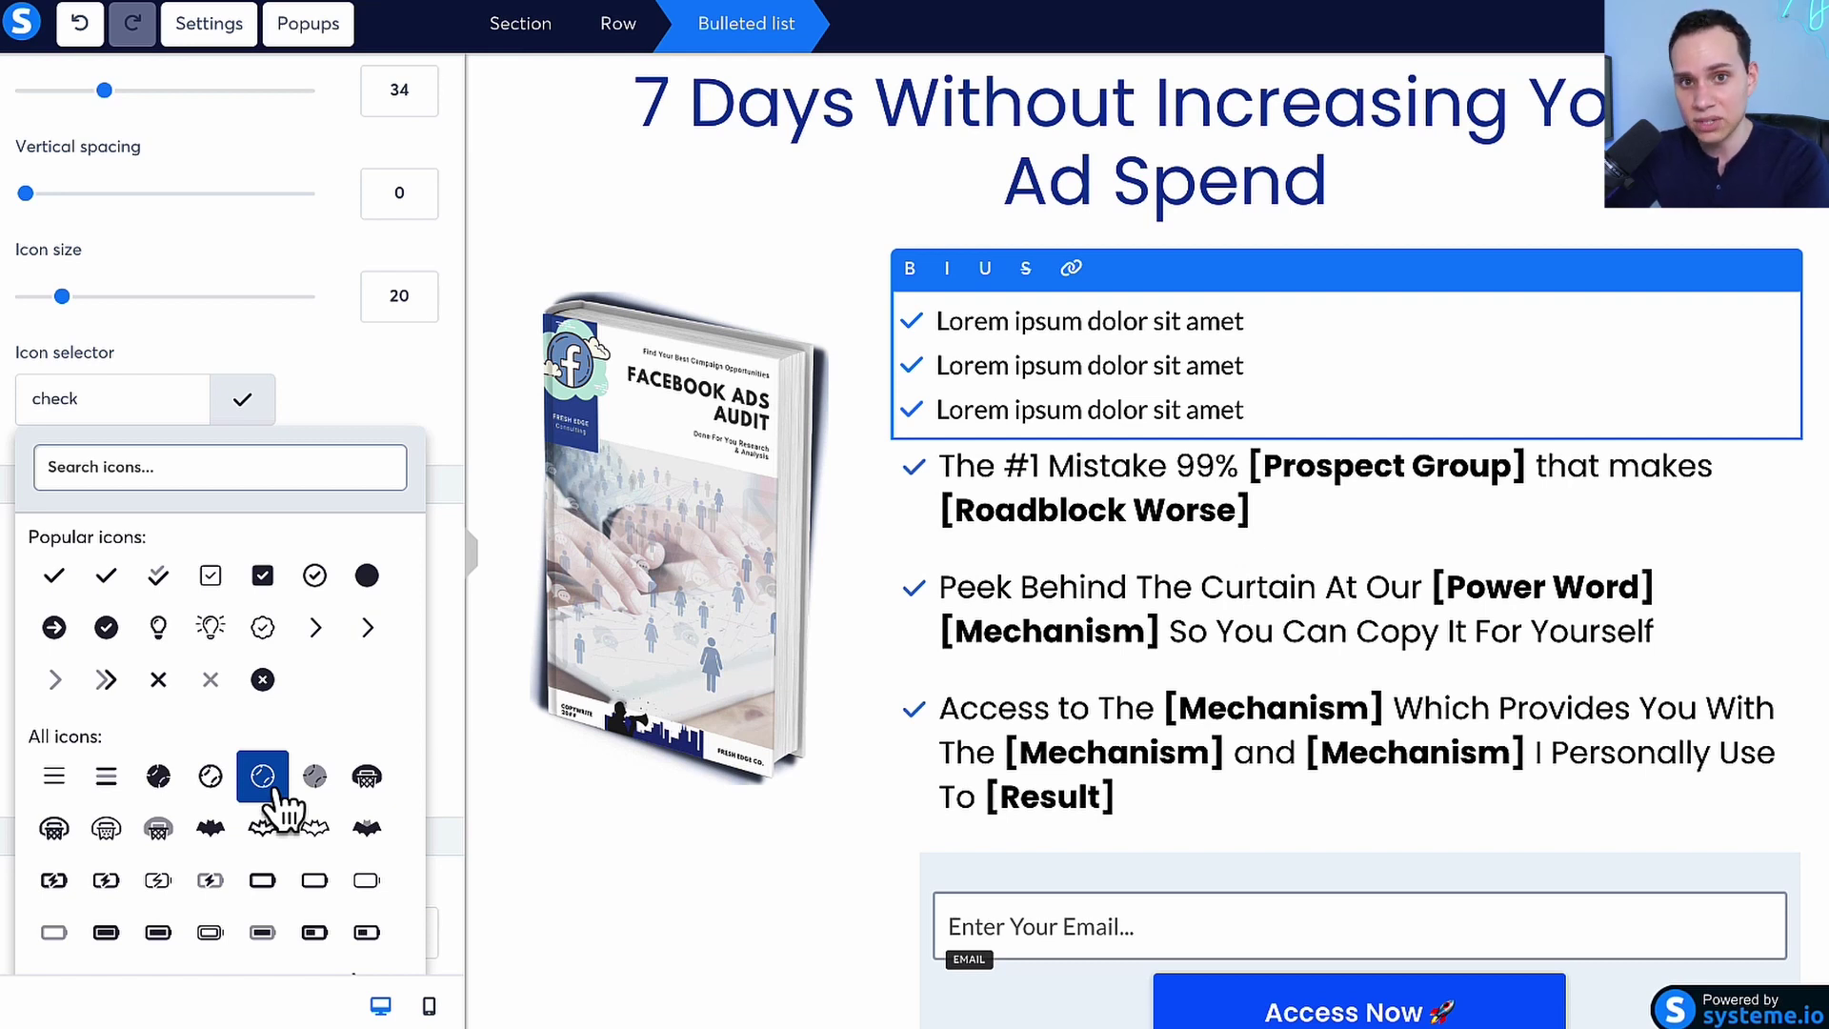
scroll(314, 786, "down", 1)
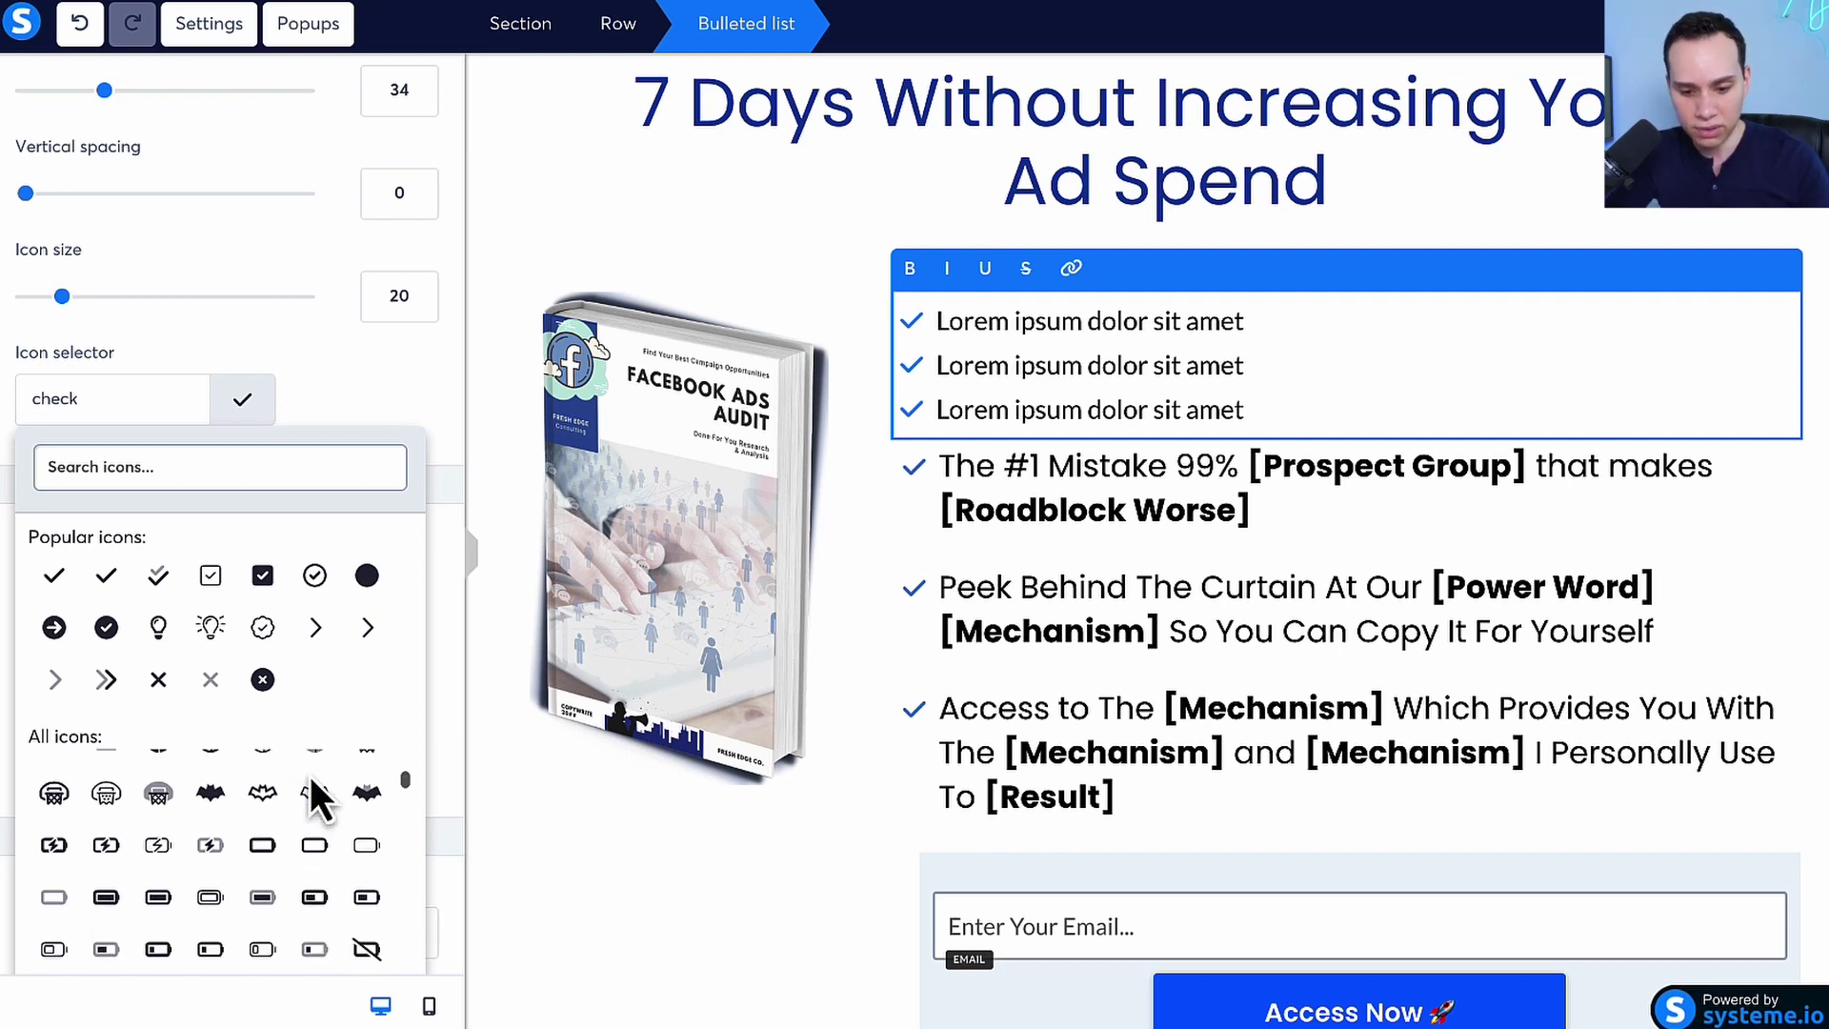
scroll(214, 758, "up", 1)
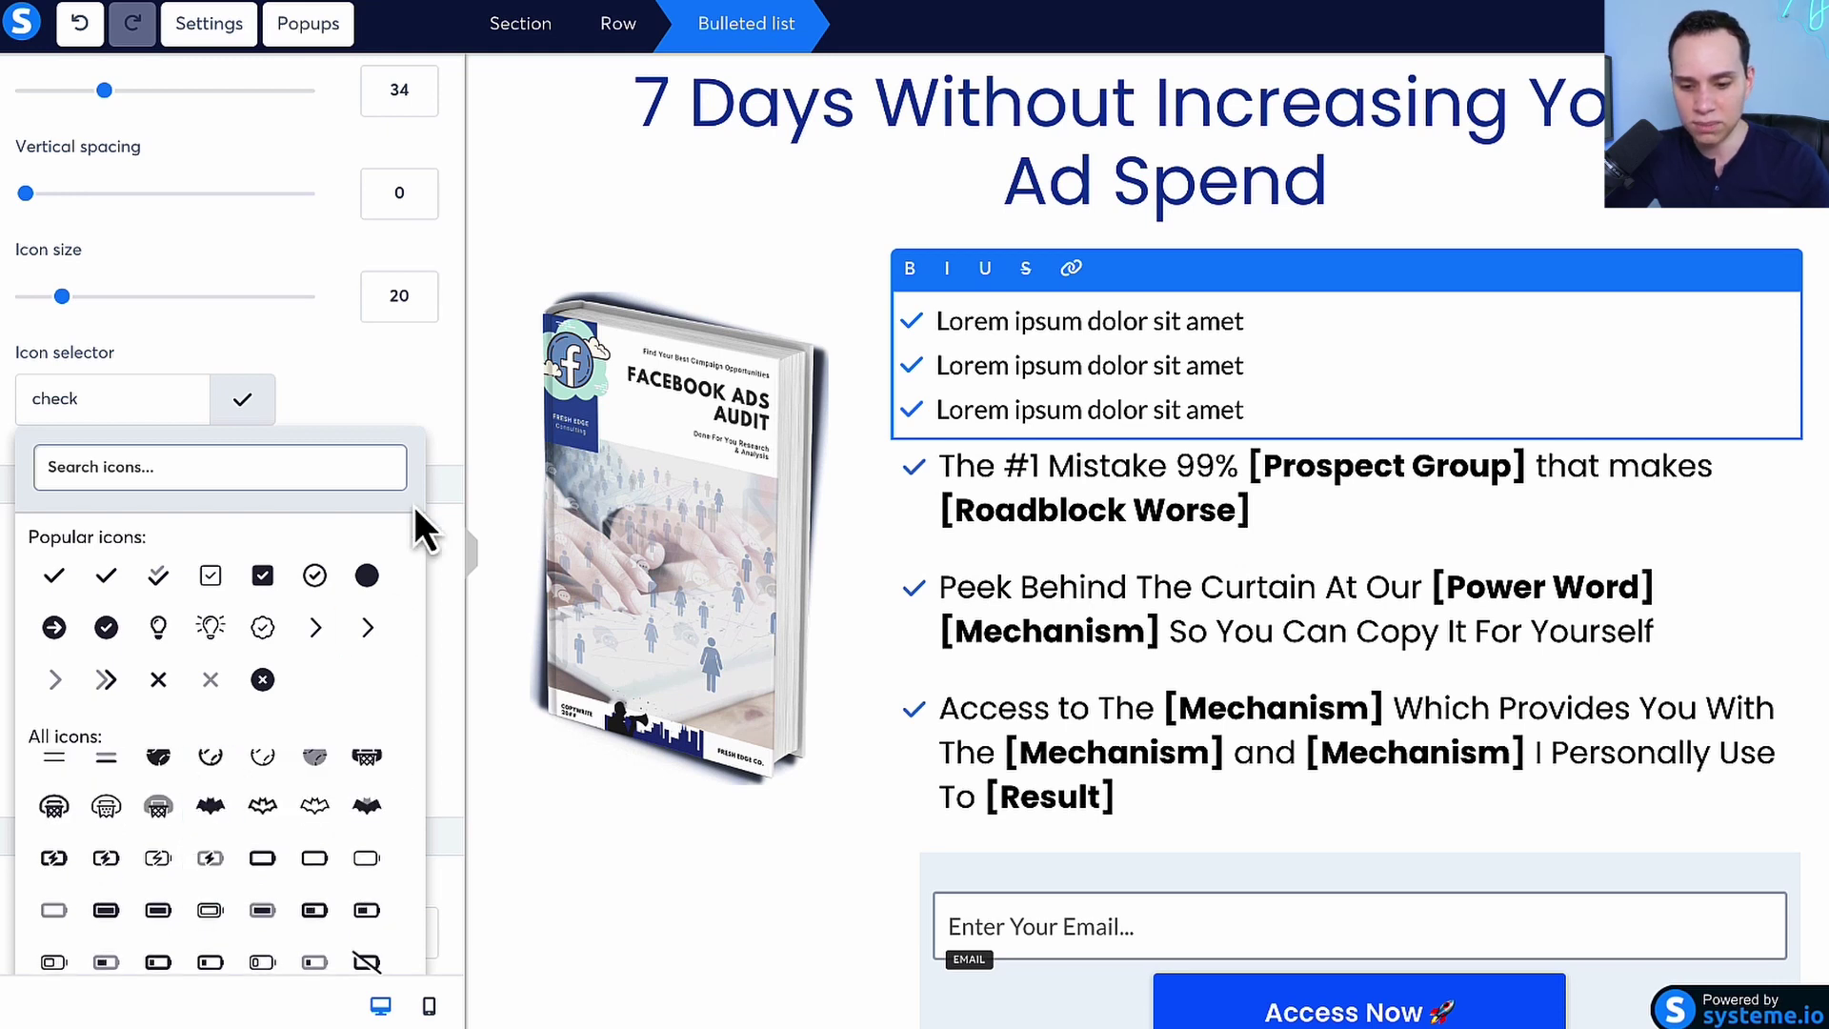
left_click(420, 429)
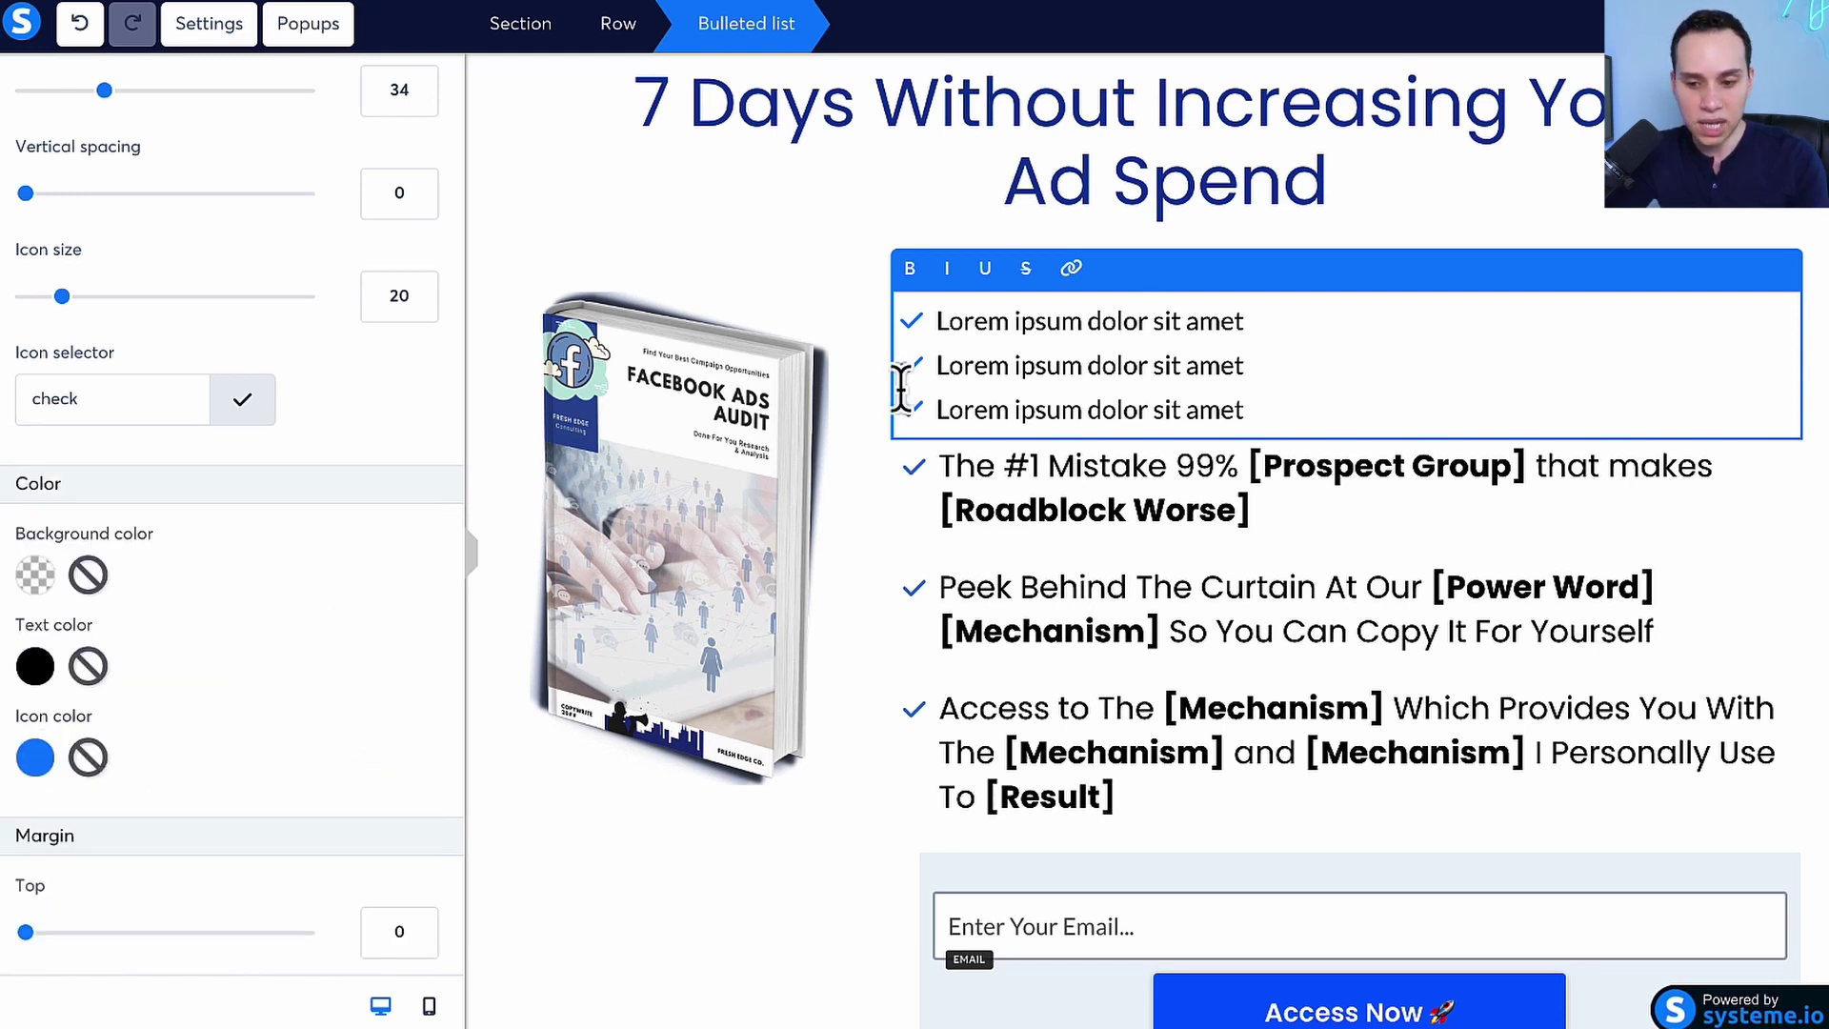
Step: Delete the Lorem ipsum bulleted list that sits above the template's own bullets
scroll(933, 389, "up", 2)
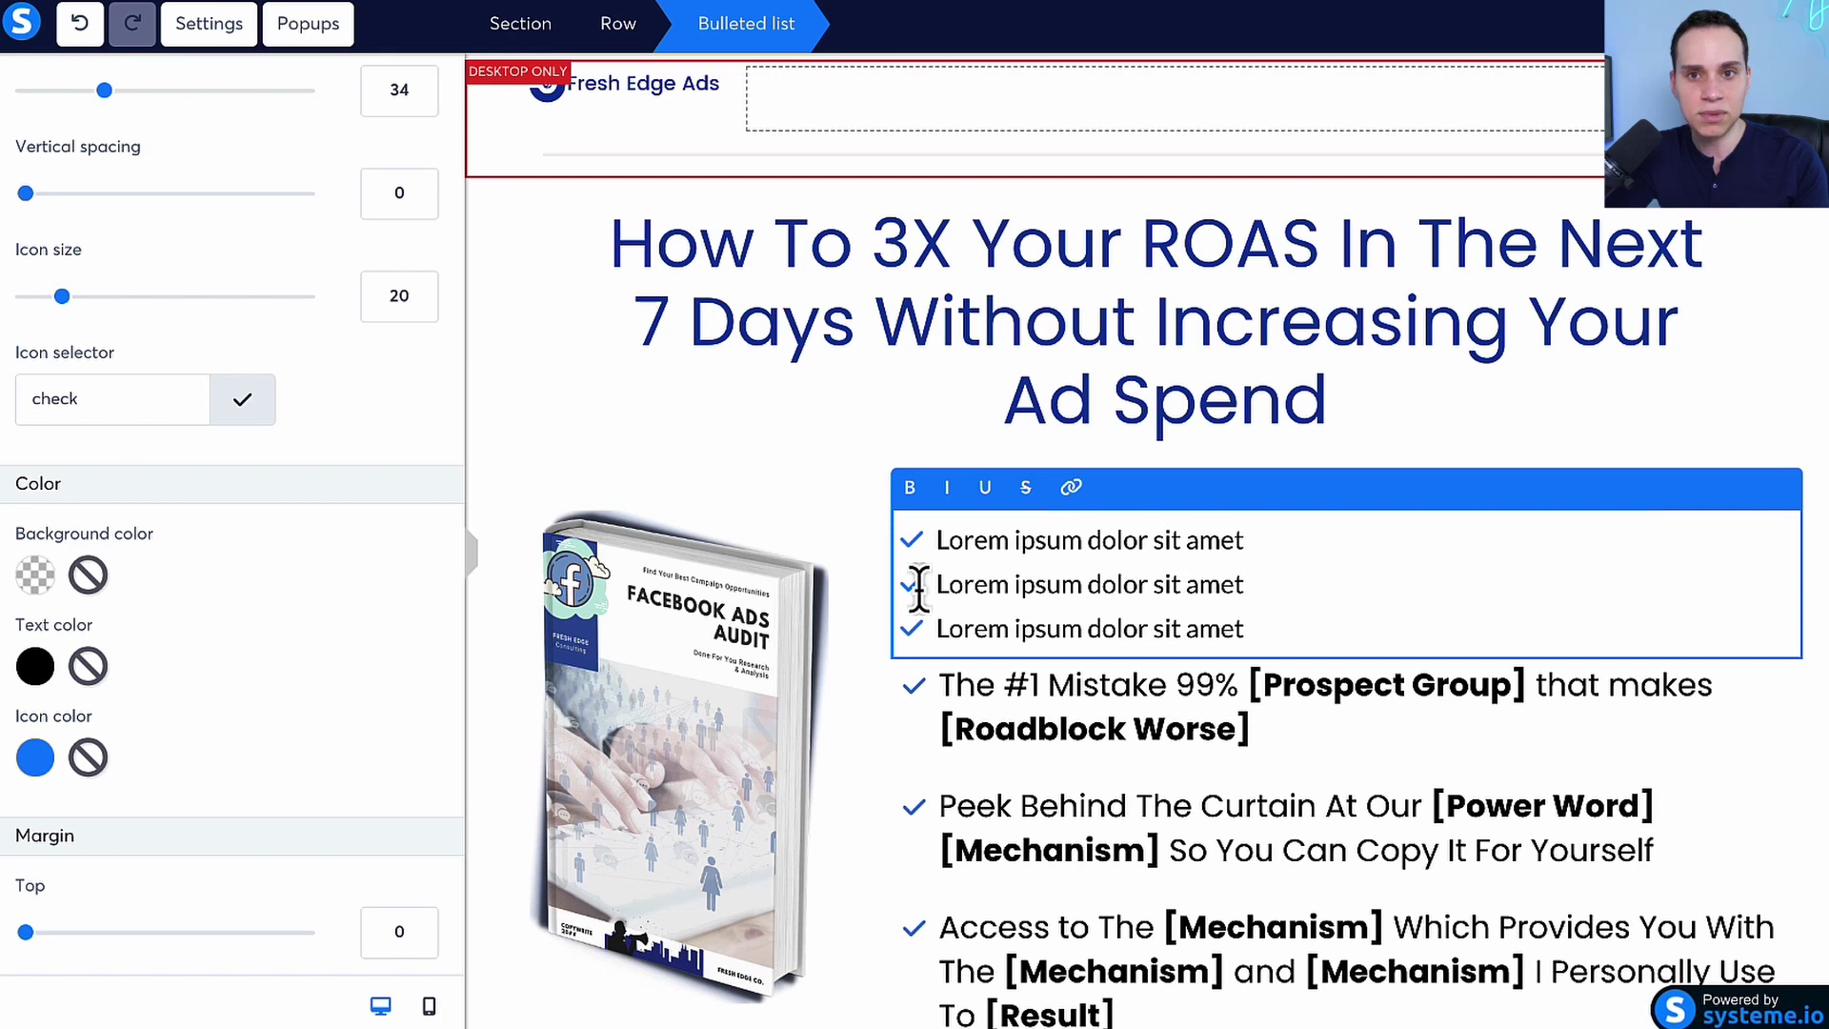
scroll(919, 590, "down", 5)
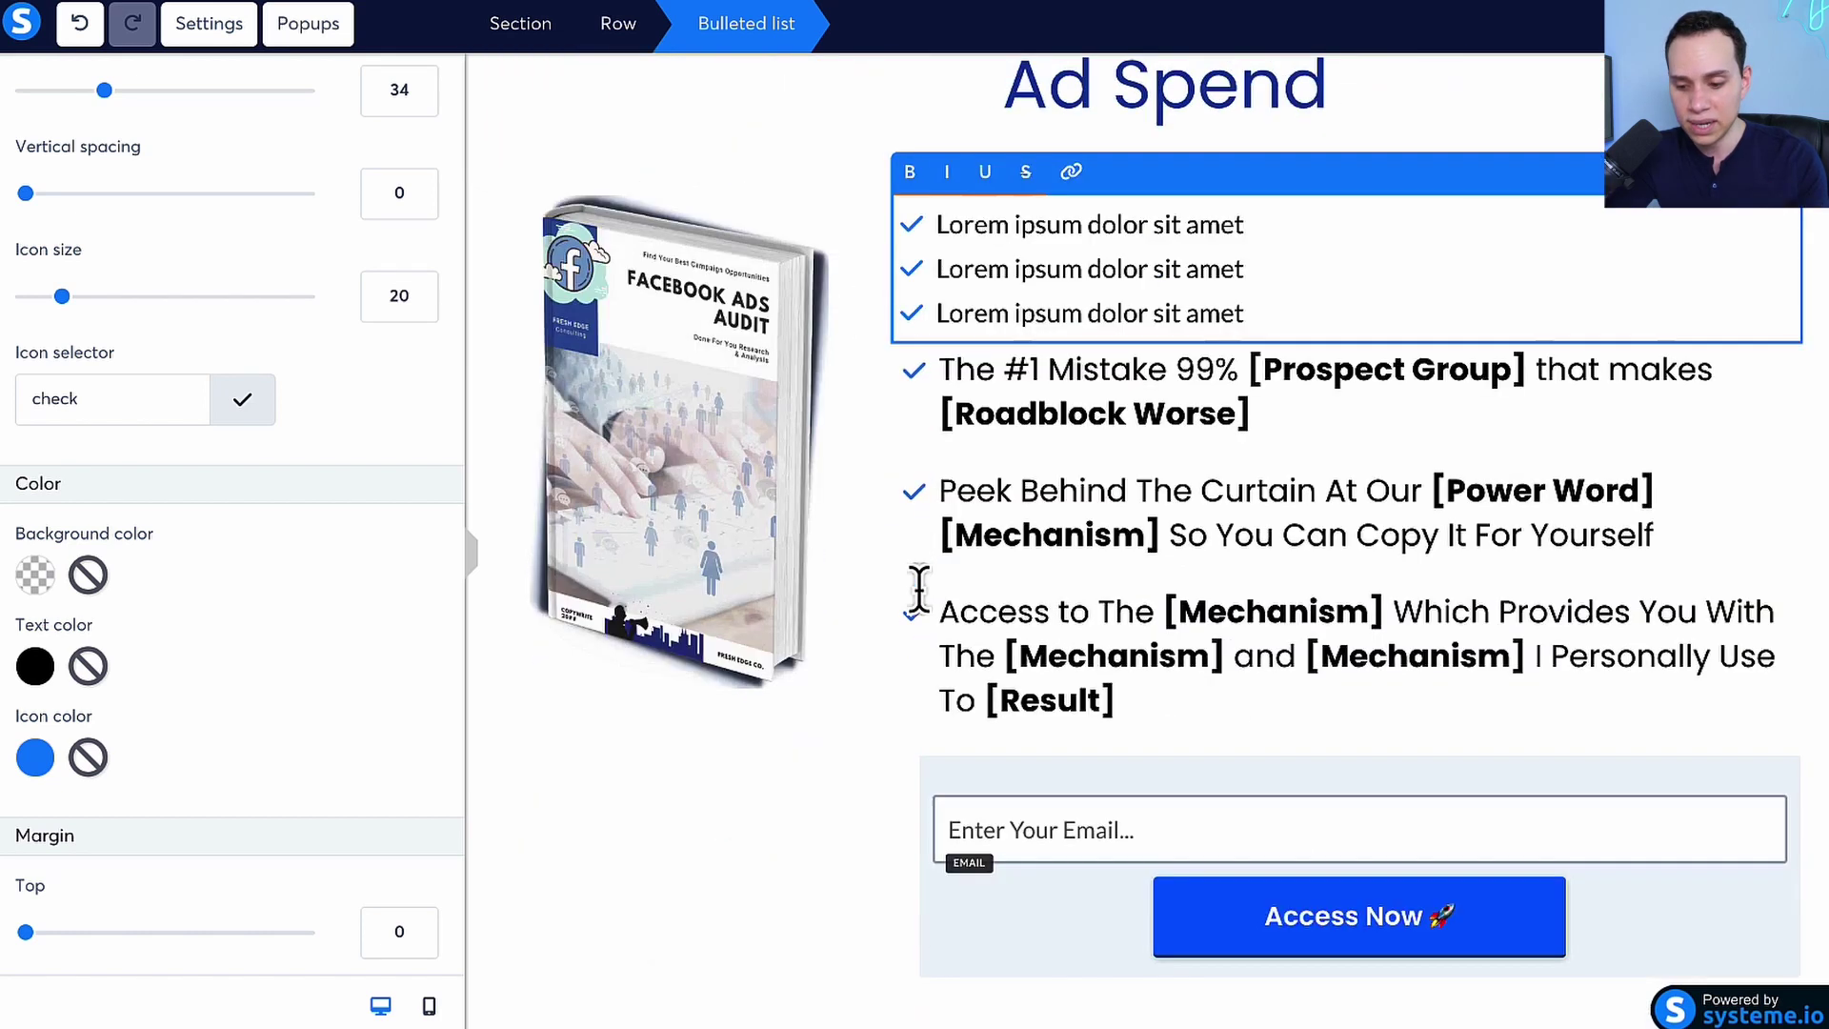
left_click(1162, 748)
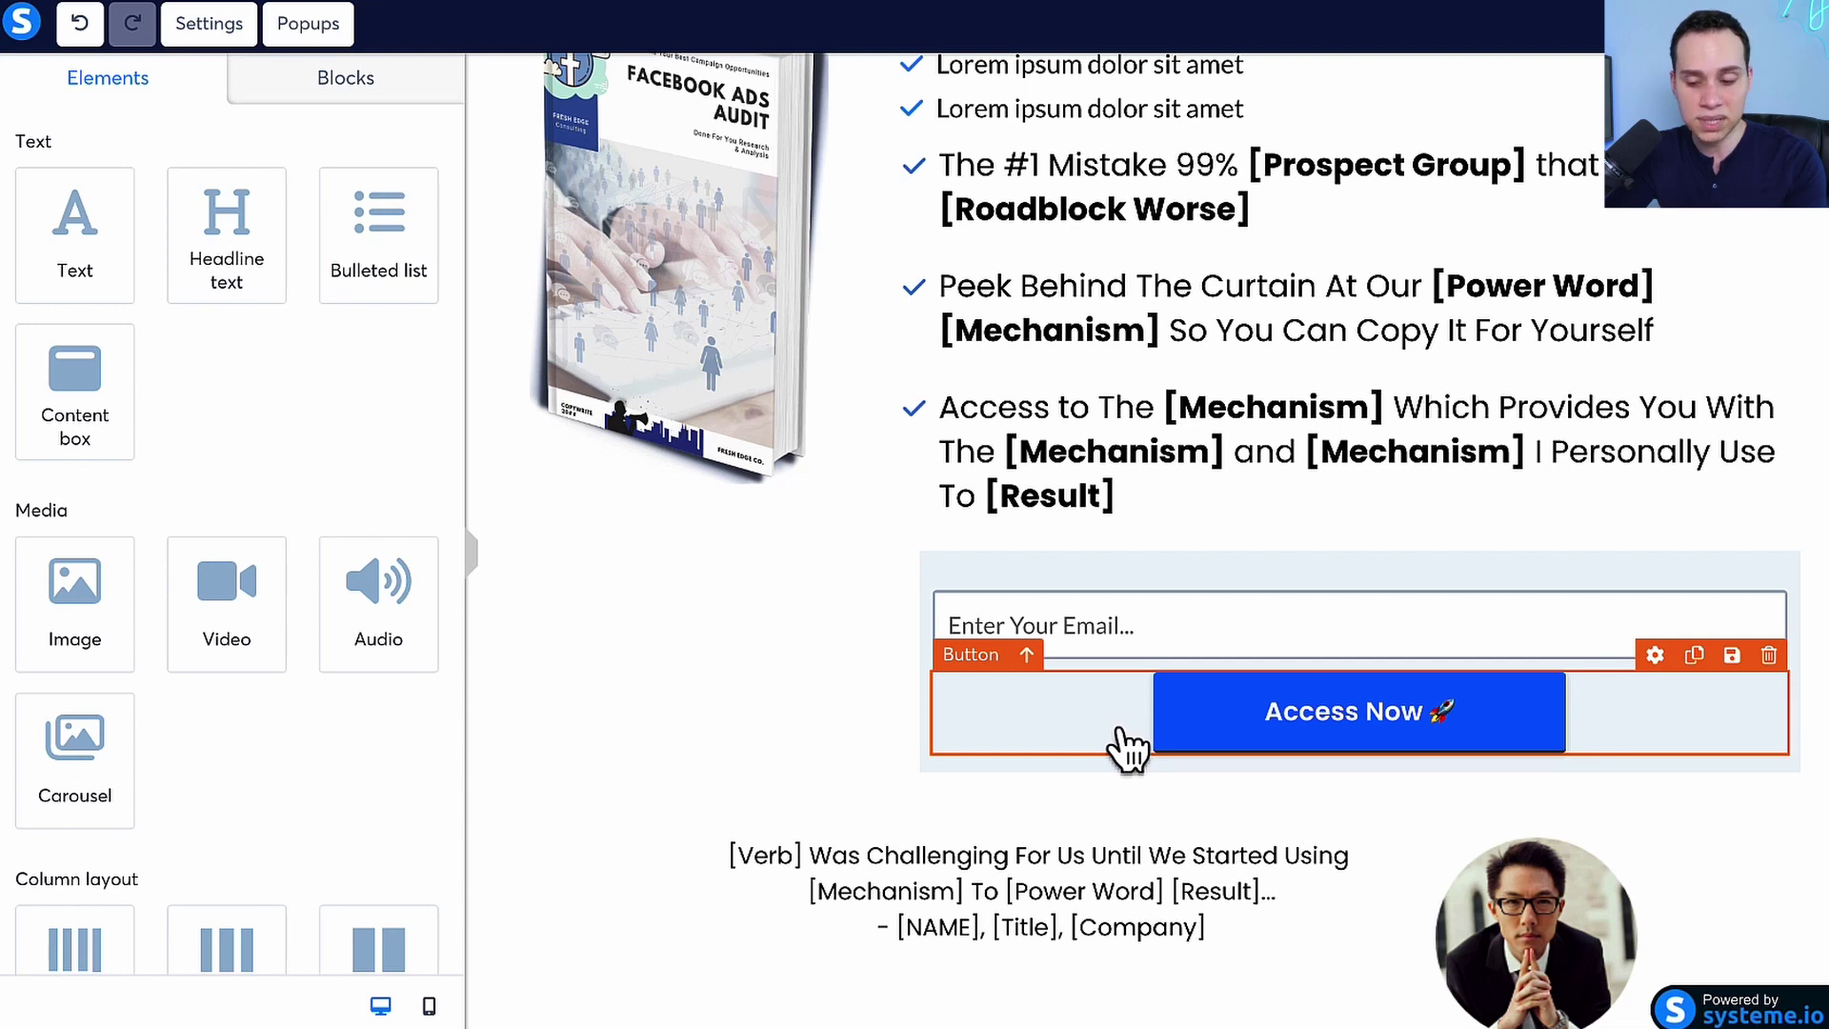
scroll(1129, 748, "up", 4)
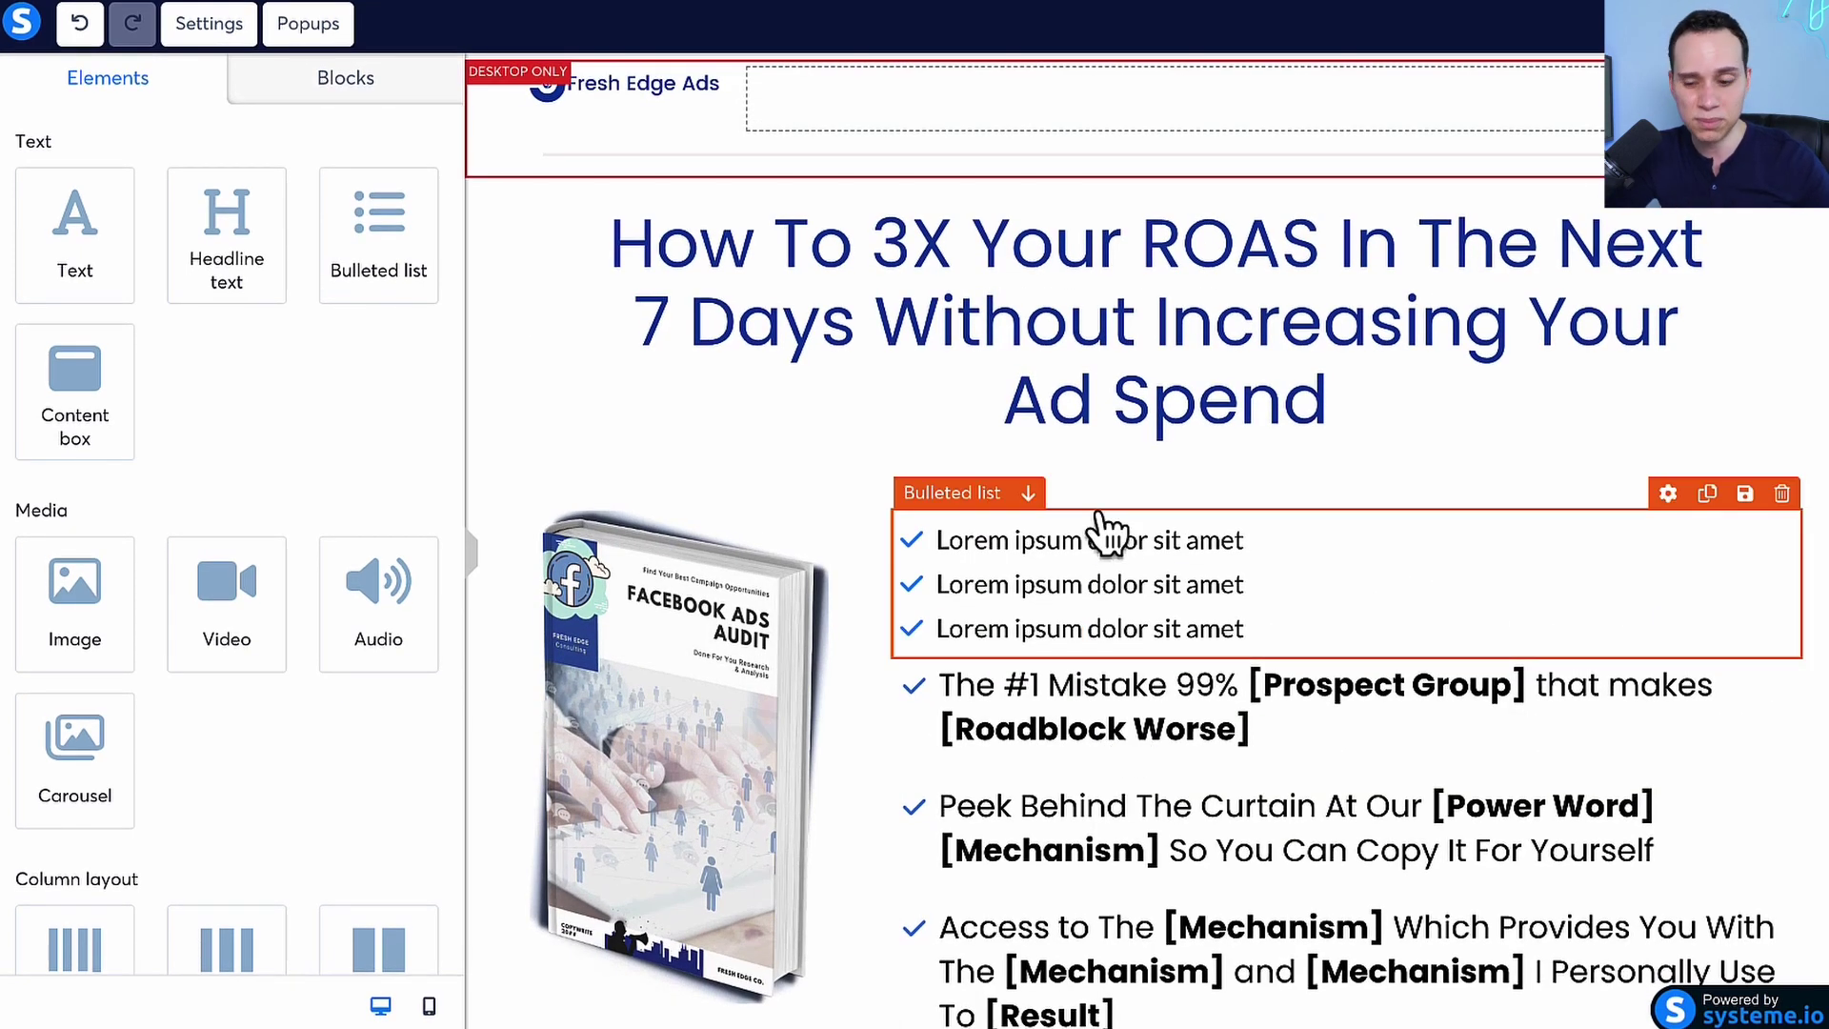
scroll(1100, 533, "down", 1)
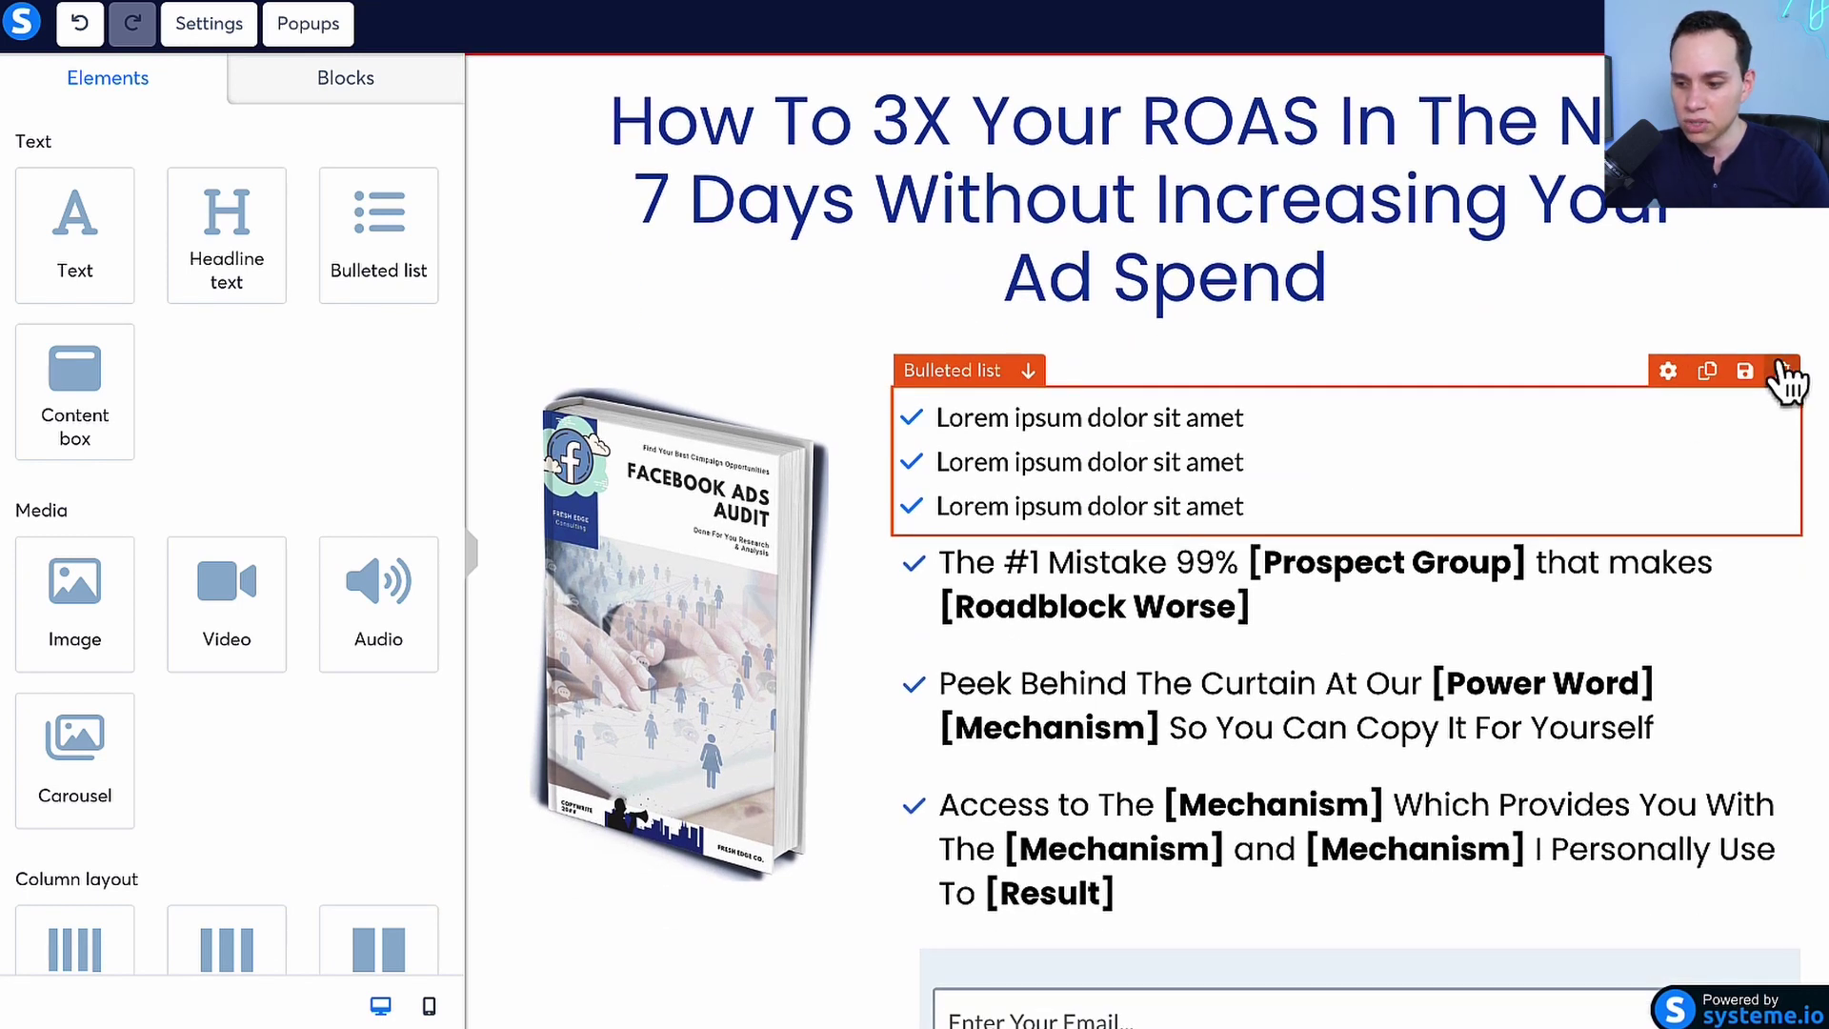
left_click(1782, 372)
left_click(1018, 151)
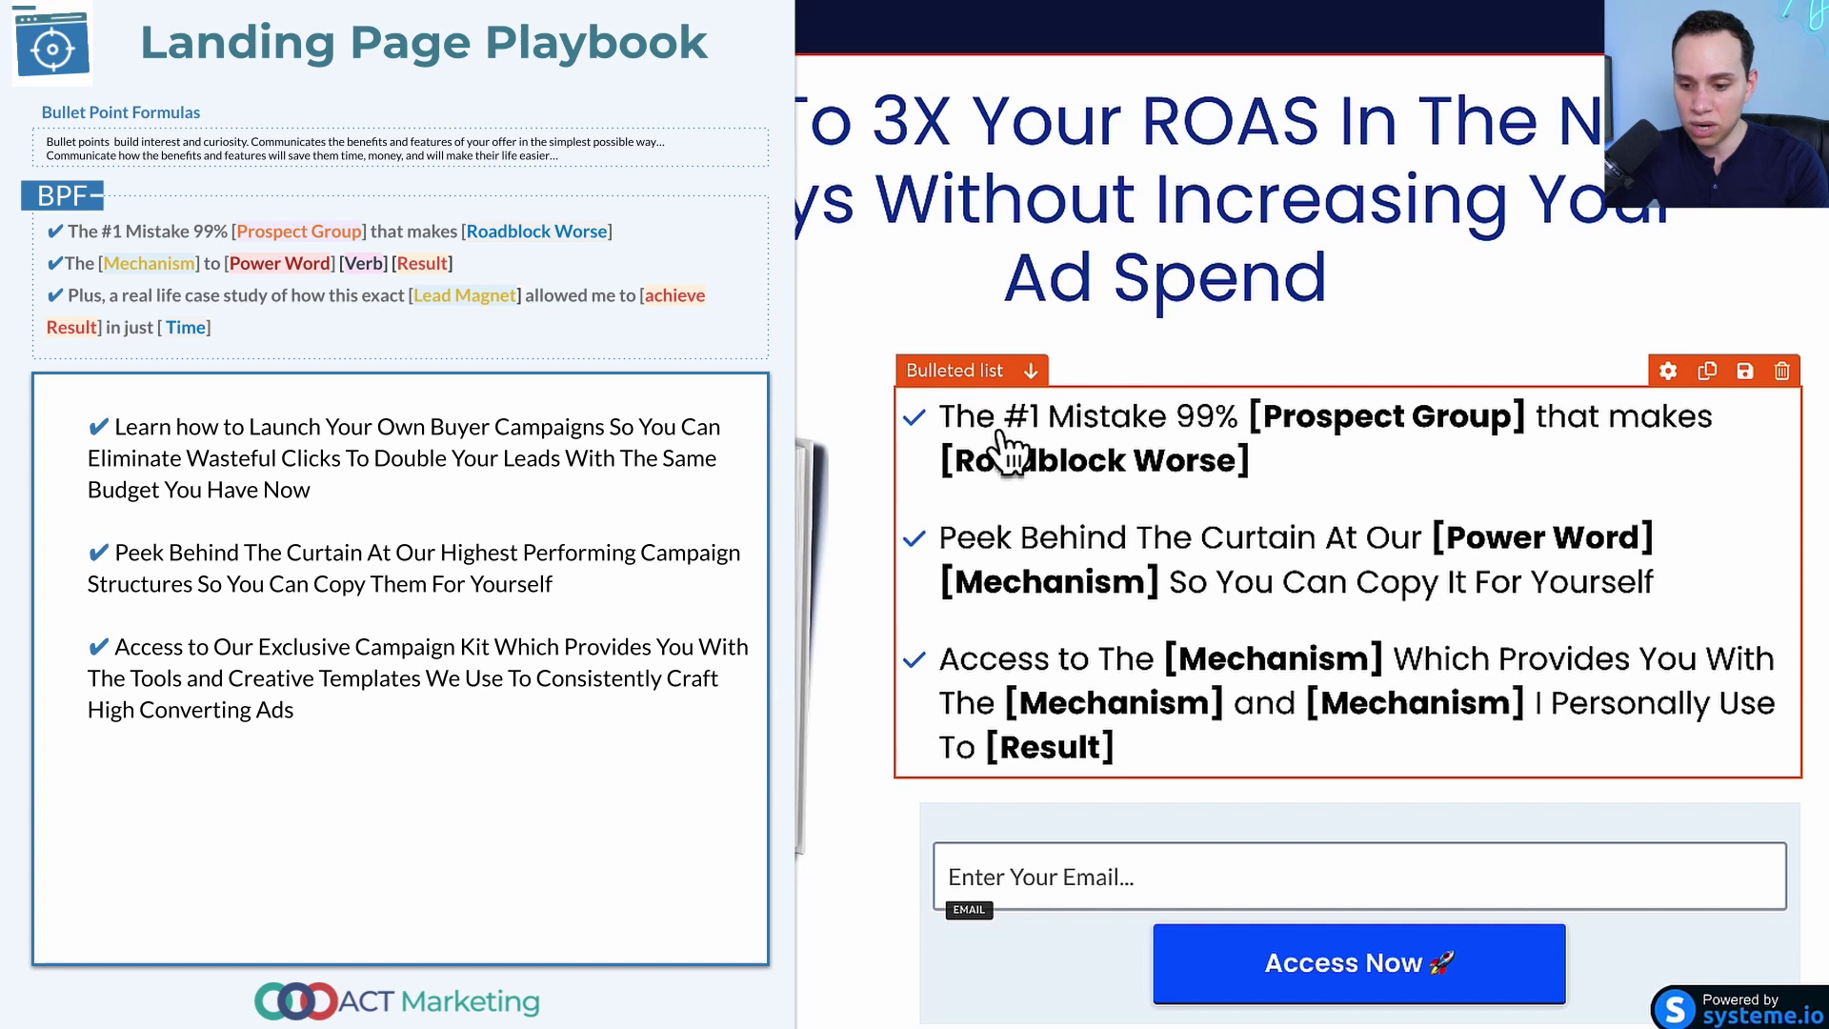
Step: Replace the template's bullet texts with the playbook's three: "Learn how to Launch Your Own Buyer Campaigns…", "Peek Behind The Curtain…" and "Access to Our Exclusive Campaign Kit…"
left_click(941, 417)
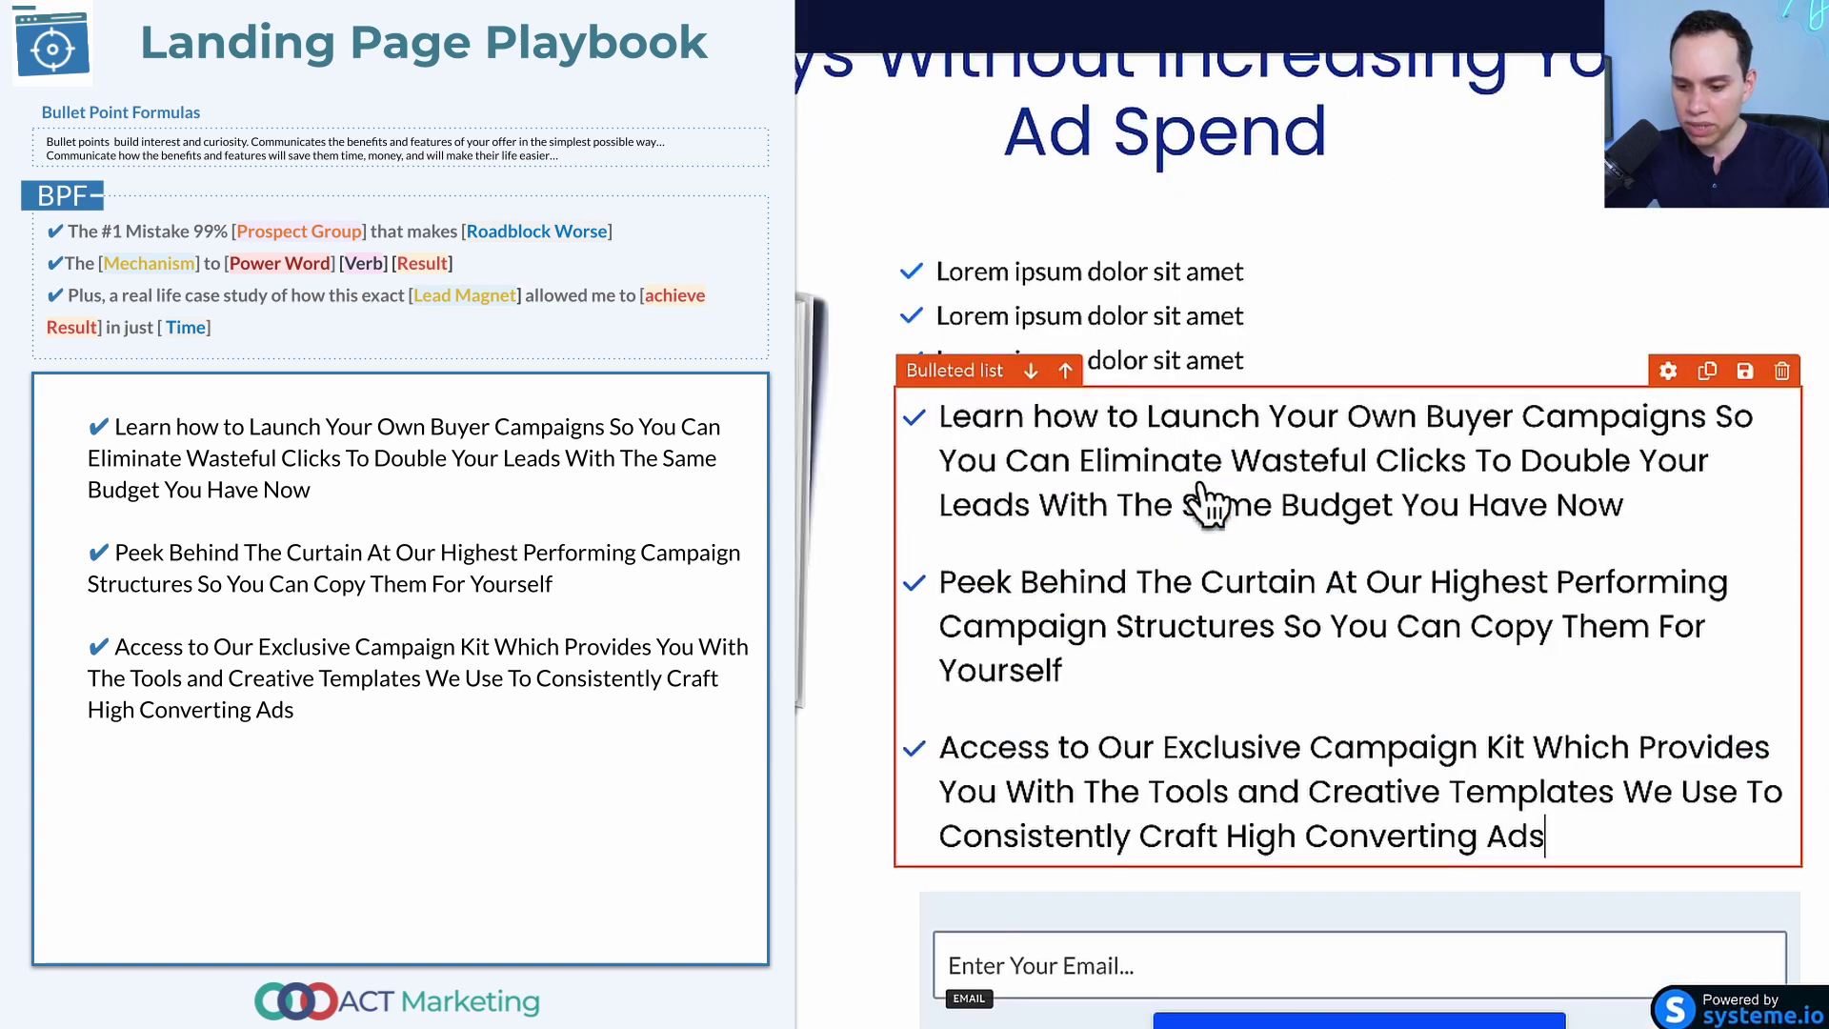
Step: Remove the leftover Lorem ipsum bulleted list above the rewritten bullets
scroll(1105, 400, "down", 1)
left_click(1306, 257)
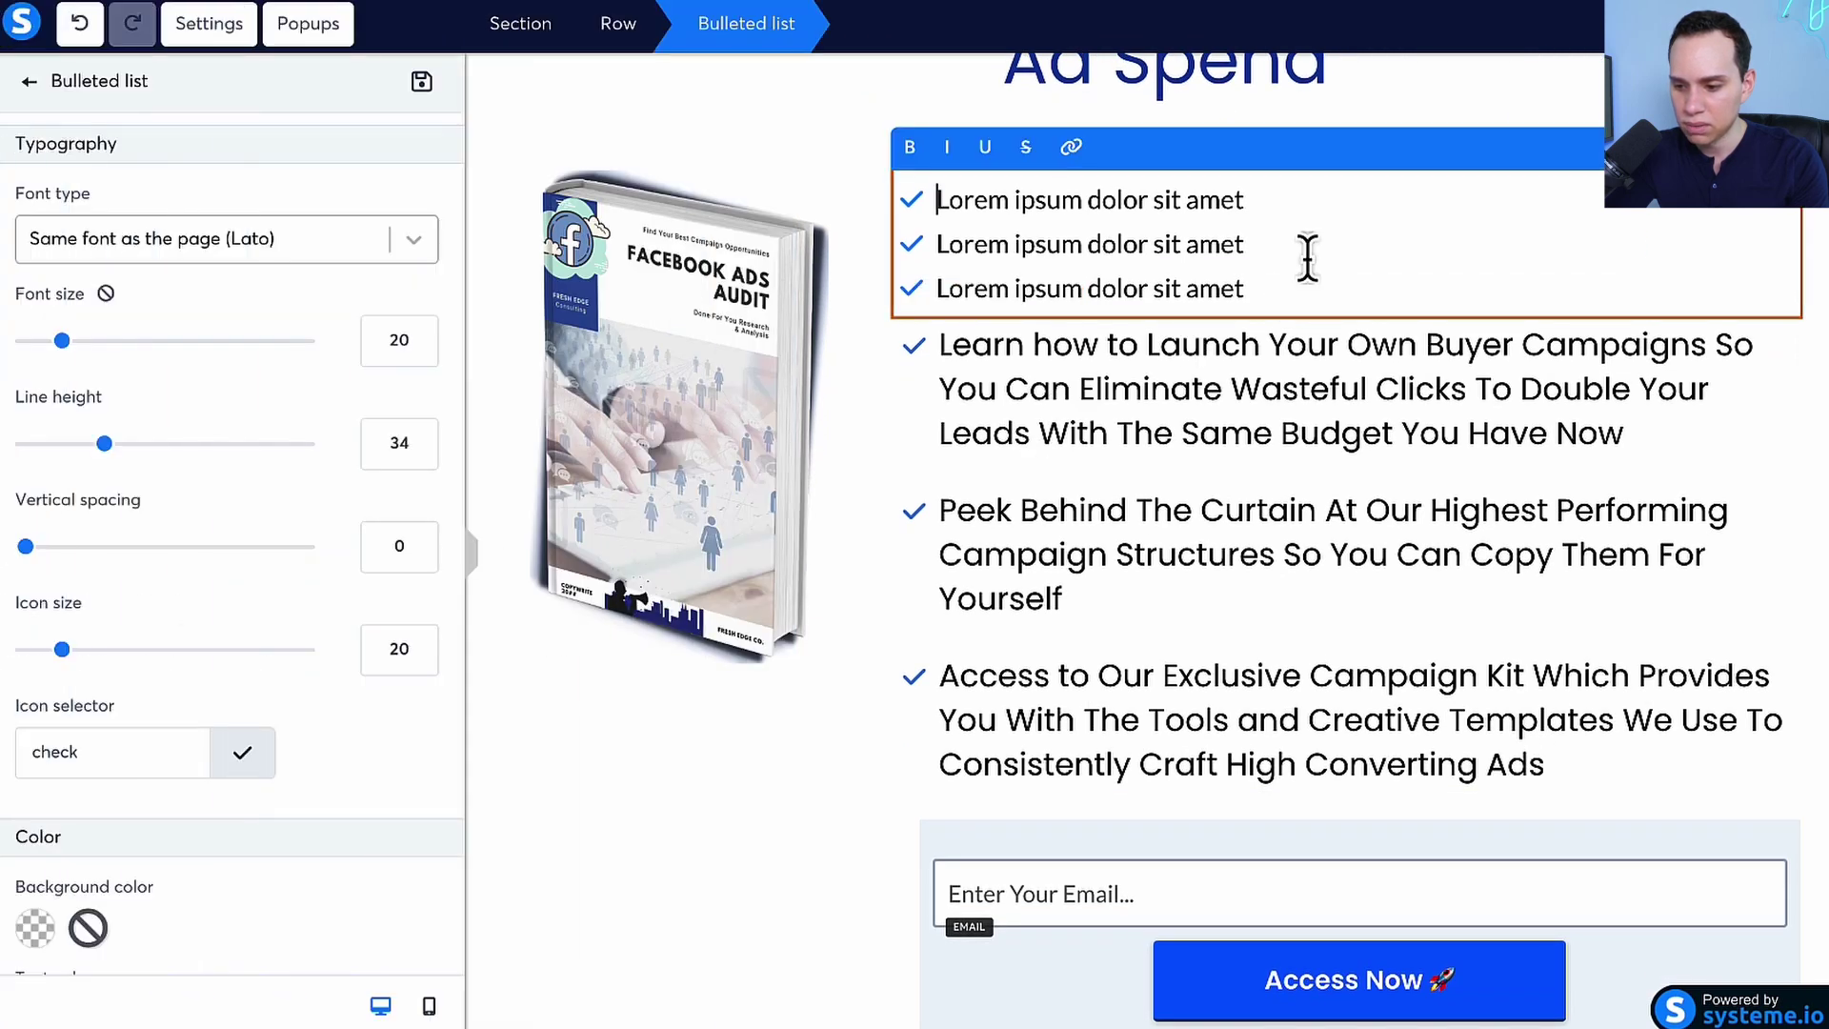
key("Escape")
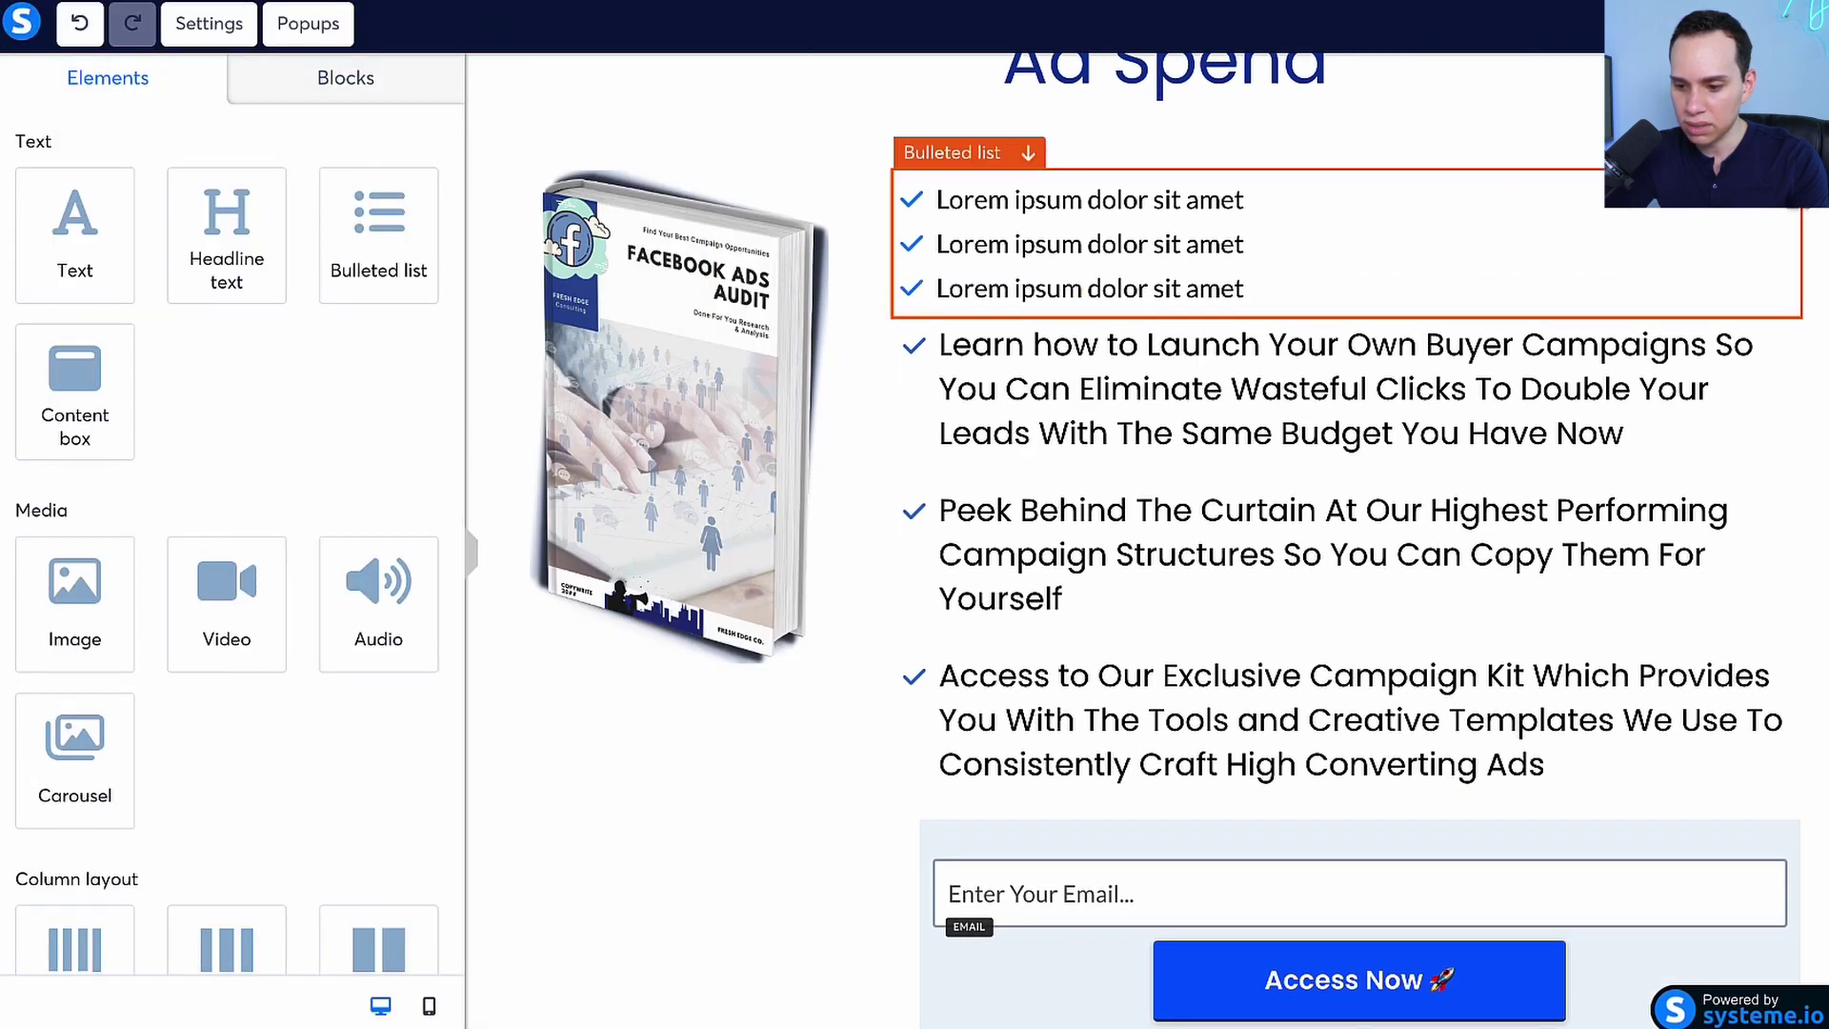
key("Delete")
left_click(1020, 155)
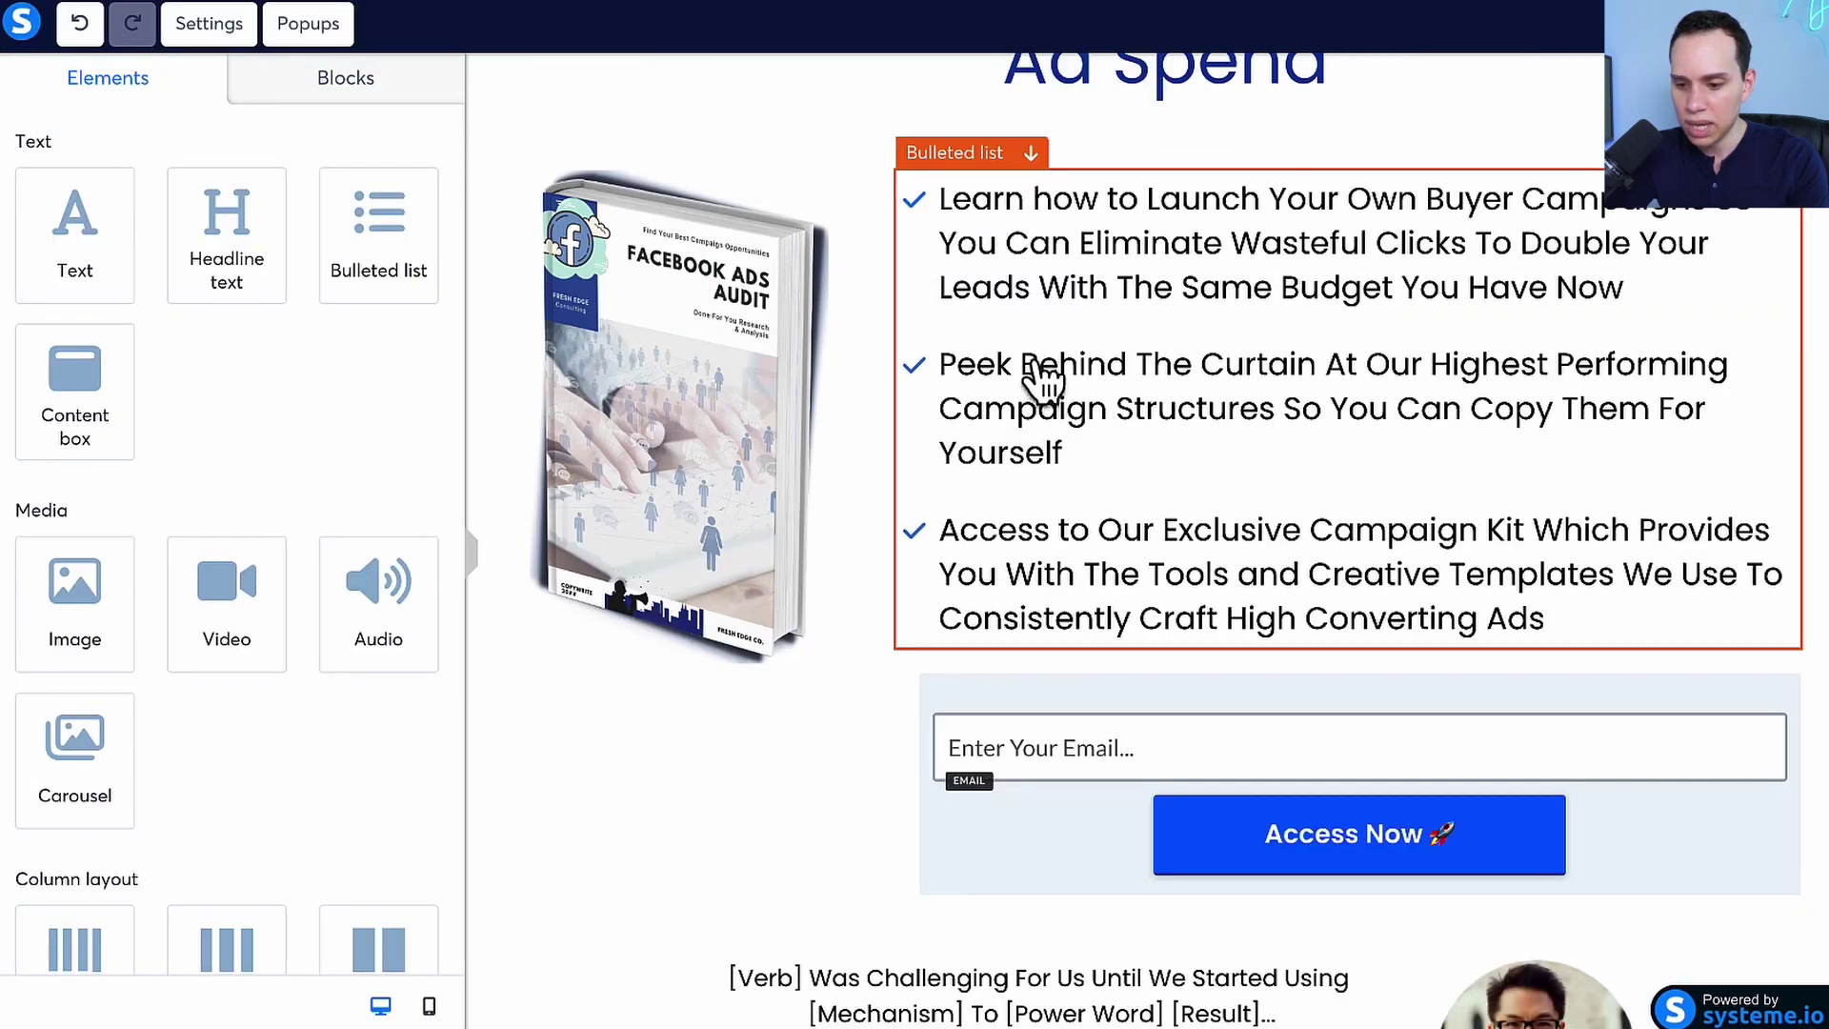
Step: Make "Double Your Leads With The Same Budget You Have Now" bold in the first bullet
left_click(1153, 257)
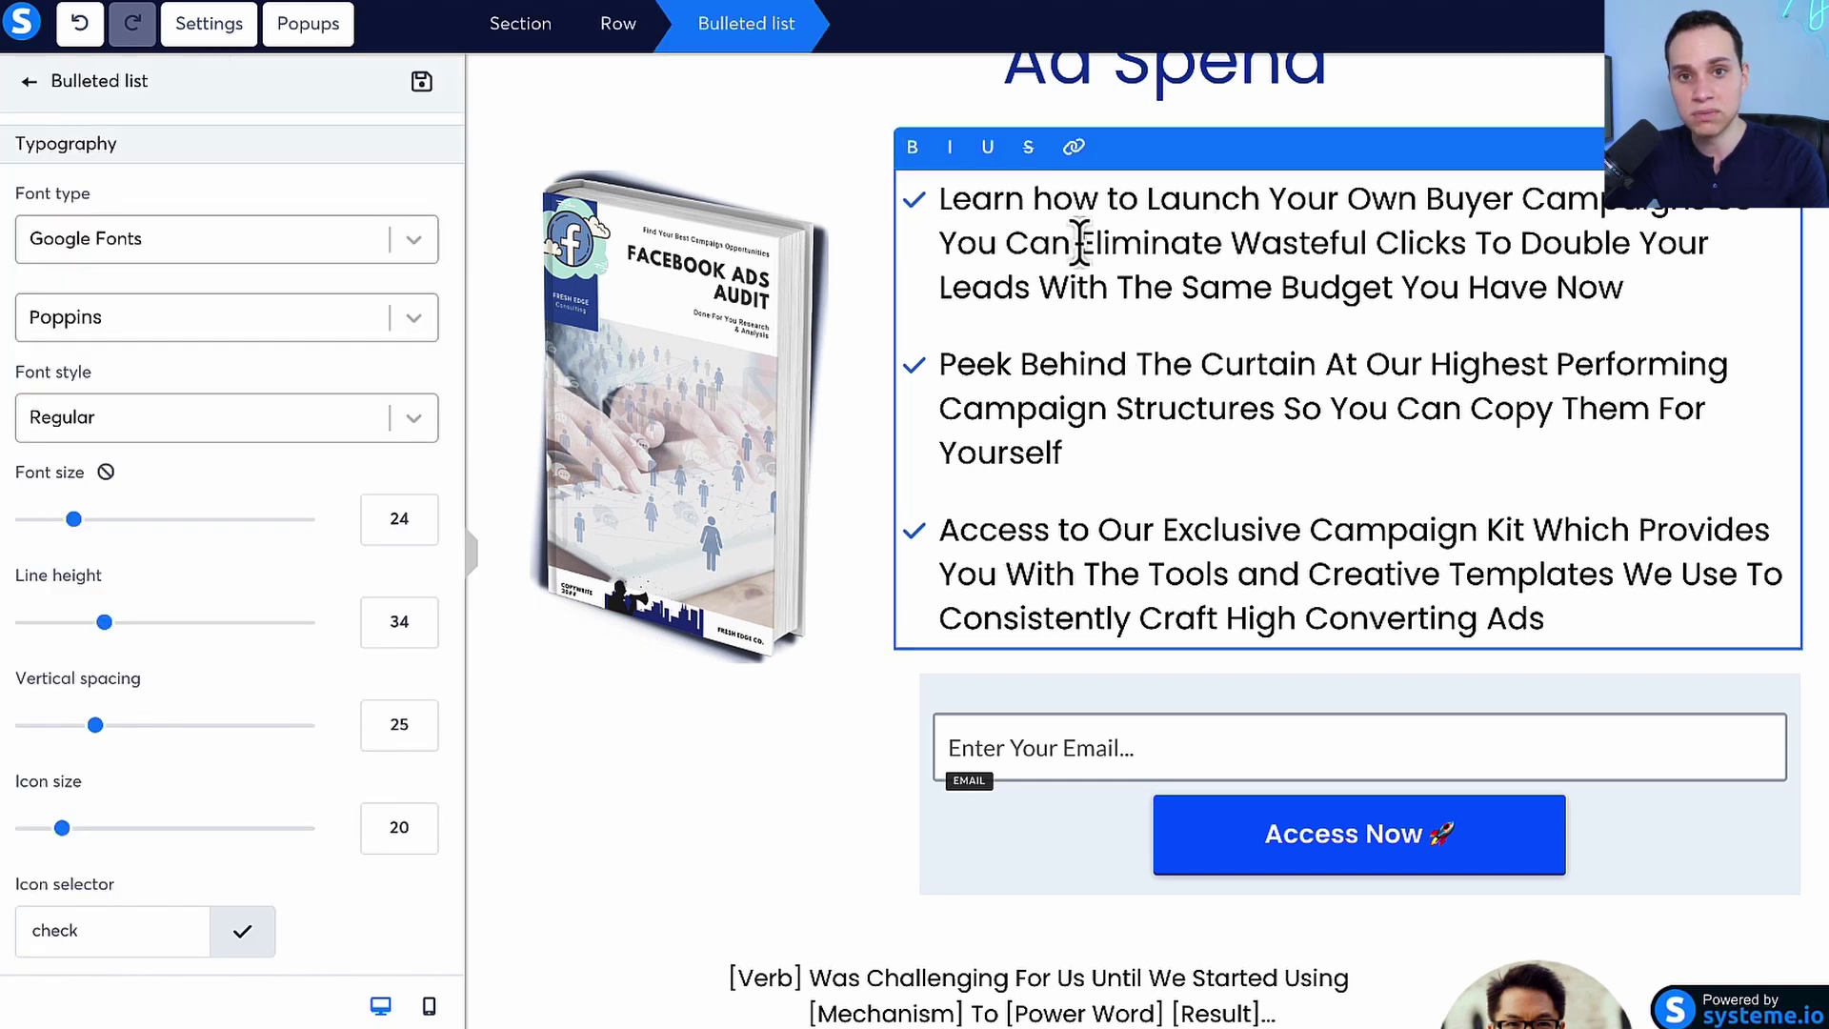
left_click(1079, 243)
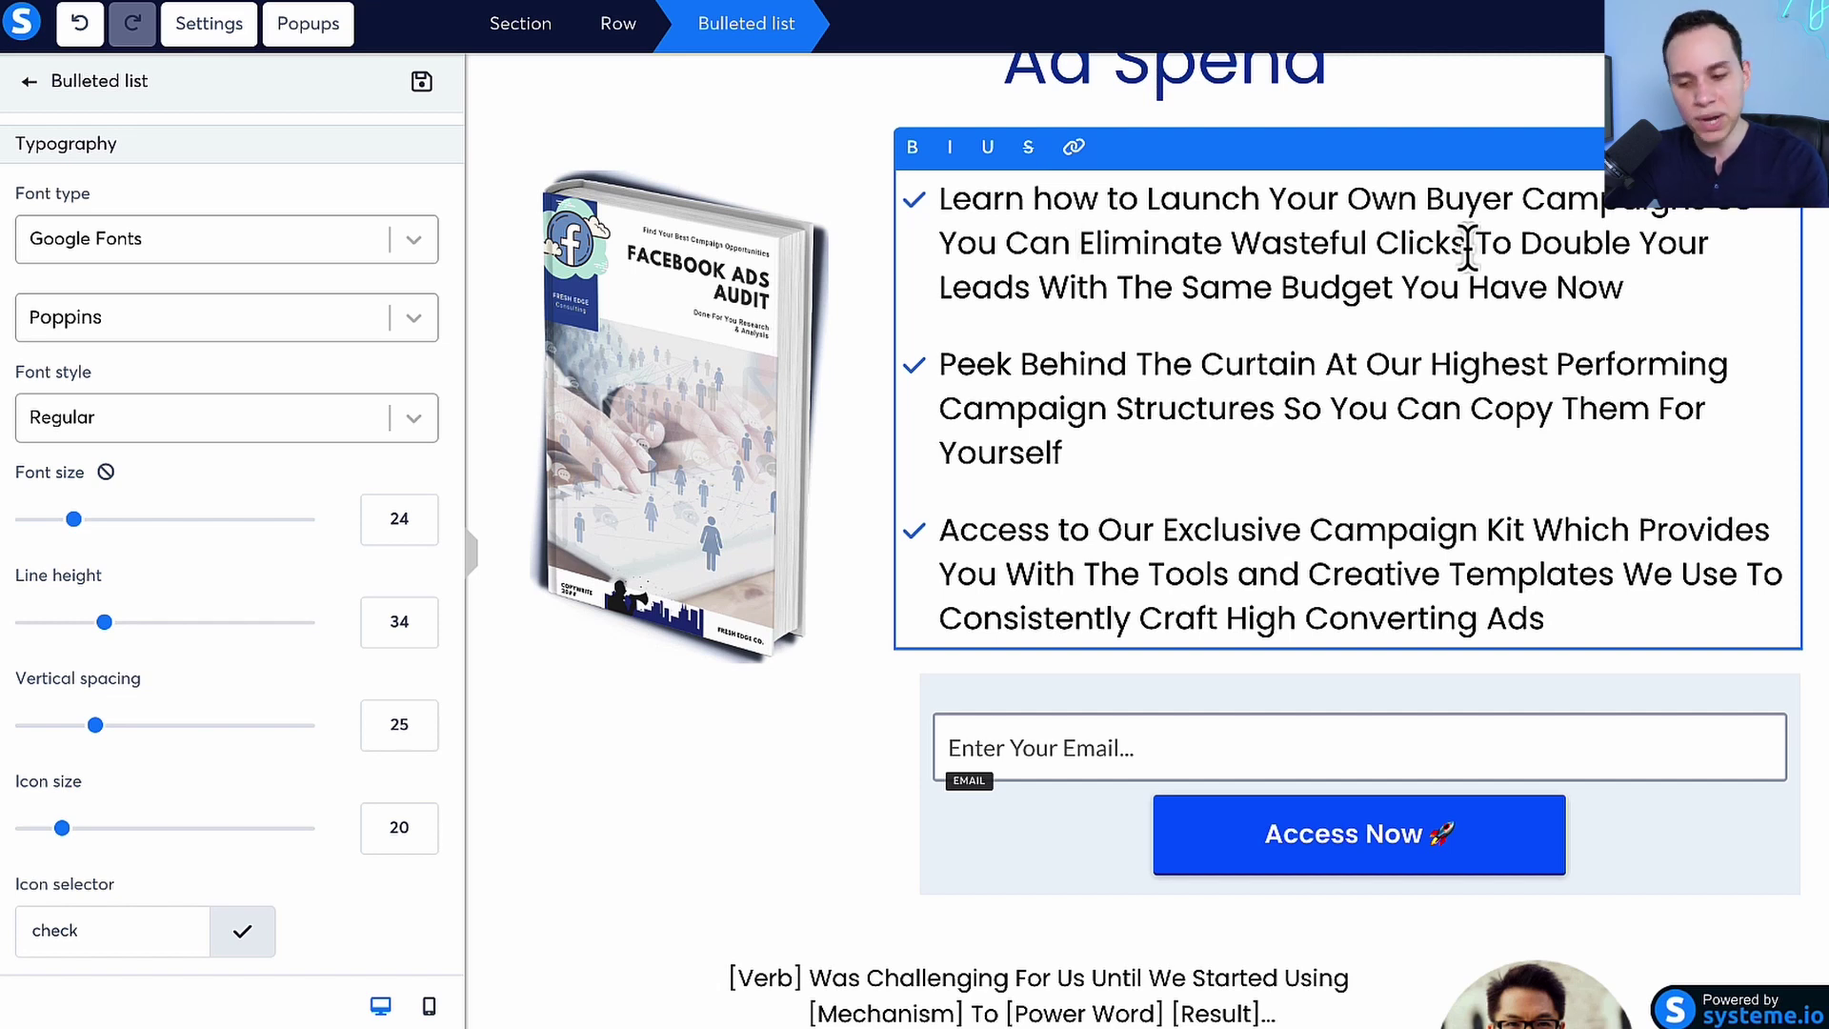
left_click(1467, 246, "shift")
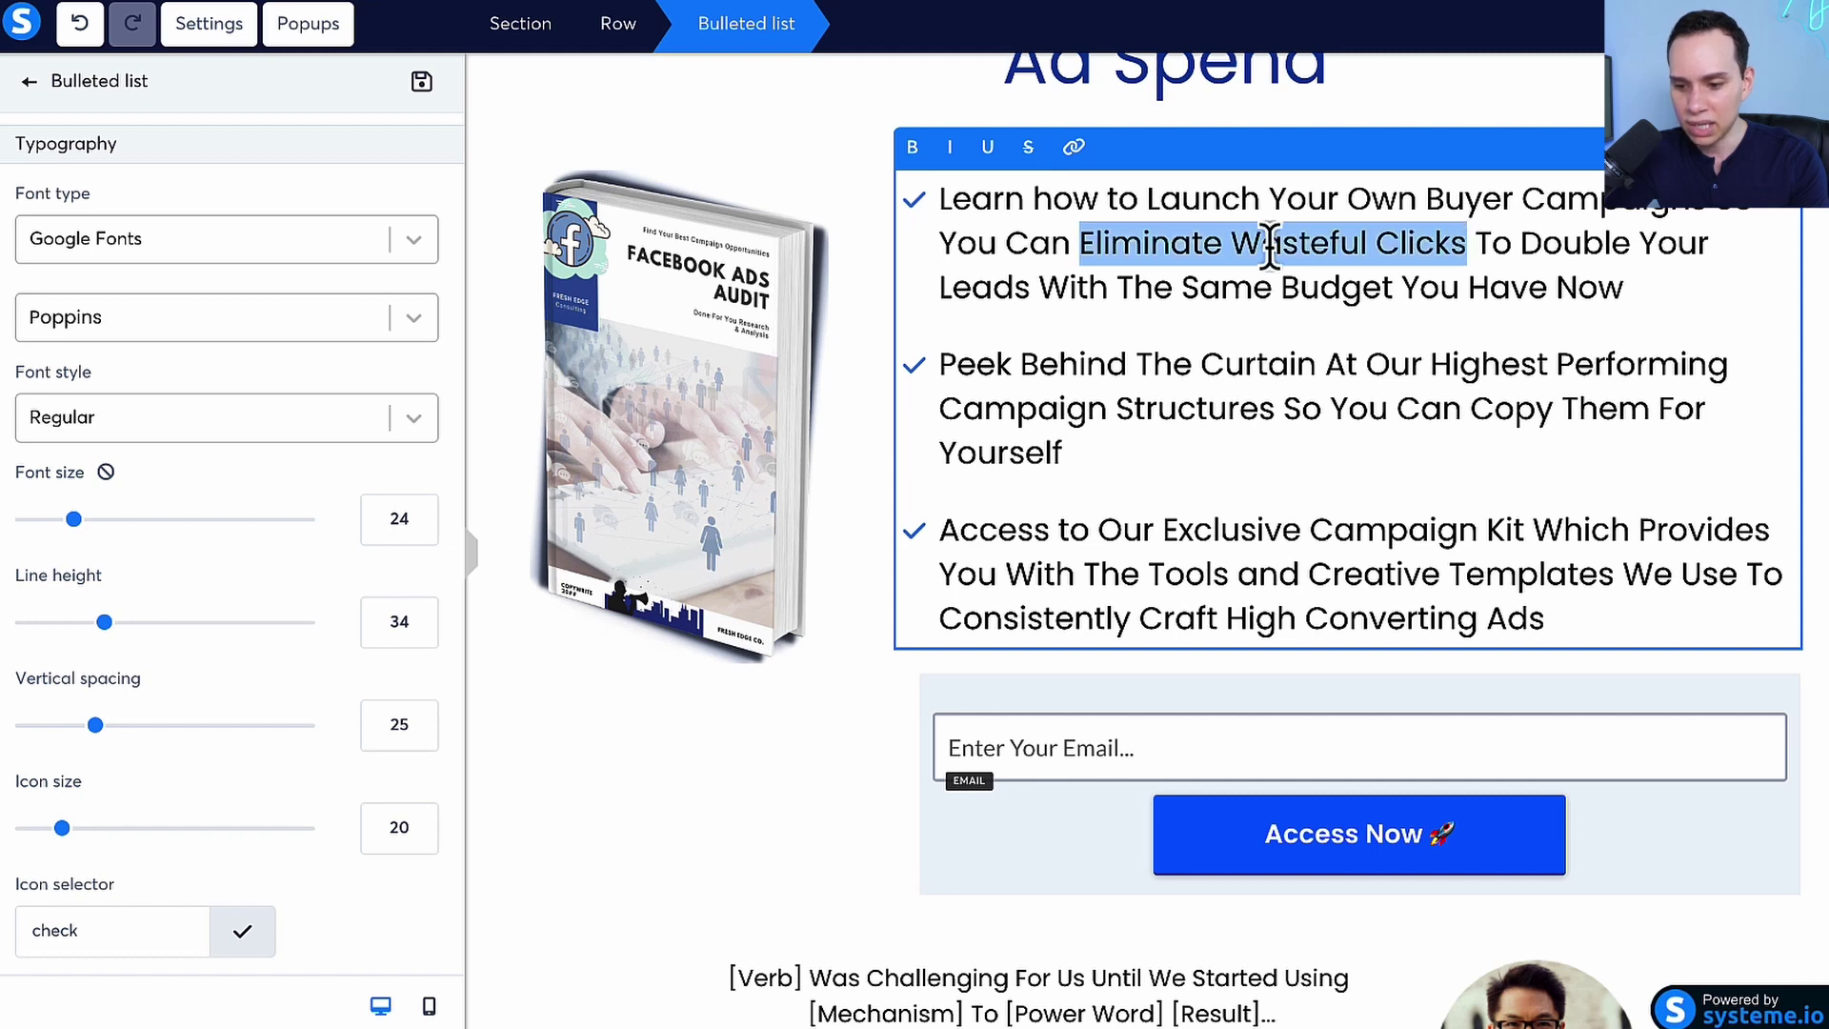
left_click(1521, 245)
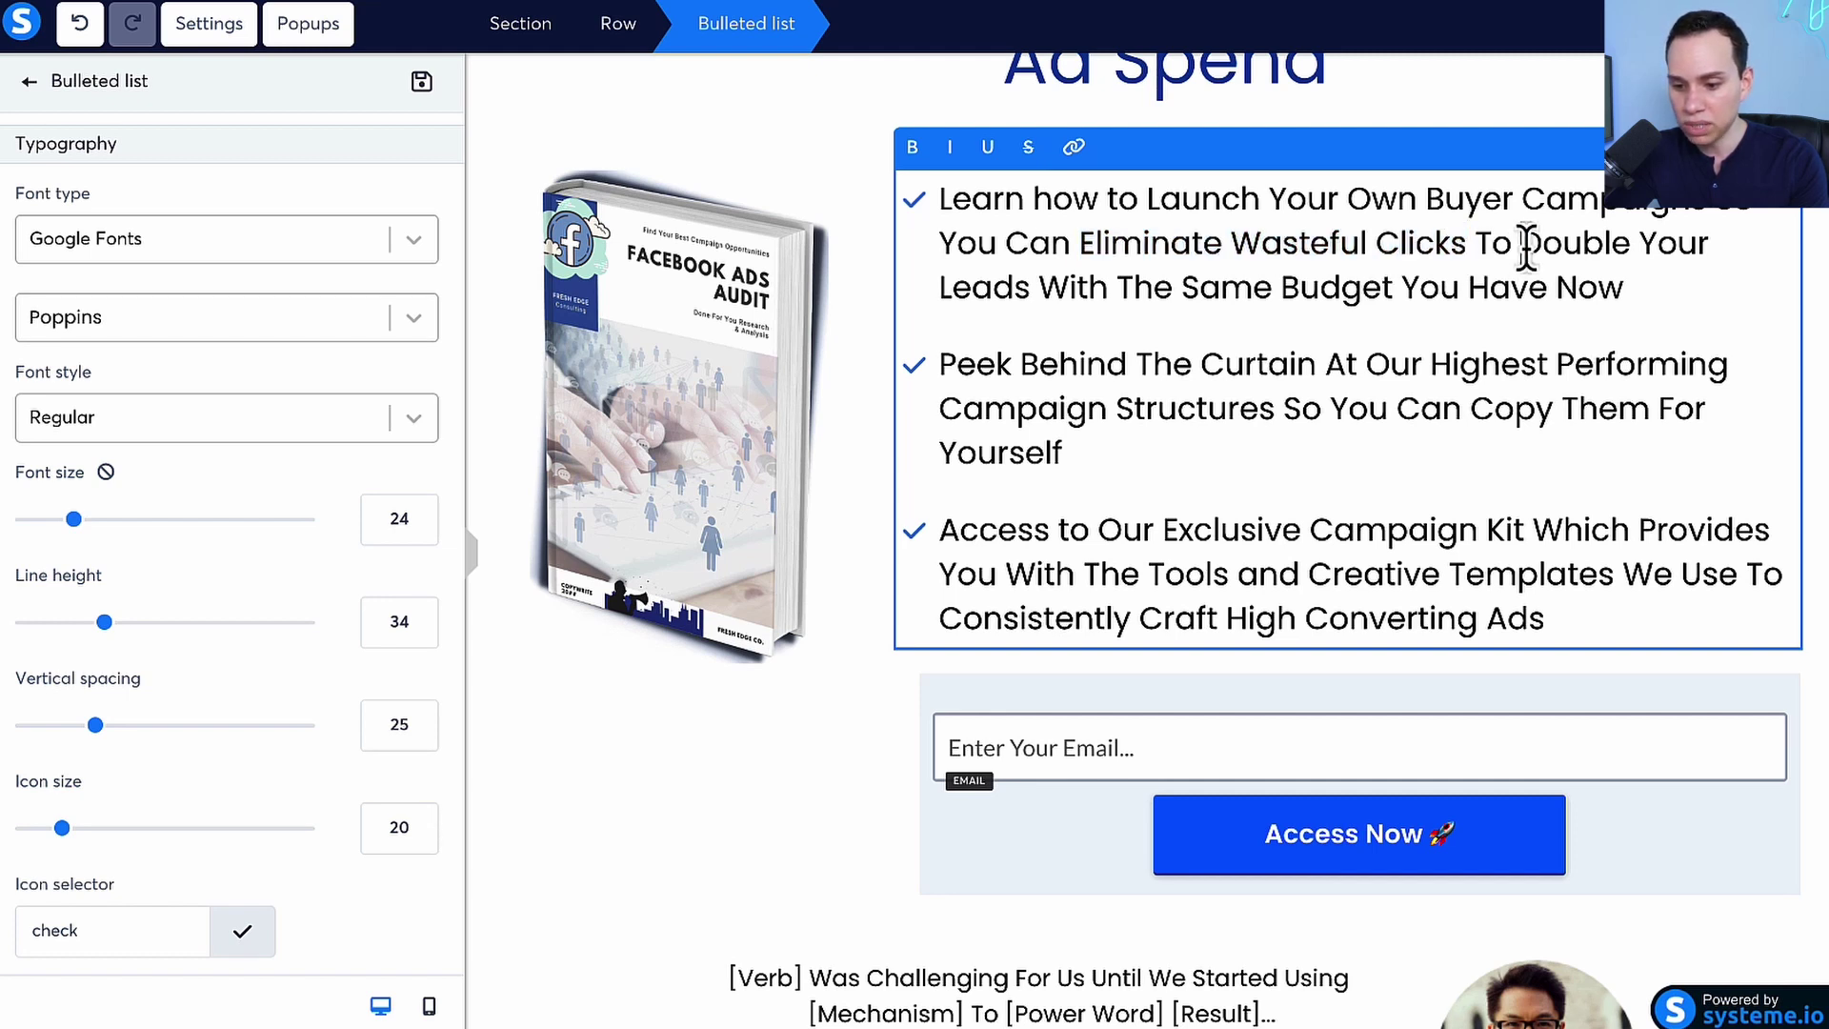
left_click(1627, 291, "shift")
key("ctrl+b")
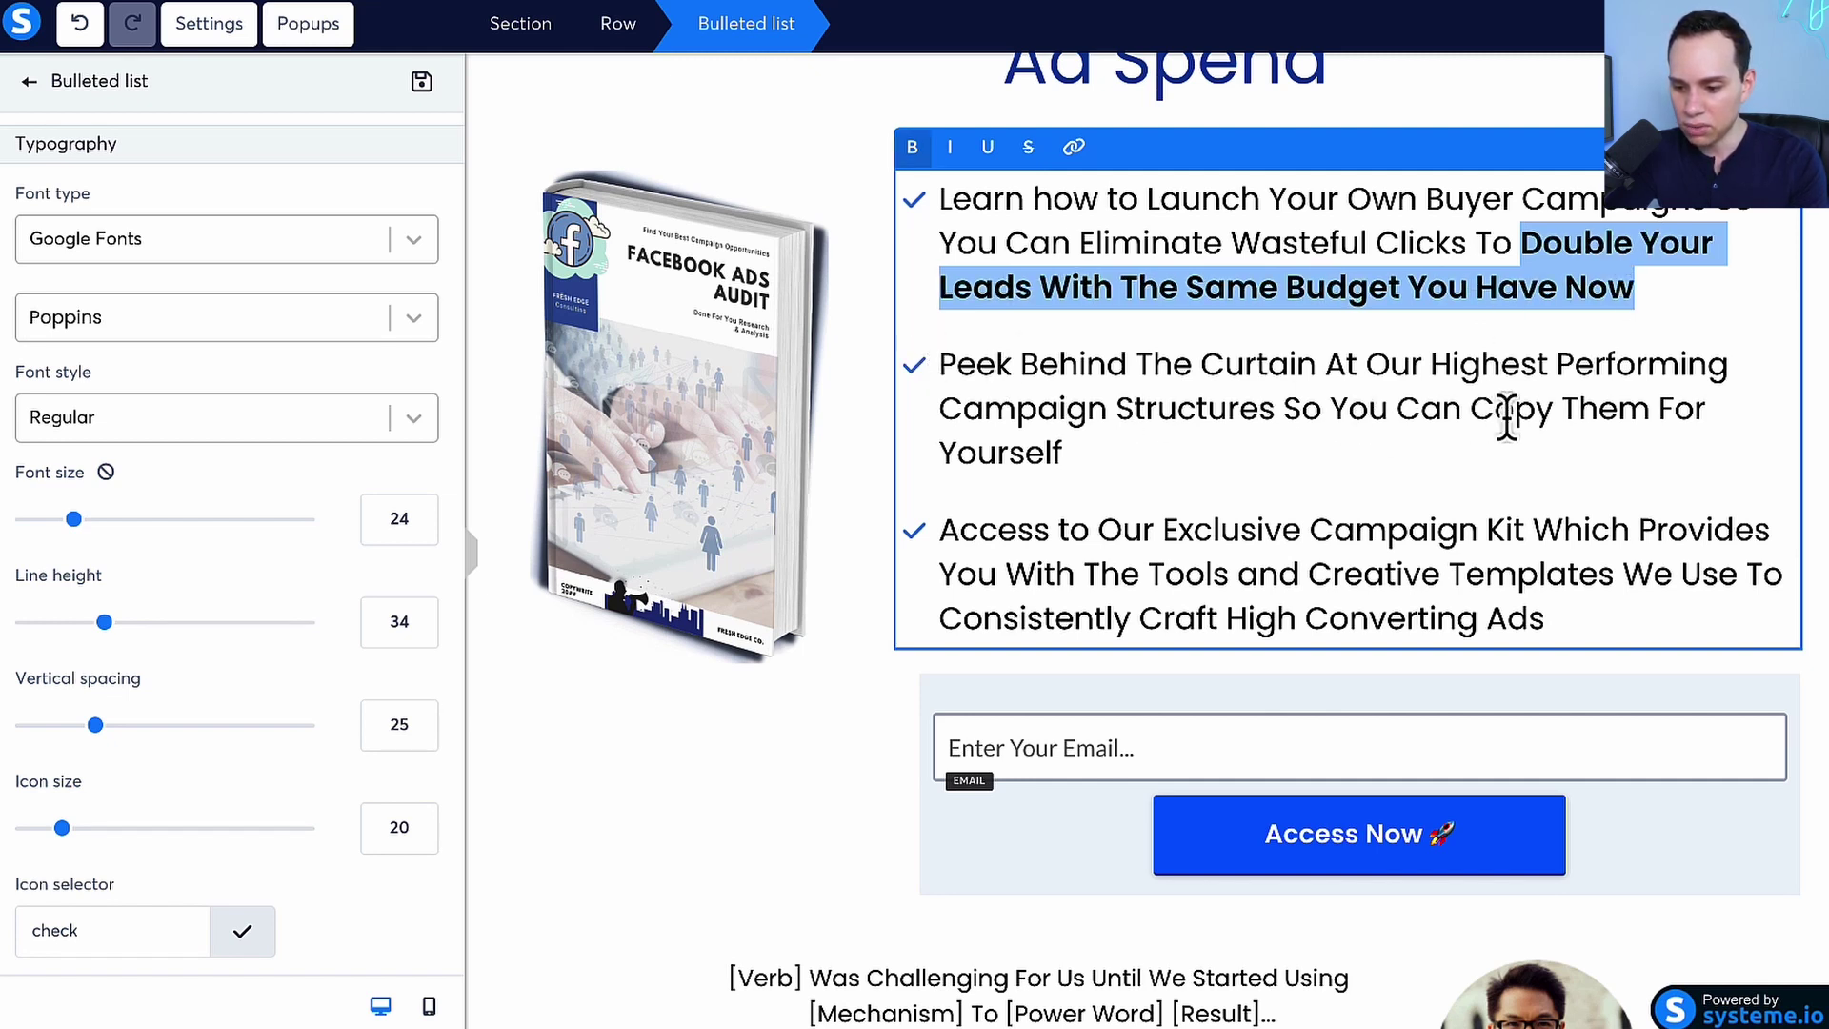
Step: Make "Highest Performing Campaign Structures" bold in the second bullet
left_click(1471, 412)
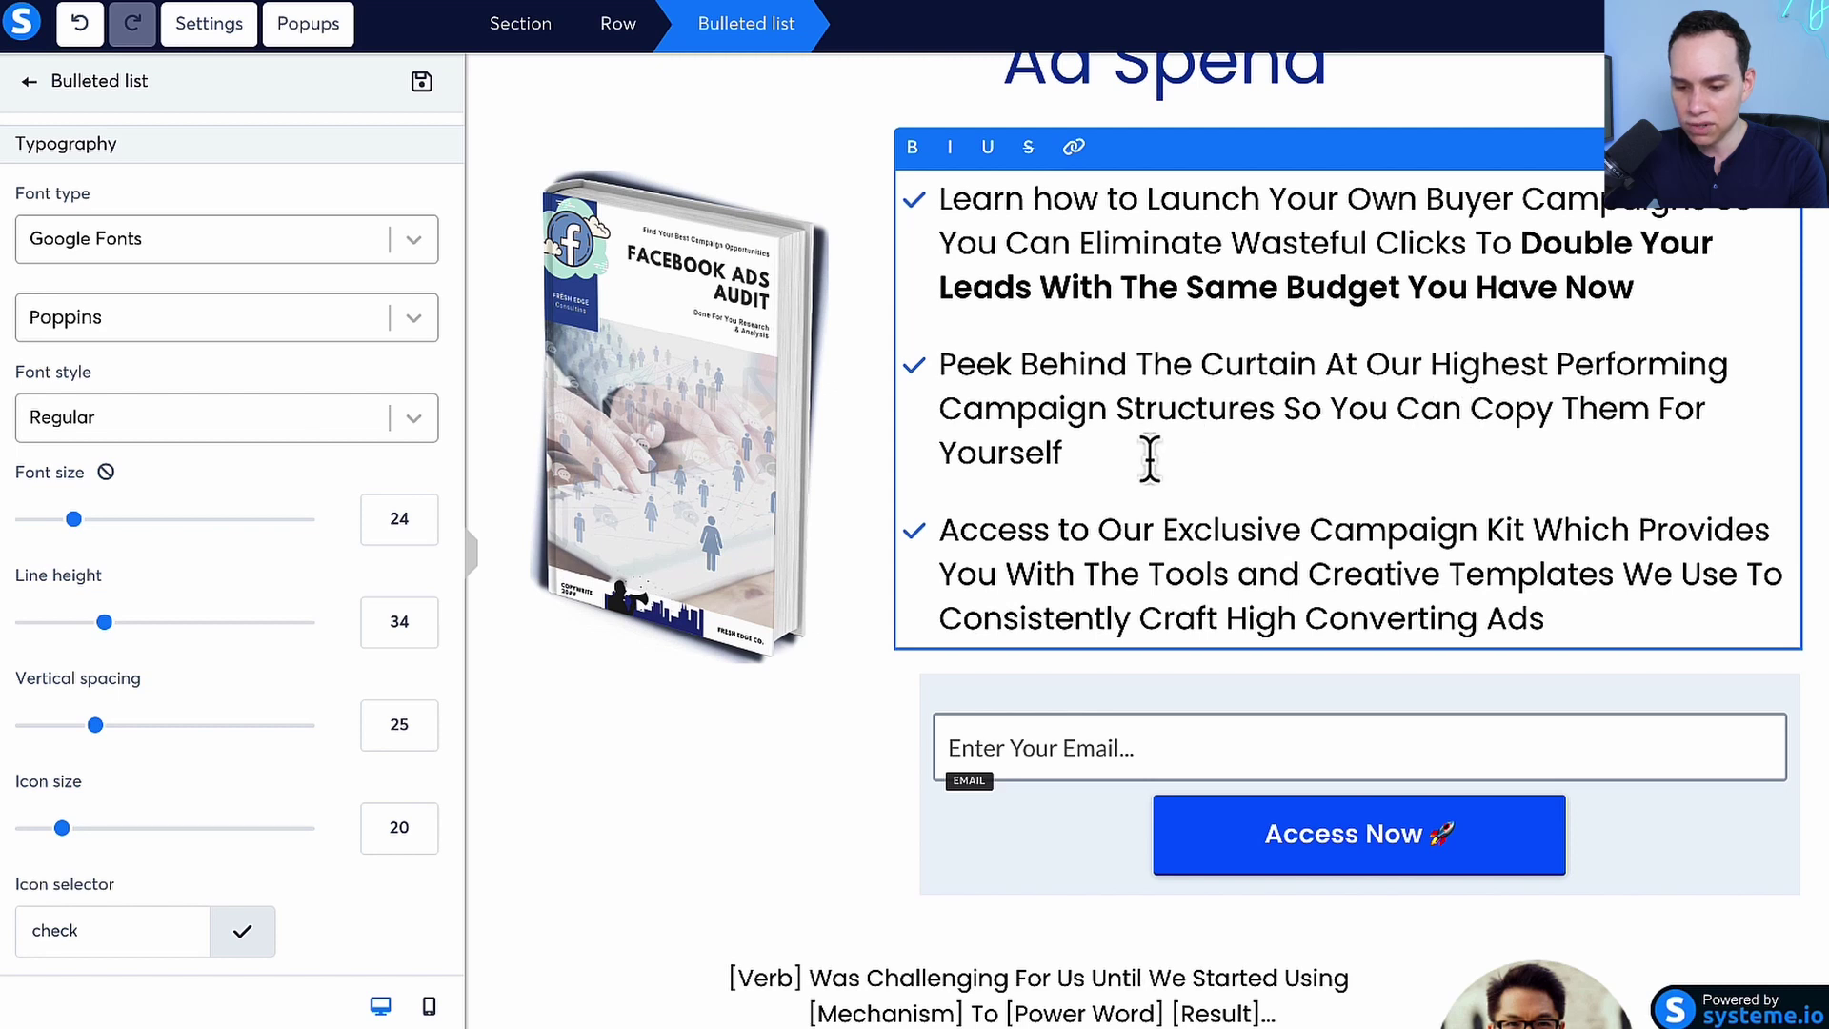
left_click(1069, 457, "shift")
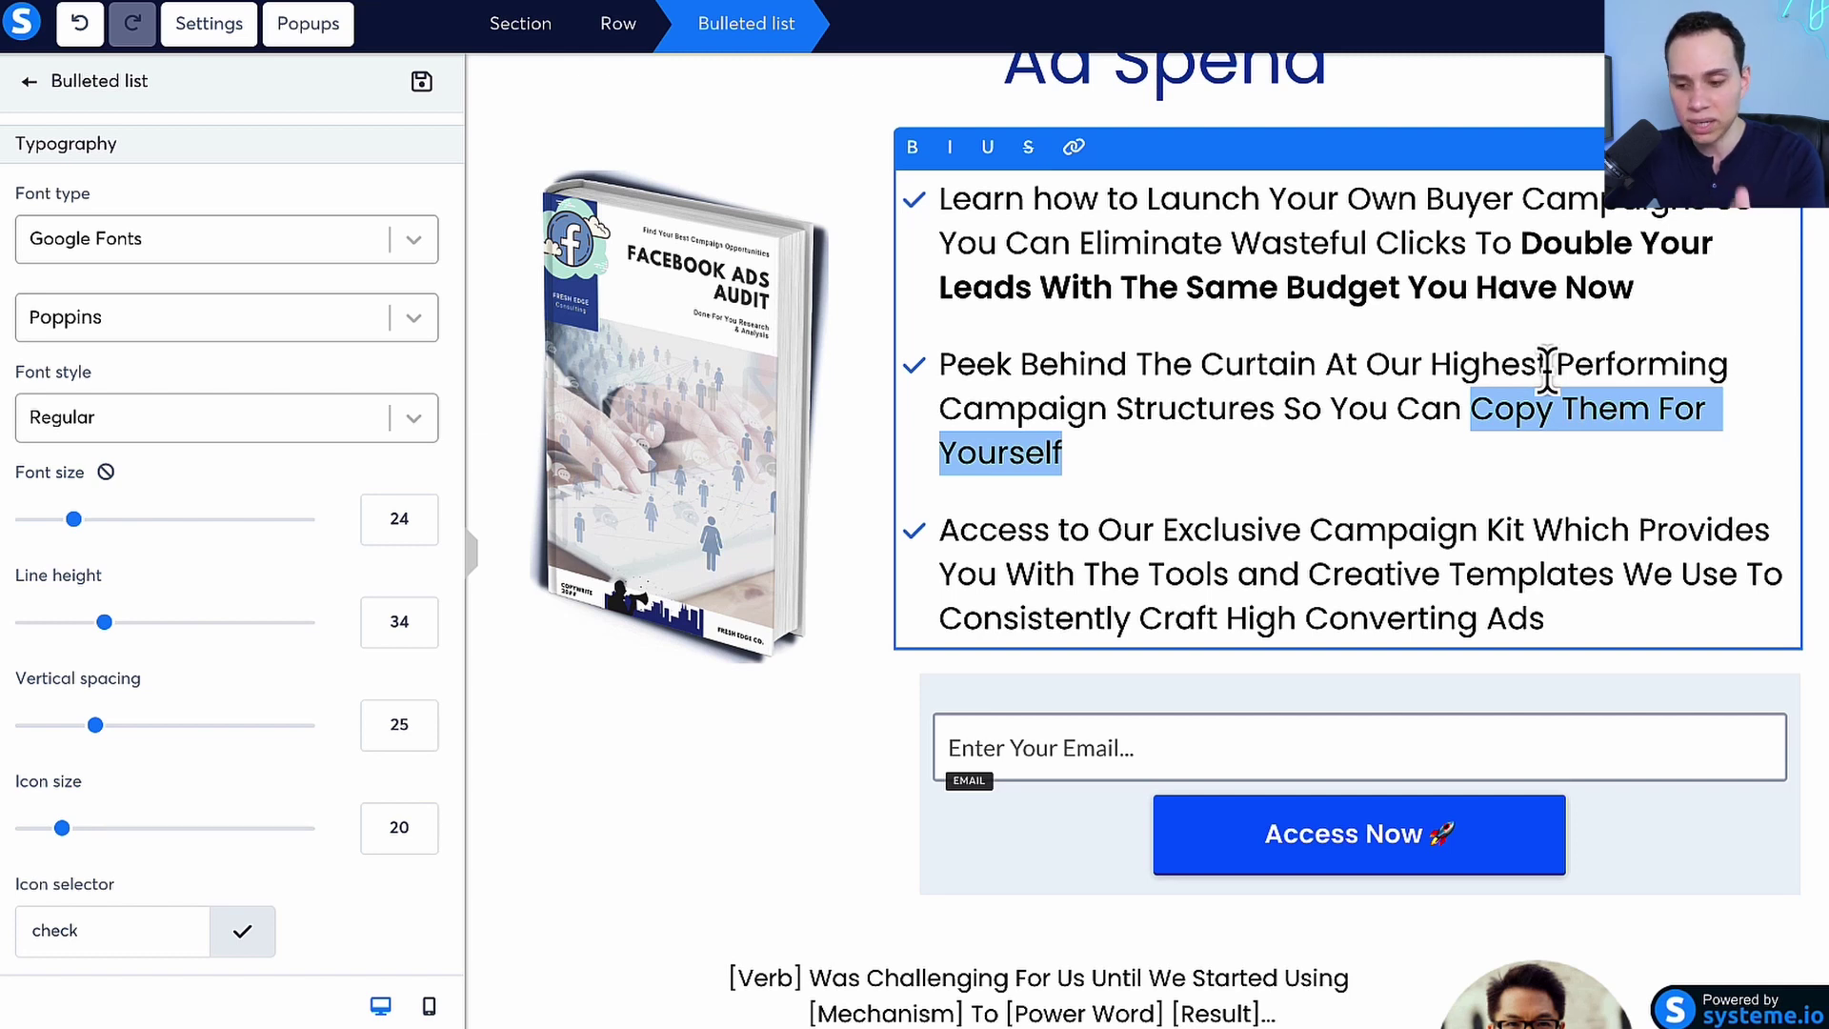
left_click(939, 364)
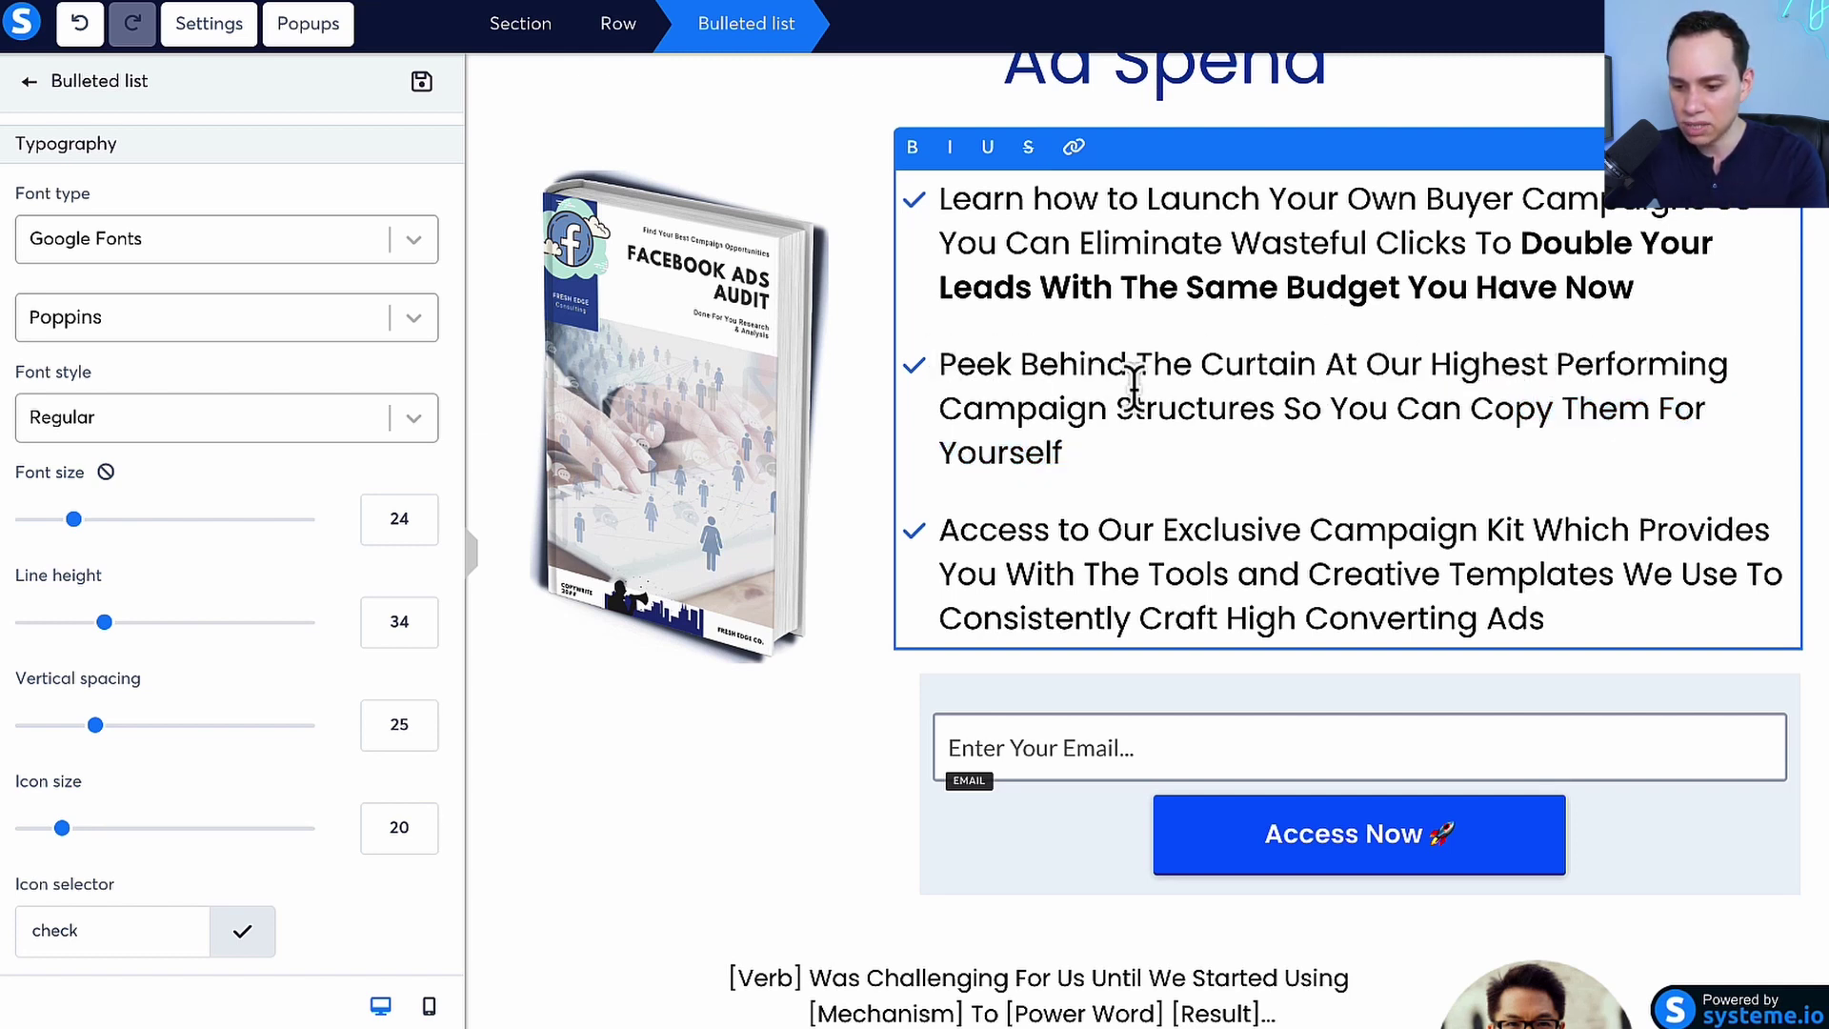
left_click(1431, 365)
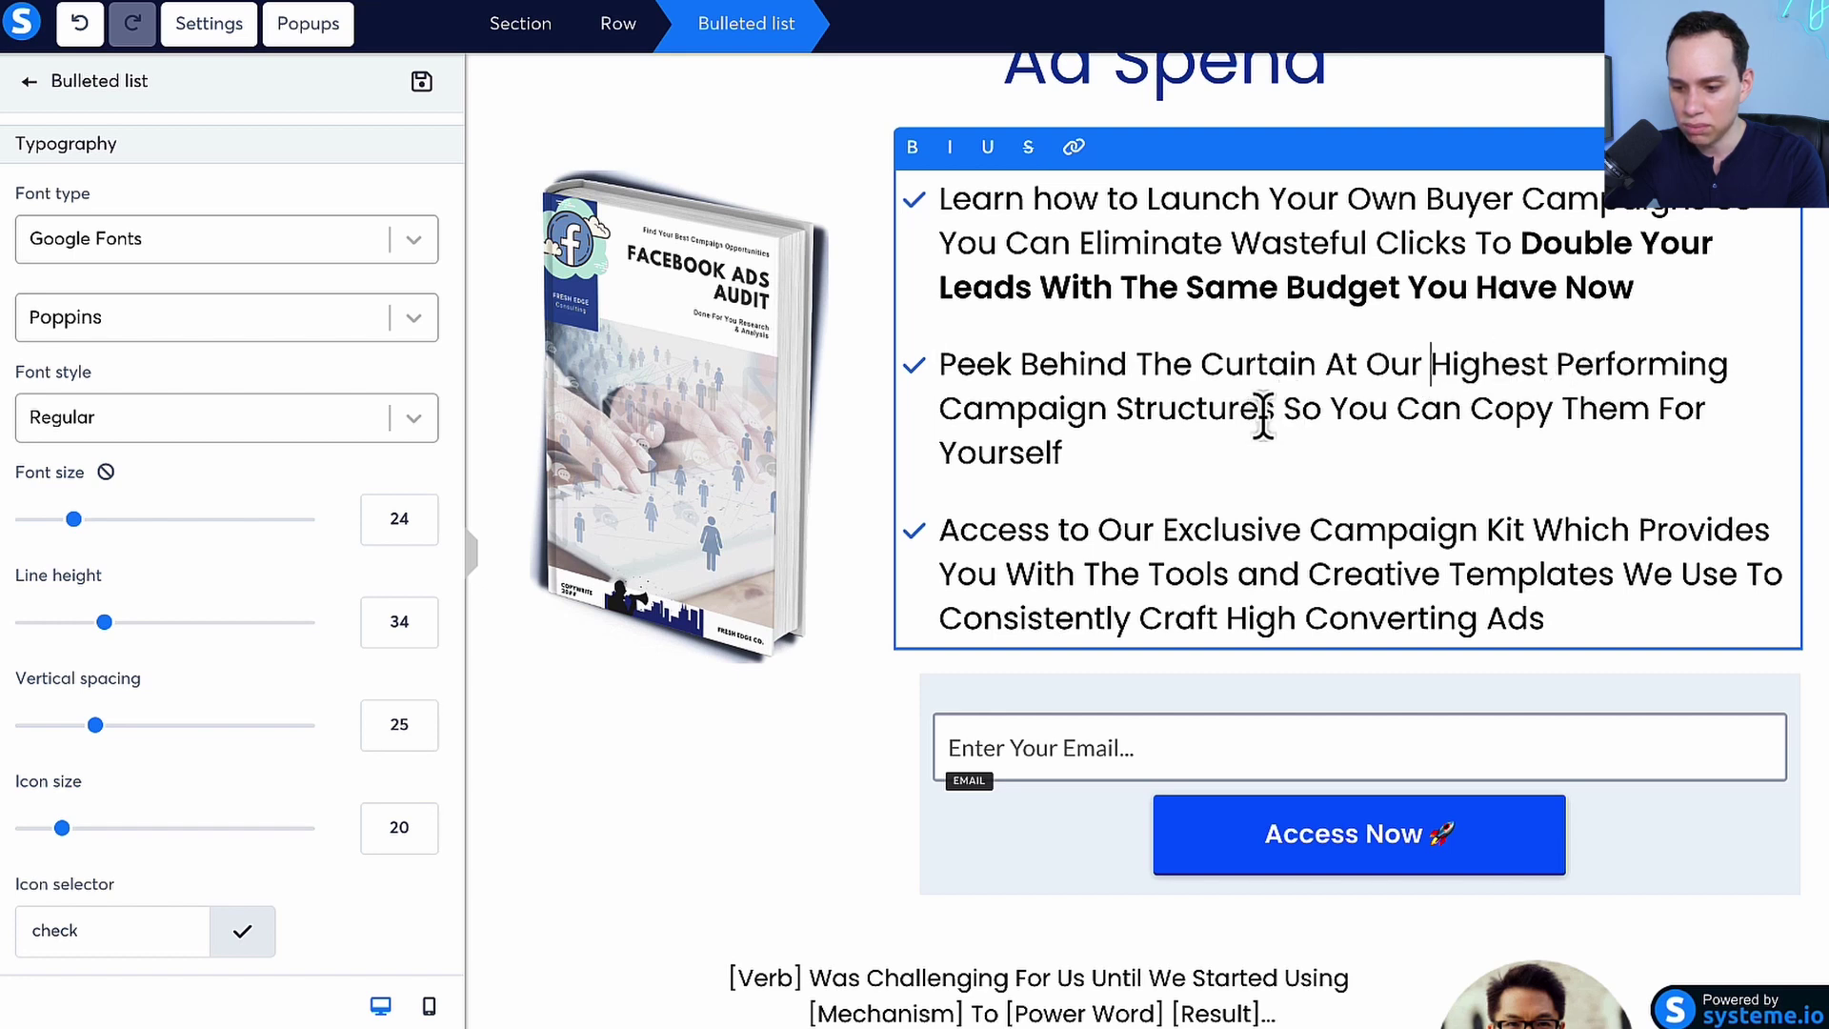
left_click(1272, 417, "shift")
key("ctrl+b")
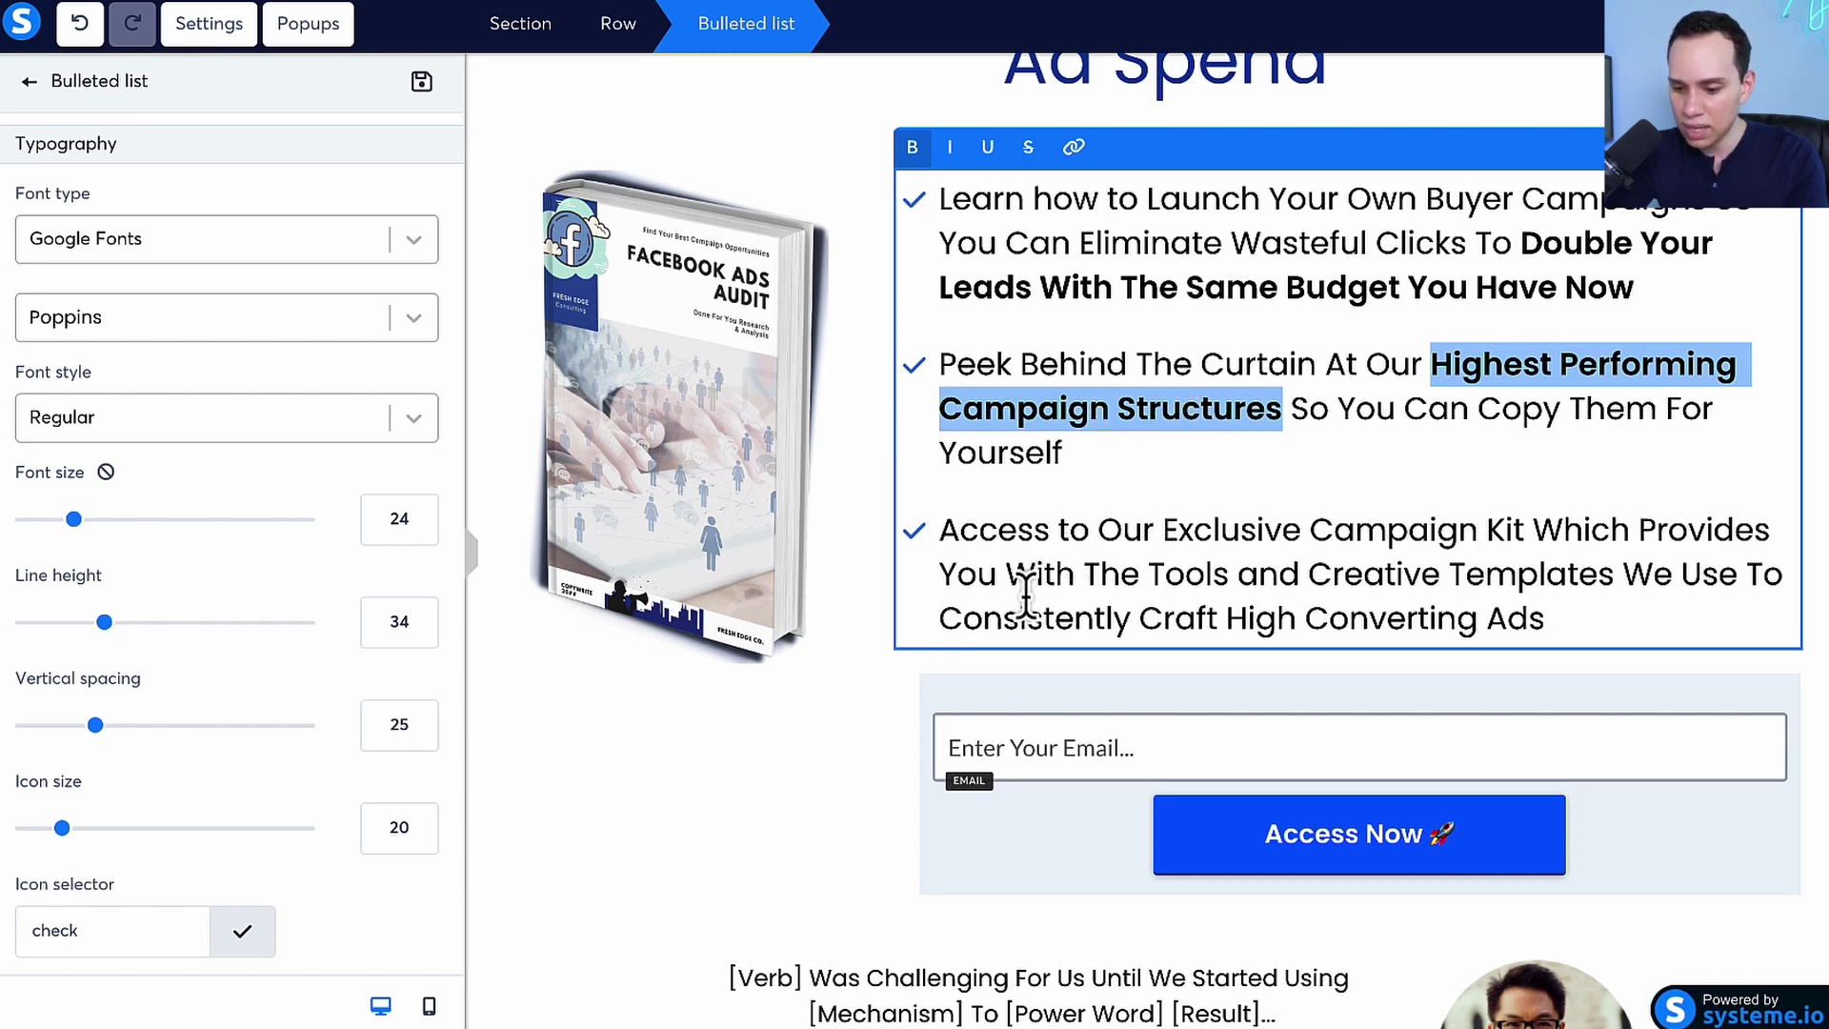
Step: Make "Consistently Craft High Converting Ads" bold in the third bullet and leave the bulleted list
left_click(1574, 621)
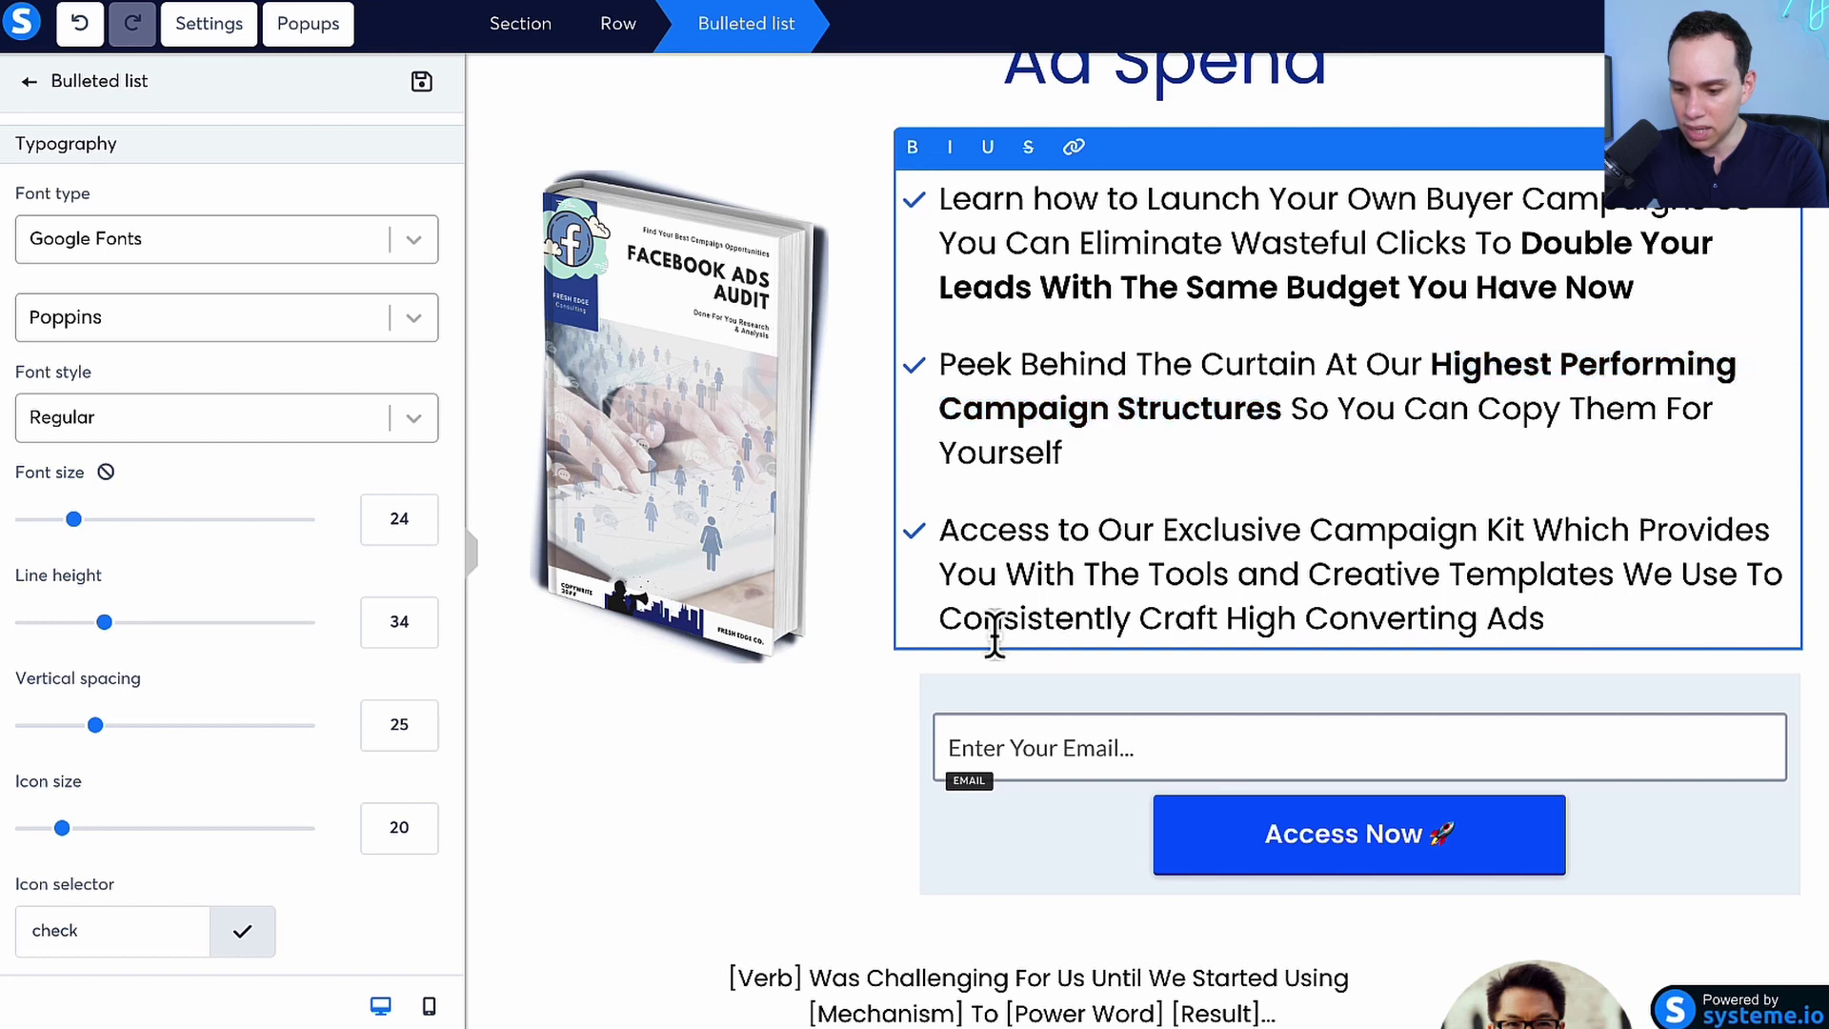
left_click(936, 617, "shift")
key("ctrl+b")
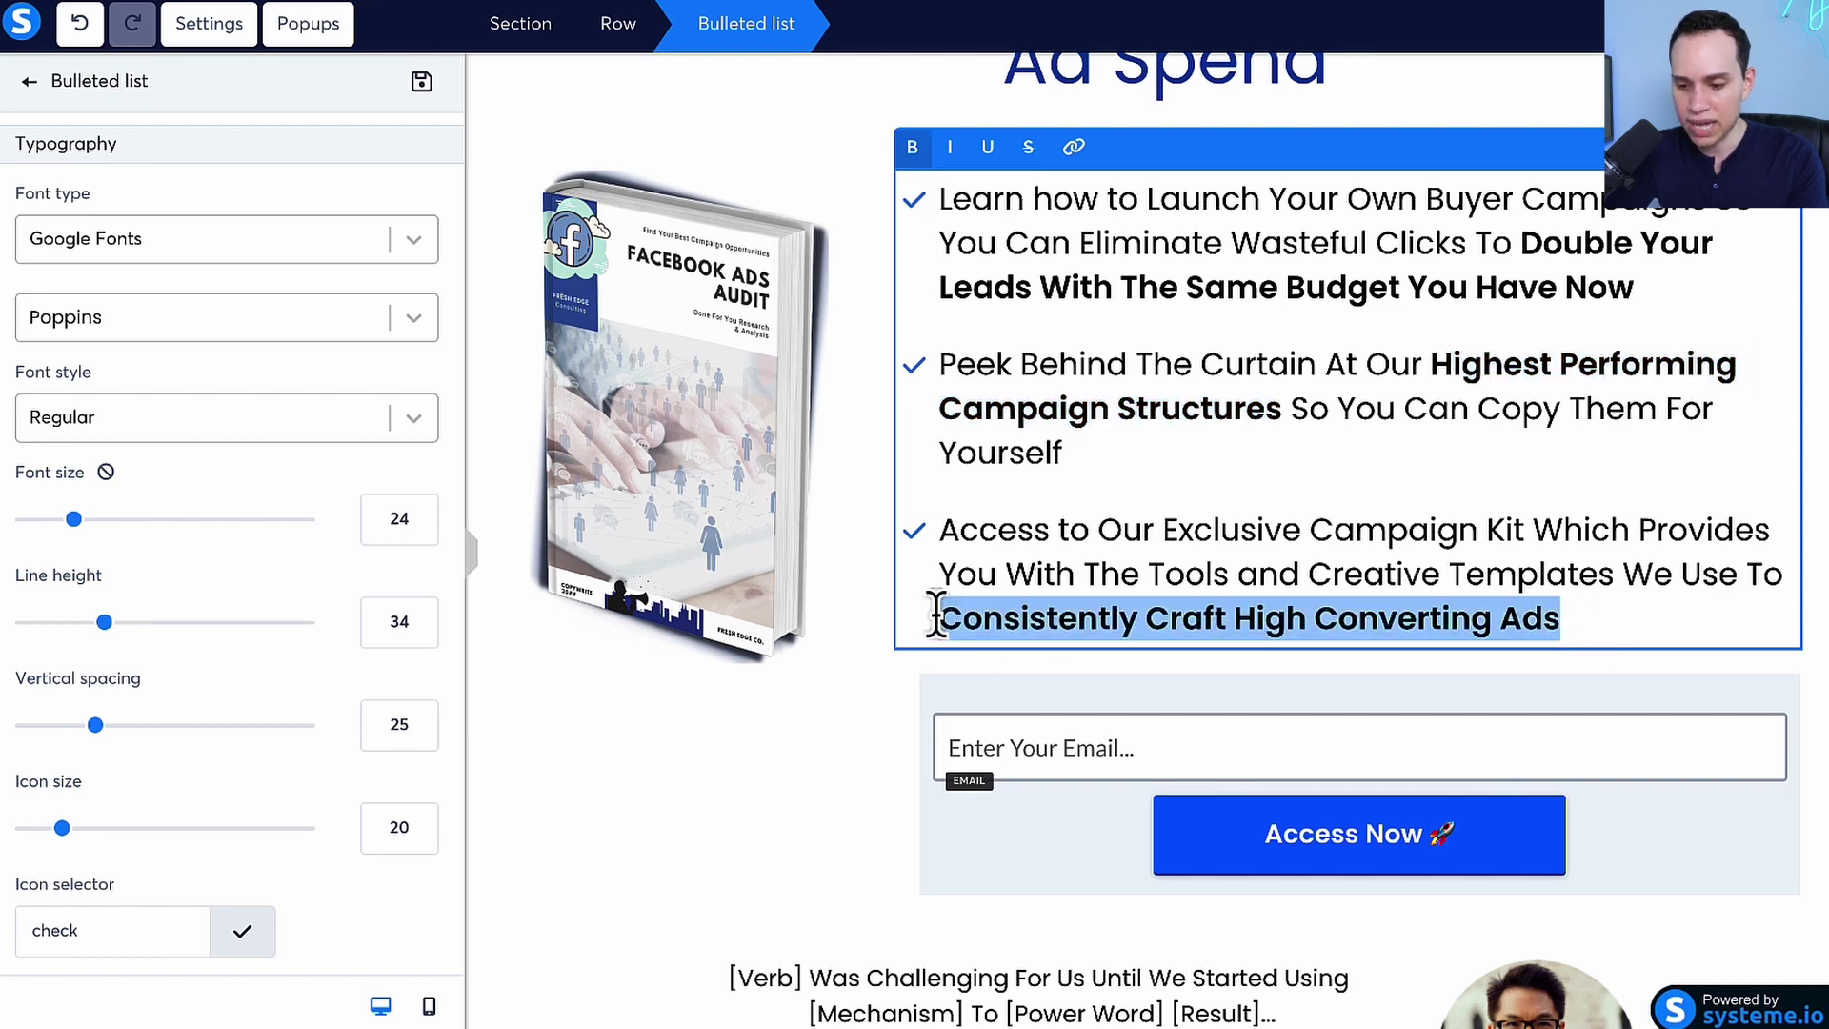
left_click(1111, 474)
scroll(1117, 486, "down", 2)
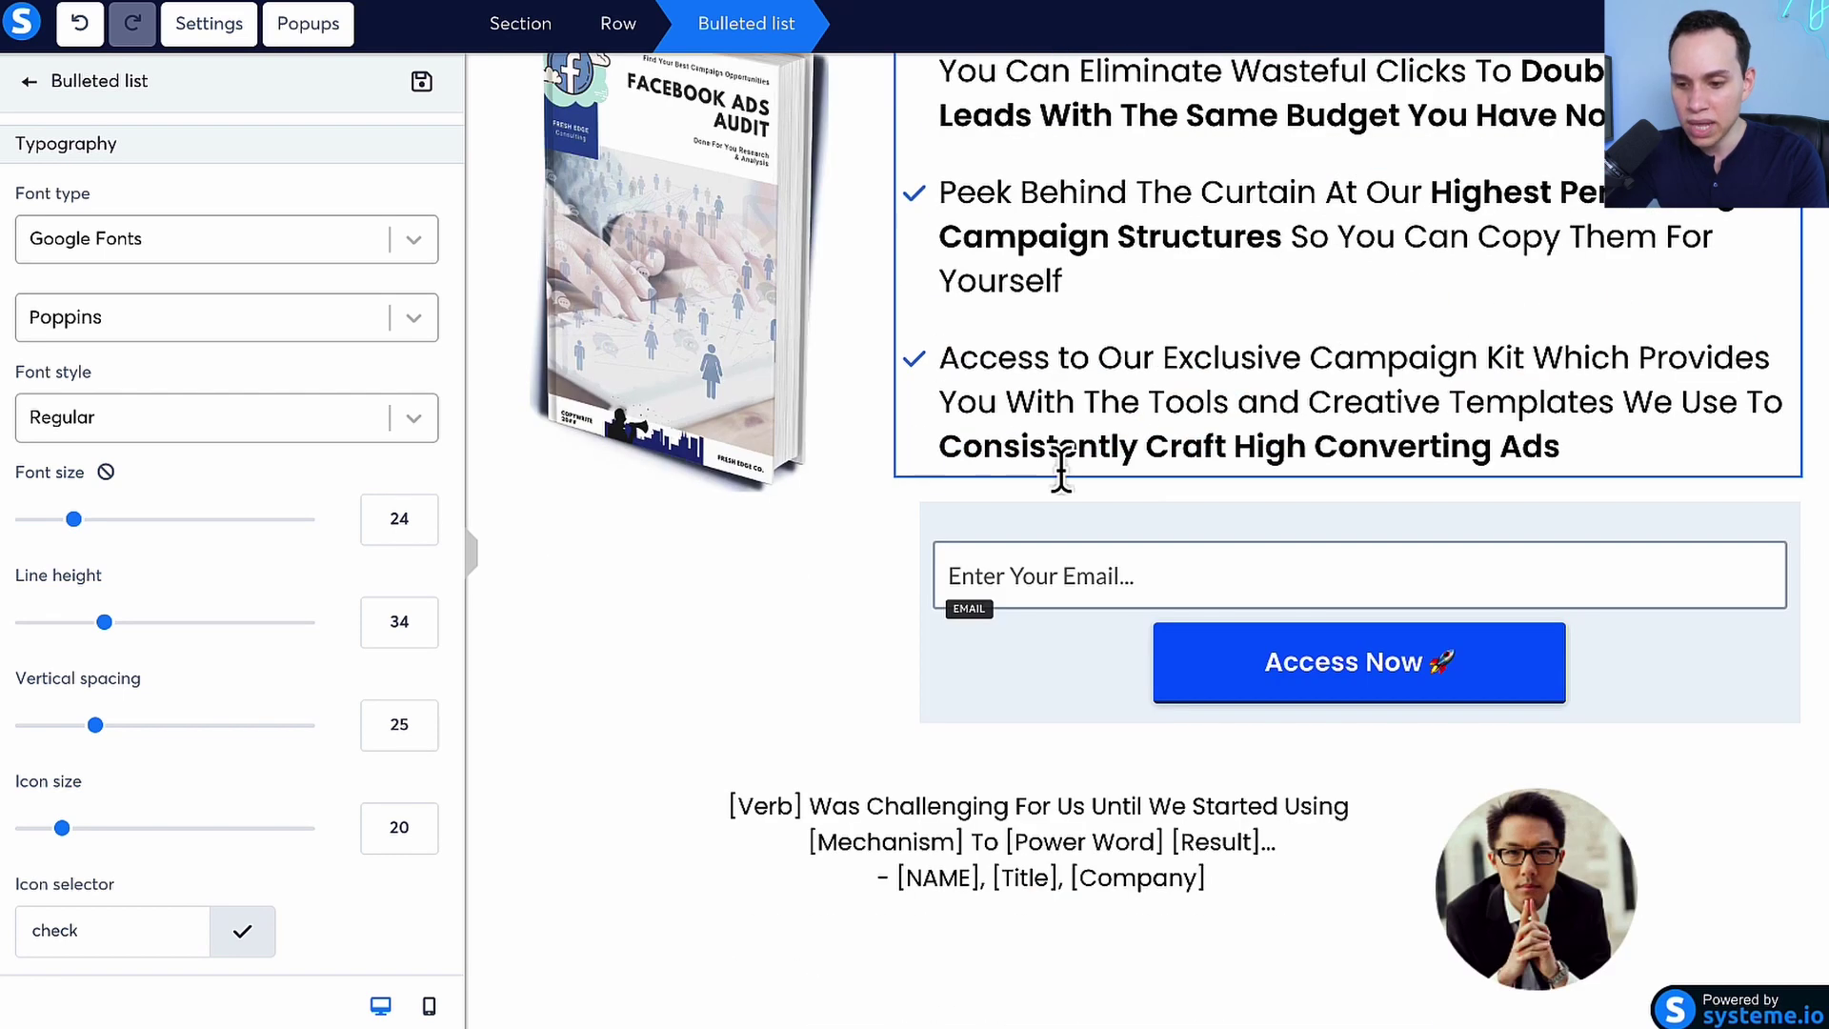
scroll(1062, 474, "up", 2)
left_click(748, 817)
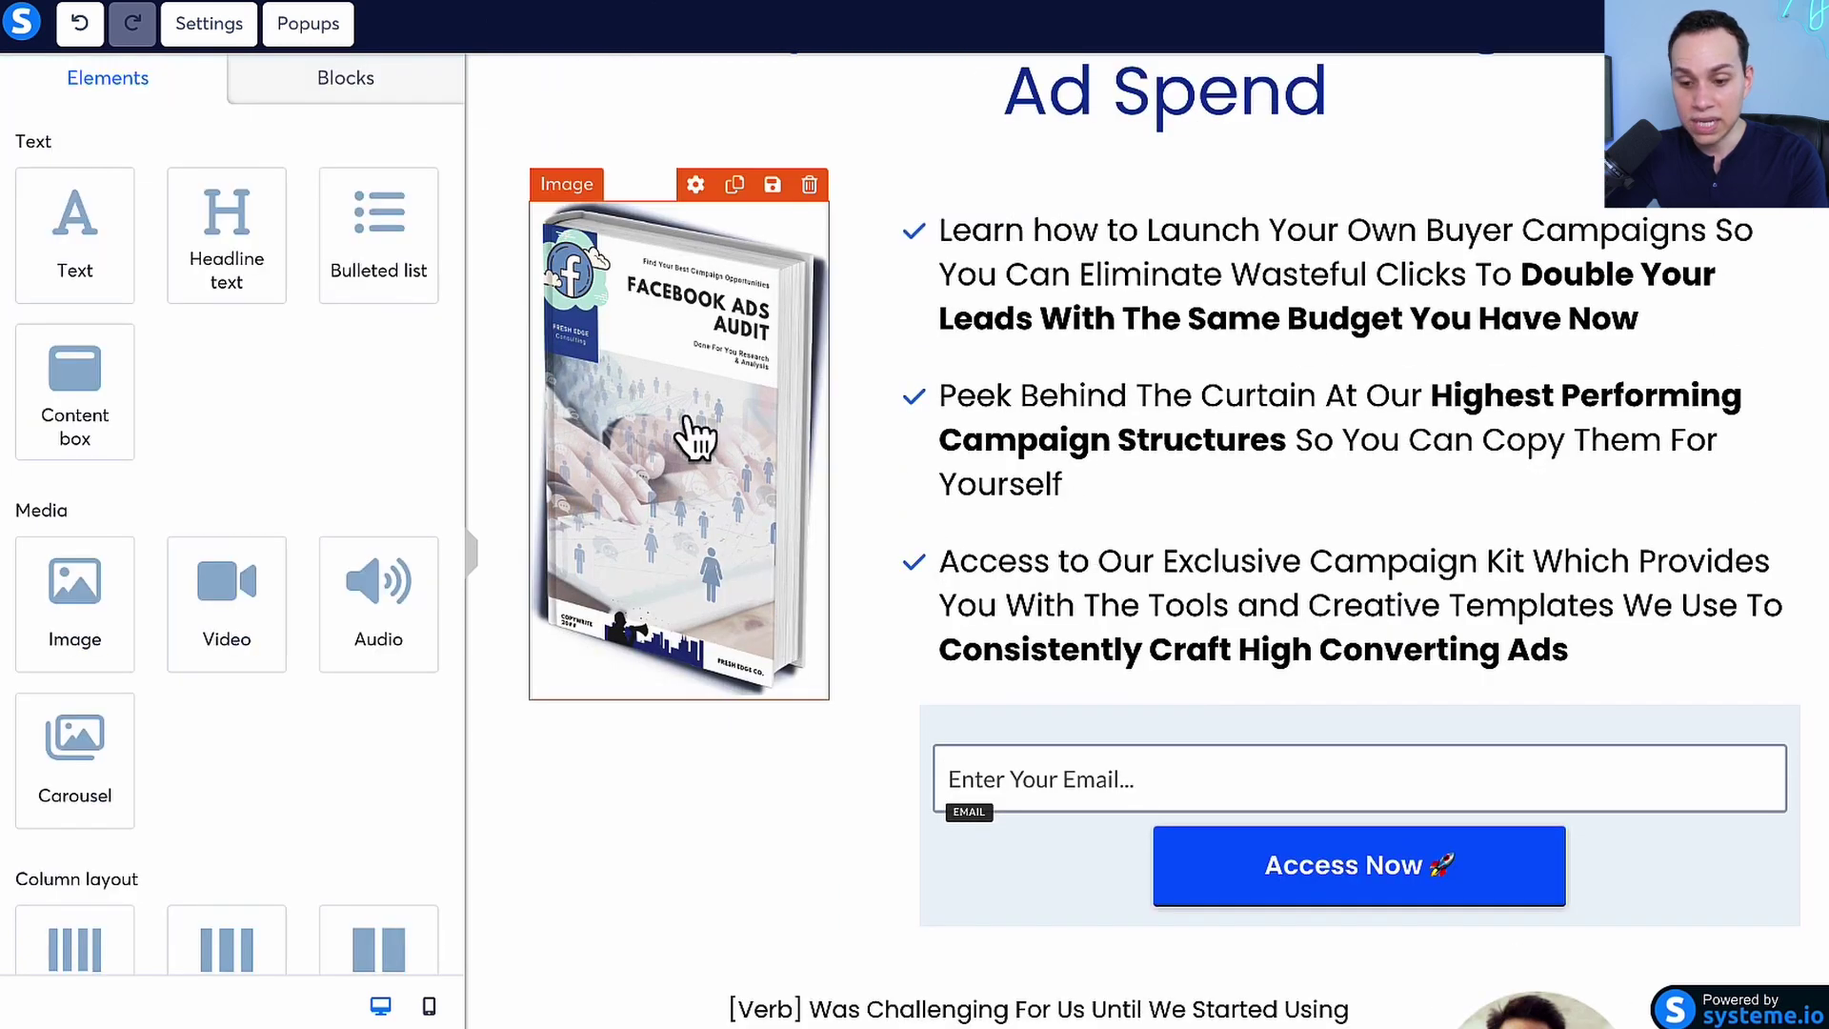
Step: Look through the ready-made testimonial section blocks for alternatives to the page's testimonial row
scroll(1141, 457, "down", 4)
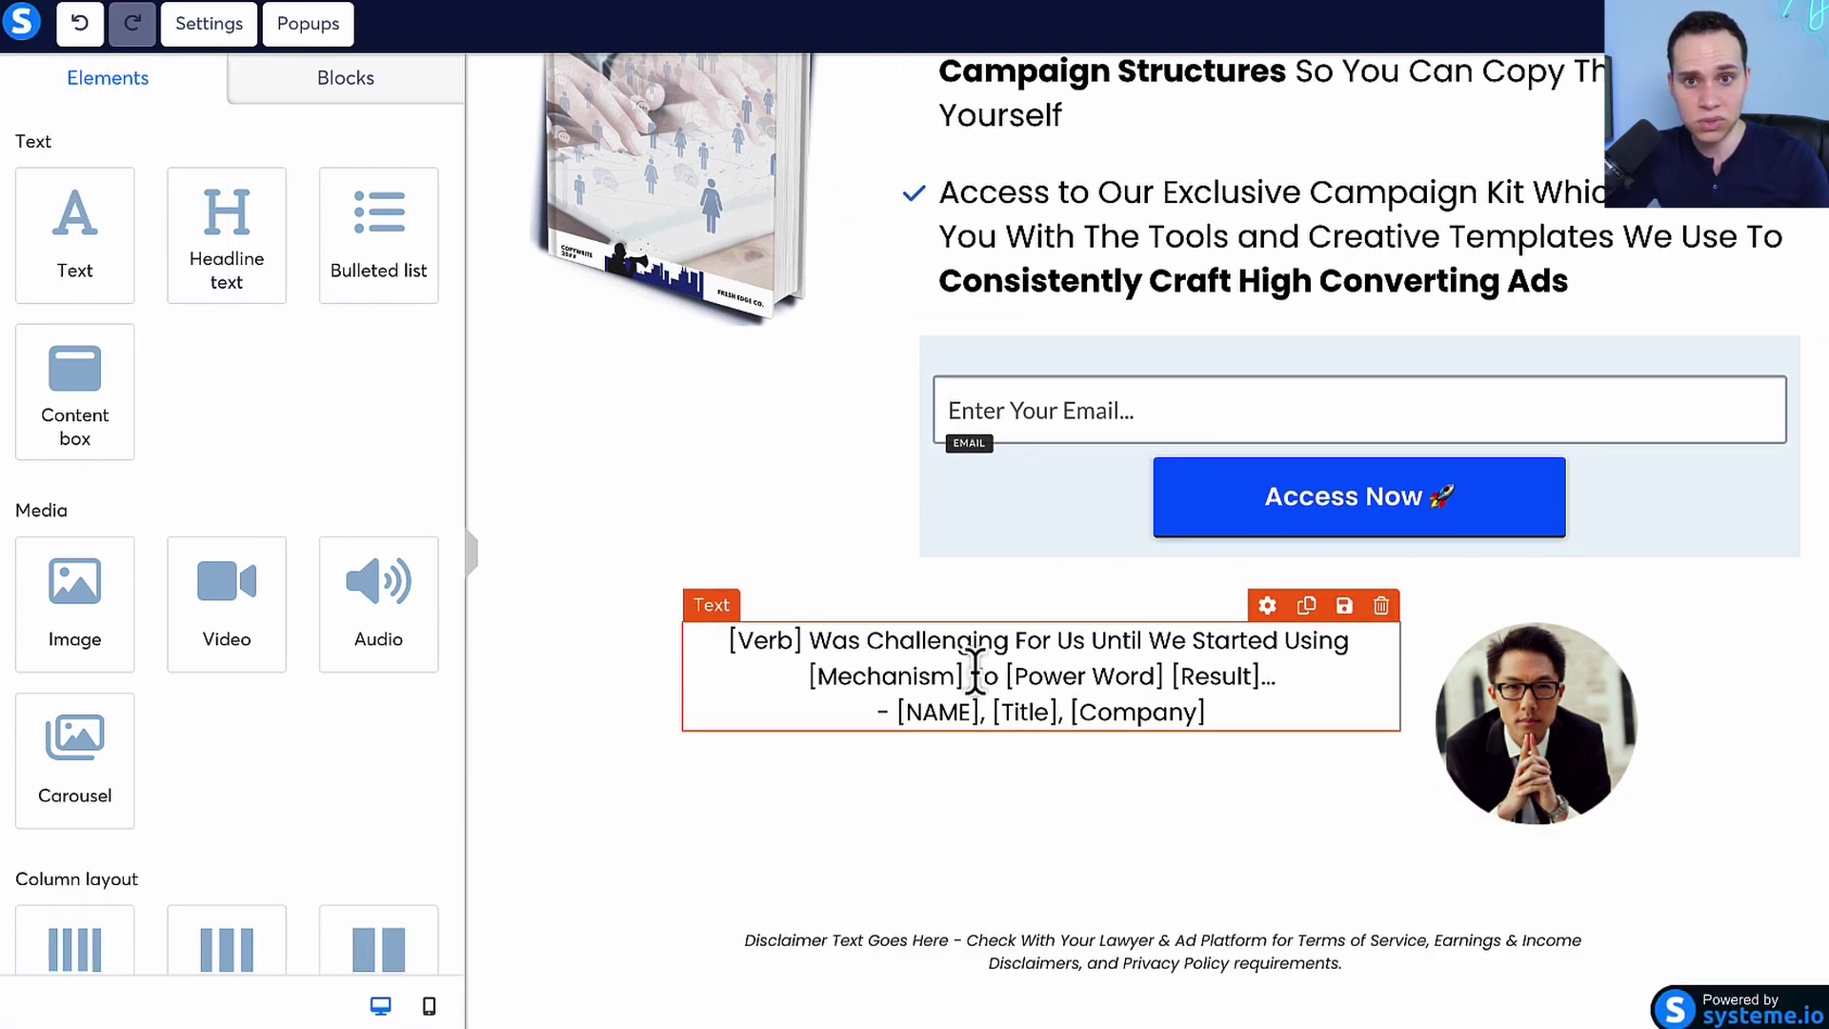
left_click(367, 98)
left_click(114, 558)
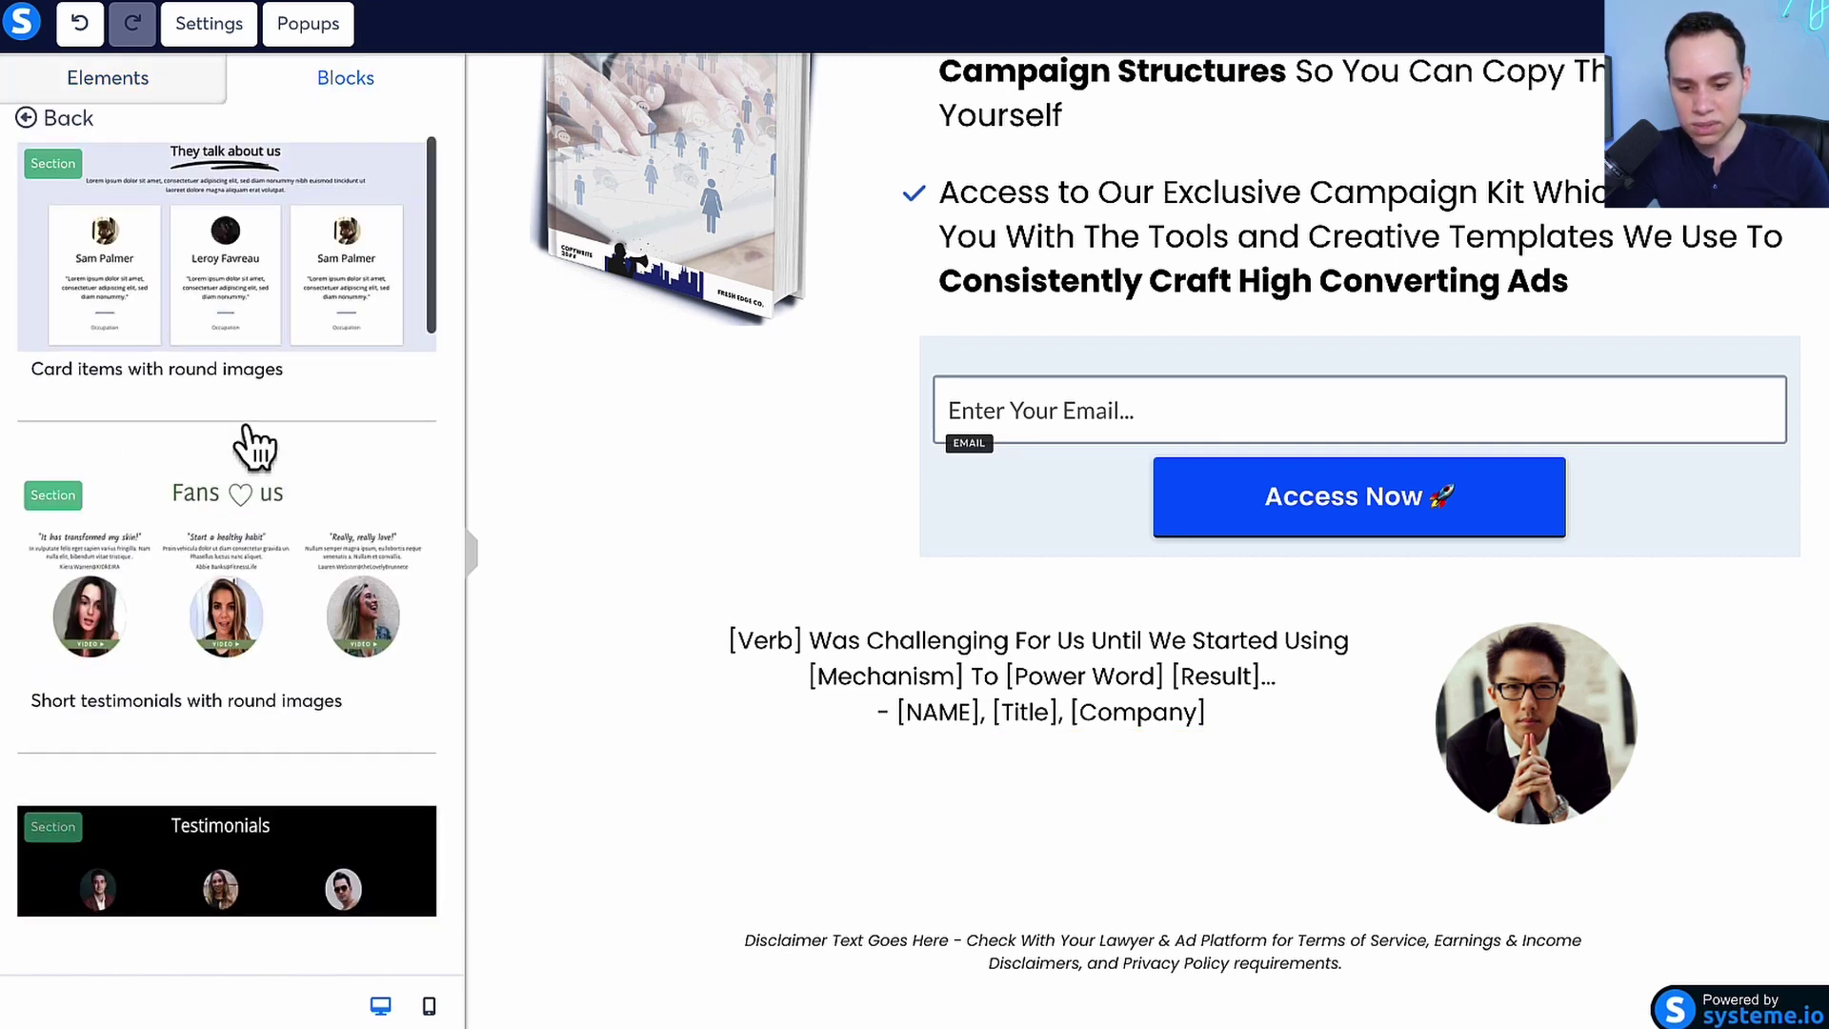
scroll(252, 439, "down", 10)
scroll(246, 438, "down", 5)
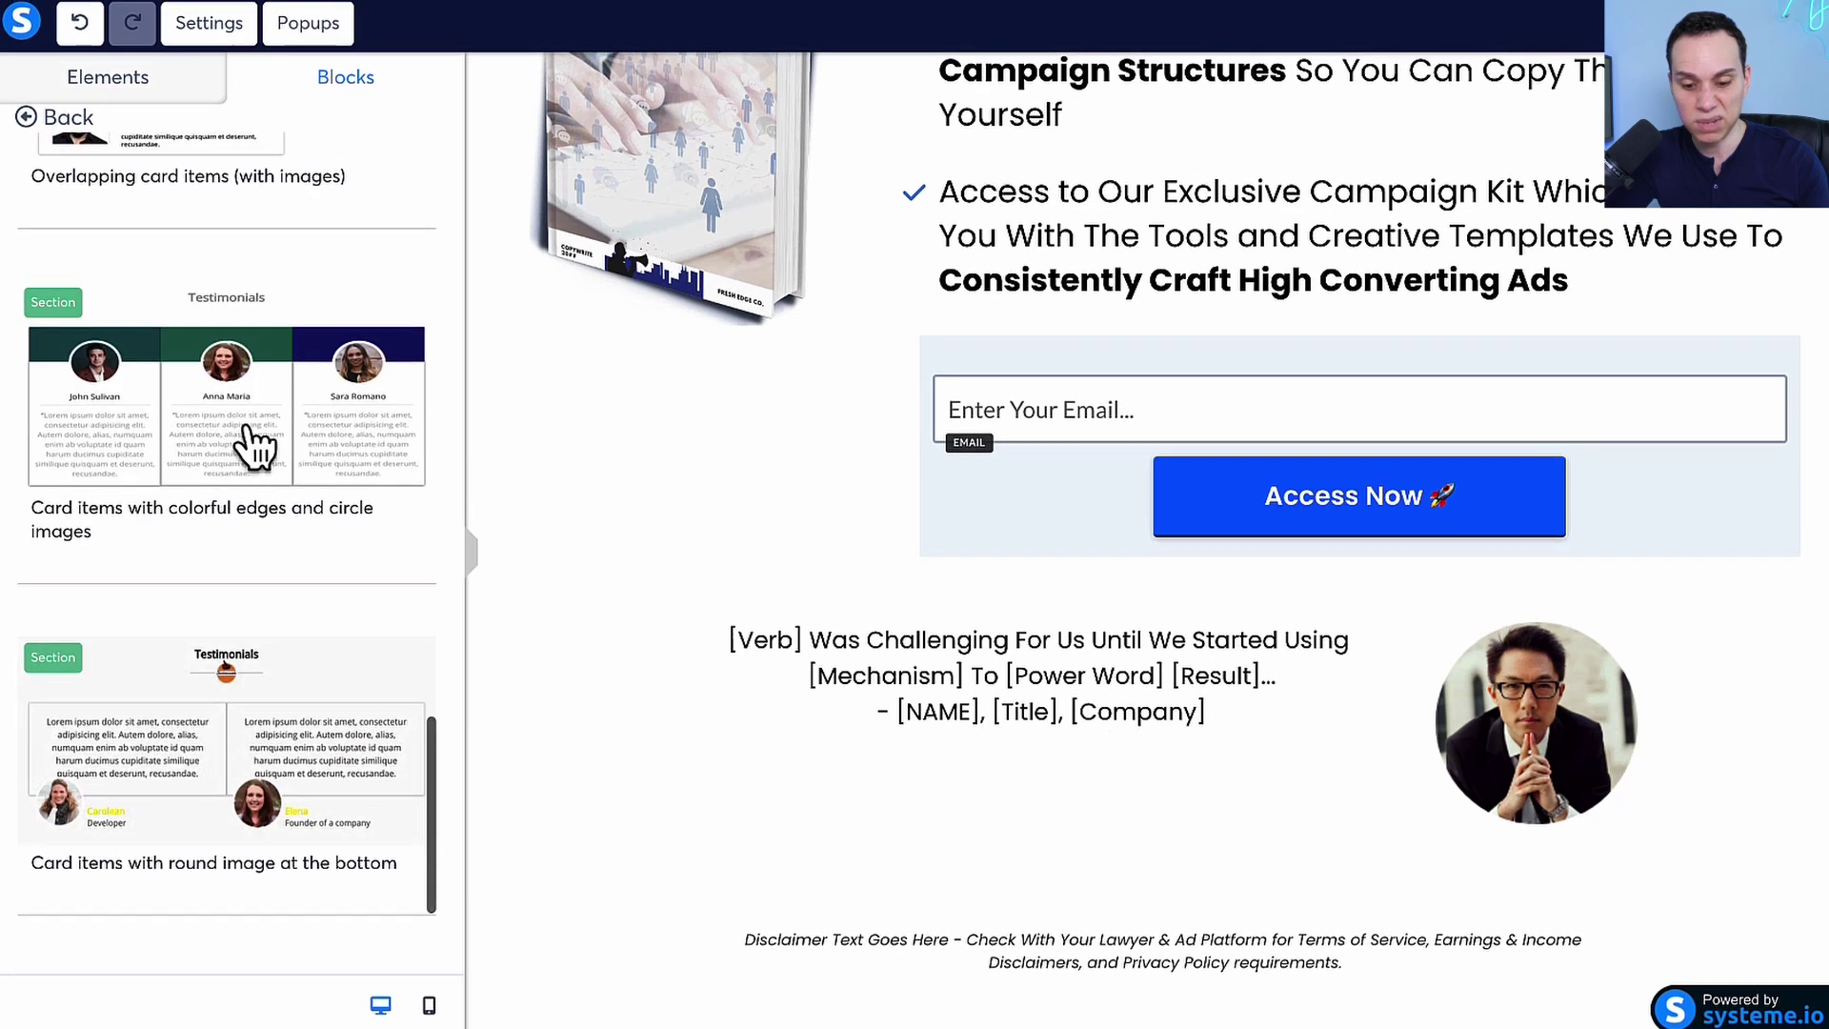
scroll(252, 443, "up", 8)
scroll(246, 427, "up", 4)
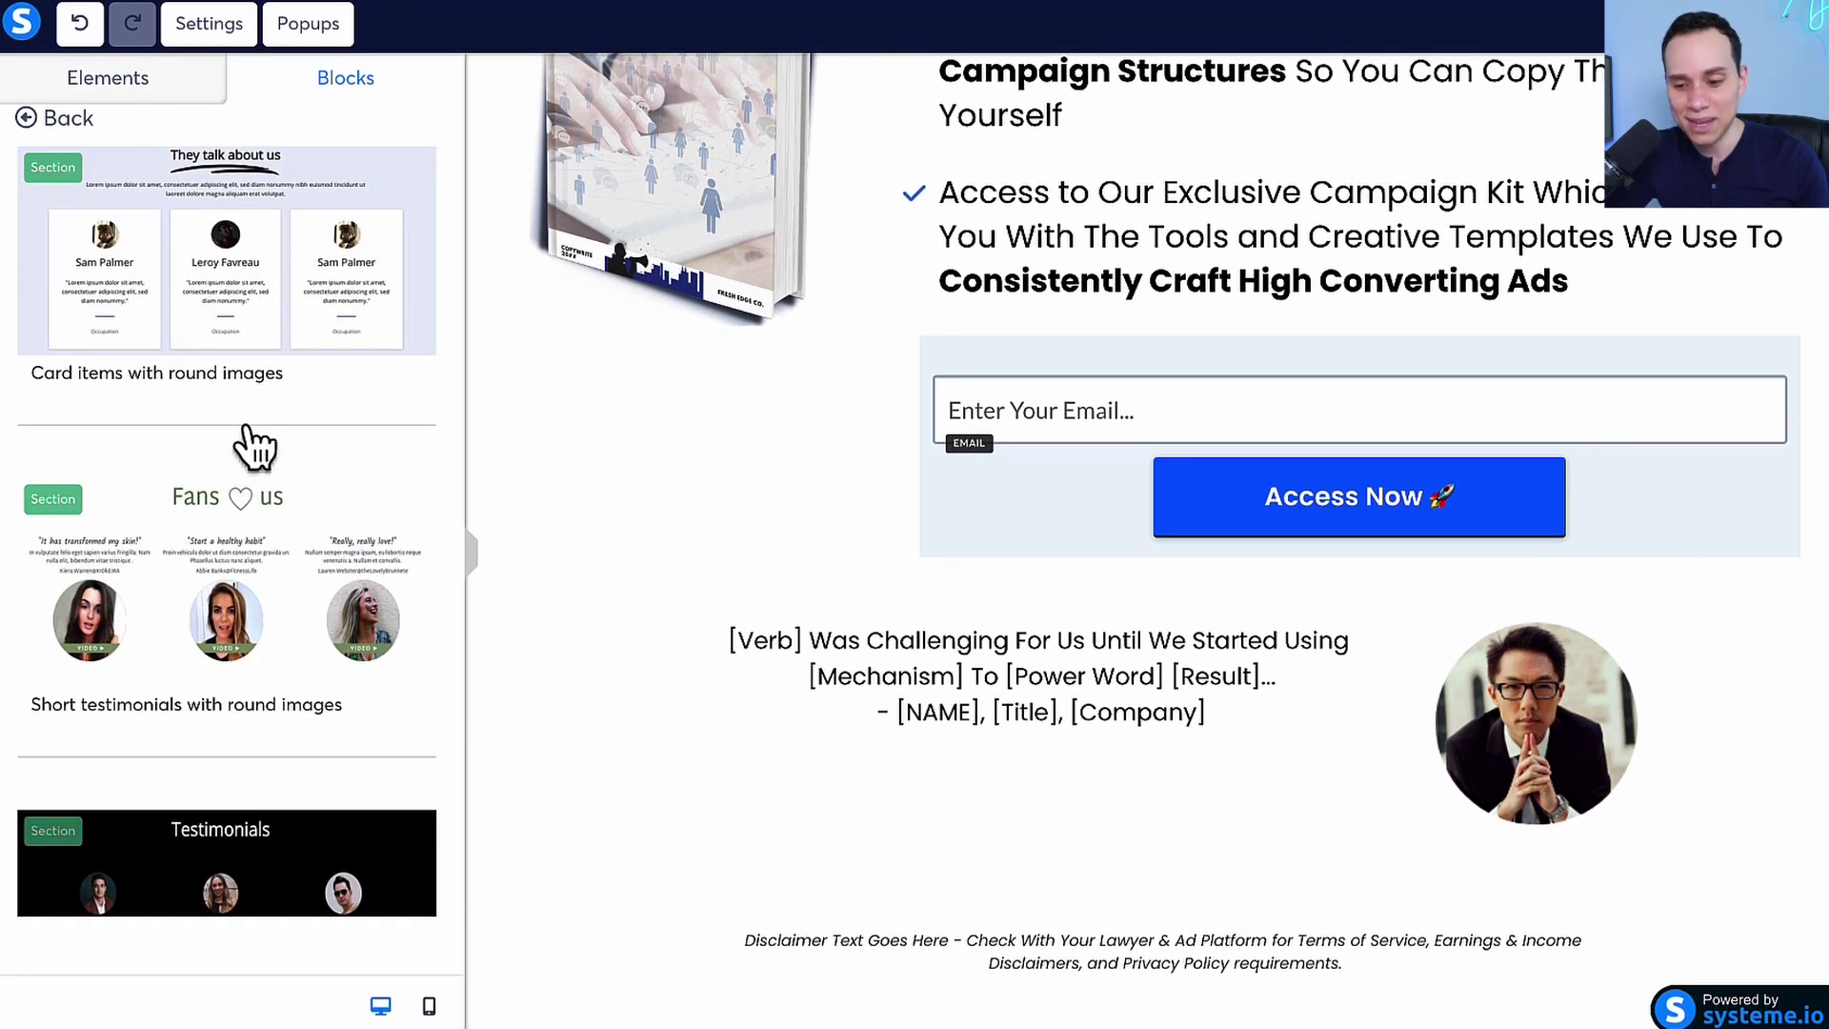
left_click(948, 705)
scroll(948, 698, "up", 6)
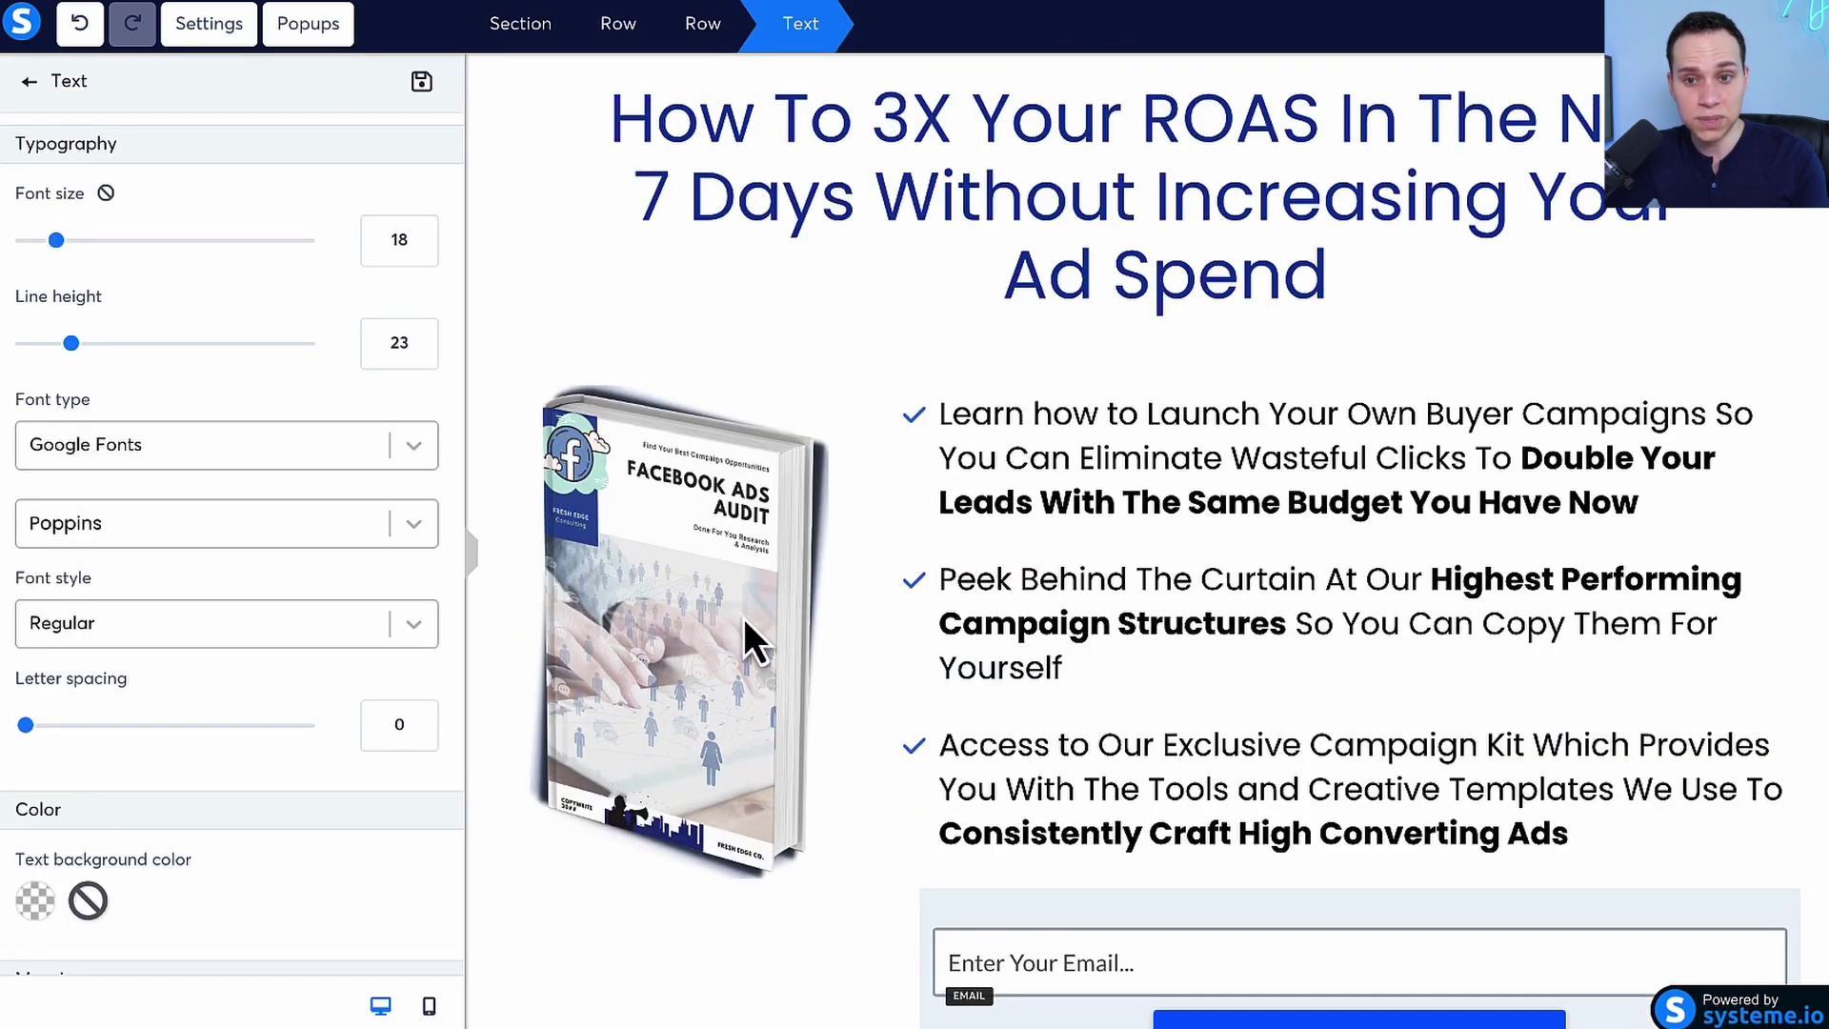
key("Escape")
scroll(1057, 388, "down", 1)
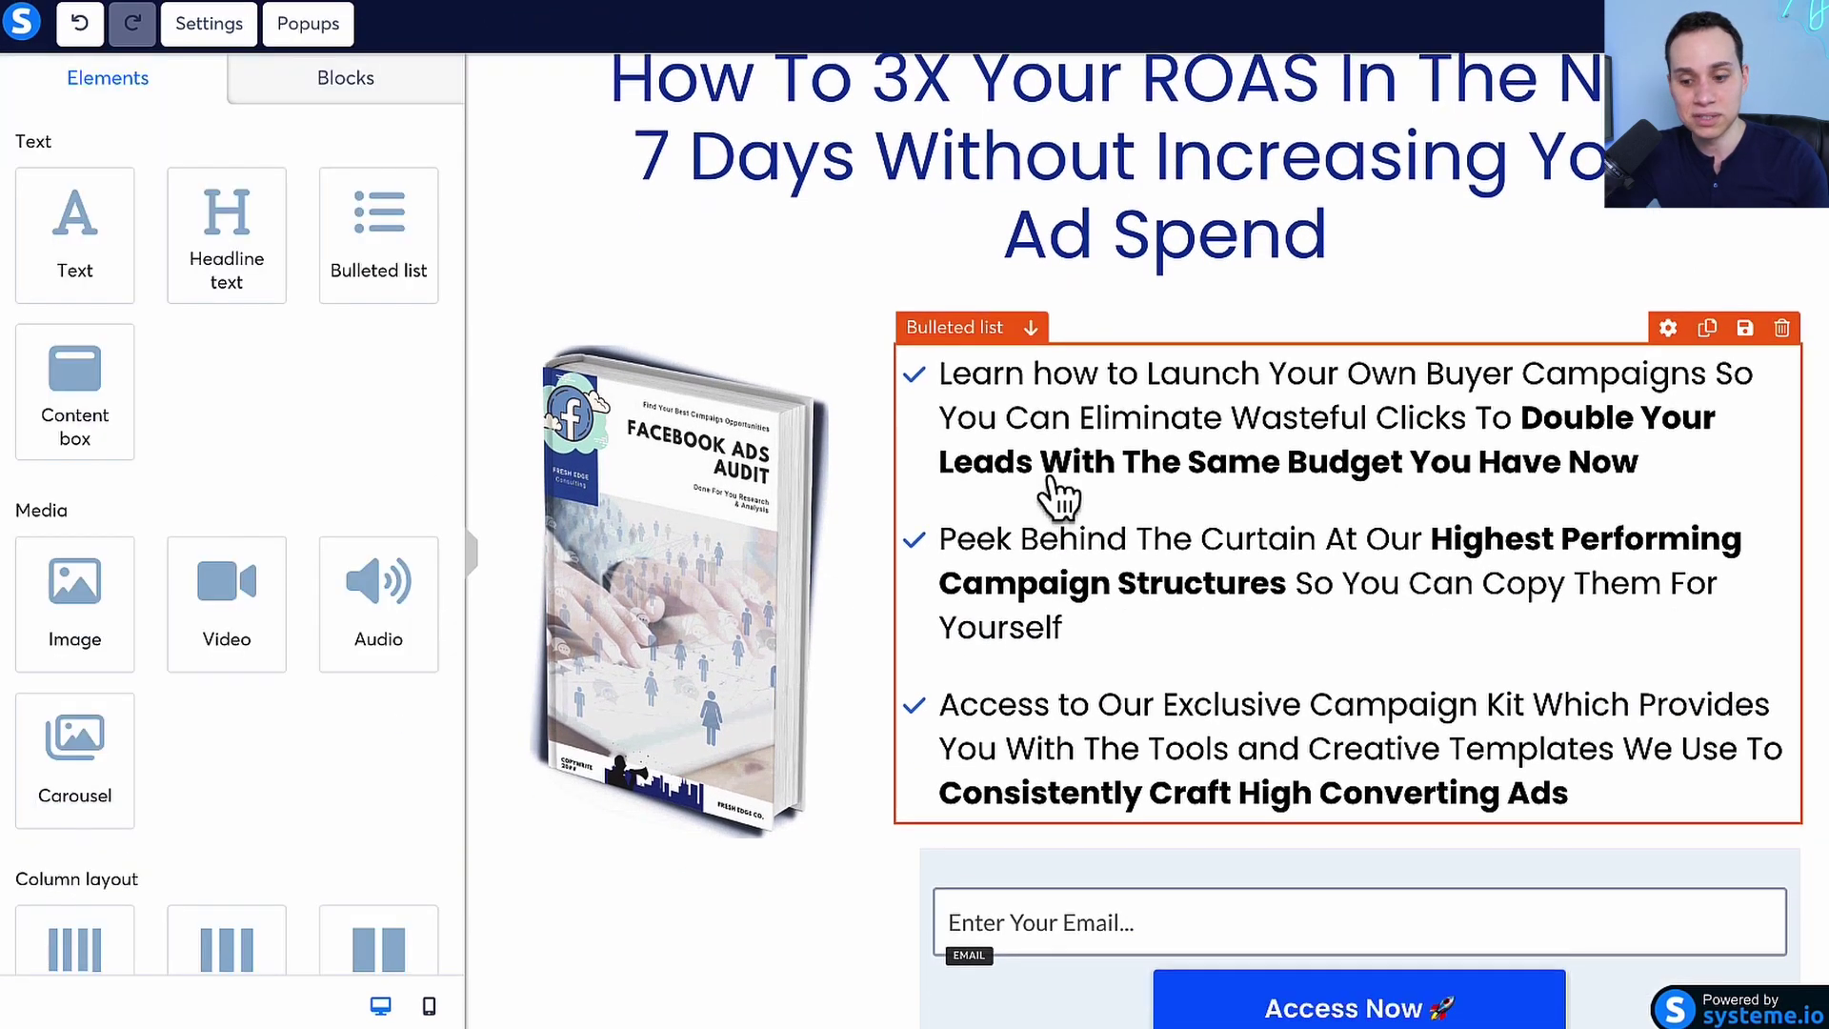
Step: Replace the testimonial placeholder with the playbook's "Understanding FB campaign metrics was challenging for me..." quote, putting its attribution on a separate line
scroll(1057, 496, "down", 5)
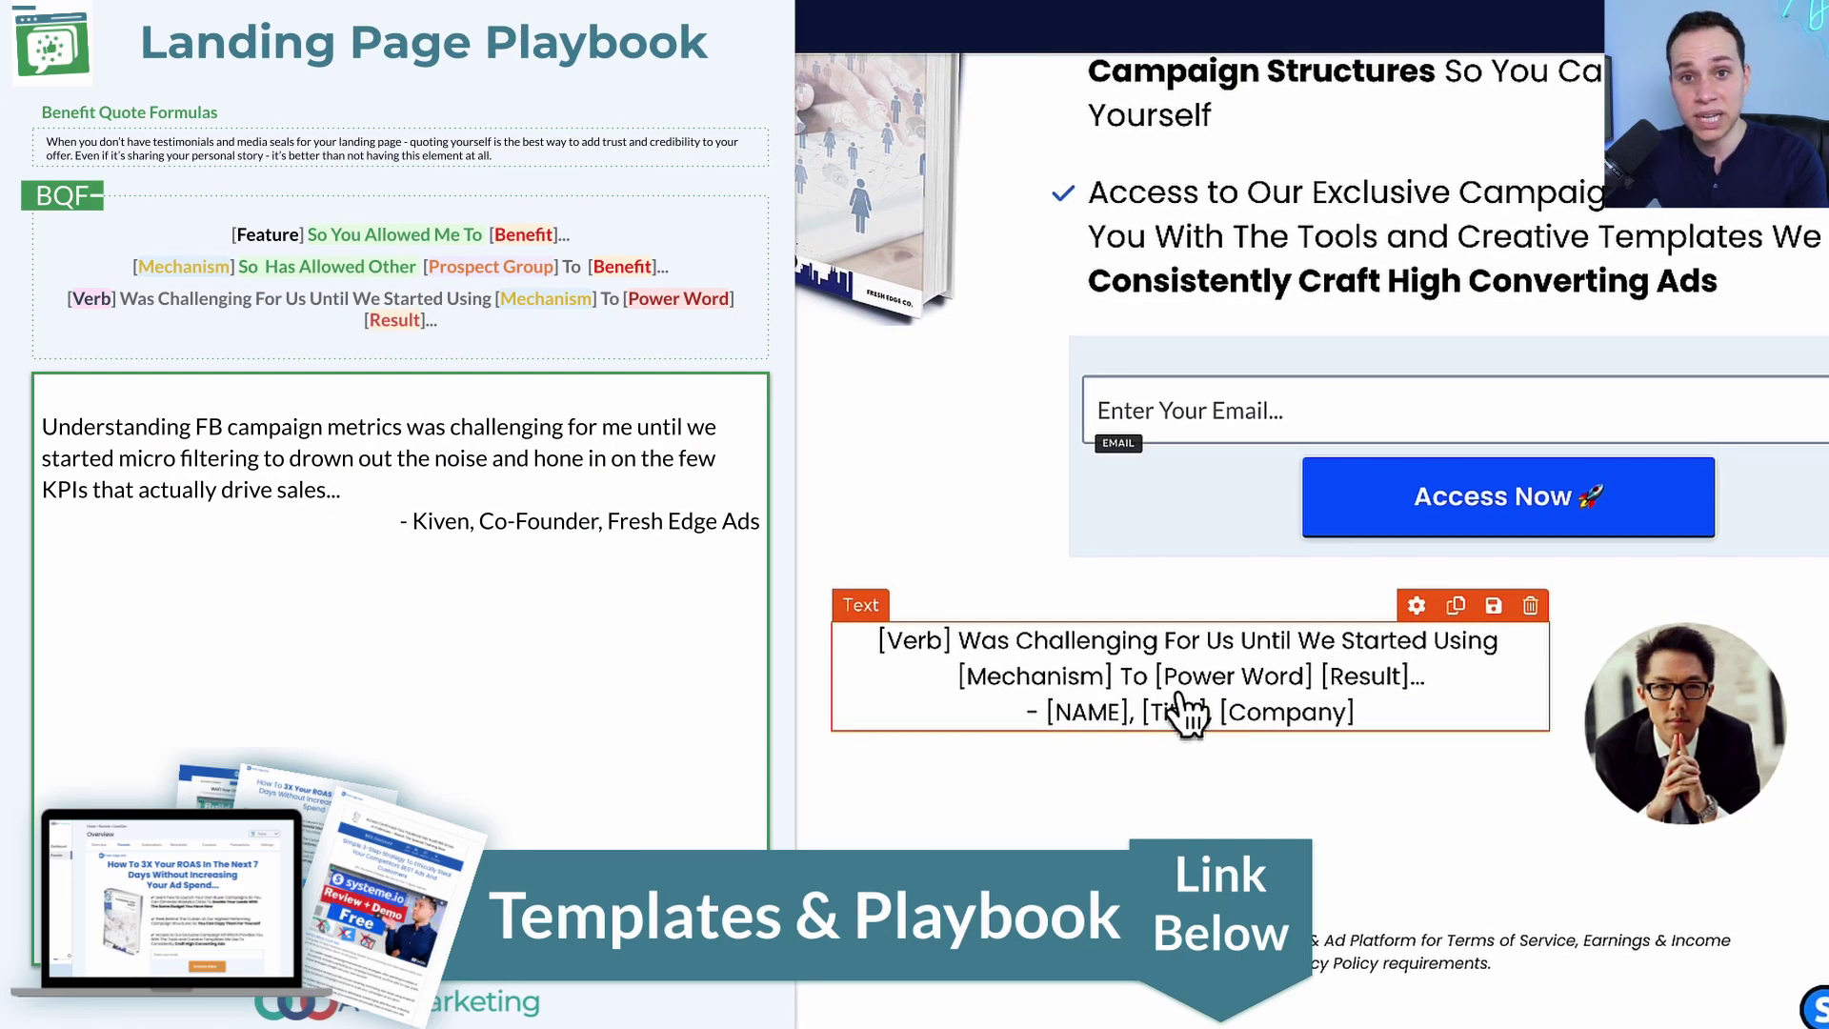
left_click(1186, 713)
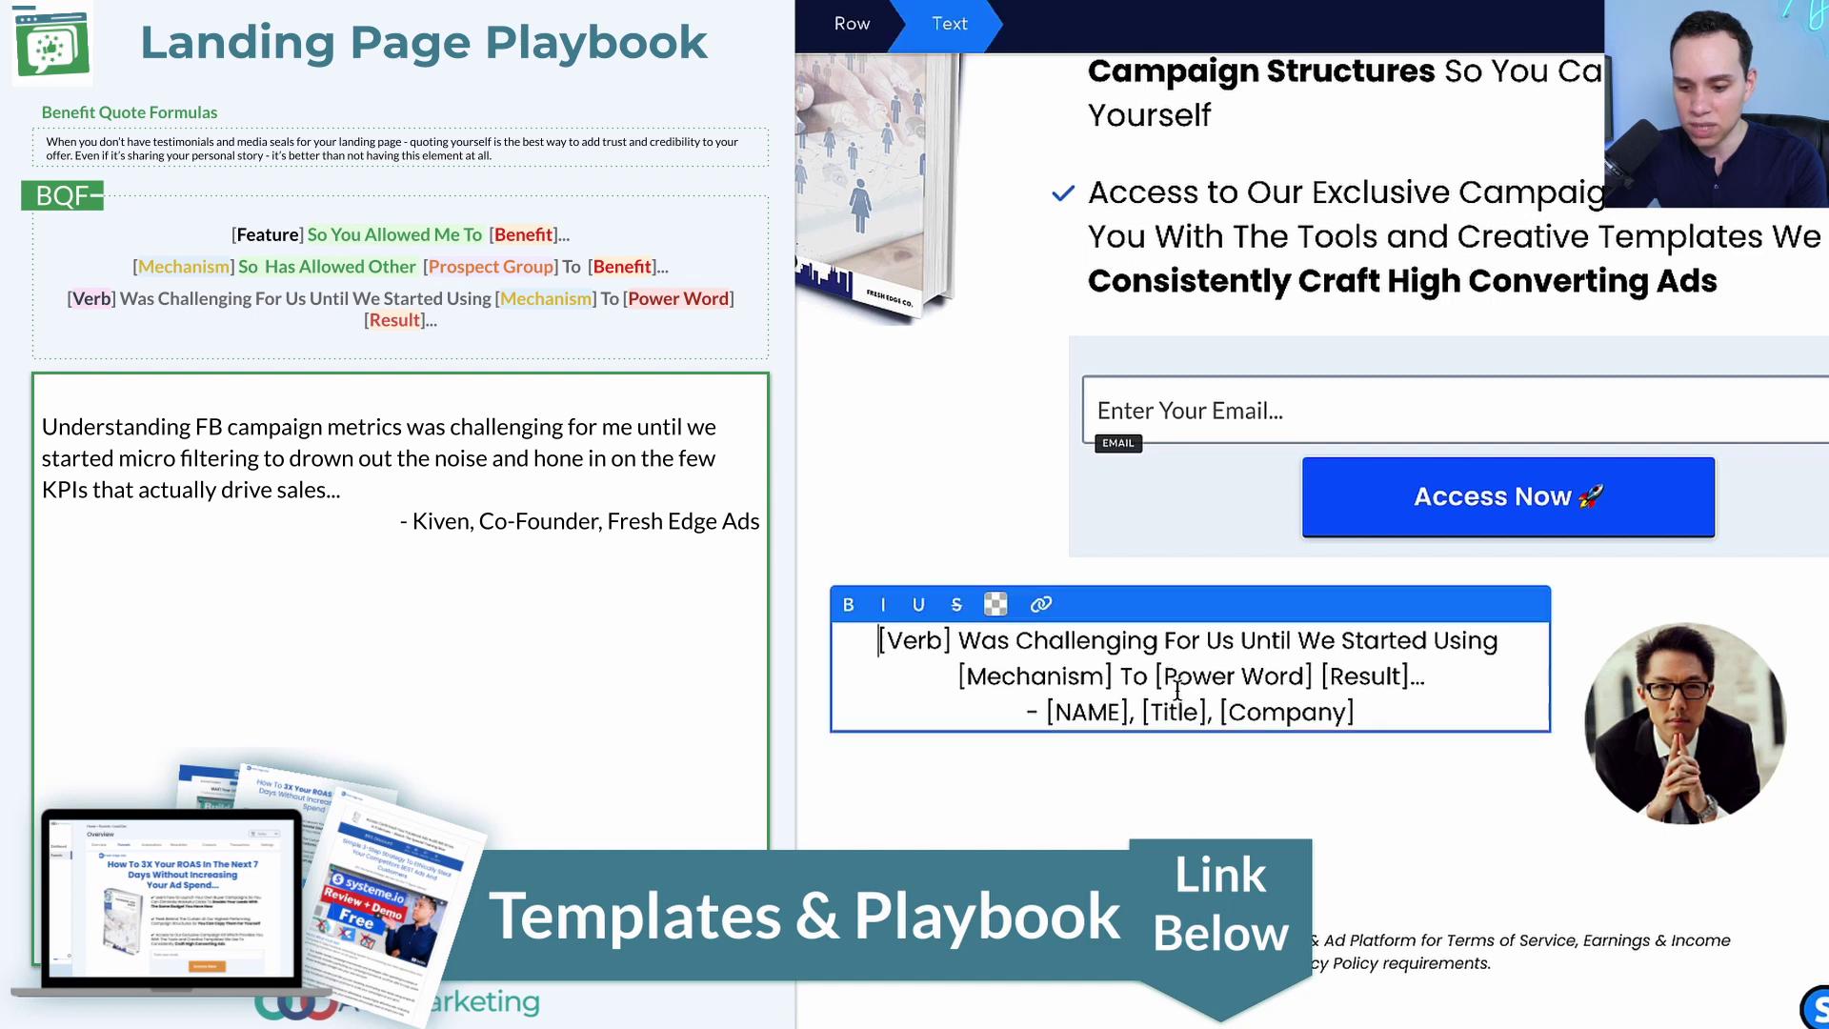
left_click_drag(1358, 713, 875, 641)
type("Understanding FB campaign metrics was challenging for me until we started micro filtering to drown out the noise and hone in on the few KPIs that actually drive sales... - Kiven, Co-Founder, Fresh Edge Ads")
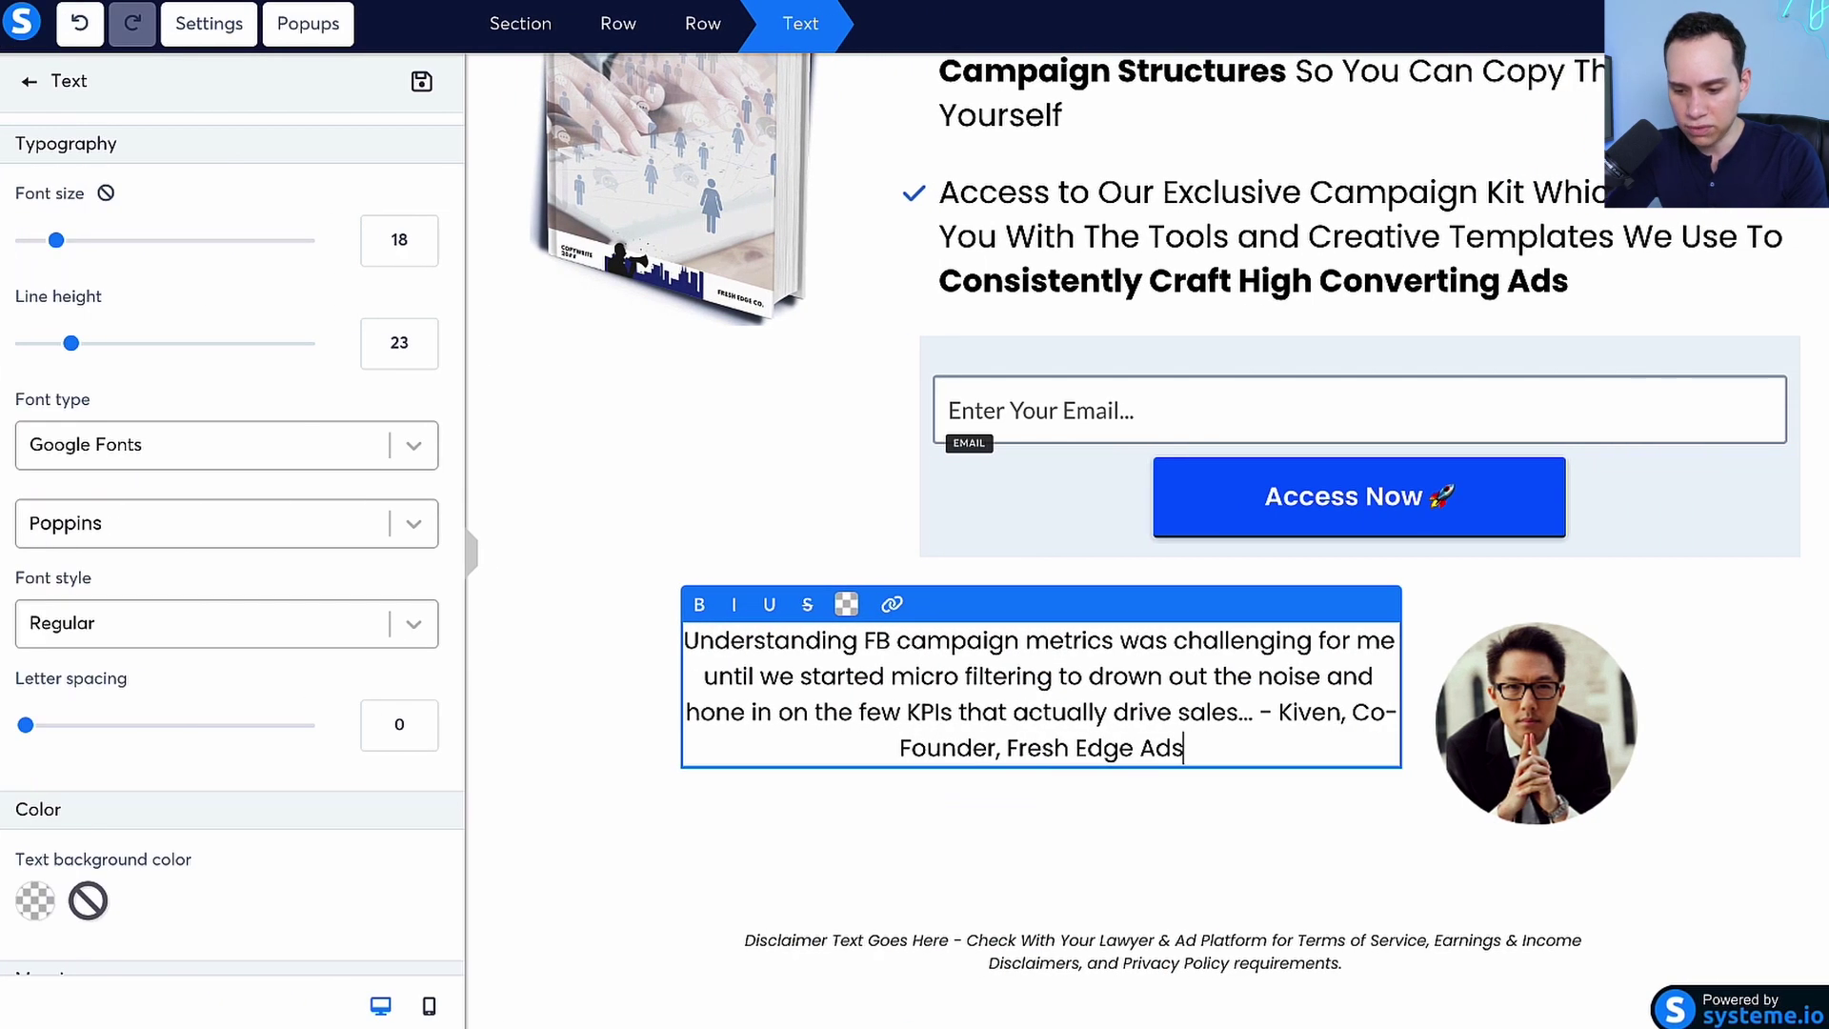
left_click(1261, 714)
key("Return")
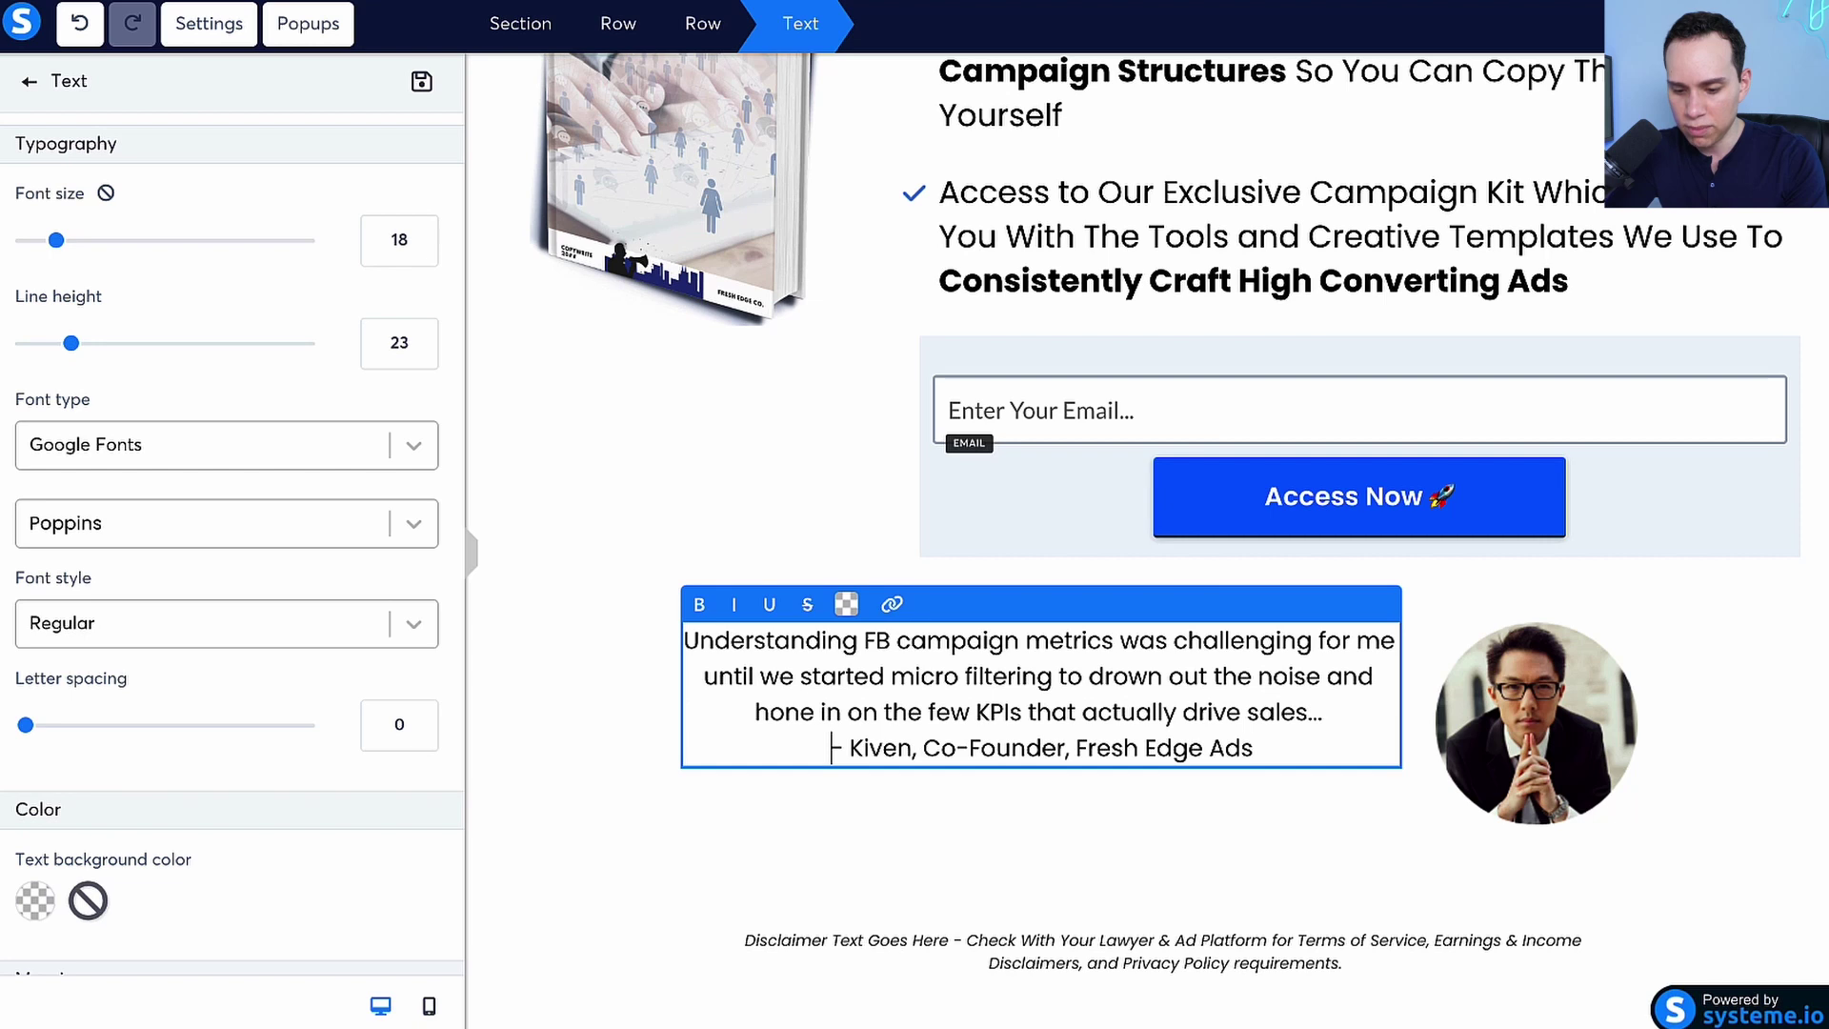
left_click(625, 665)
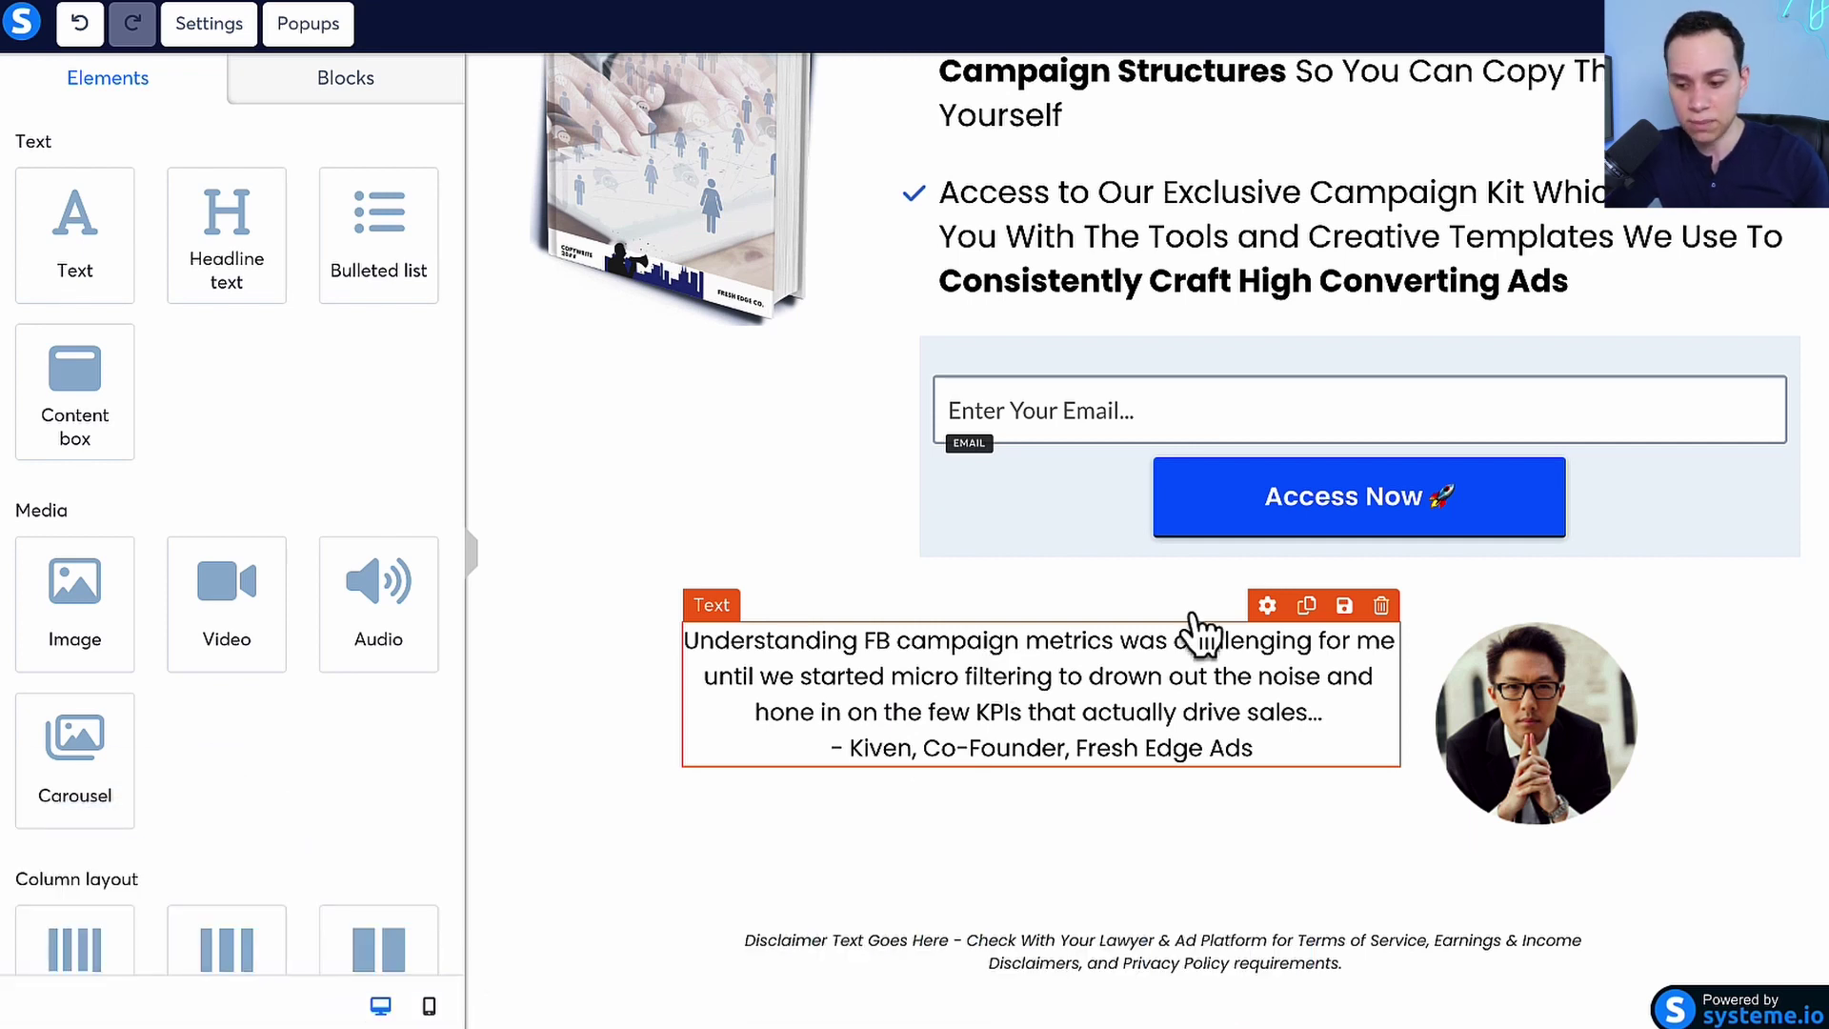
Step: Replace the profile photo beside the testimonial with the uploaded image JW-Profile1-compressed.png
left_click(1522, 729)
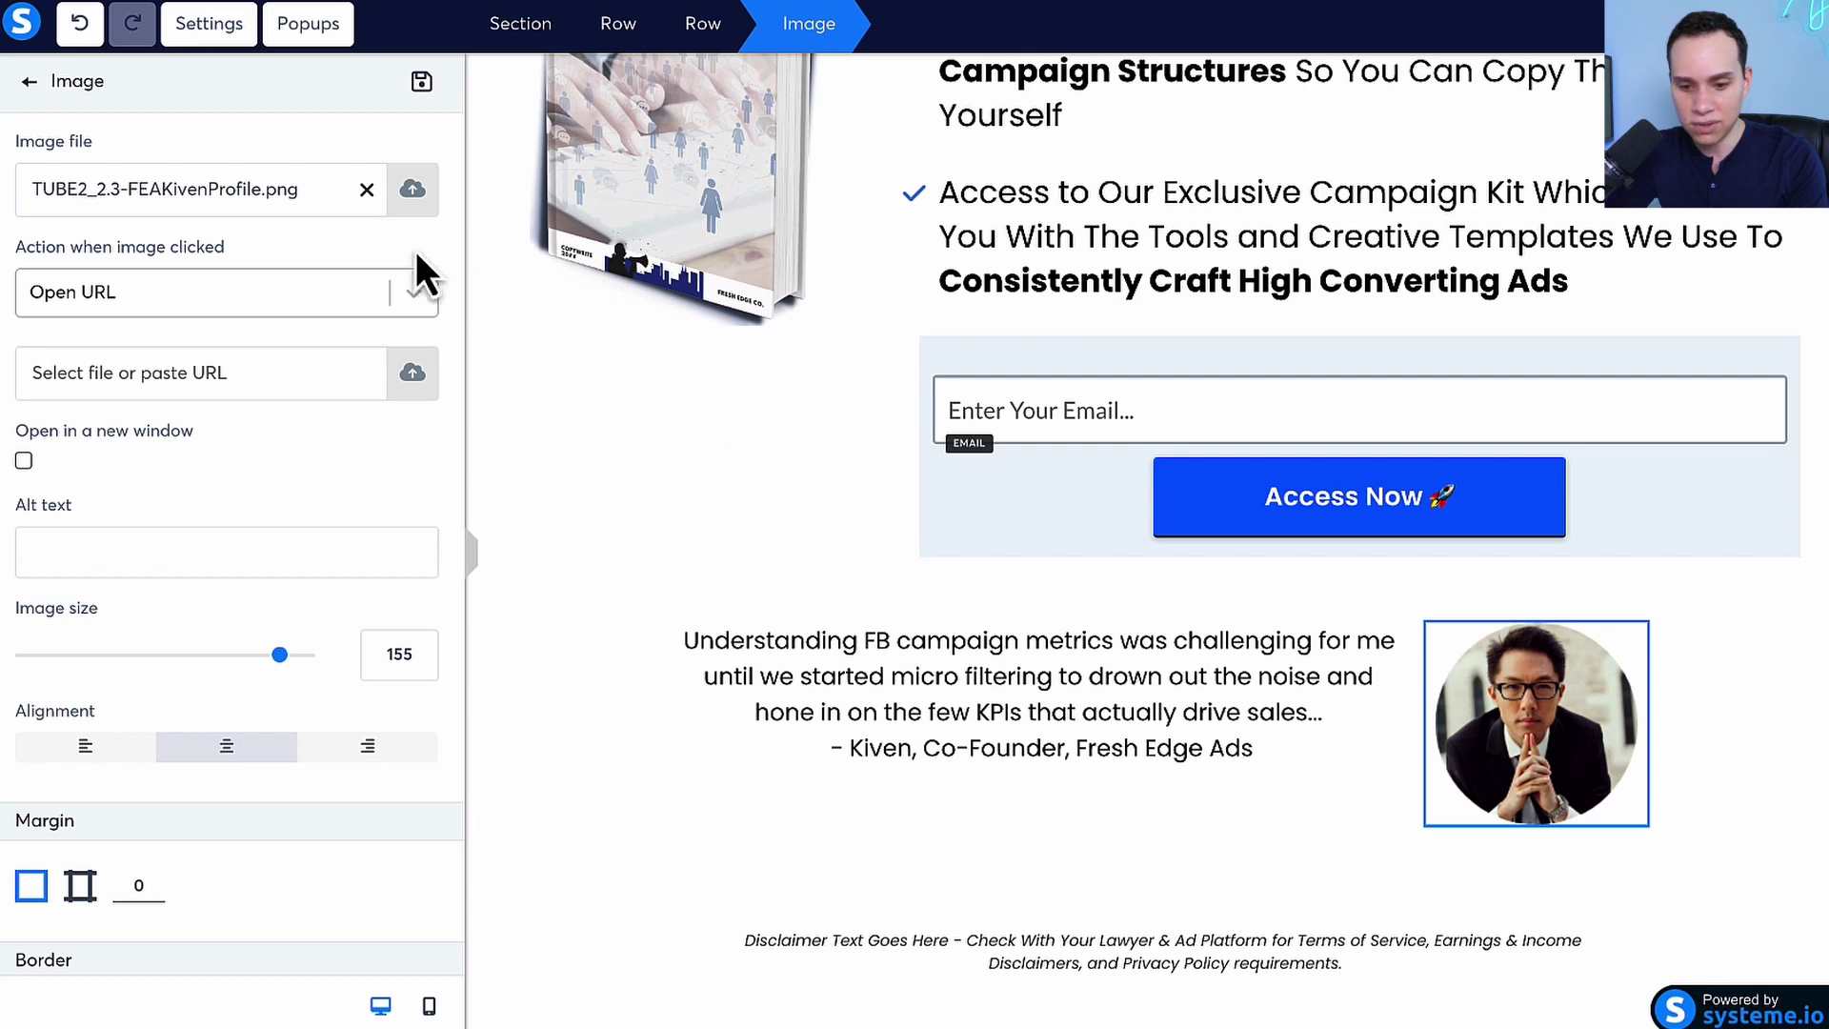
left_click(412, 189)
left_click(1020, 251)
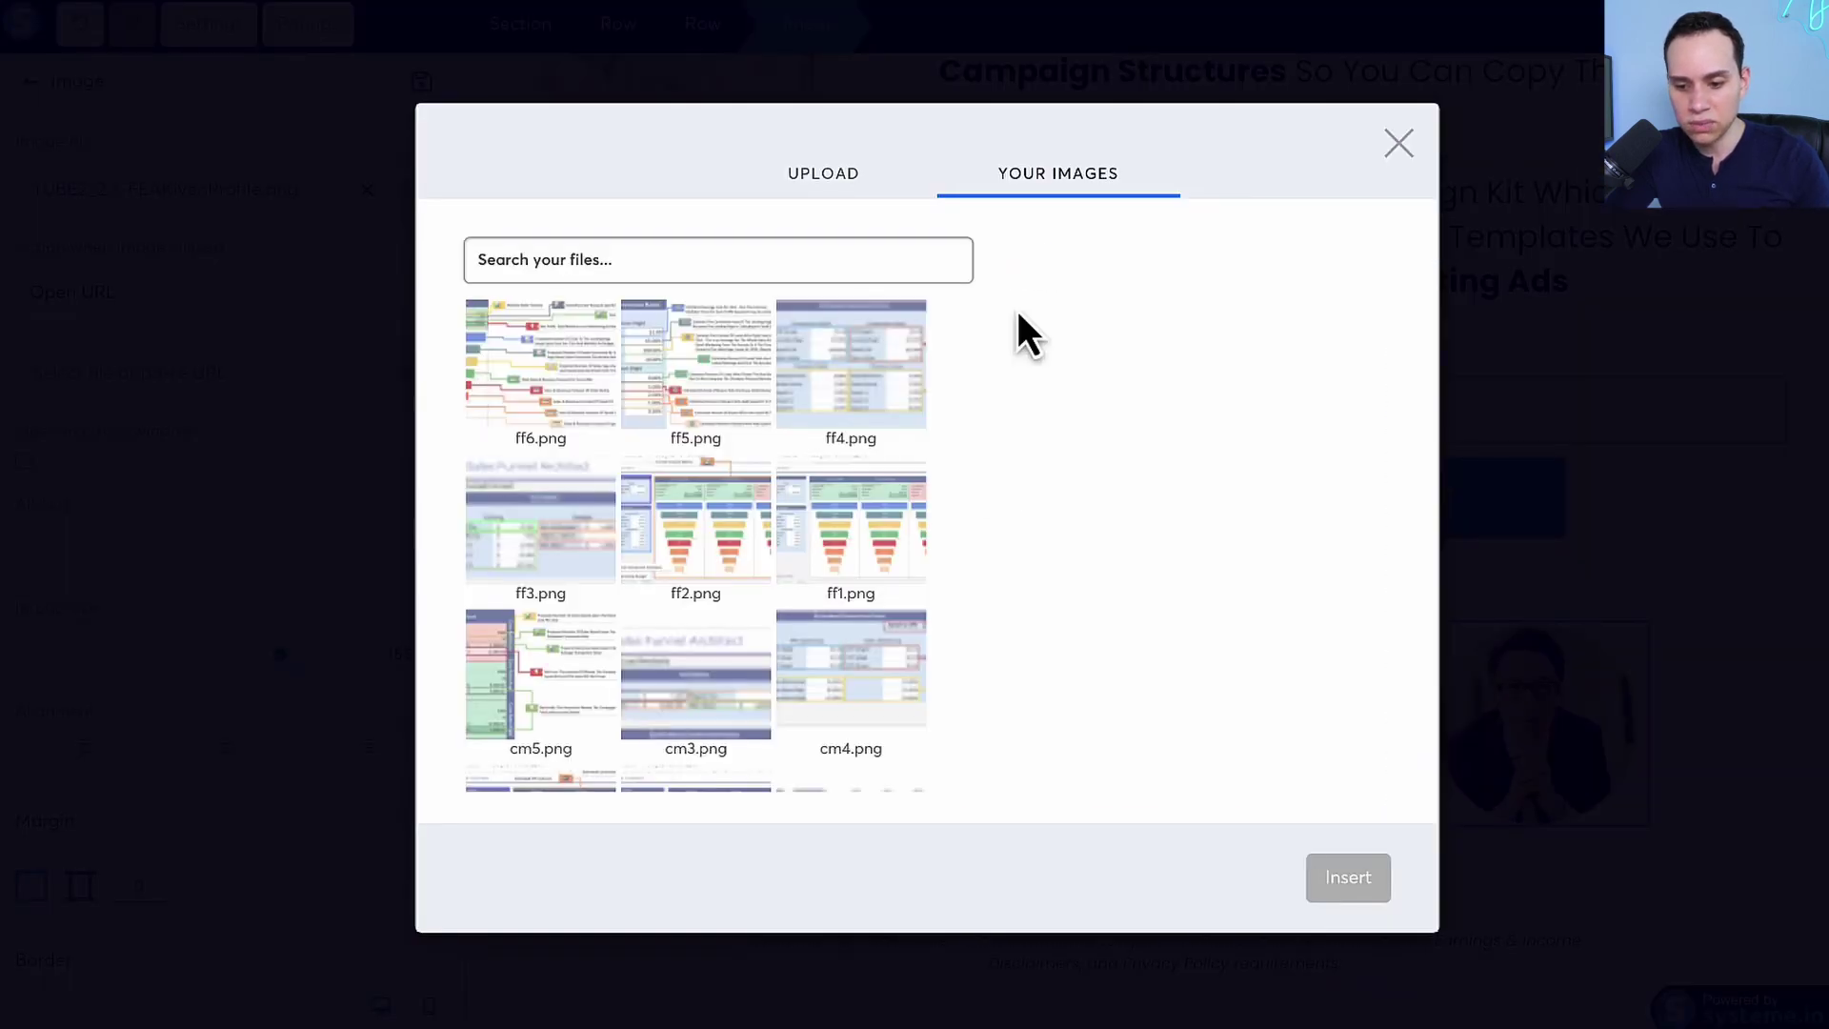
scroll(896, 525, "down", 5)
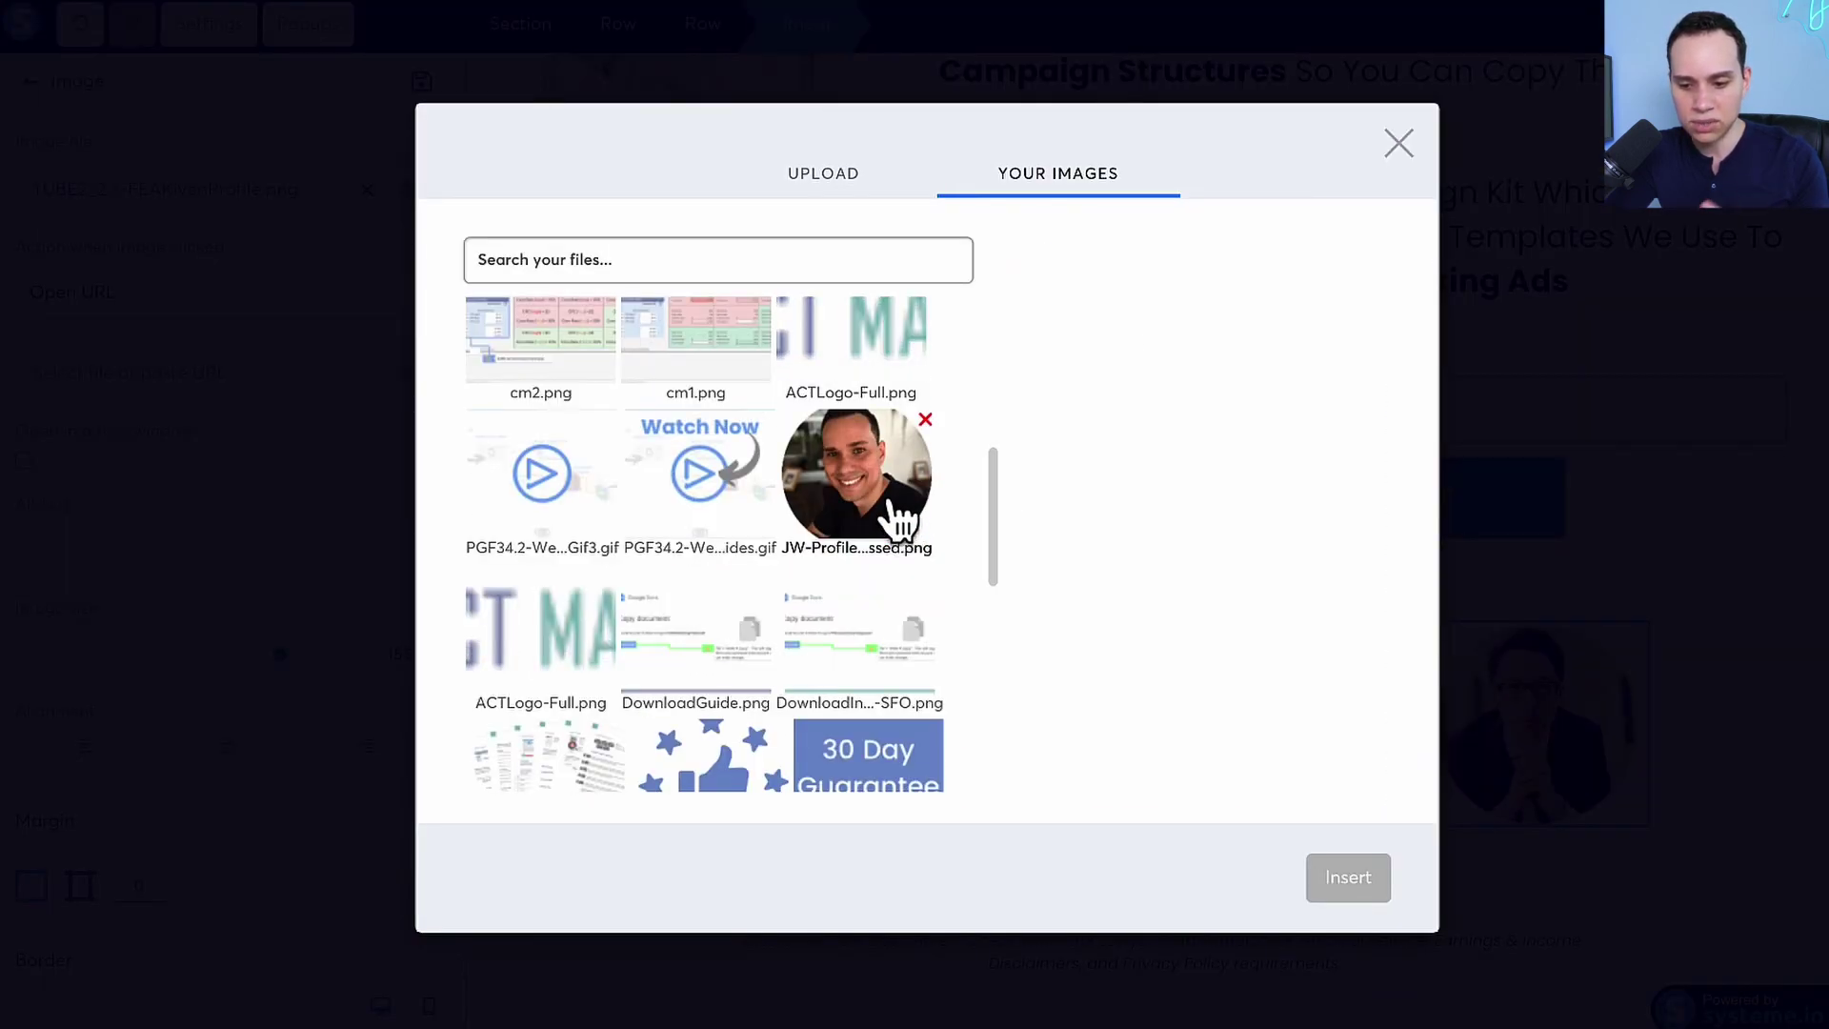
left_click(895, 515)
left_click(1364, 874)
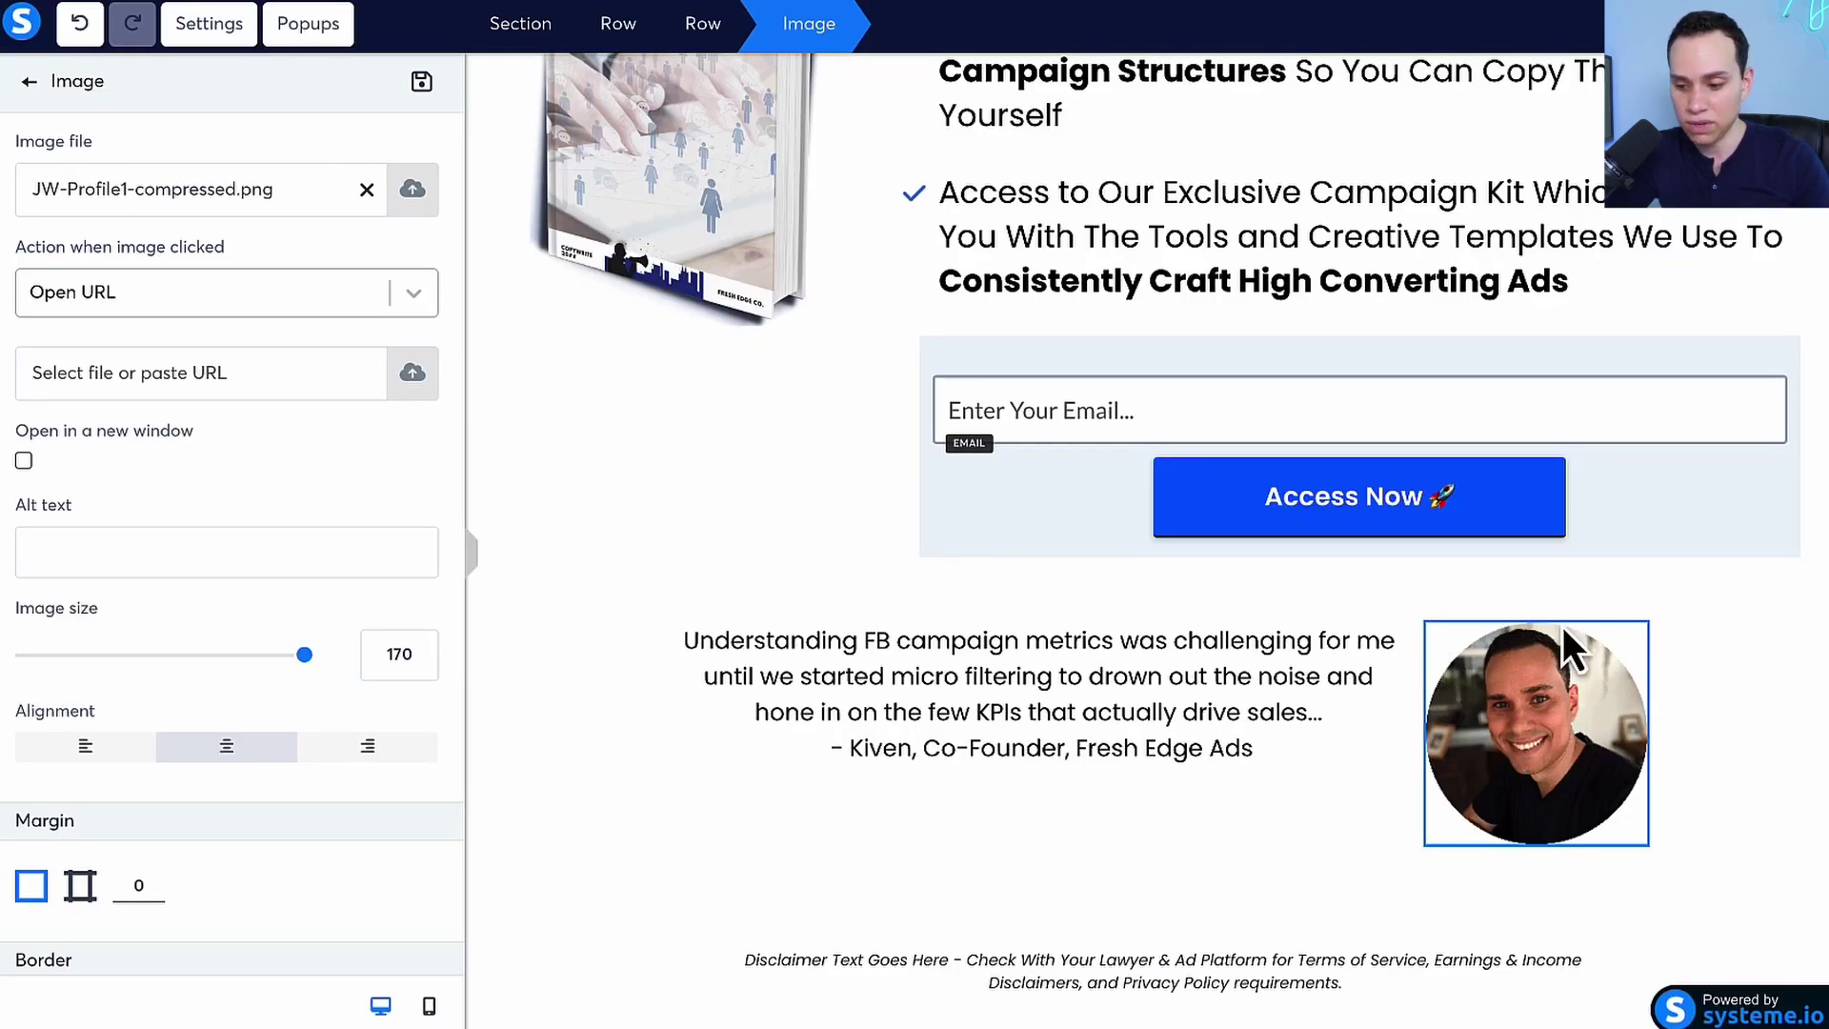
left_click(1700, 640)
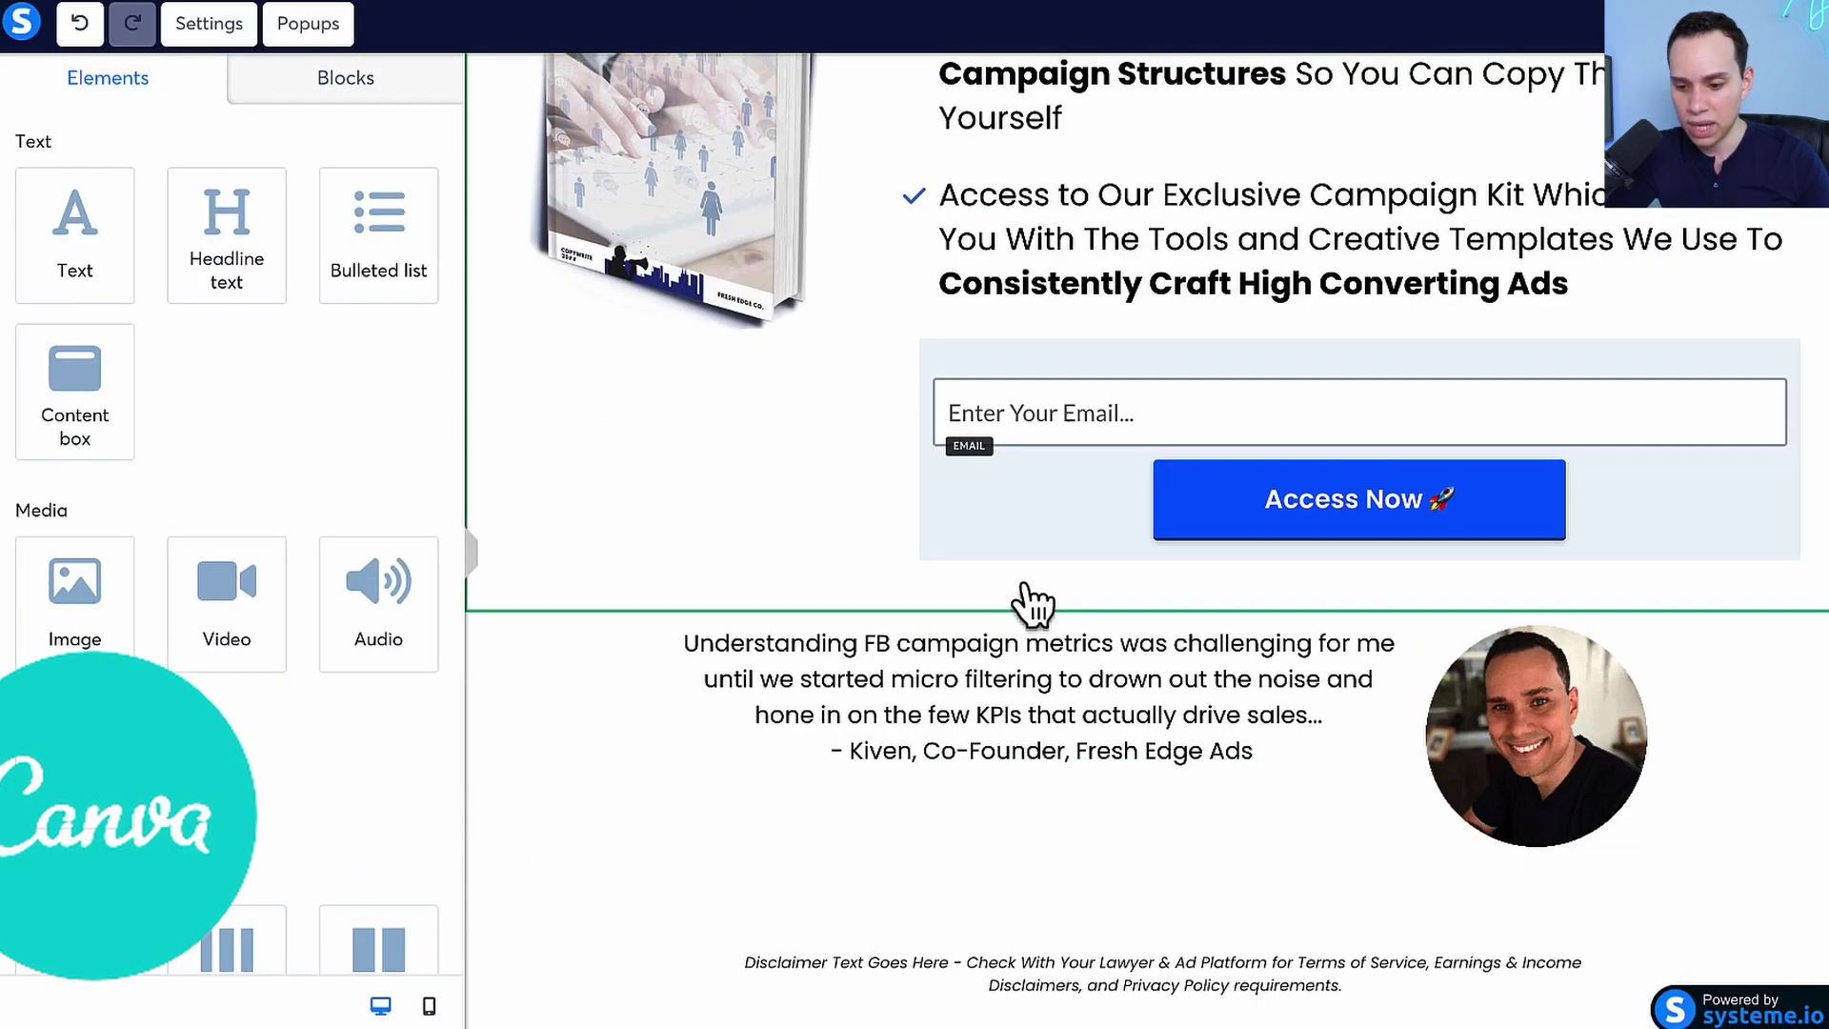
Step: Add a new form input above the email field in the opt-in form row
scroll(1032, 602, "up", 2)
left_click(985, 569)
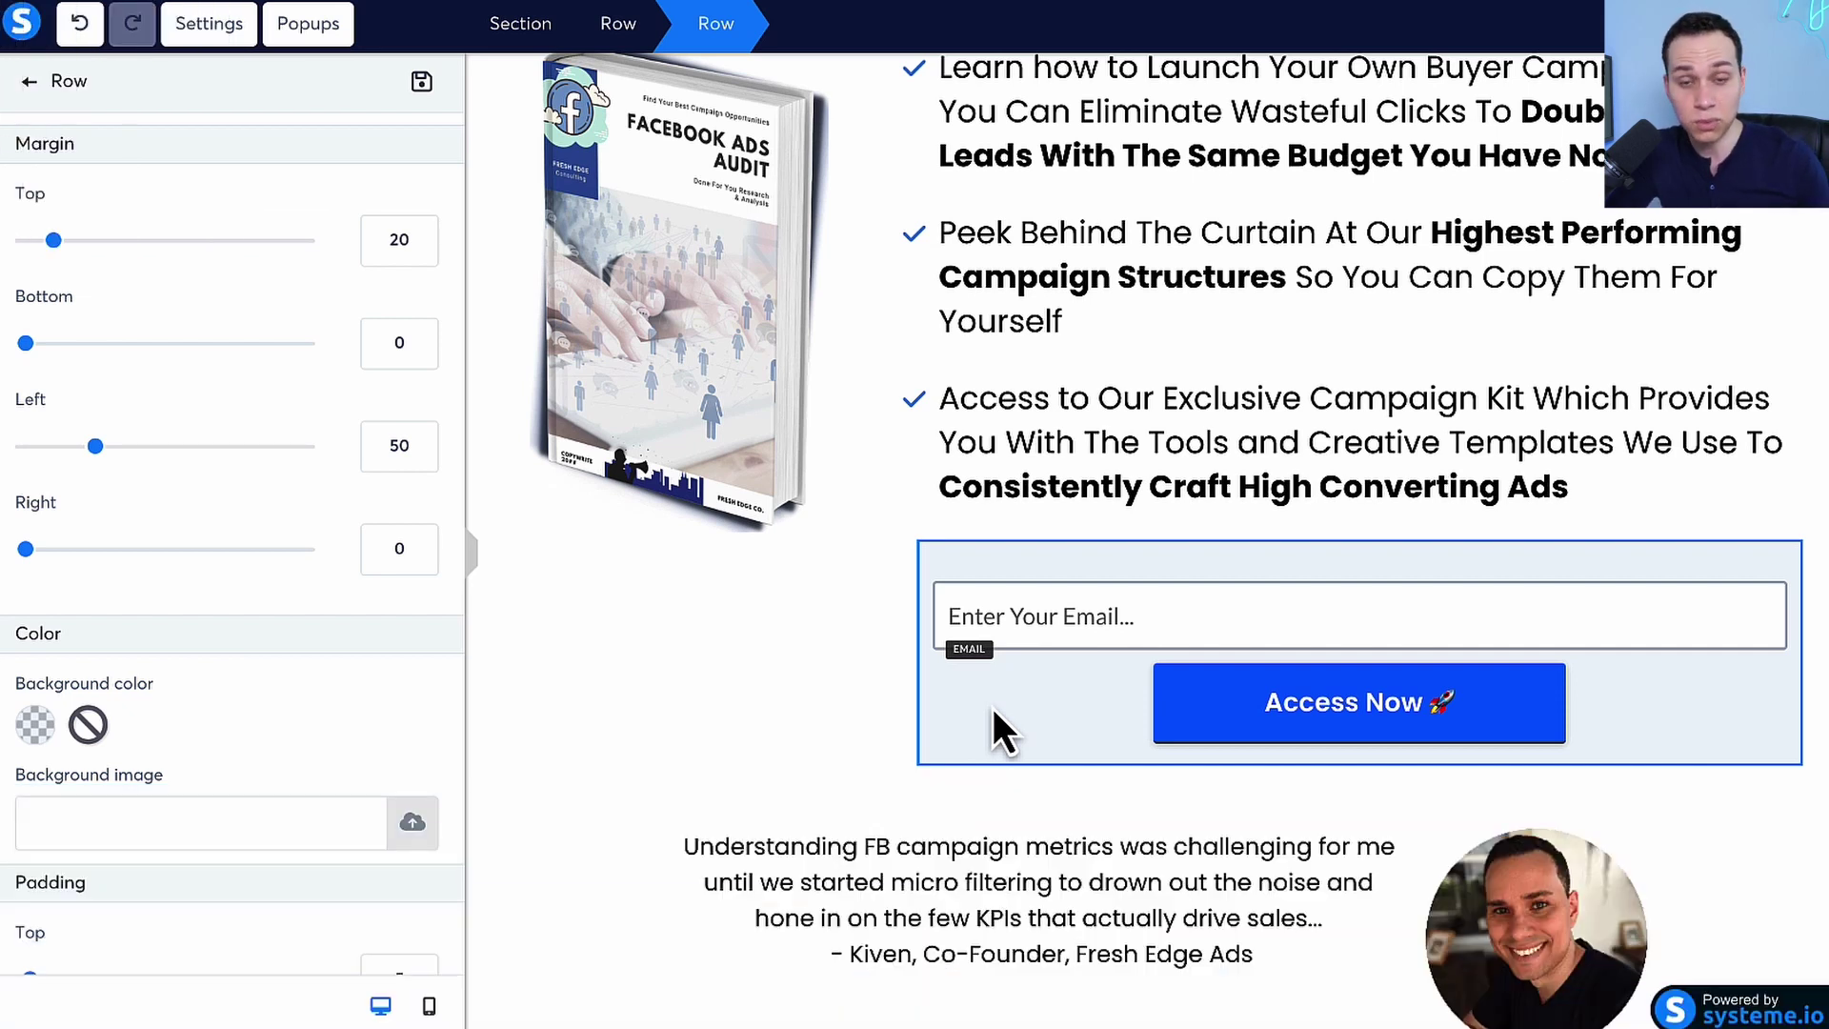
left_click(848, 710)
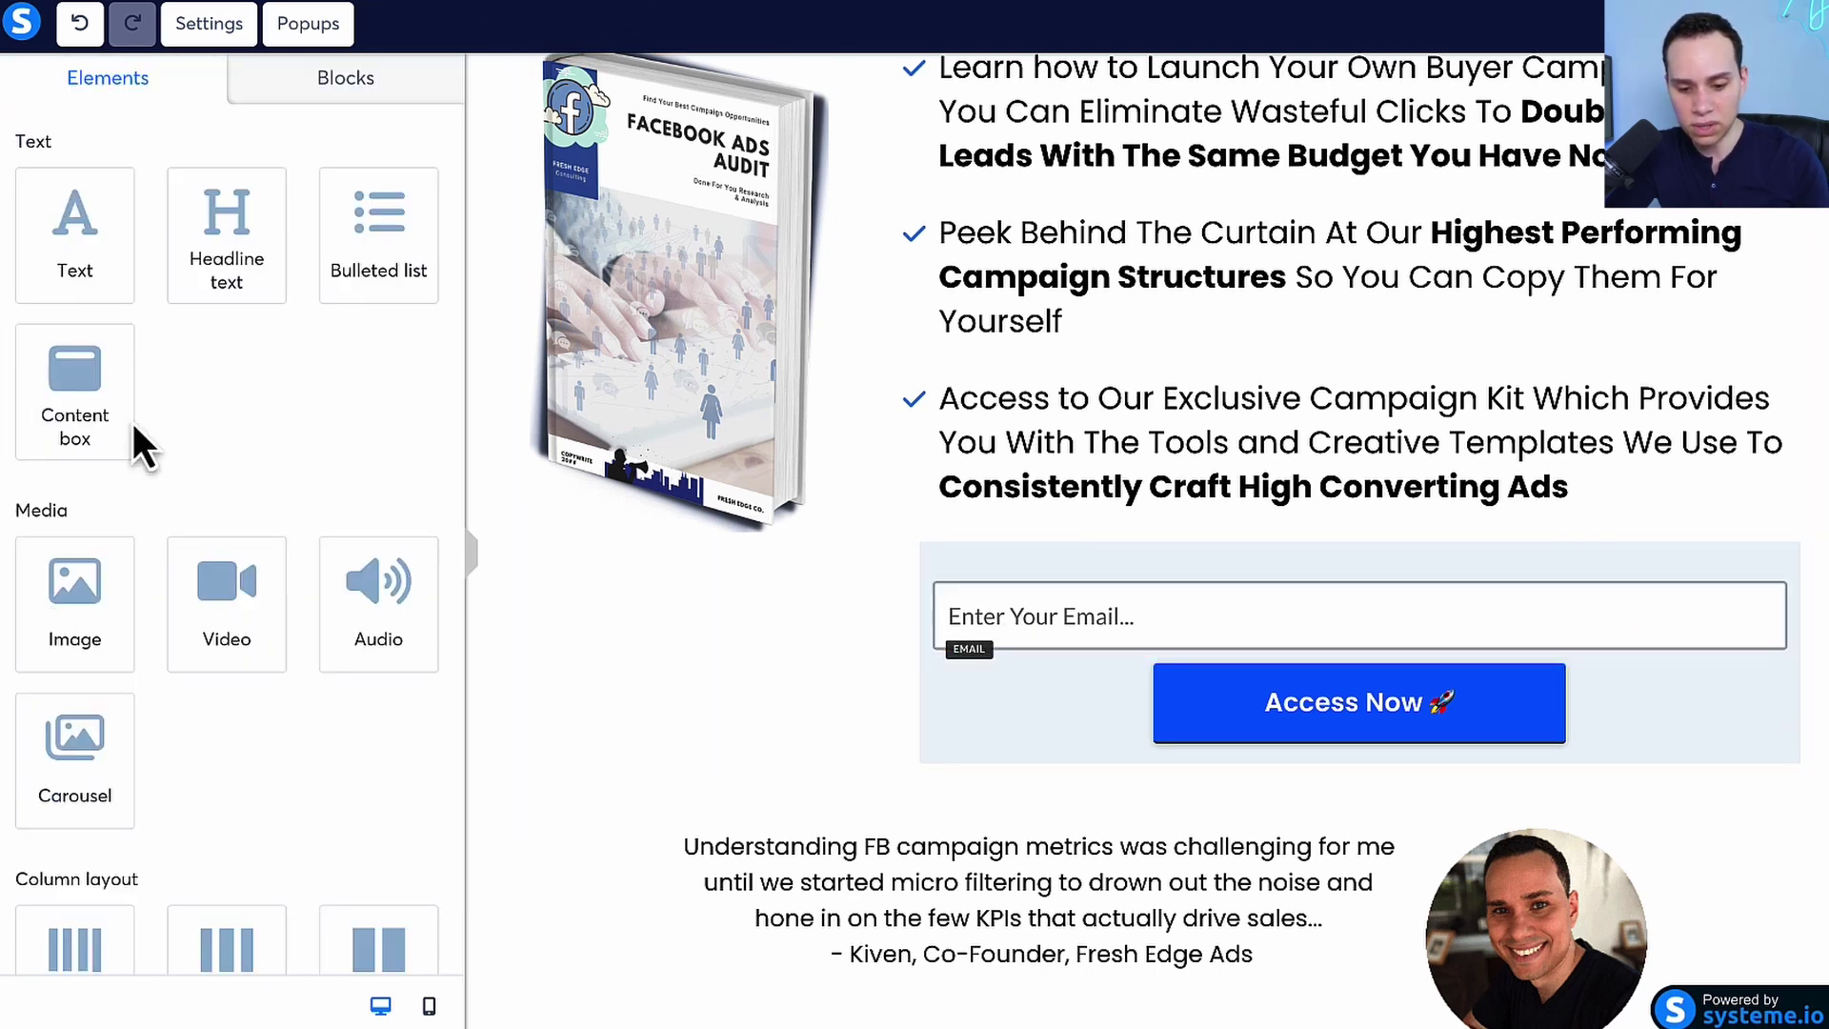
scroll(245, 417, "down", 10)
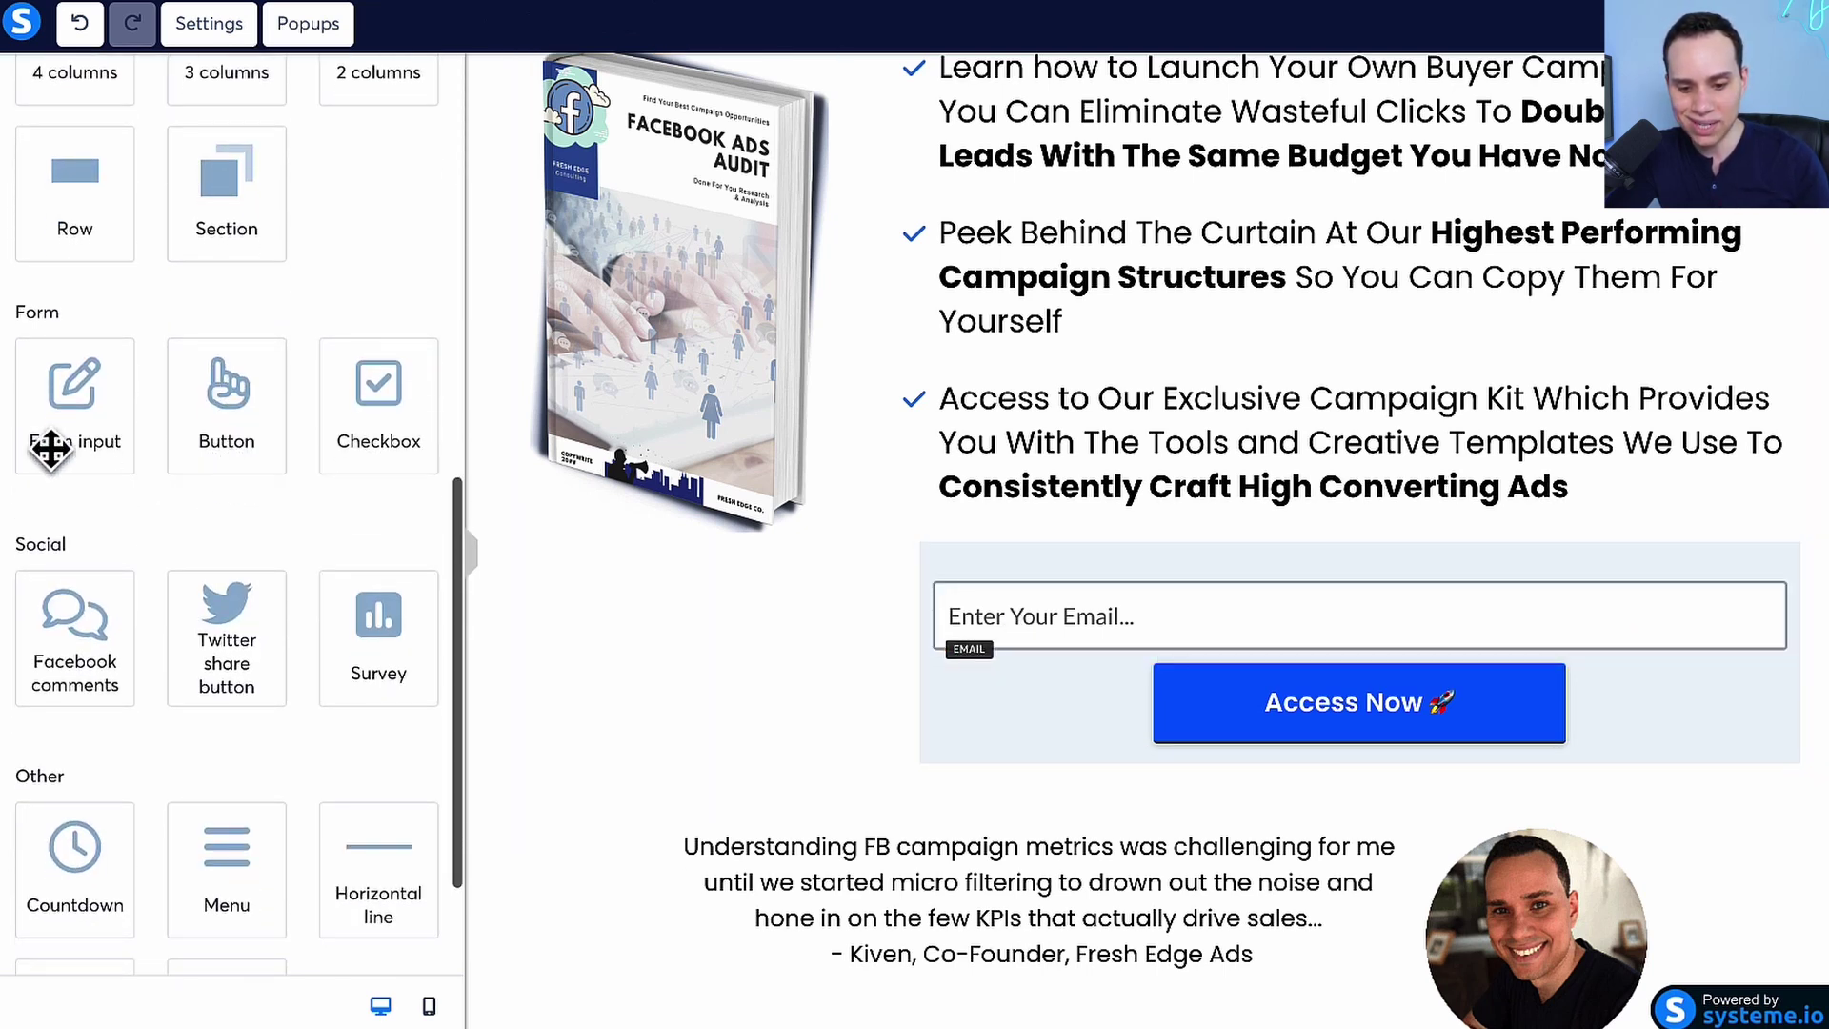
left_click_drag(61, 420, 1071, 606)
left_click(1310, 619)
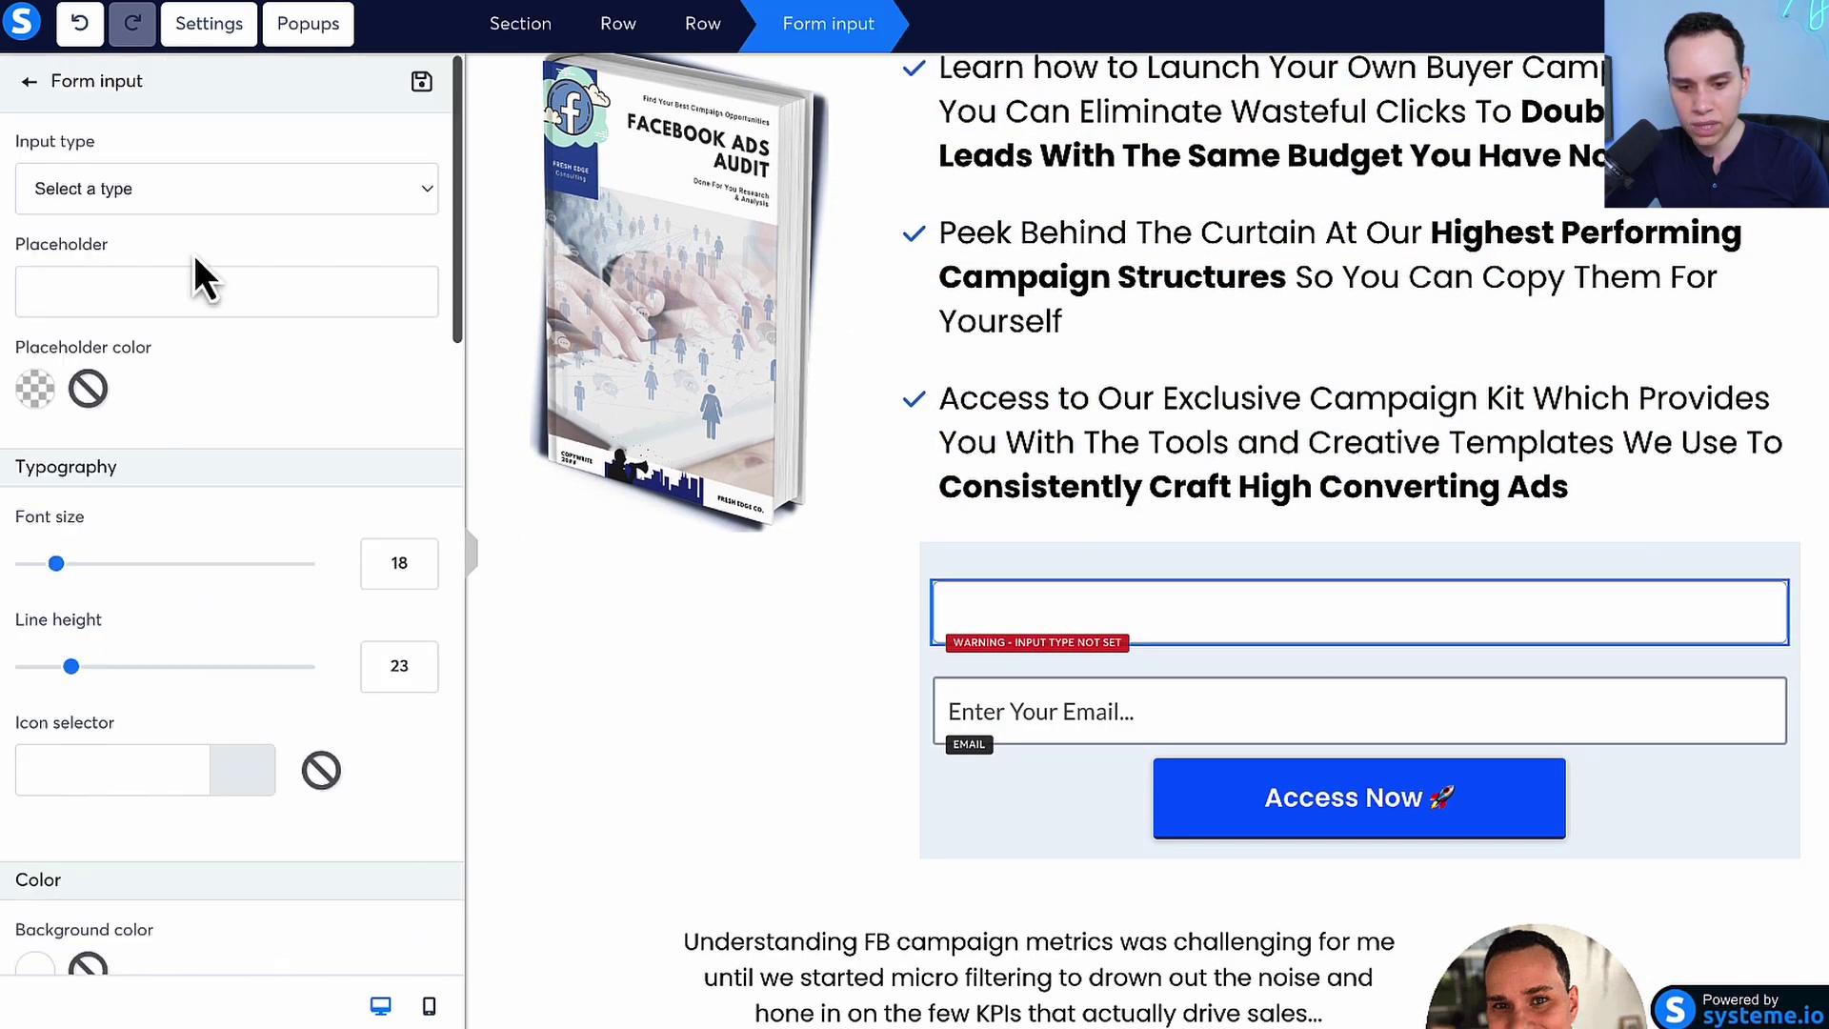
Step: Set the new form input's type to First name and its placeholder to "Name Here..."
left_click(214, 188)
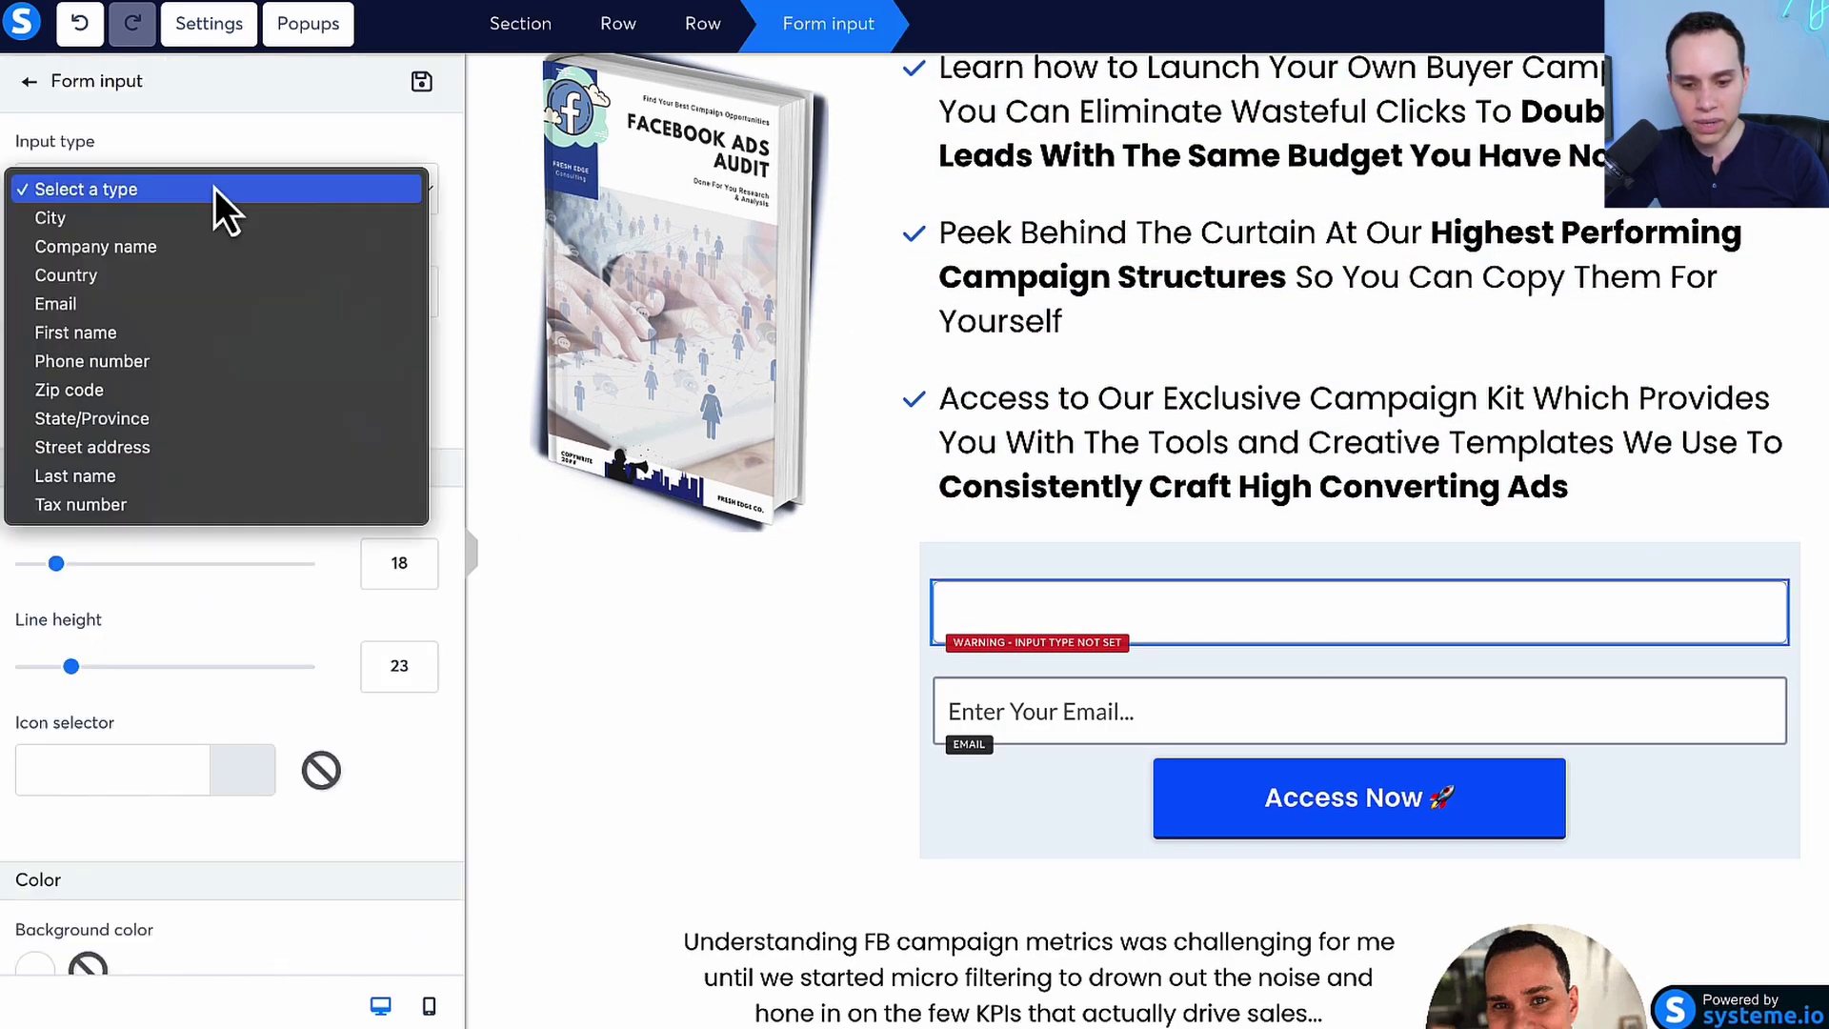
left_click(168, 333)
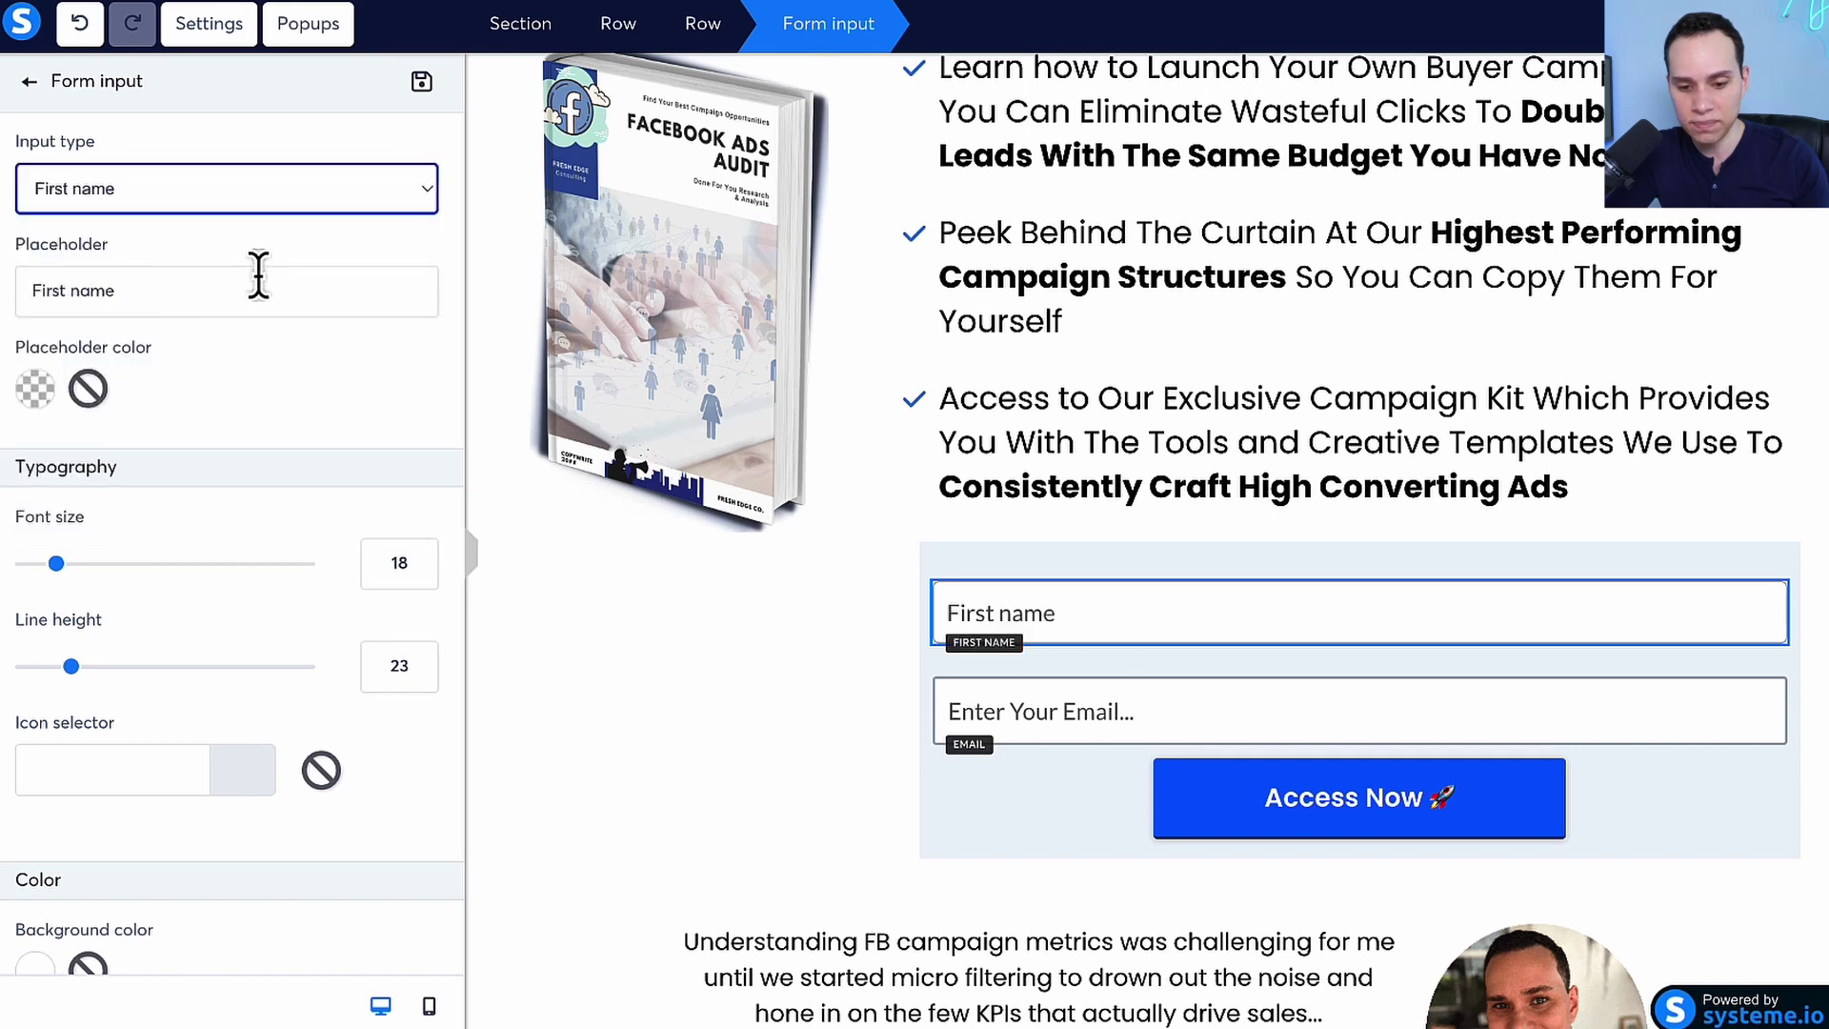
left_click(269, 281)
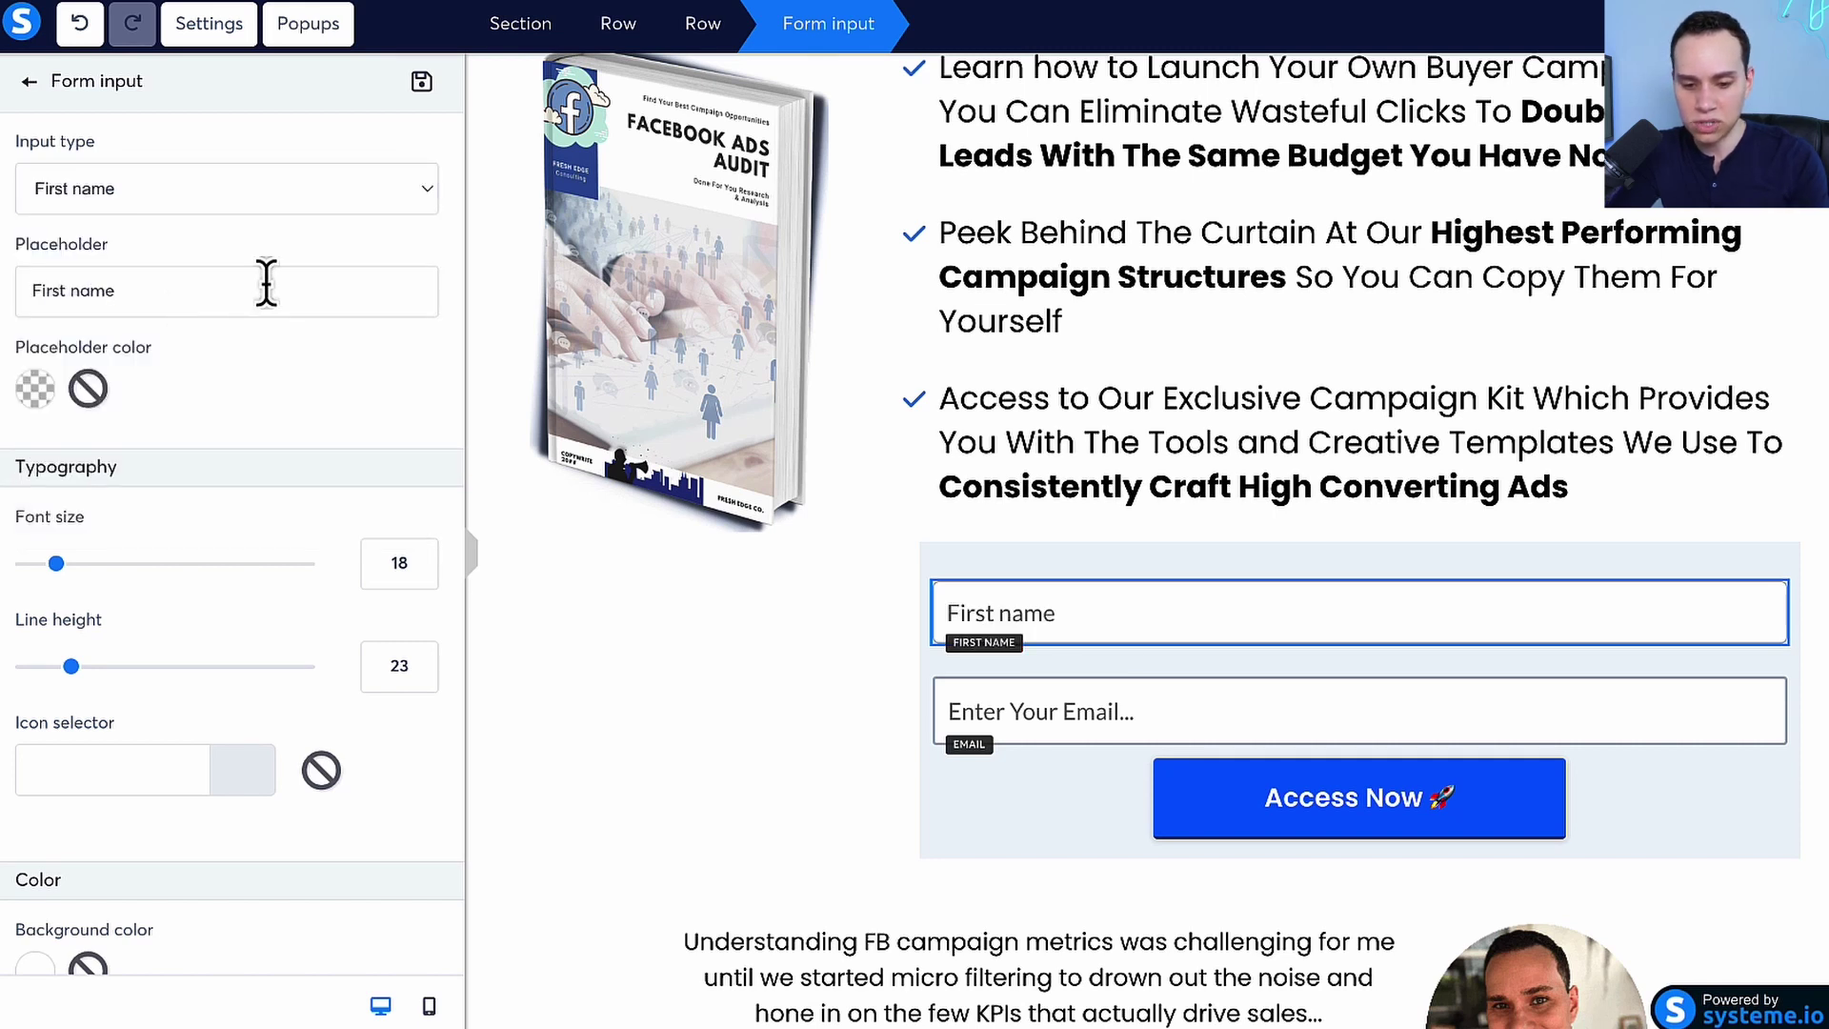
type("Name Here...")
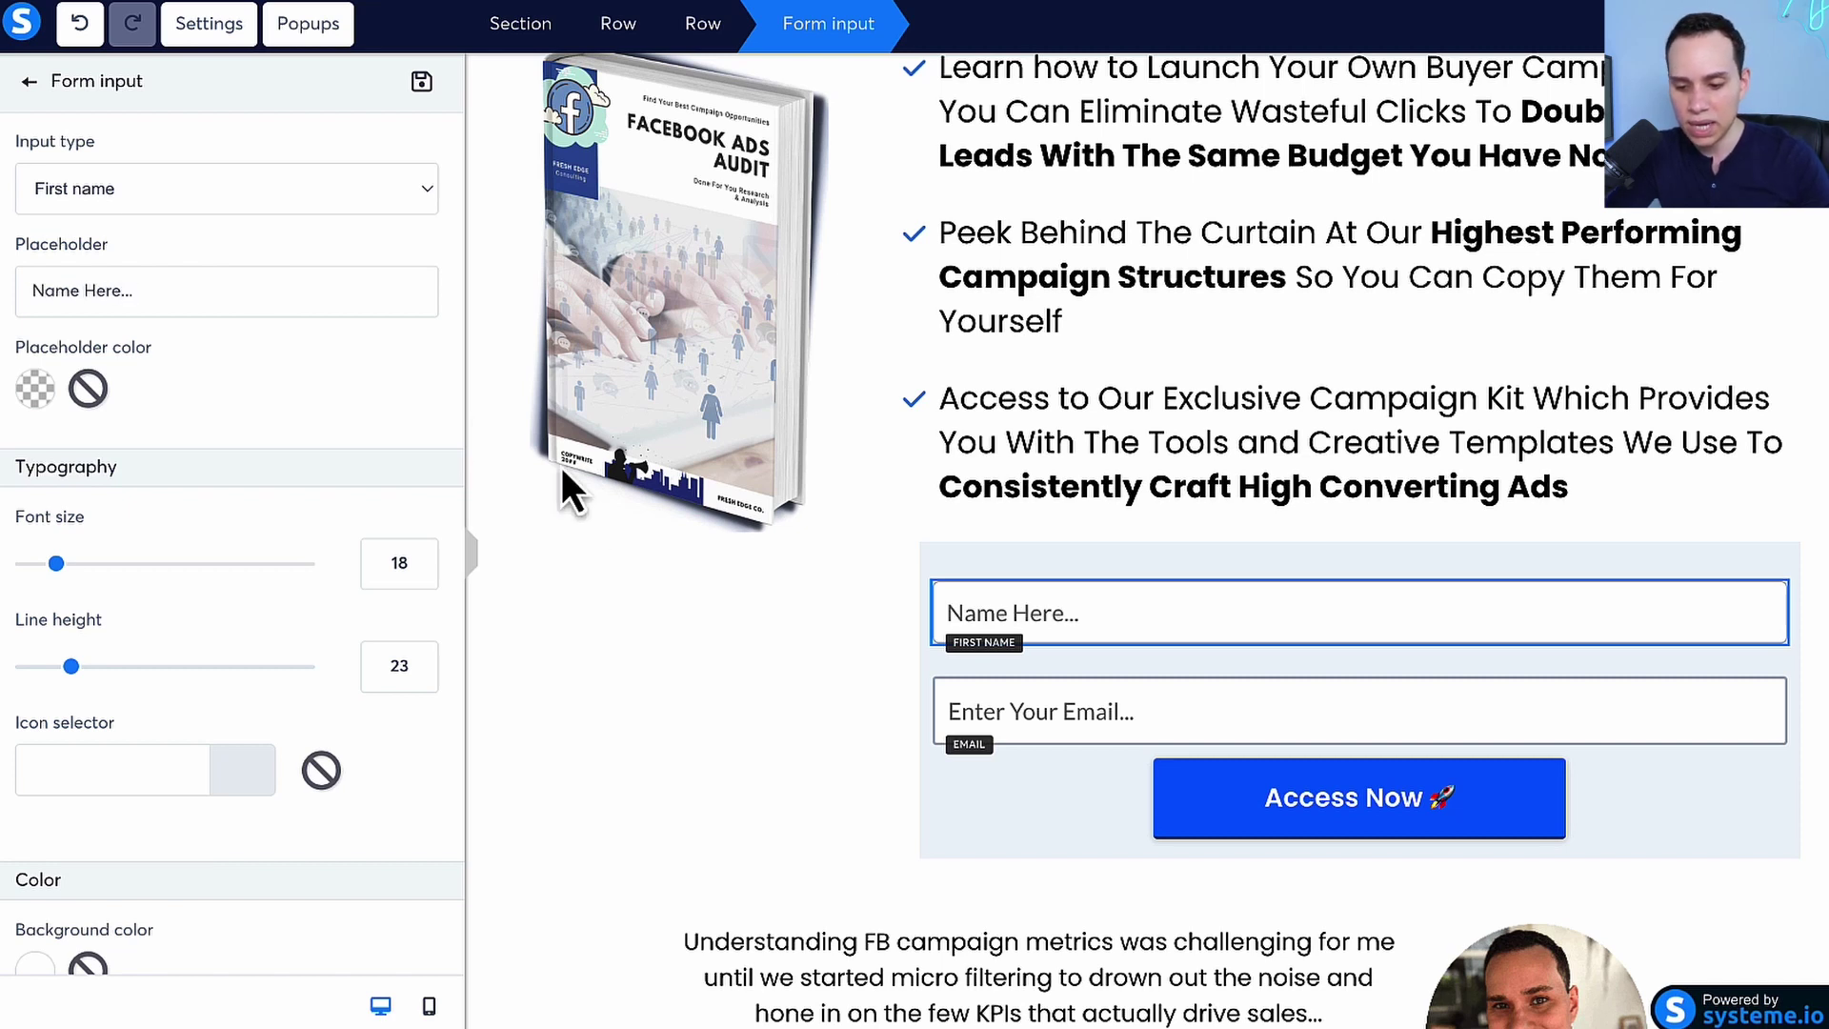
left_click(592, 622)
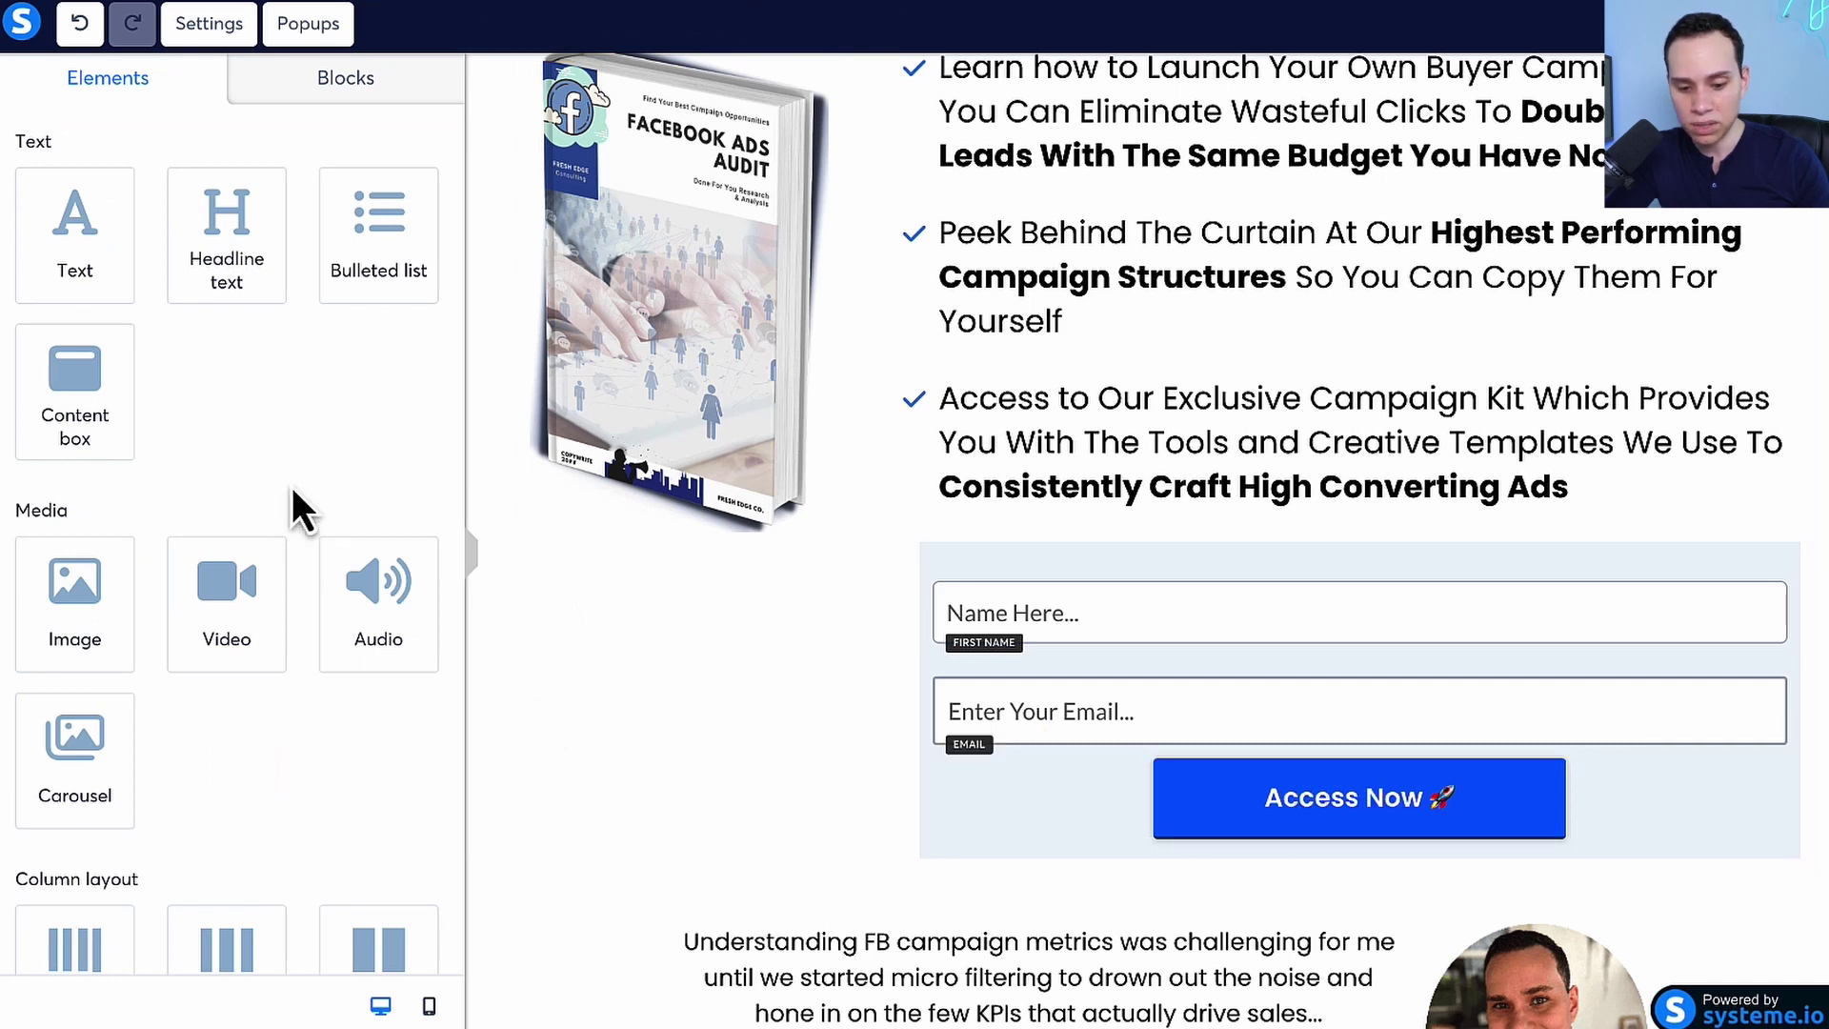
Step: Add a second button below the Access Now button in the opt-in form and open its settings
scroll(273, 478, "down", 8)
scroll(273, 478, "down", 4)
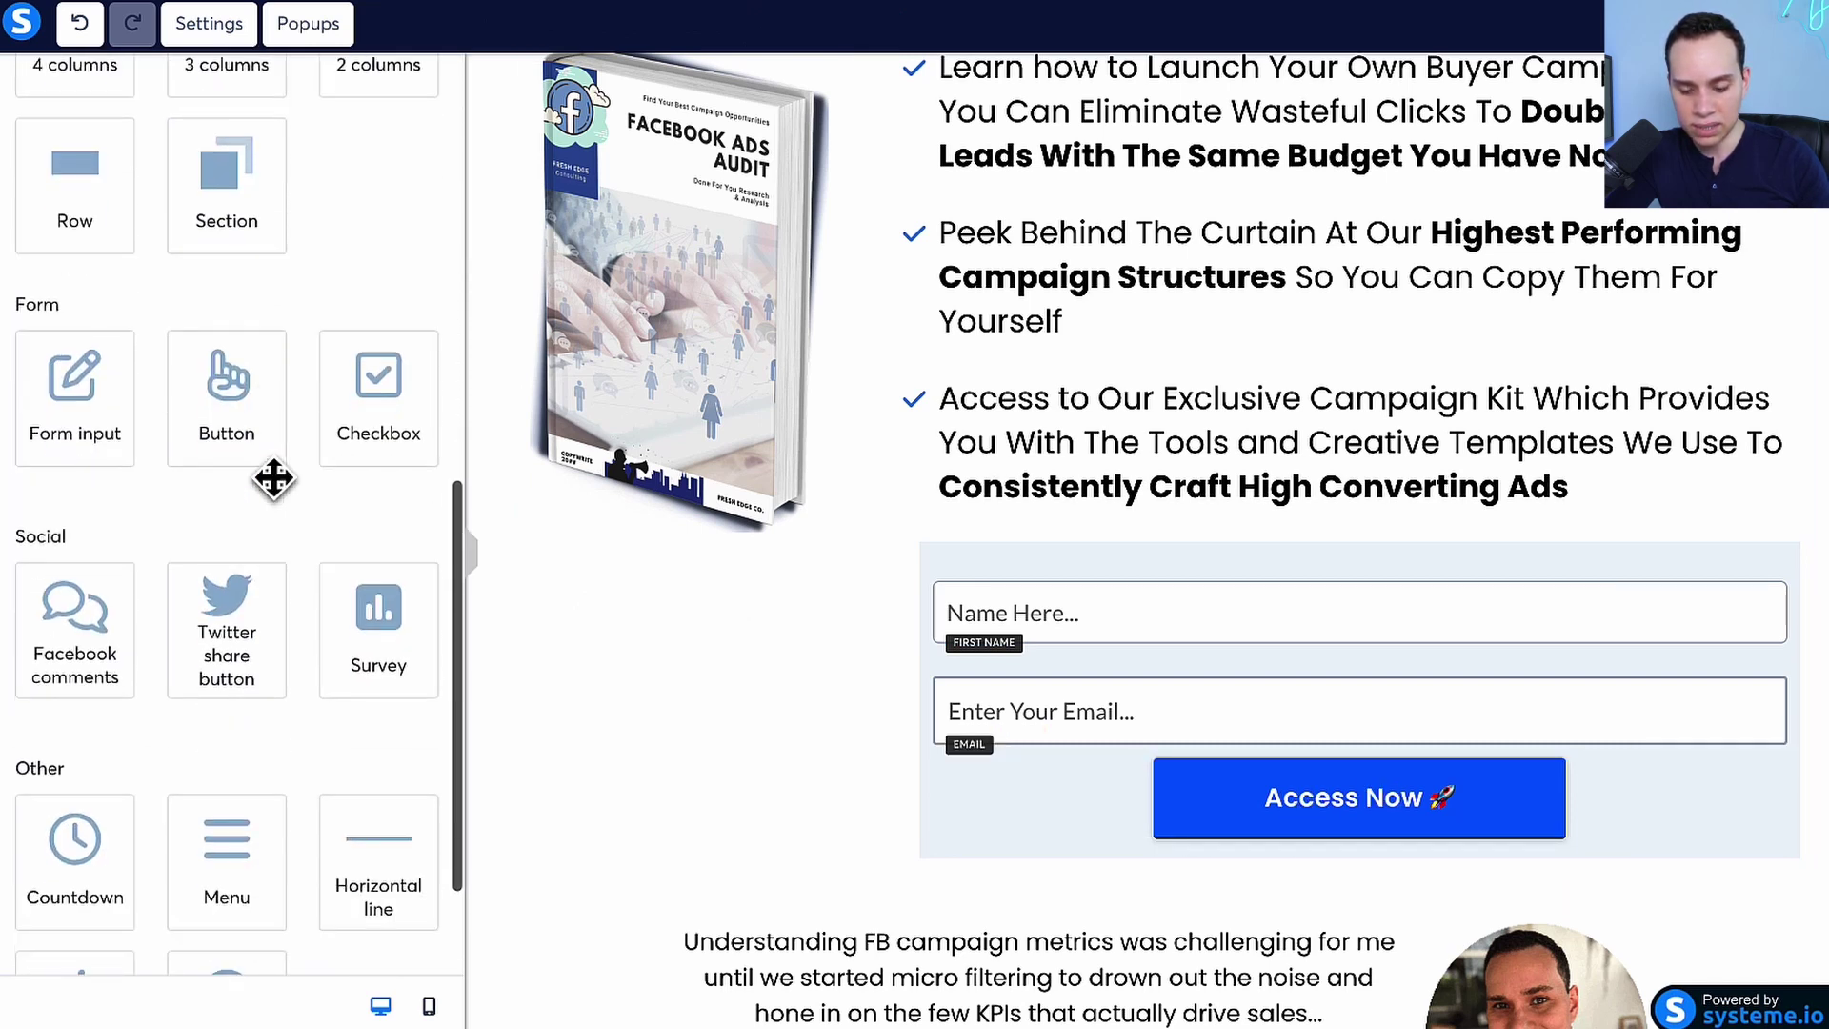
scroll(211, 281, "up", 12)
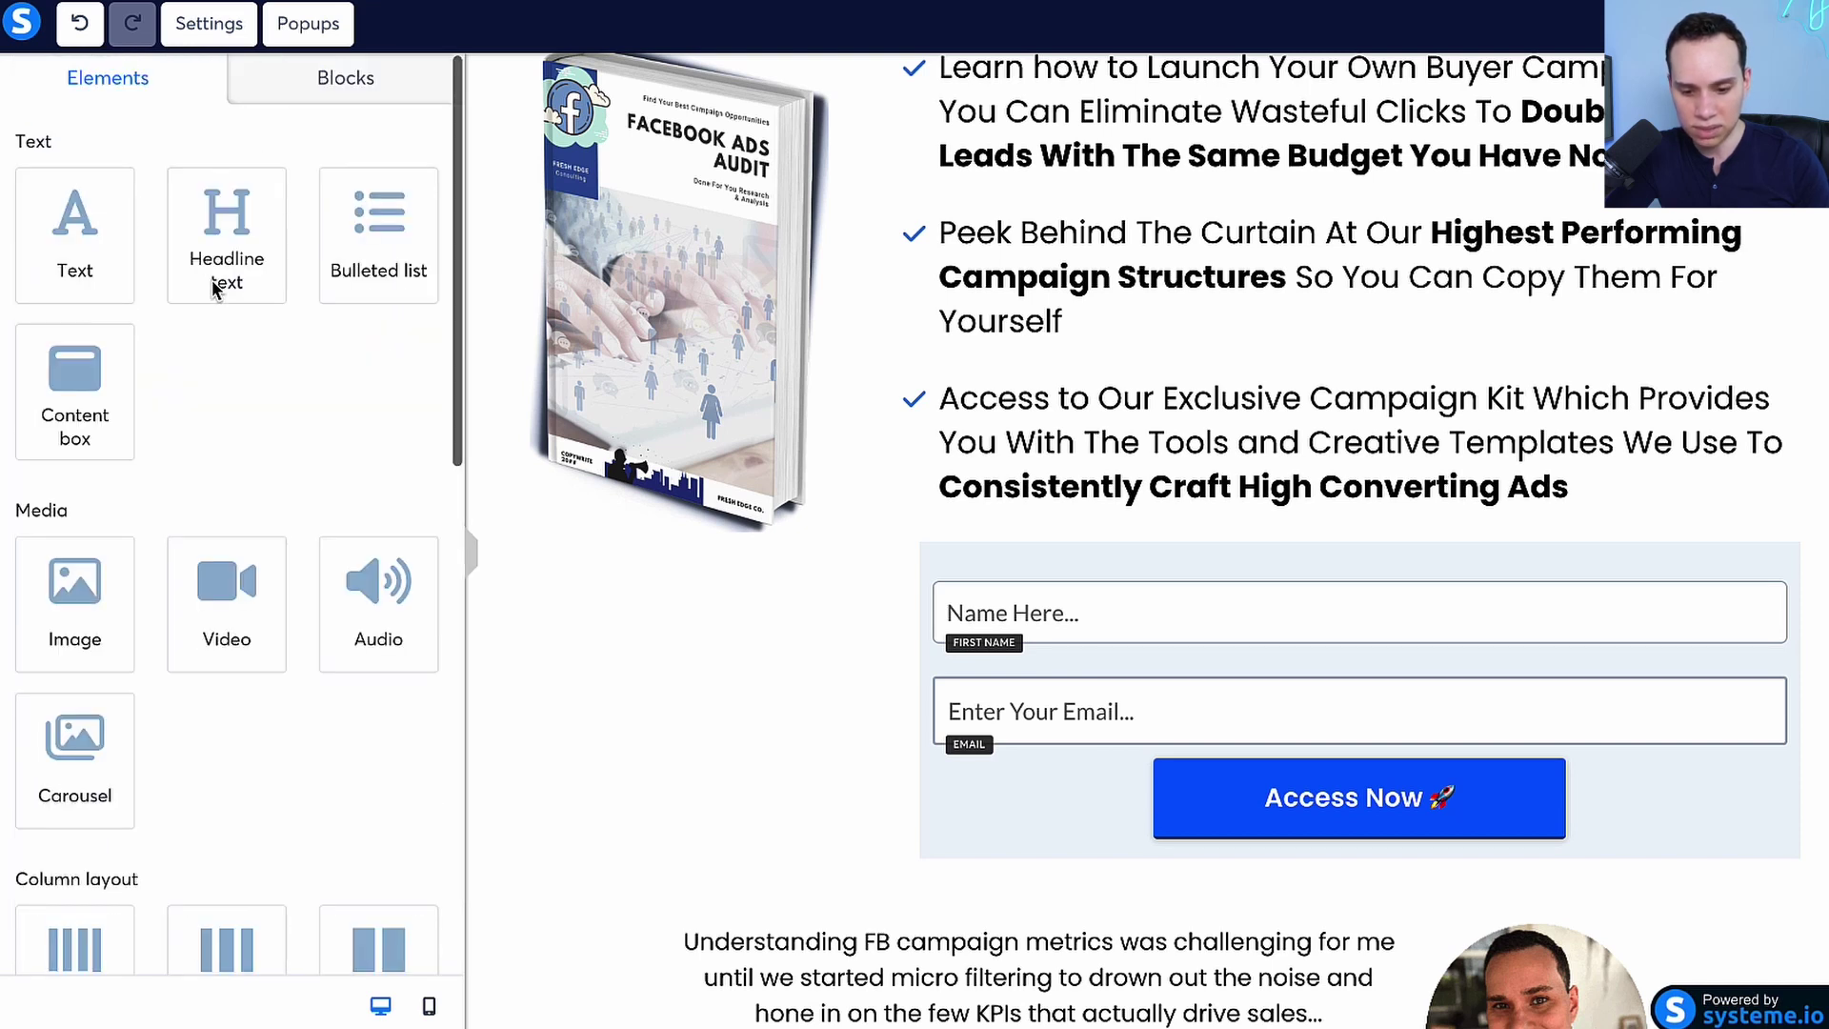
scroll(212, 278, "down", 12)
left_click_drag(212, 409, 1389, 817)
scroll(1191, 781, "down", 3)
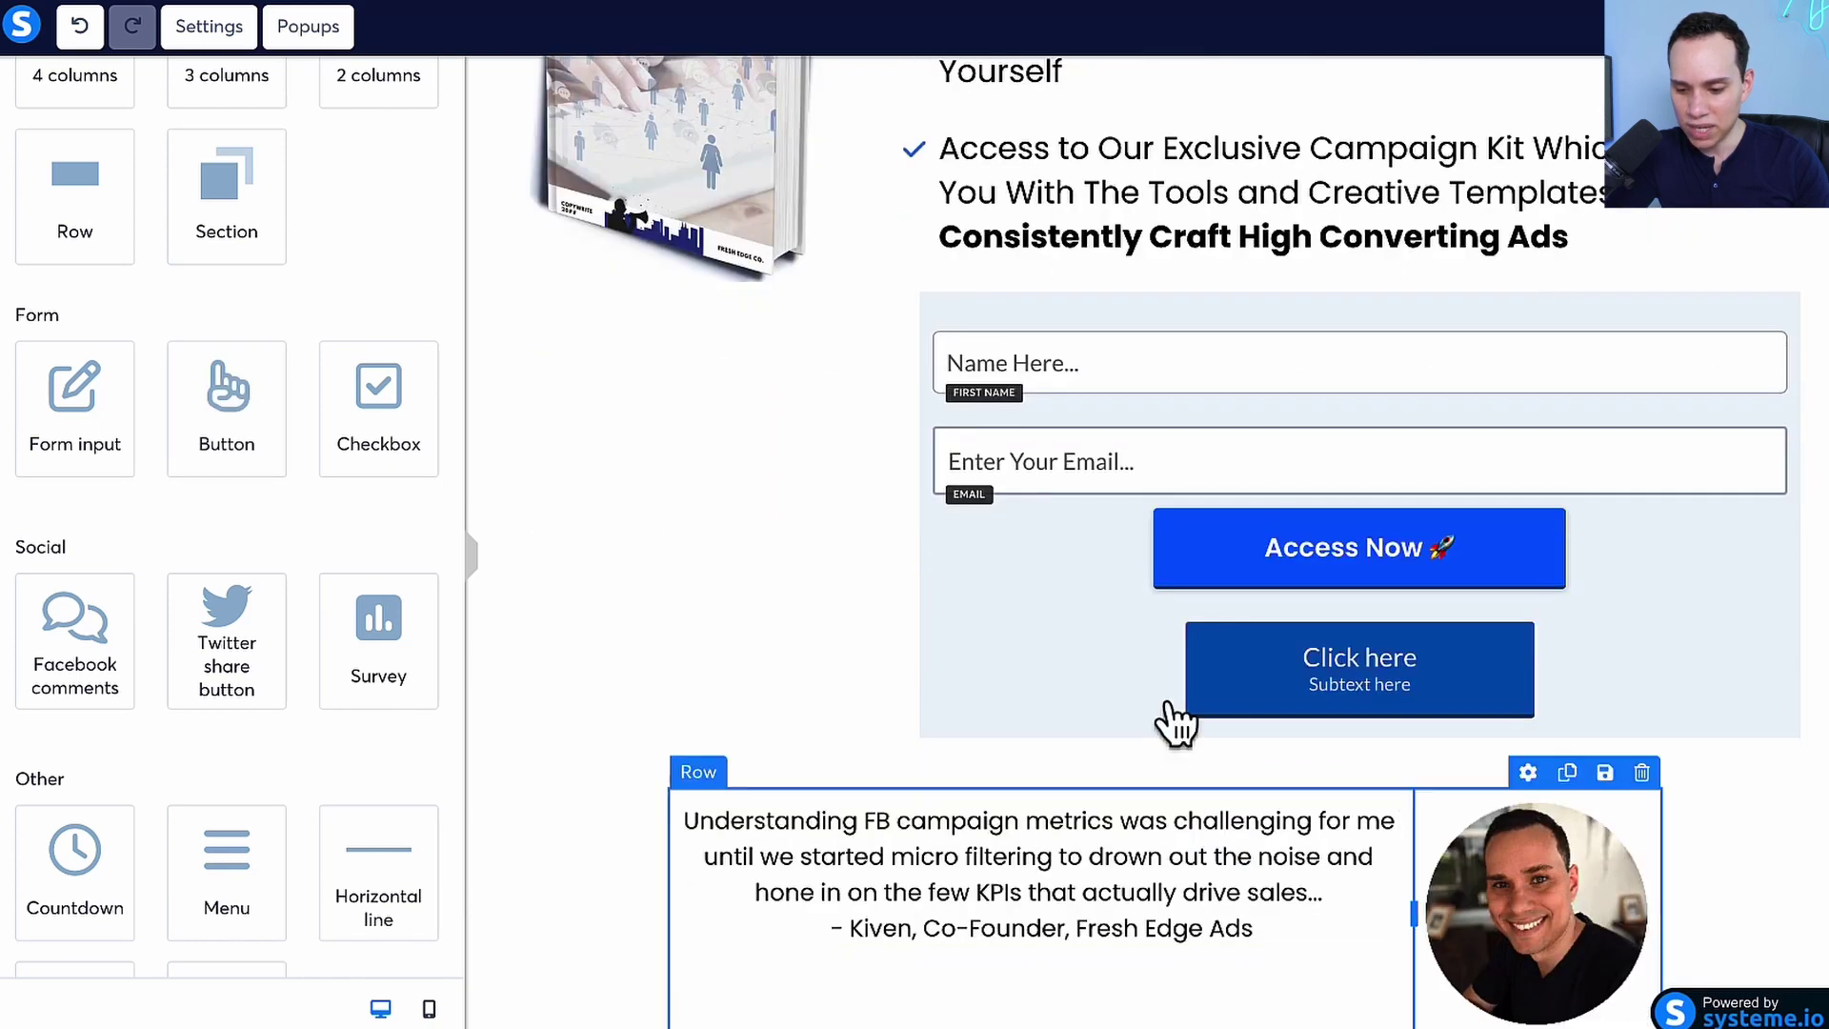
left_click(1225, 647)
scroll(200, 667, "down", 2)
scroll(195, 655, "down", 1)
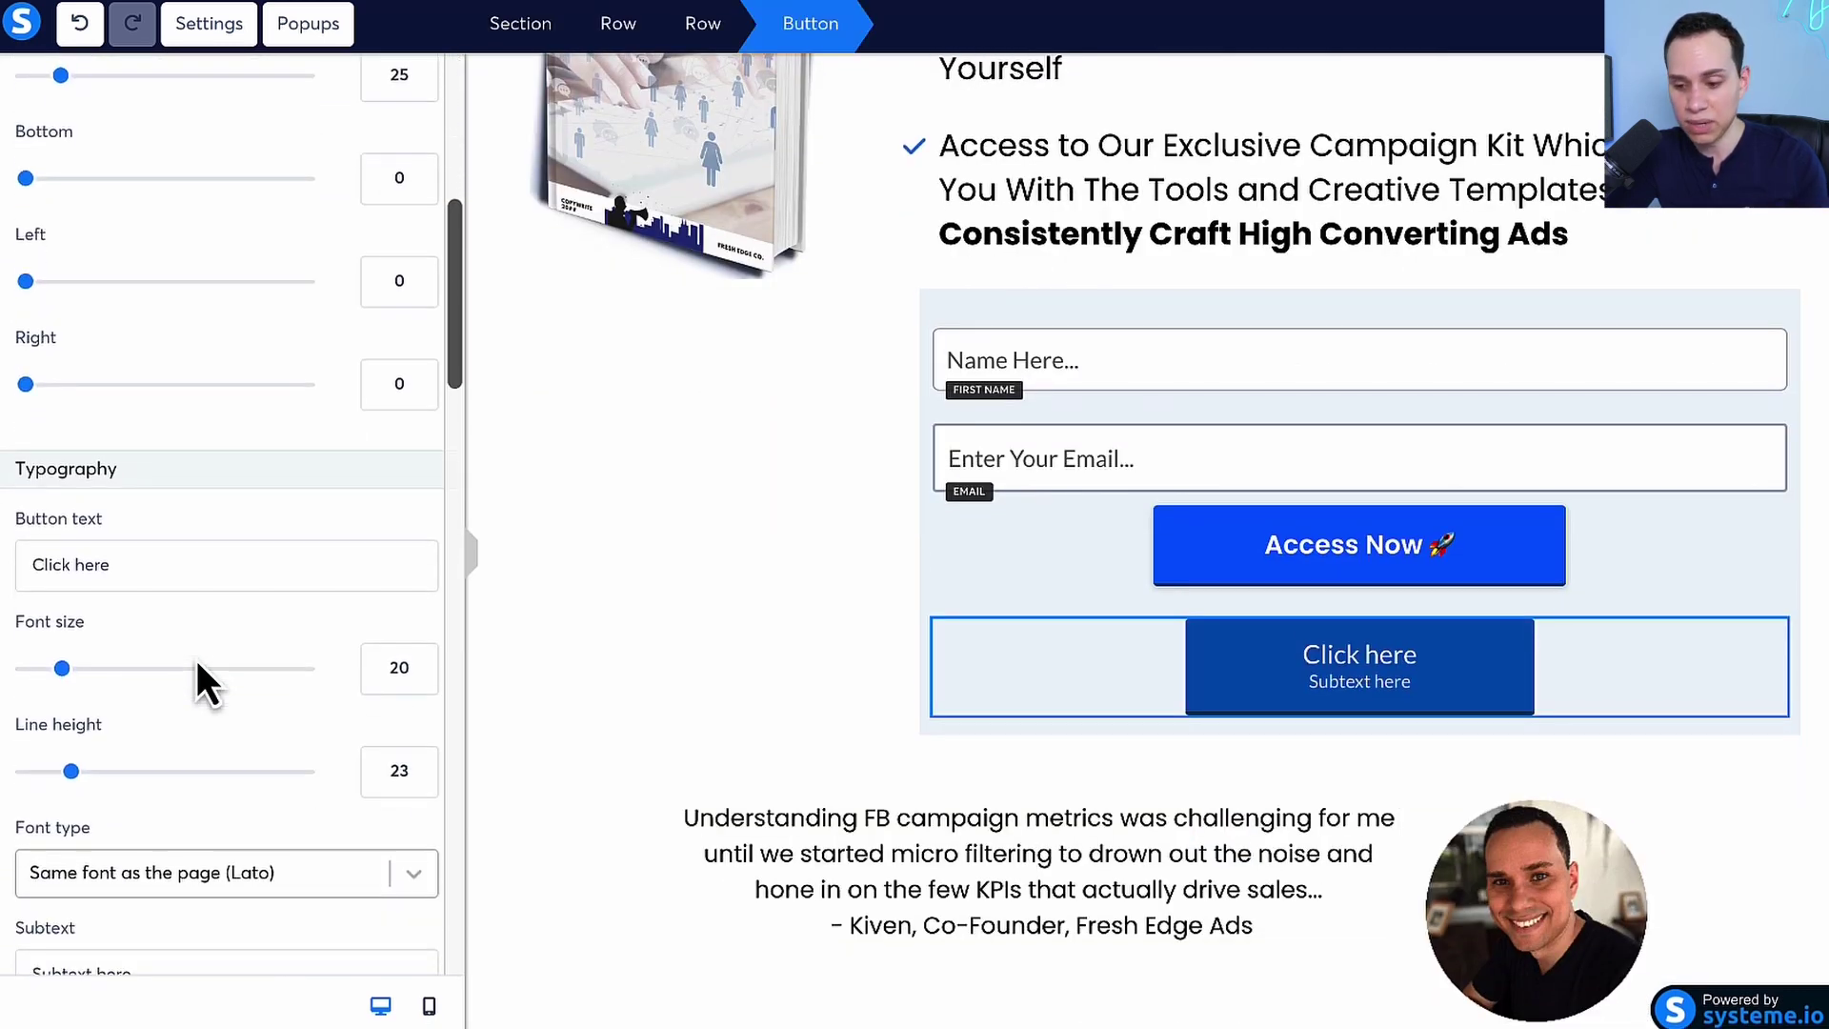
Step: Change the background color of the opt-in form's Access Now button to the default orange
left_click(1115, 543)
left_click(1152, 562)
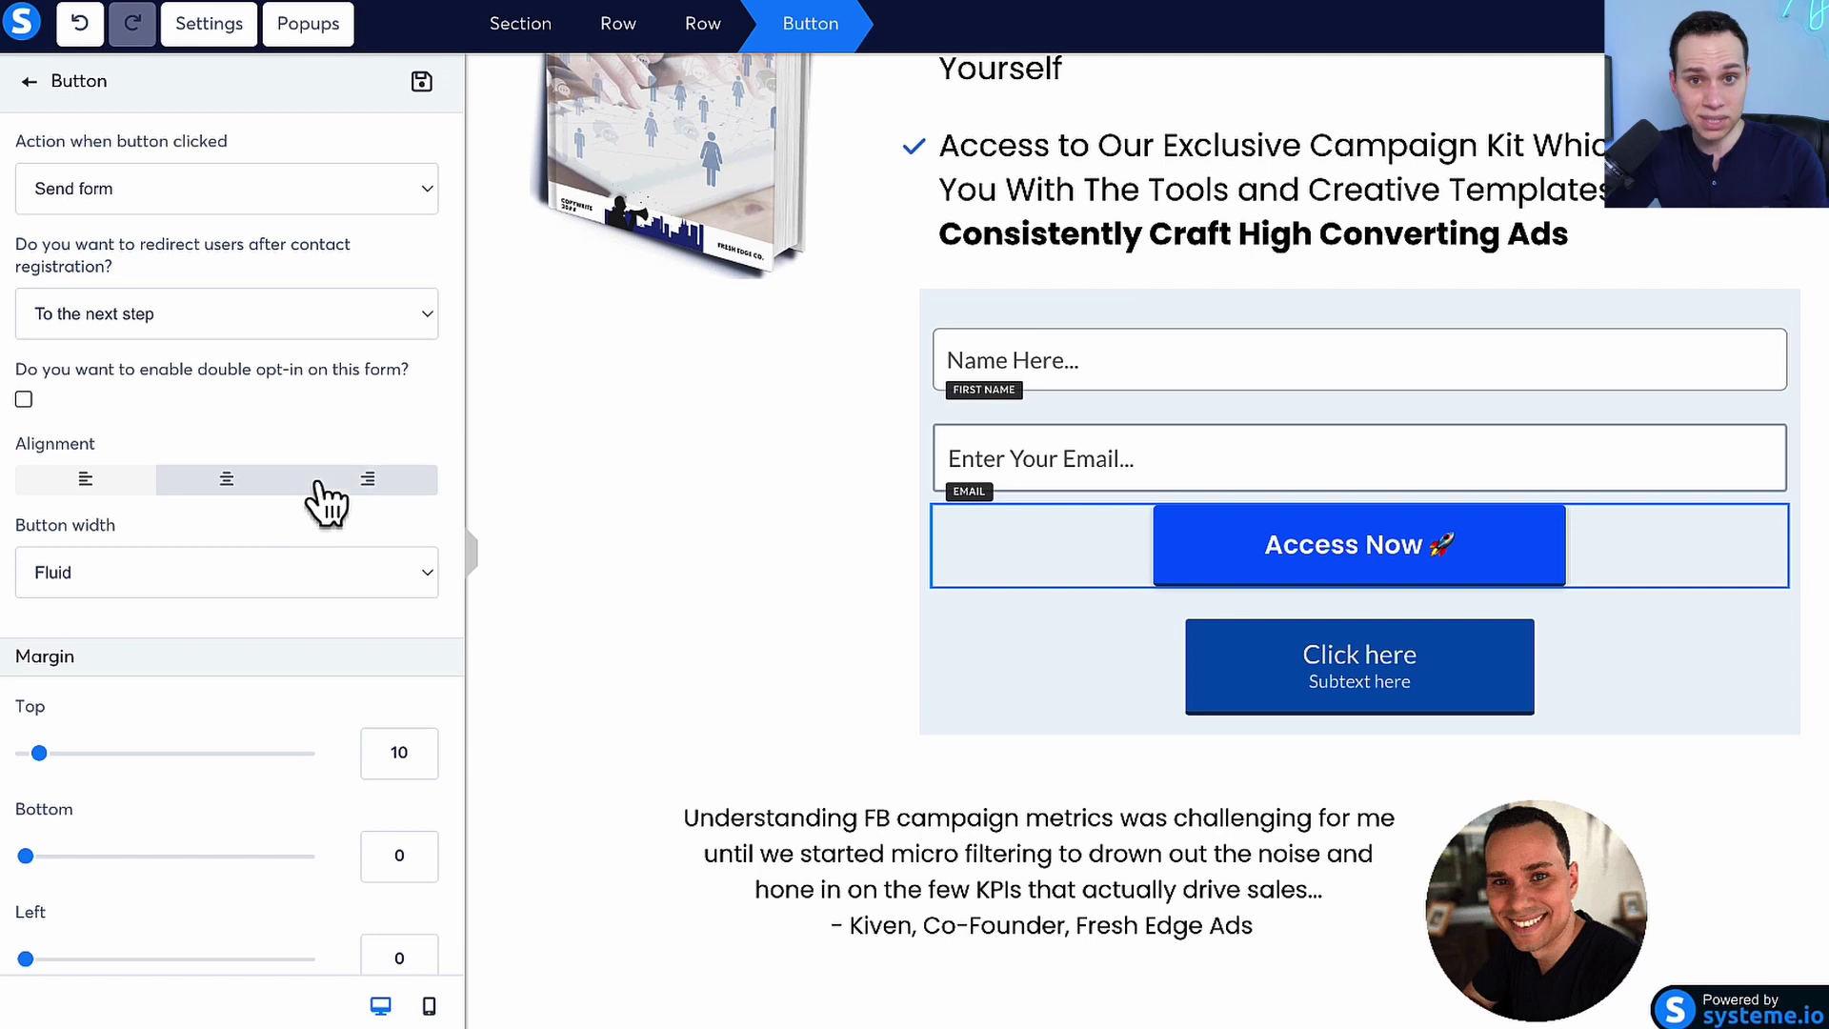
scroll(324, 500, "down", 15)
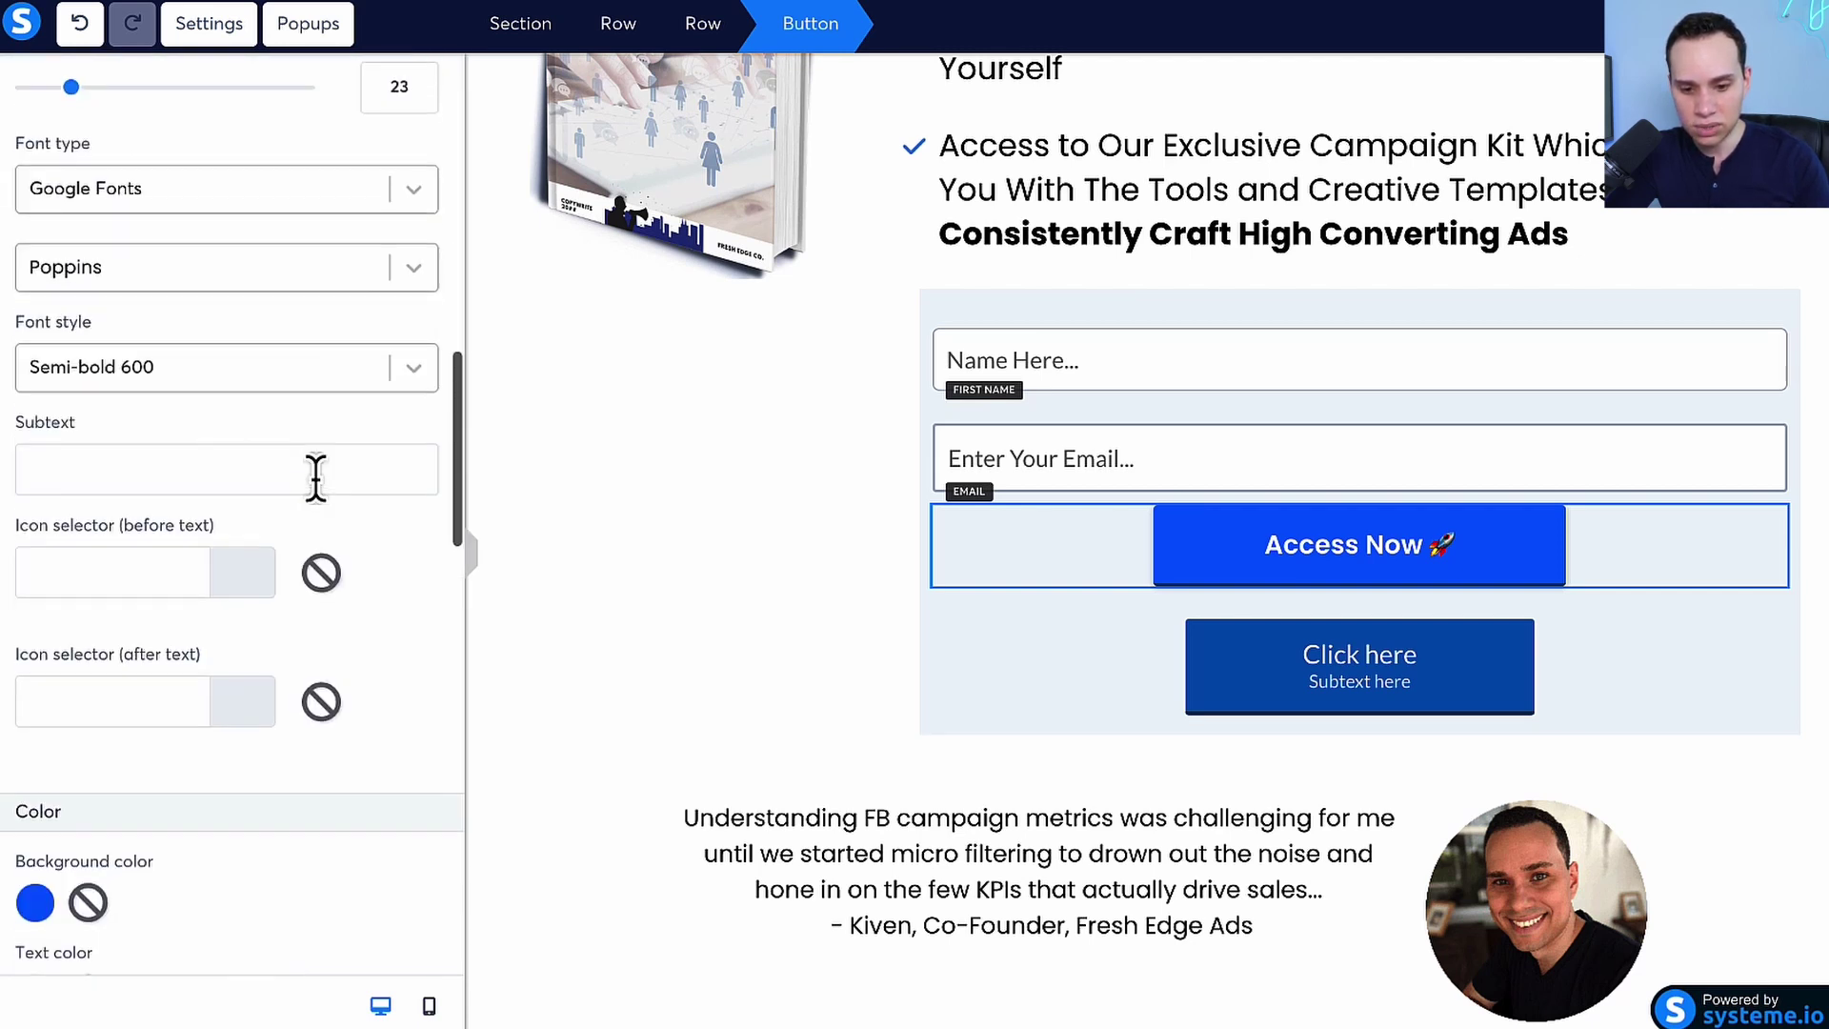
scroll(314, 491, "down", 7)
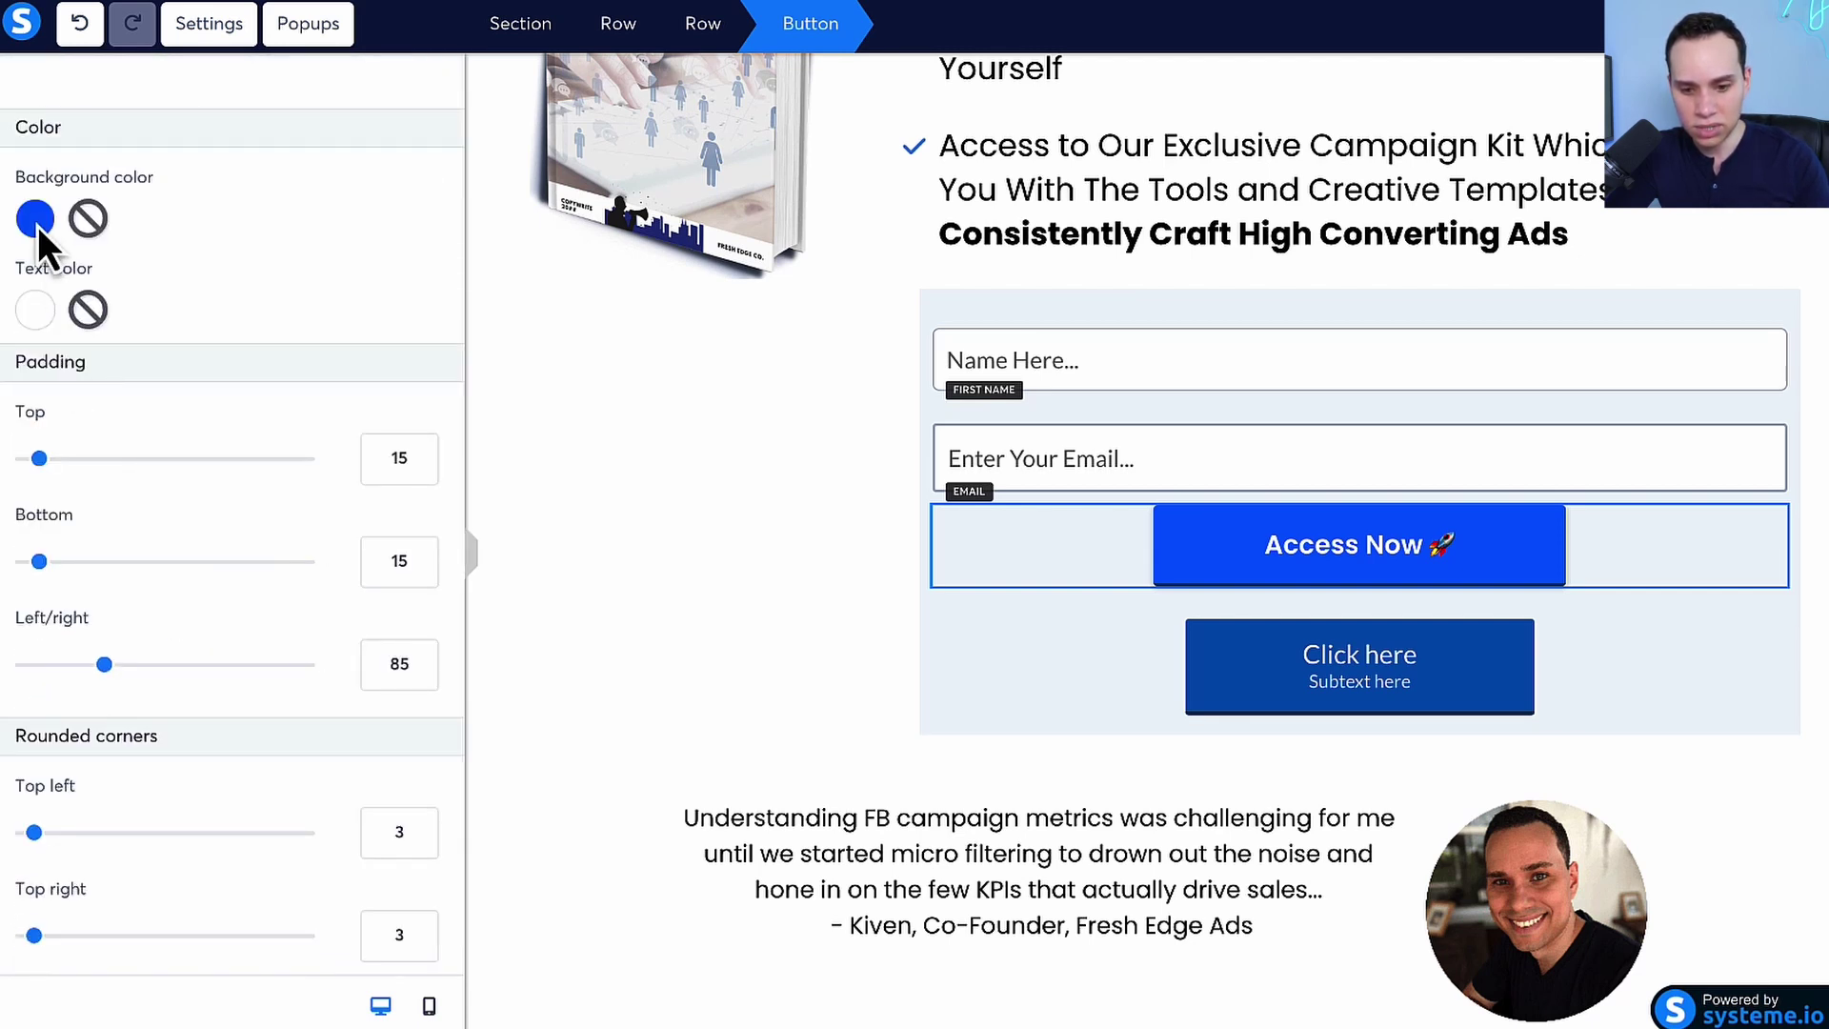
left_click(37, 223)
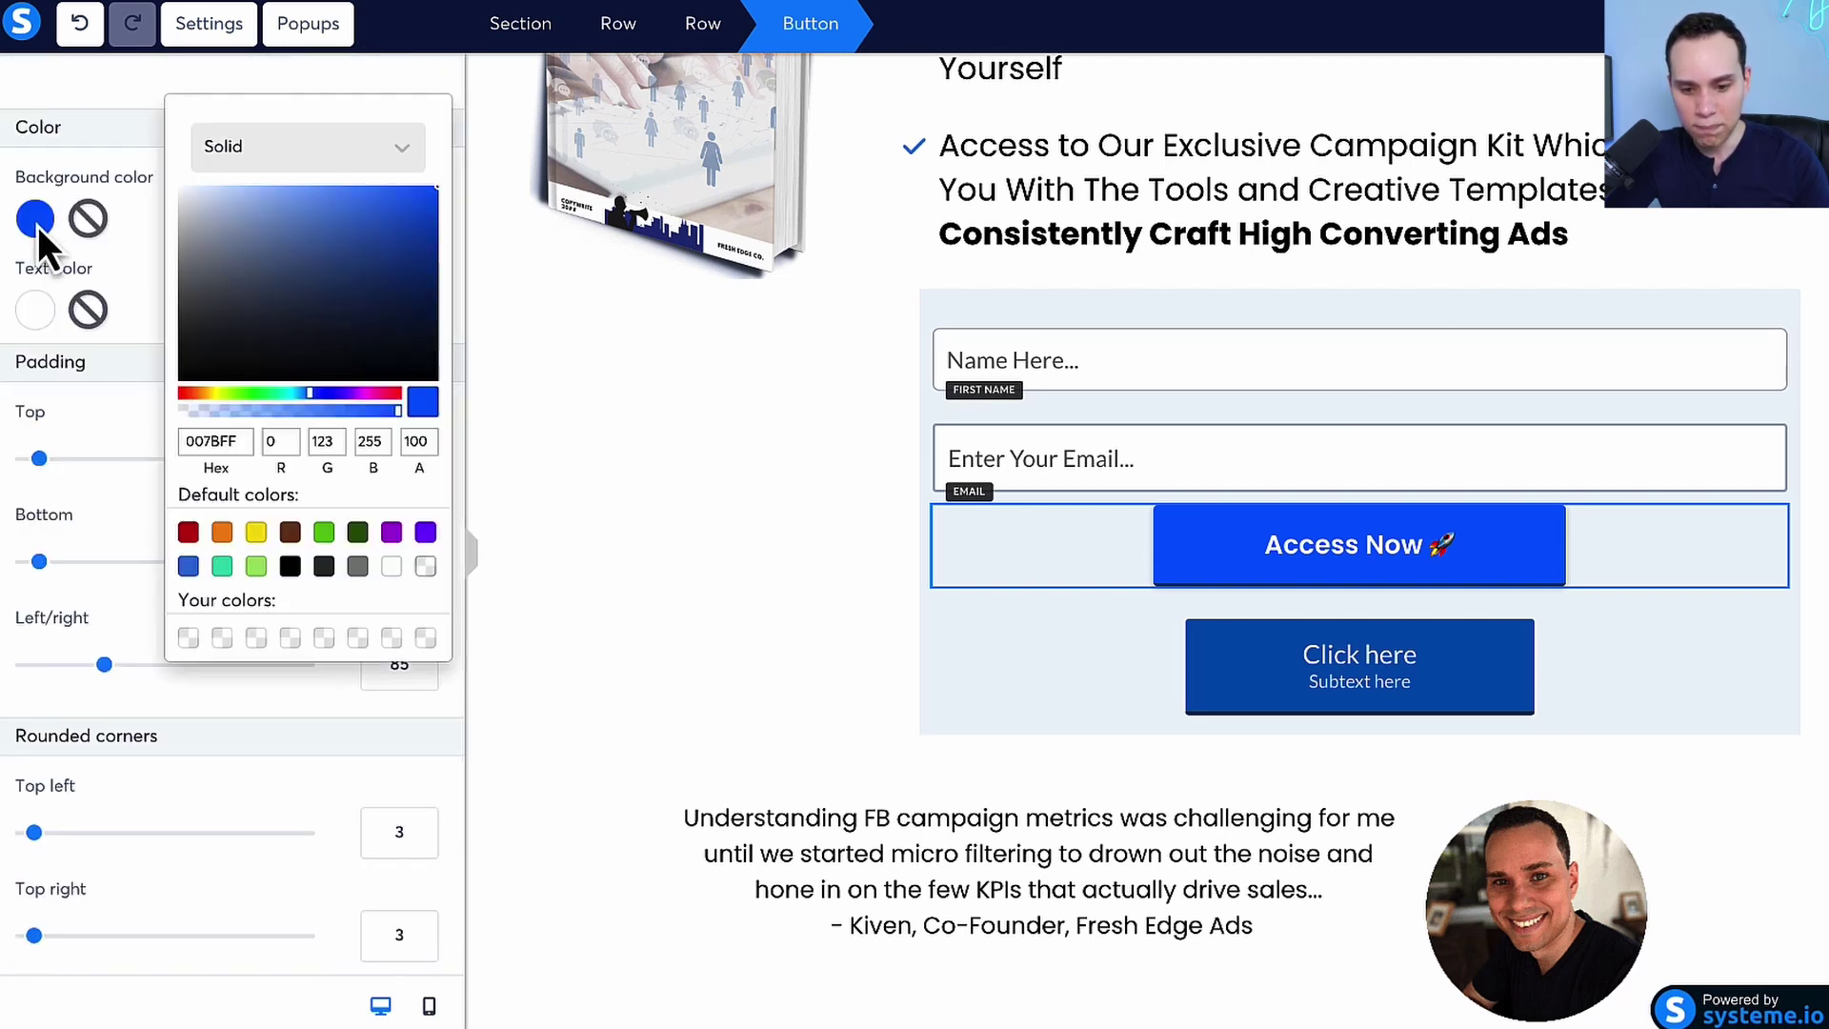
left_click(222, 534)
left_click(255, 534)
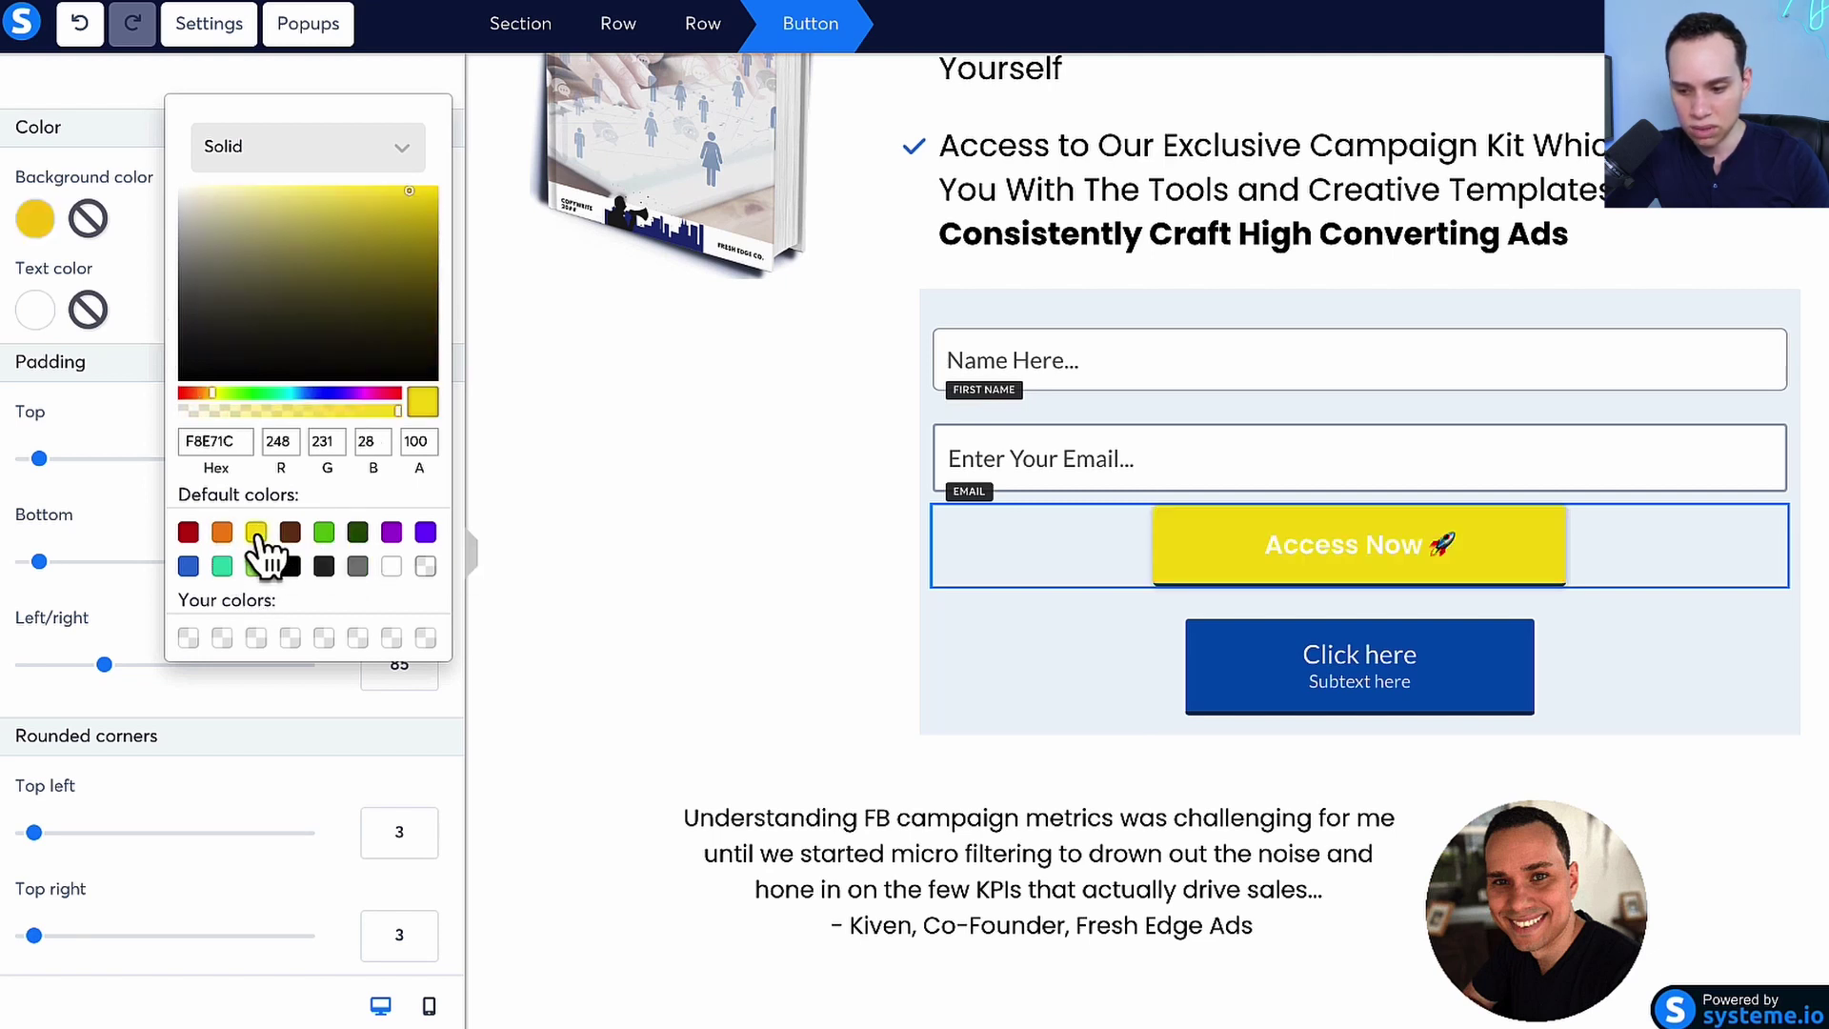
left_click(222, 534)
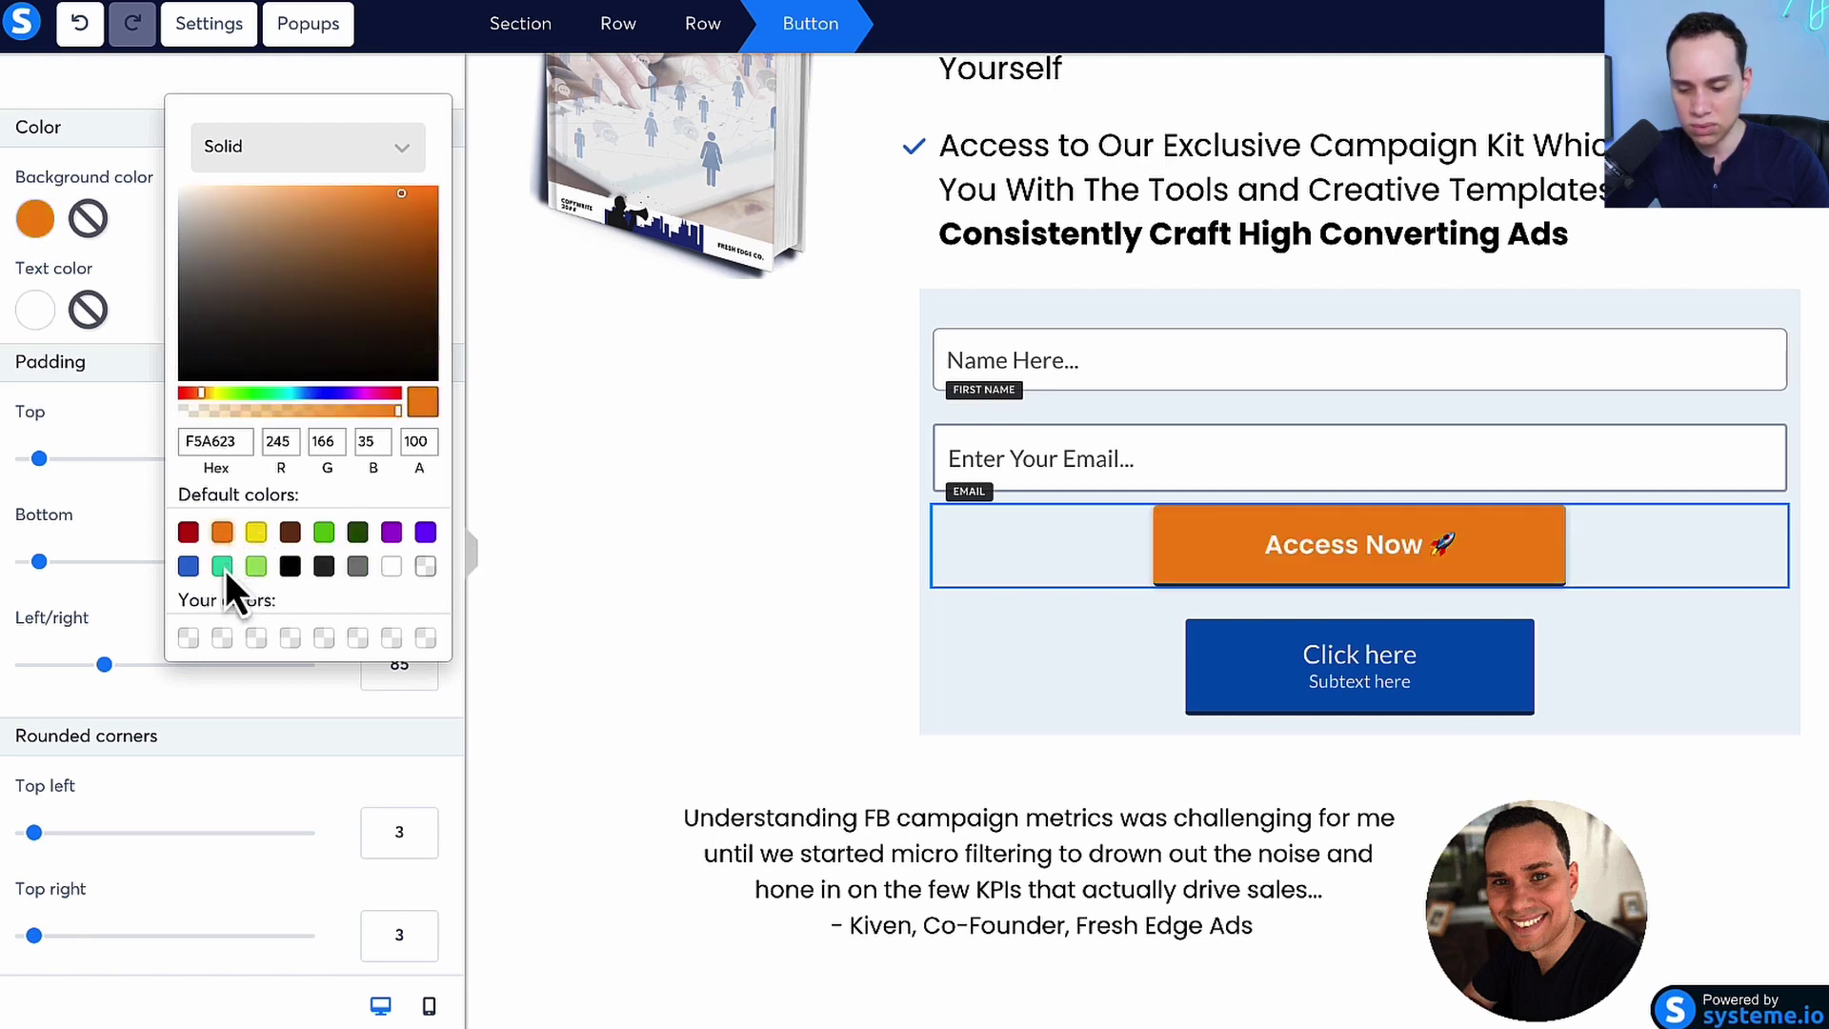
left_click(720, 676)
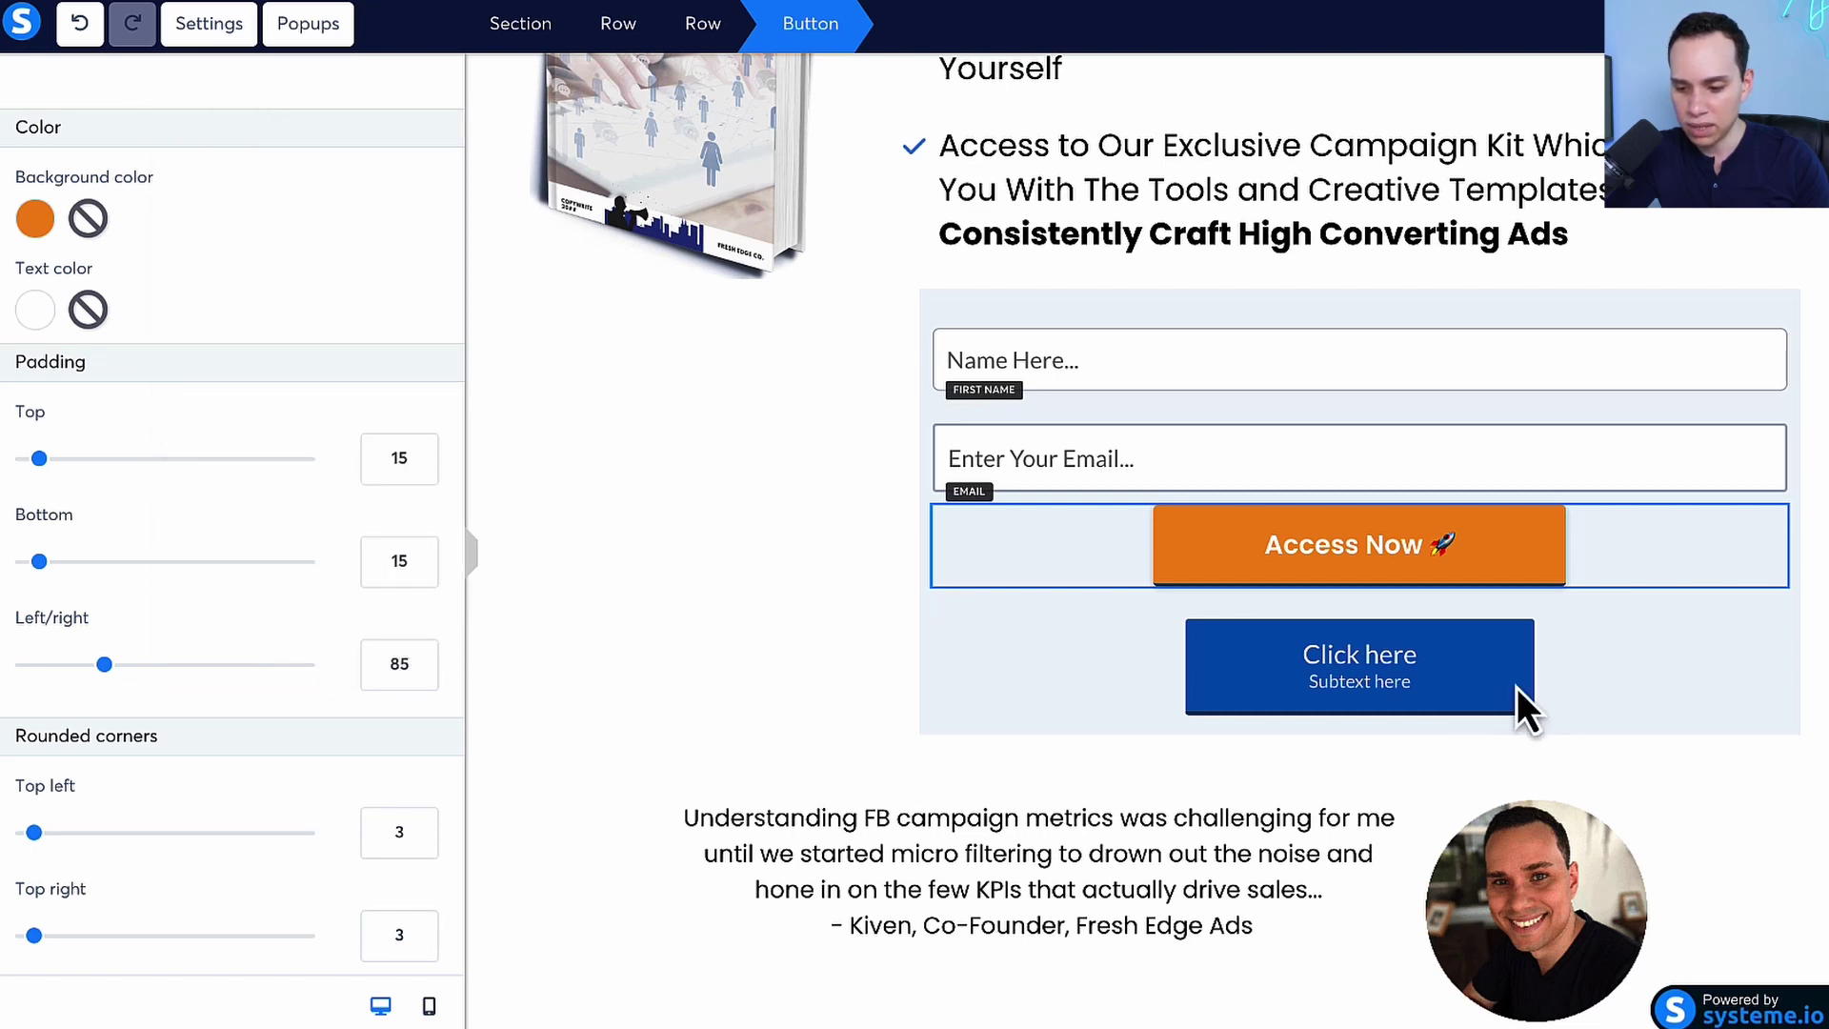
Step: Delete the extra Click here button below the Access Now button
key("Escape")
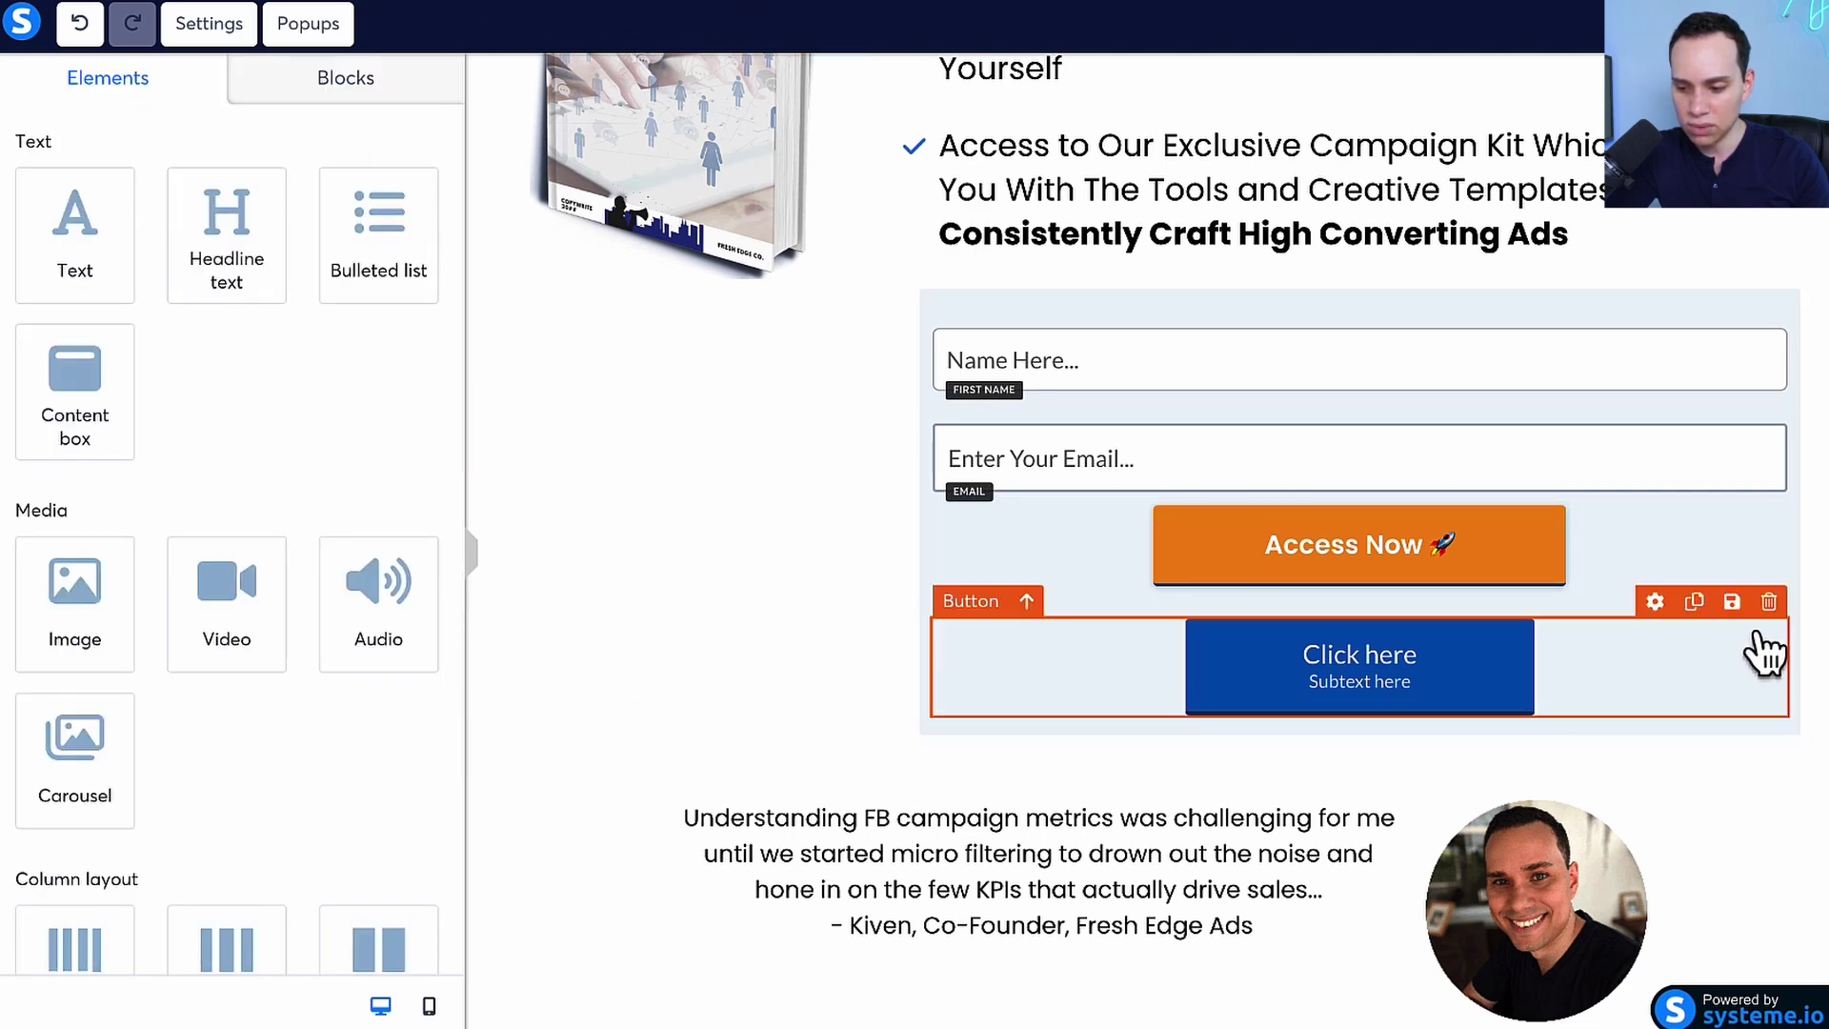
left_click(1769, 602)
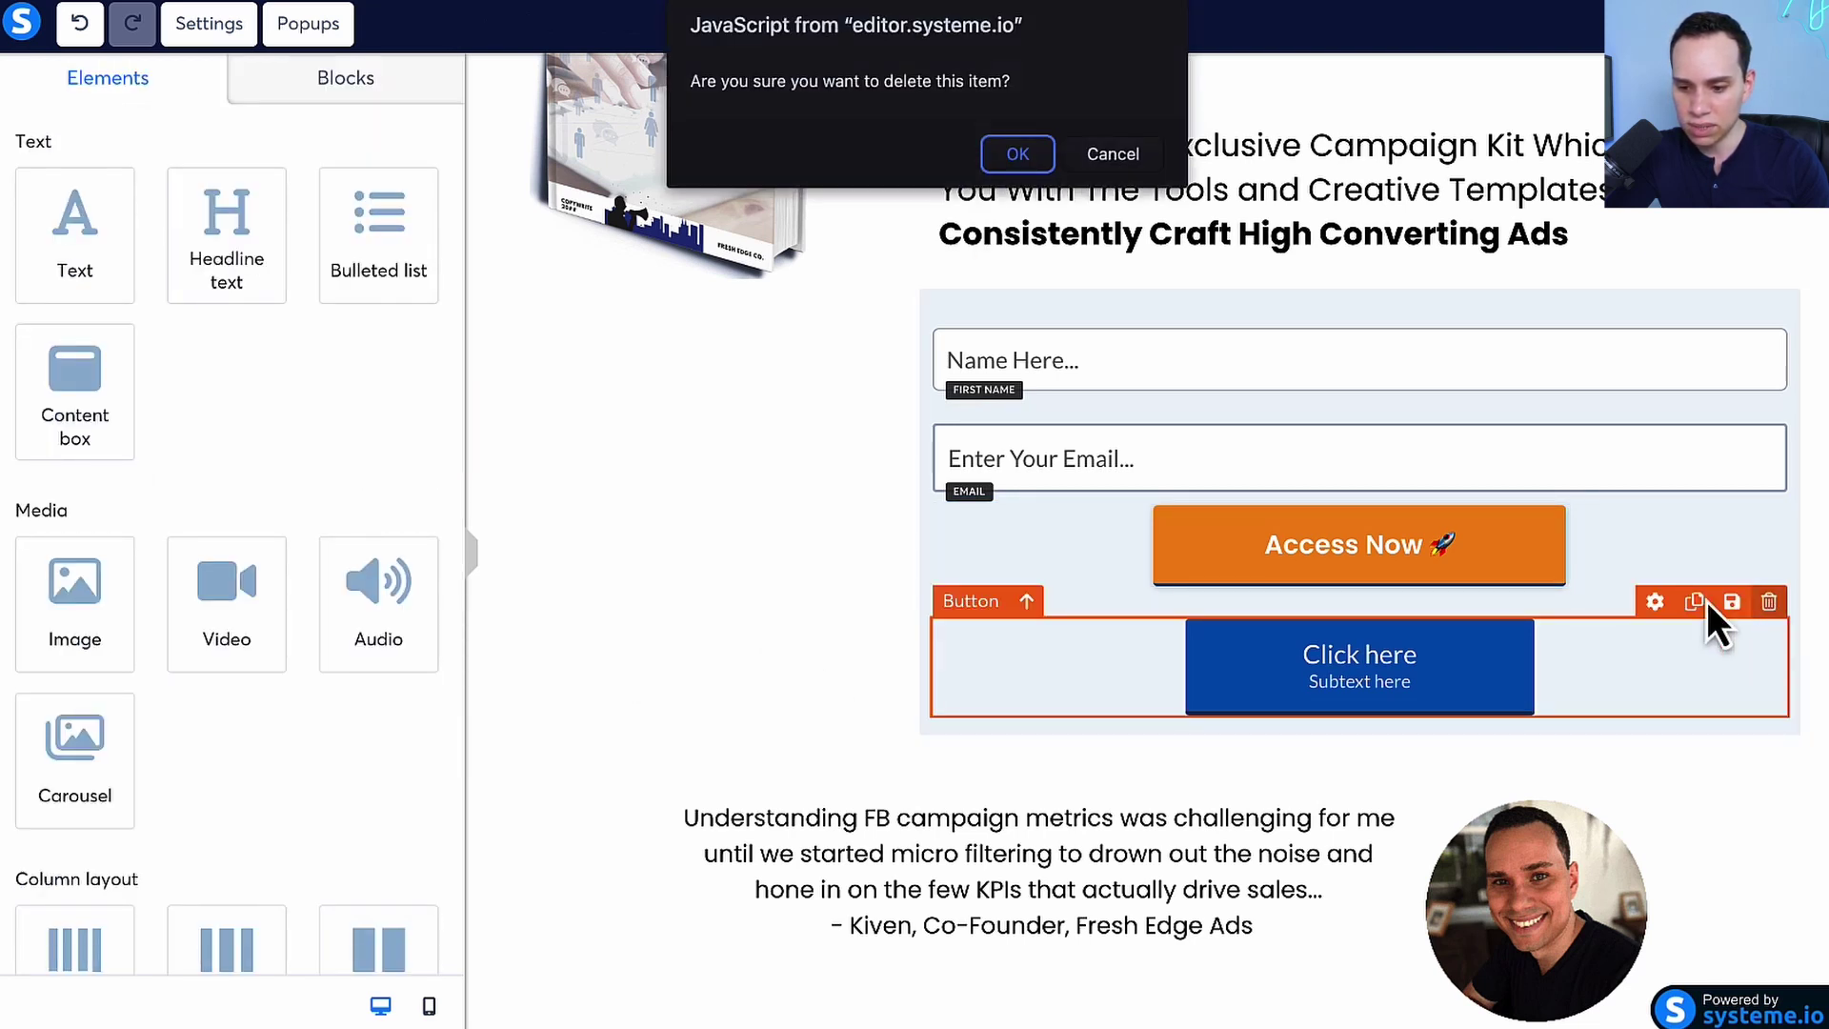
left_click(1015, 158)
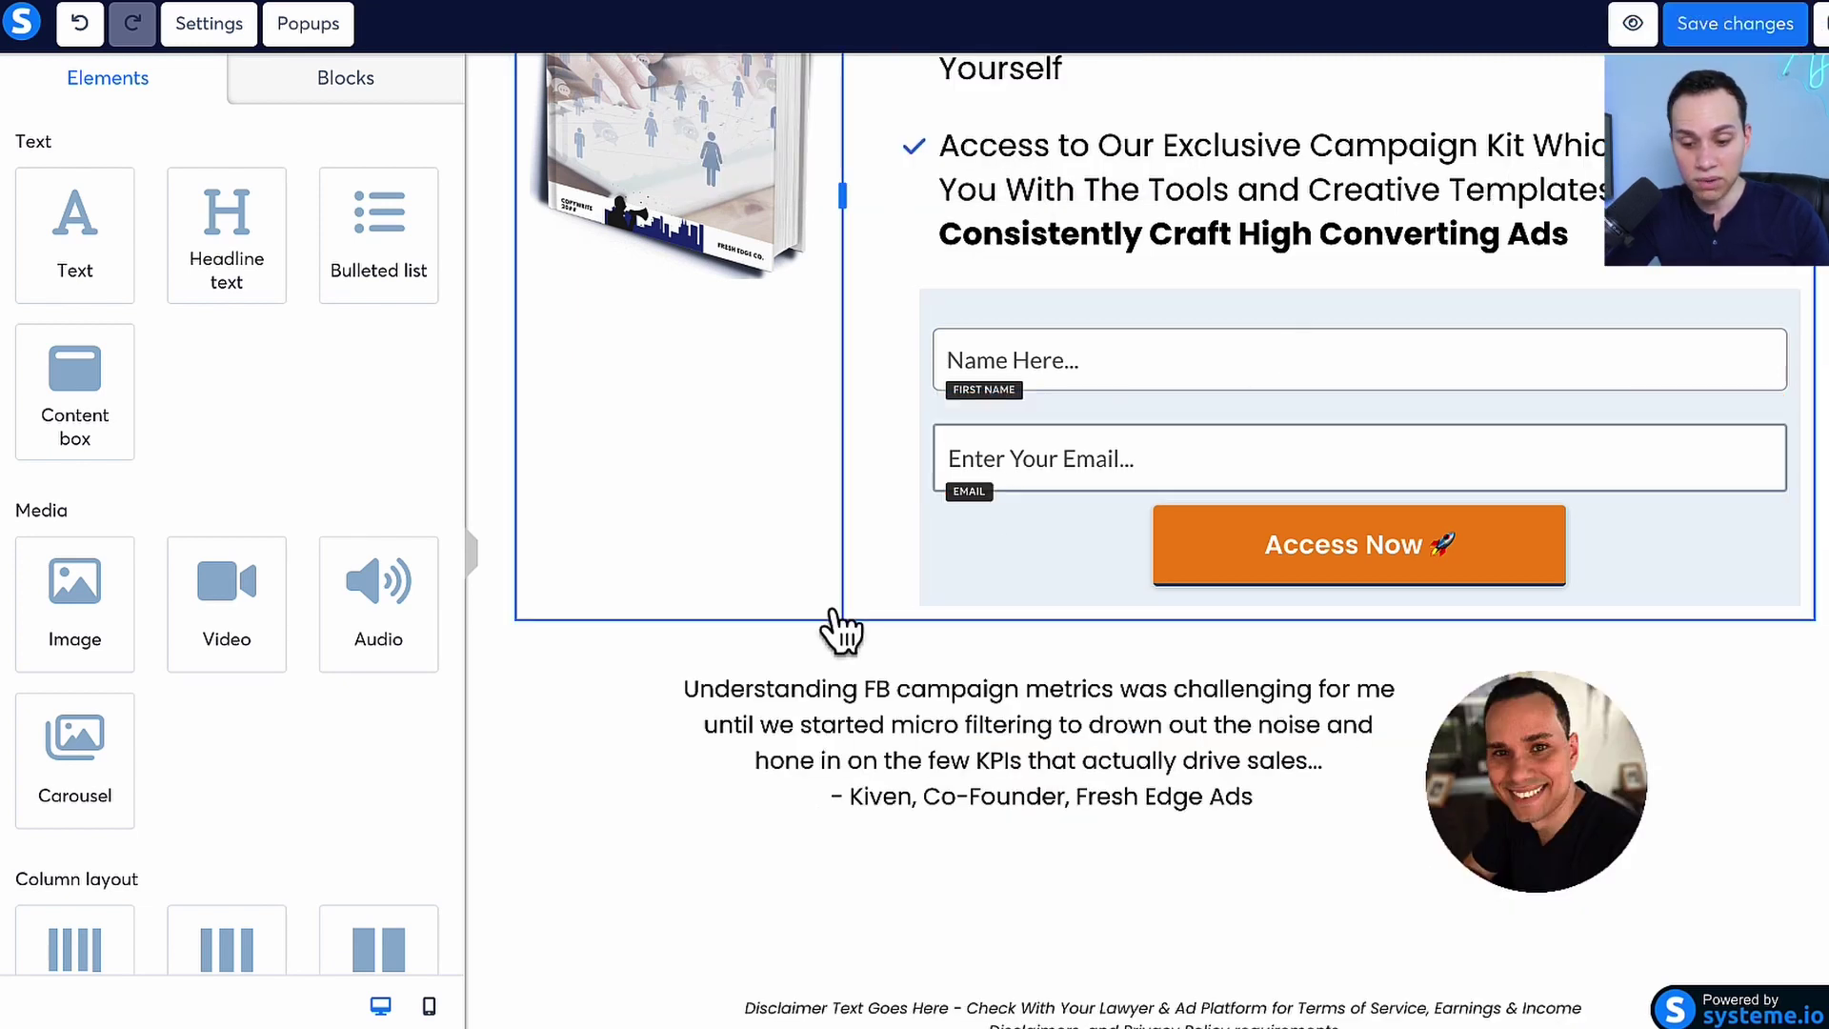
Step: Preview the landing page and examine its headline, bullets, testimonial and the behavior of the name and email fields
scroll(840, 628, "down", 1)
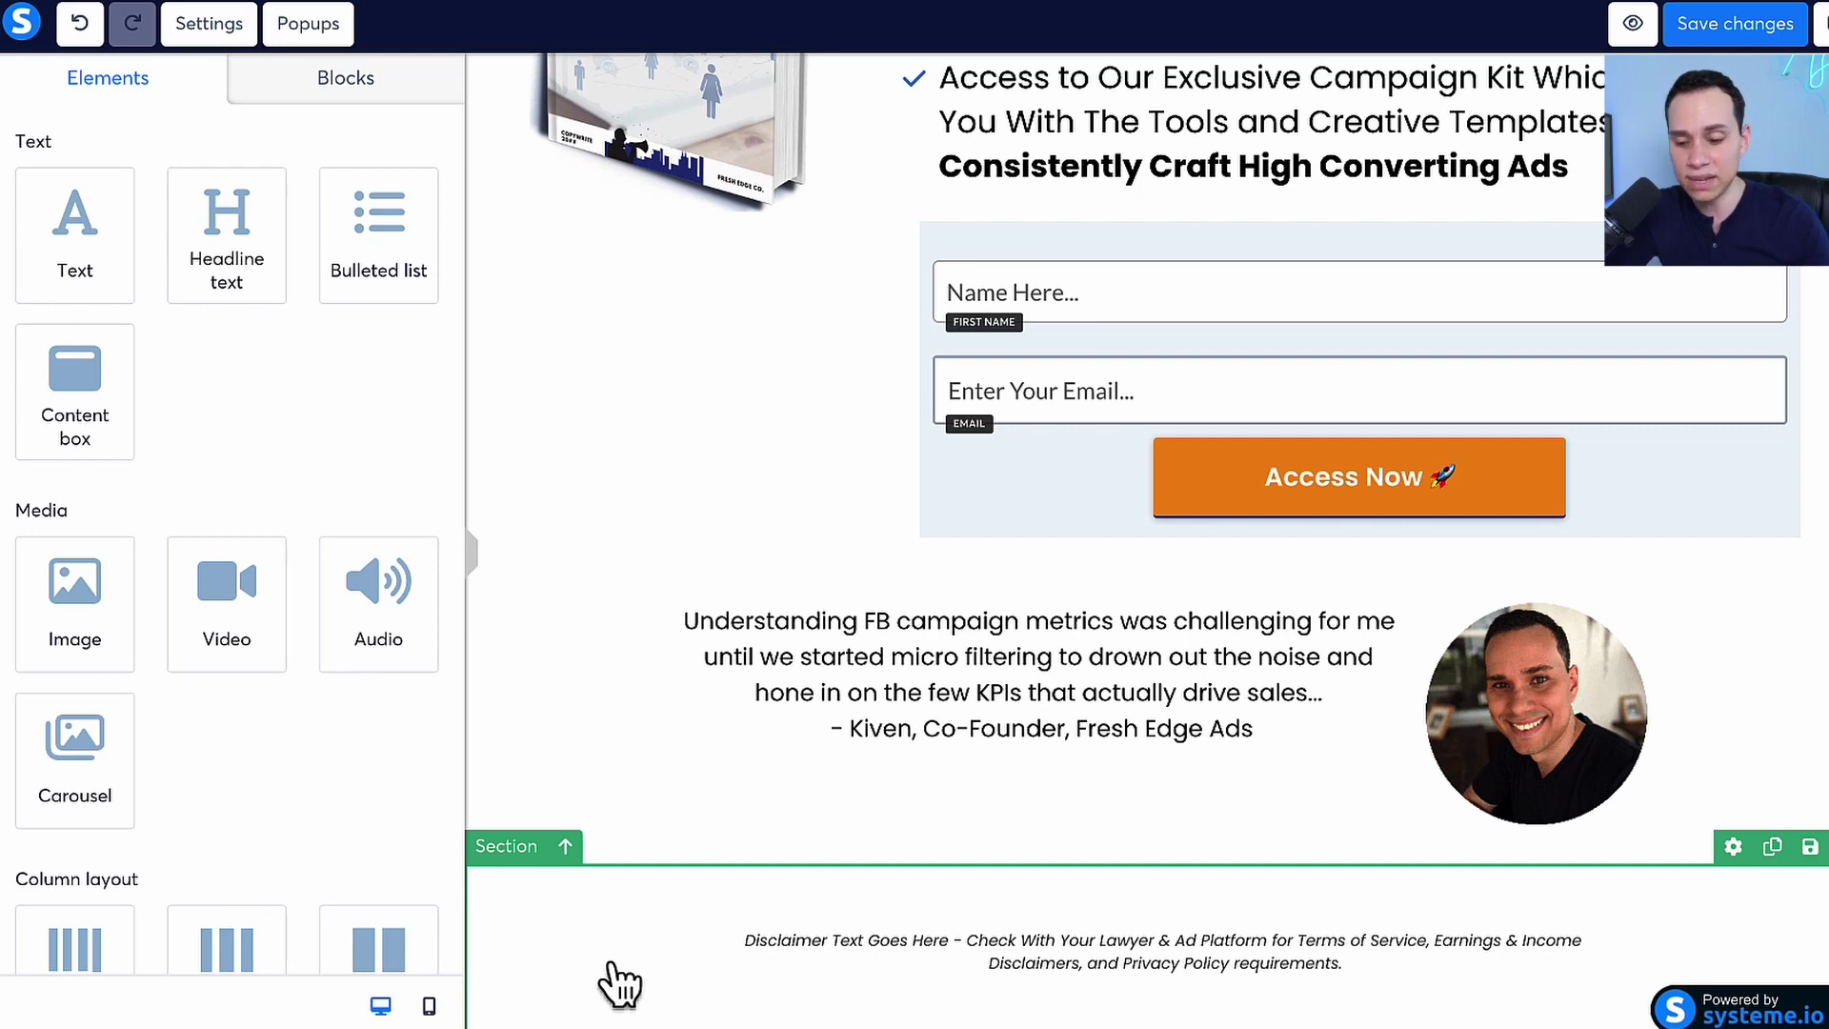
scroll(1172, 453, "up", 6)
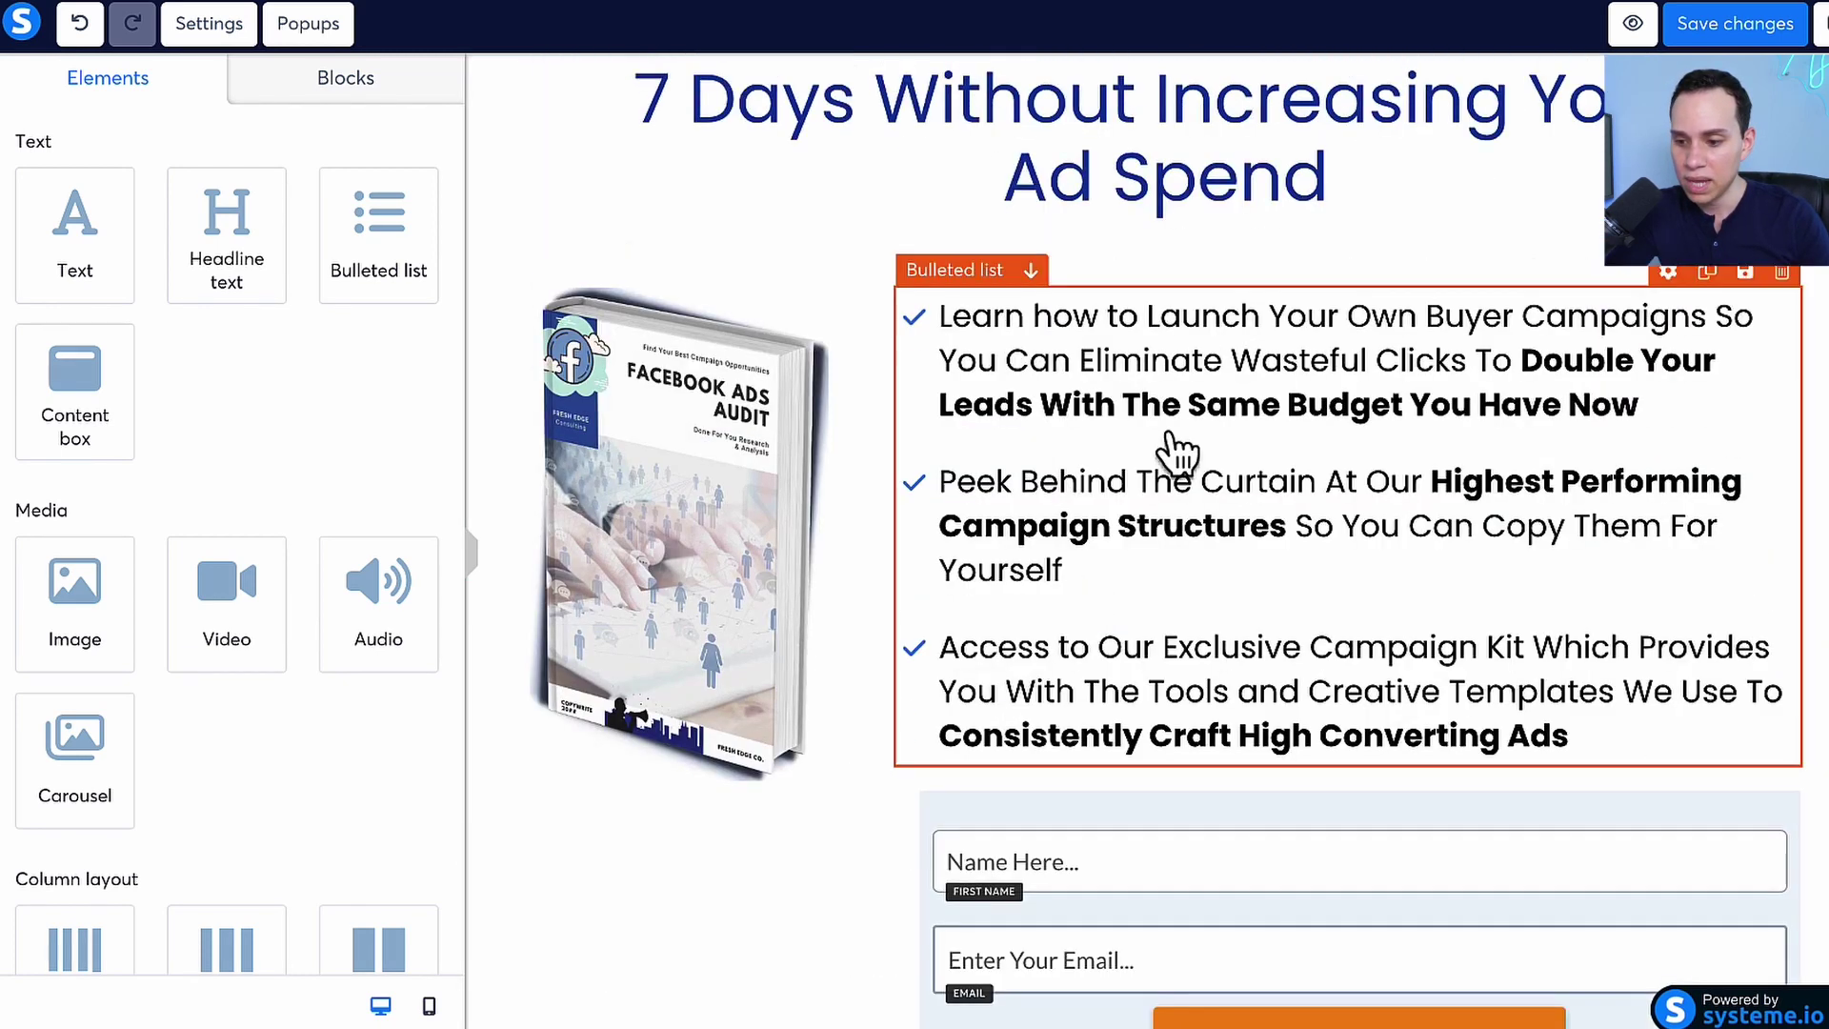
left_click(1631, 27)
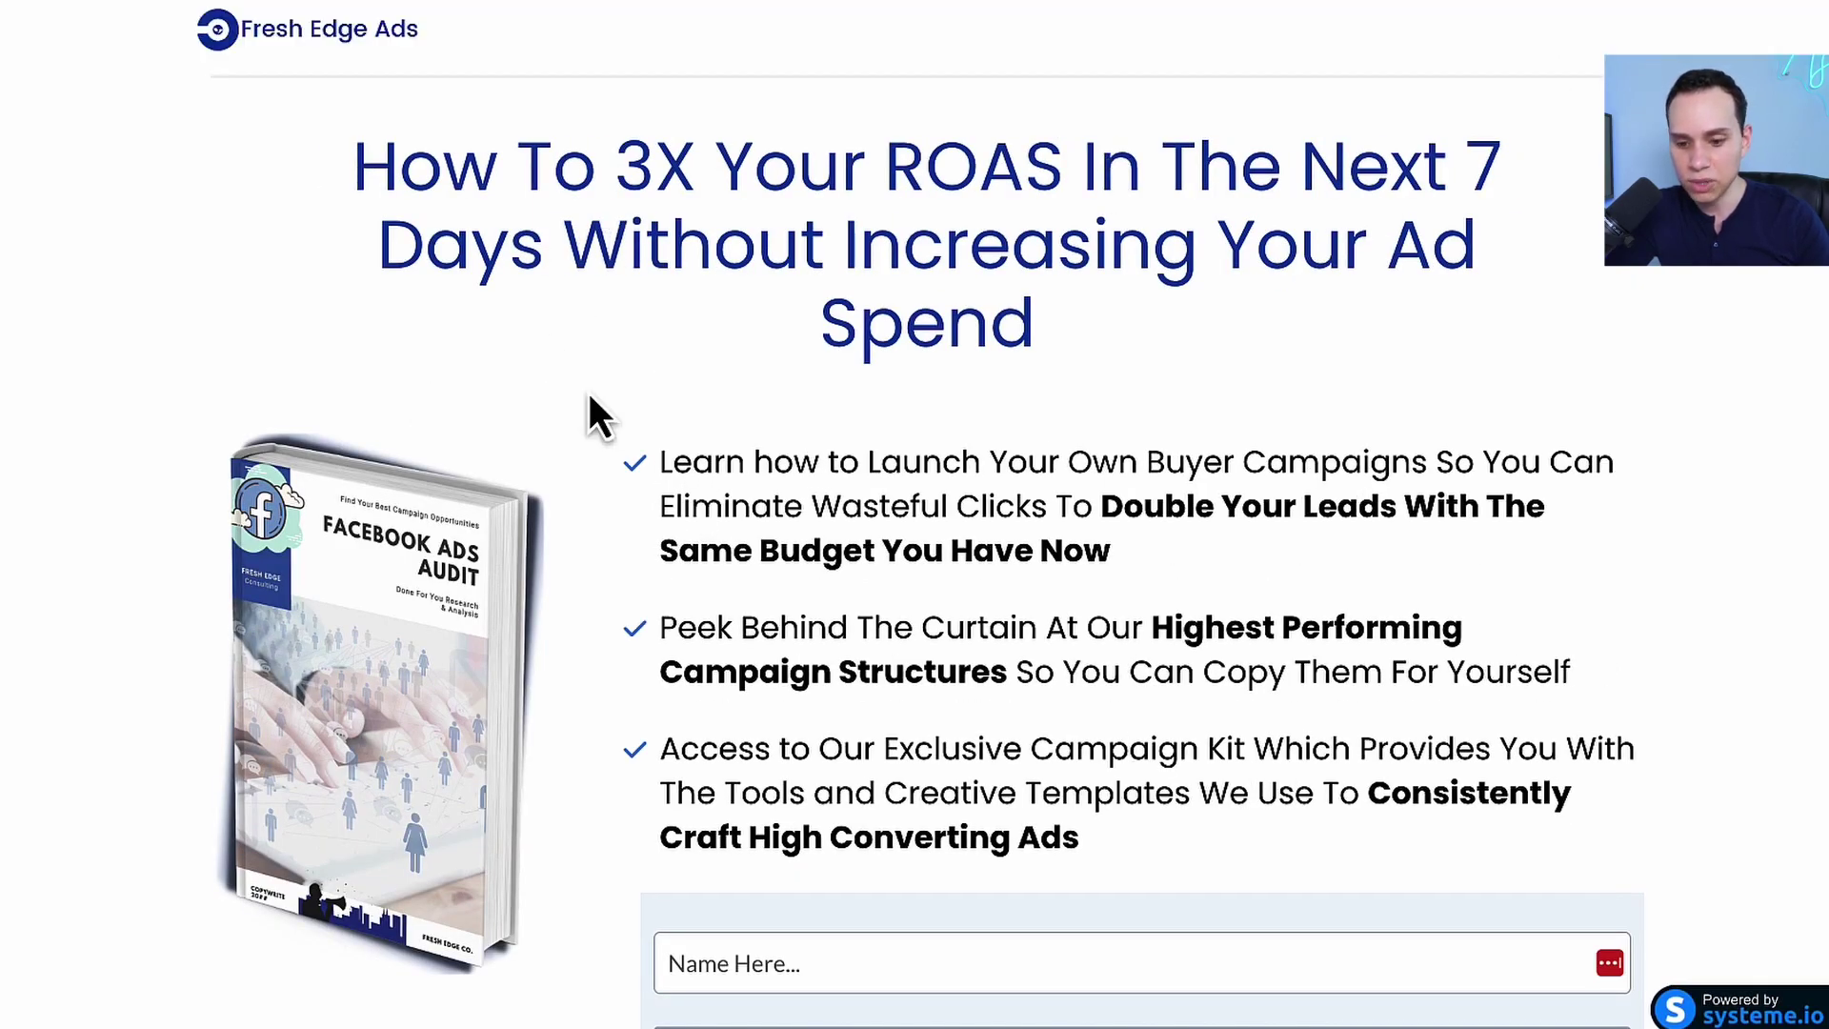
scroll(588, 396, "down", 1)
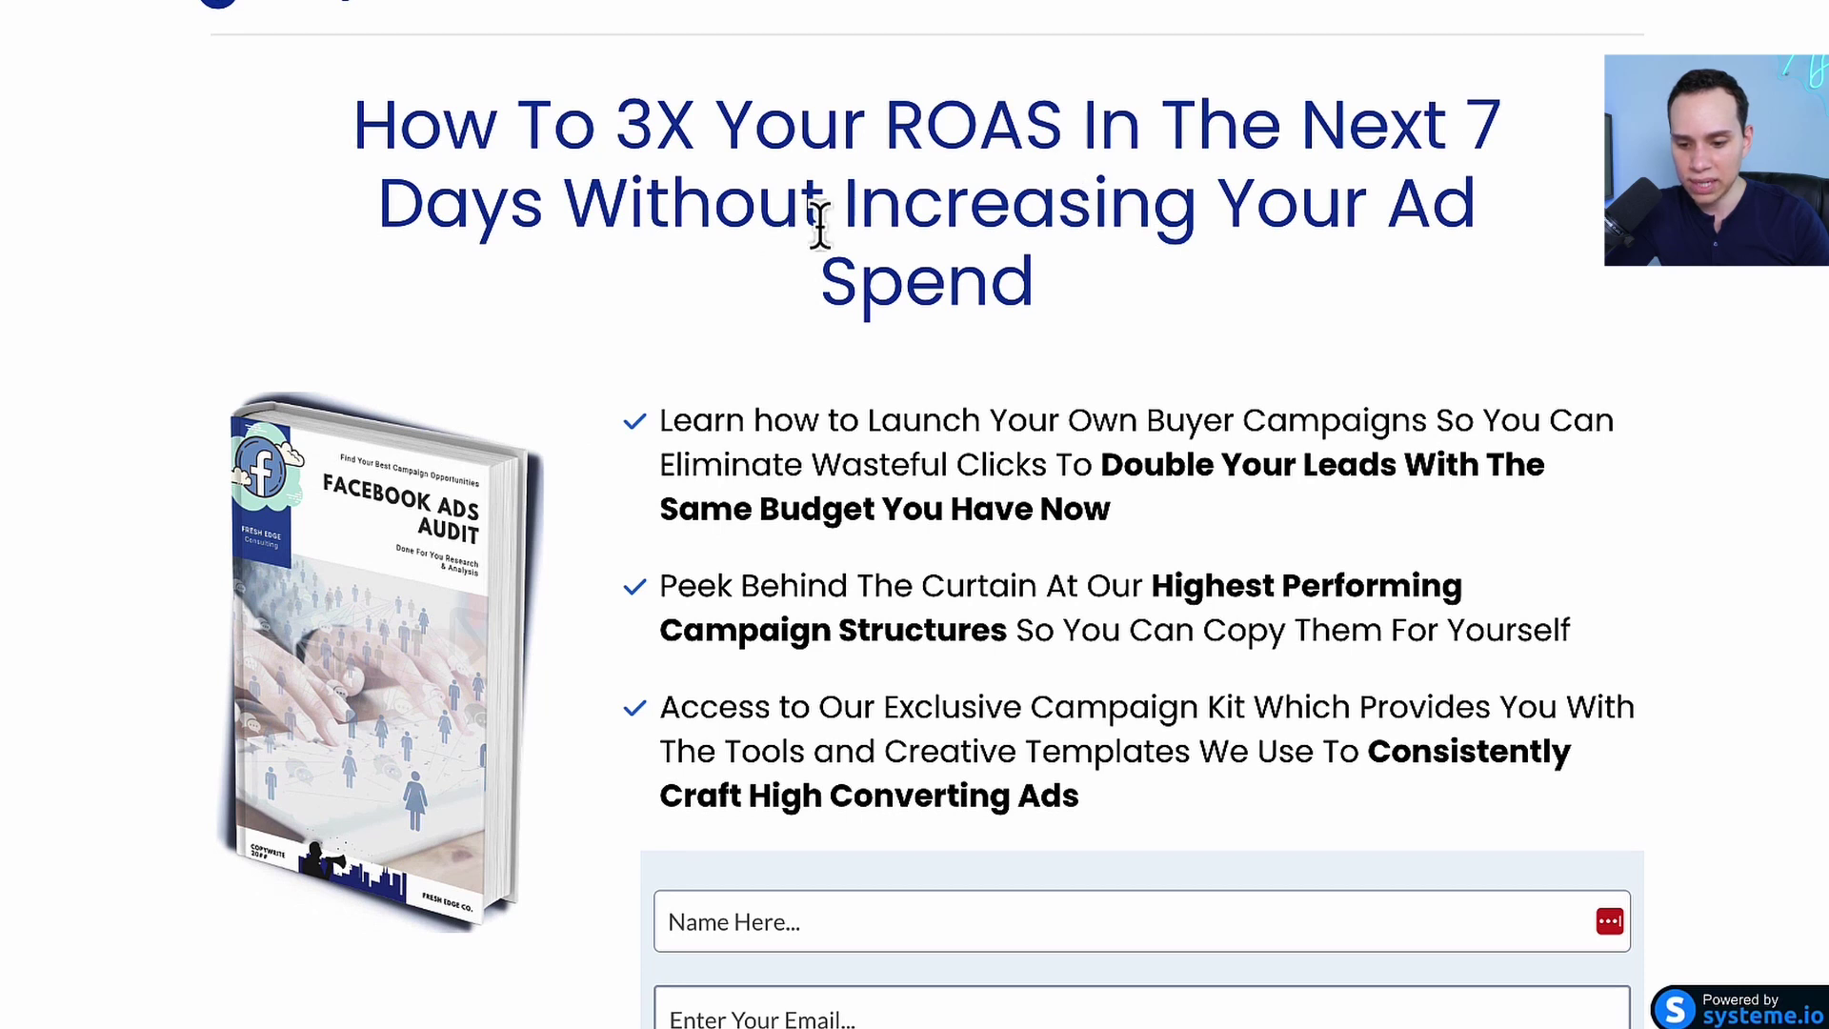
scroll(748, 286, "down", 3)
scroll(798, 470, "down", 2)
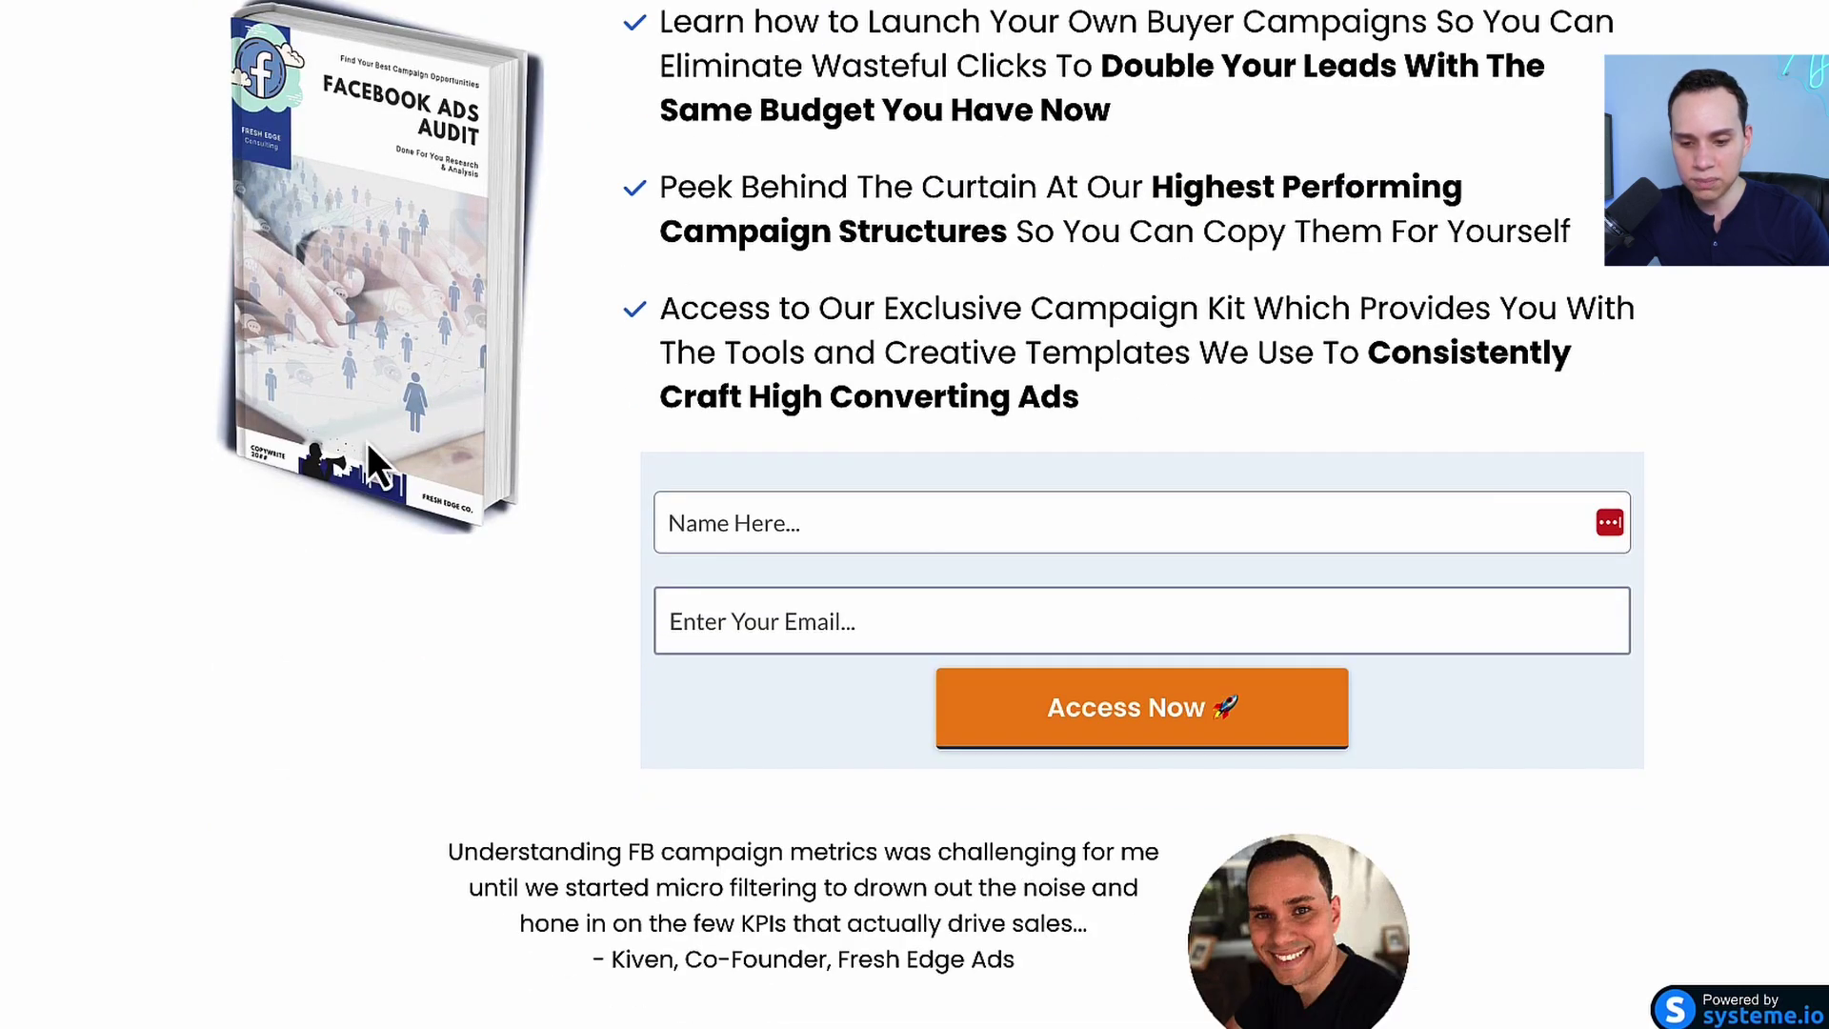
scroll(453, 345, "up", 1)
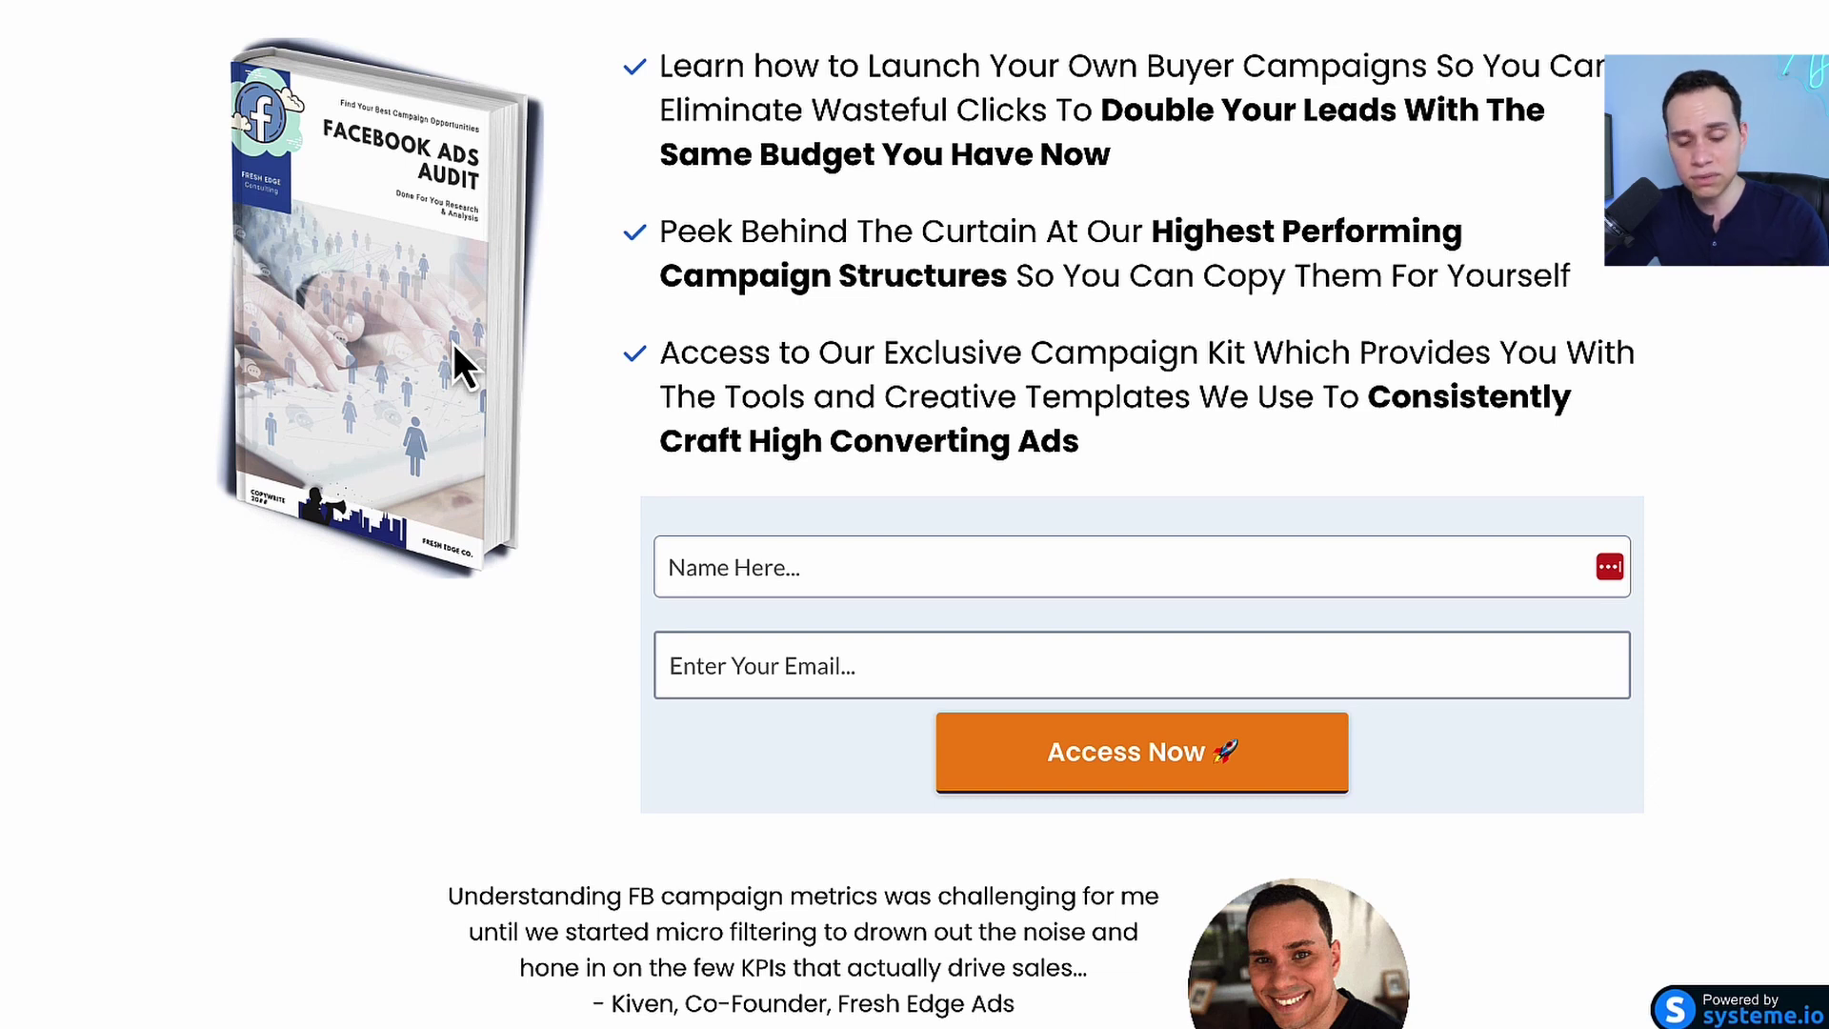
scroll(454, 343, "down", 3)
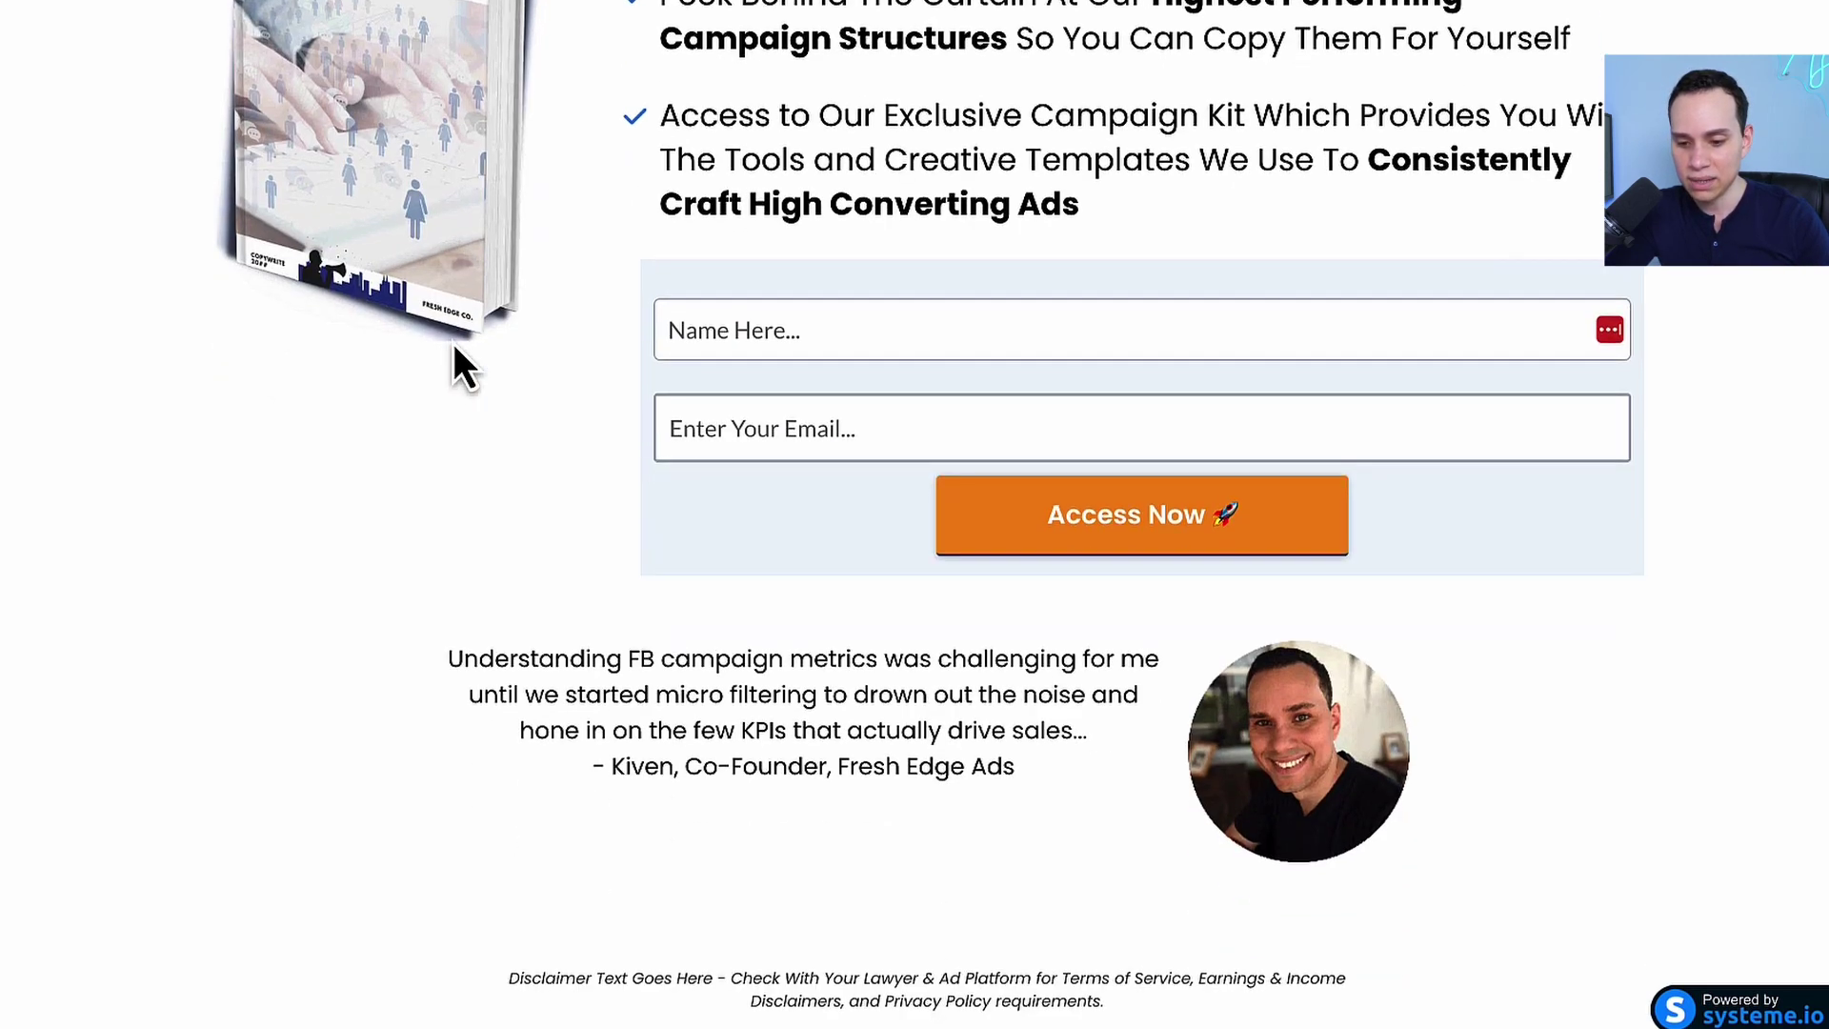
left_click(867, 290)
left_click(824, 390)
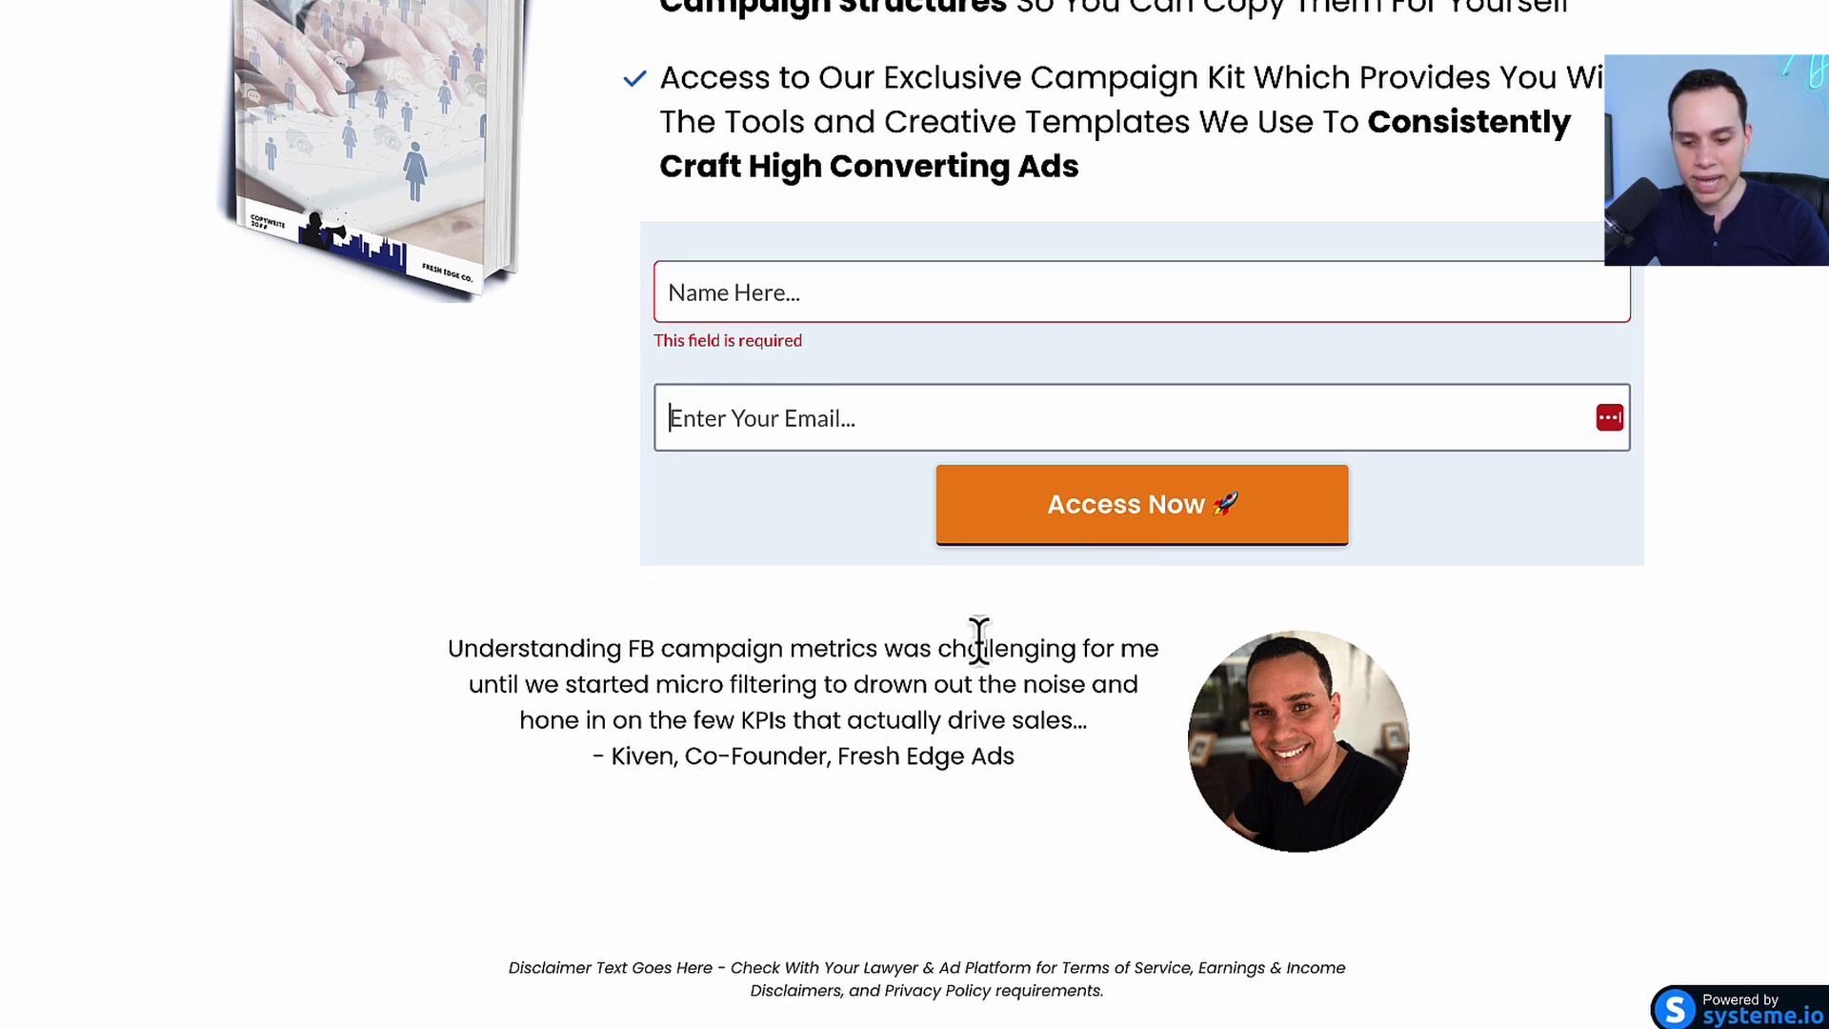
scroll(711, 377, "up", 7)
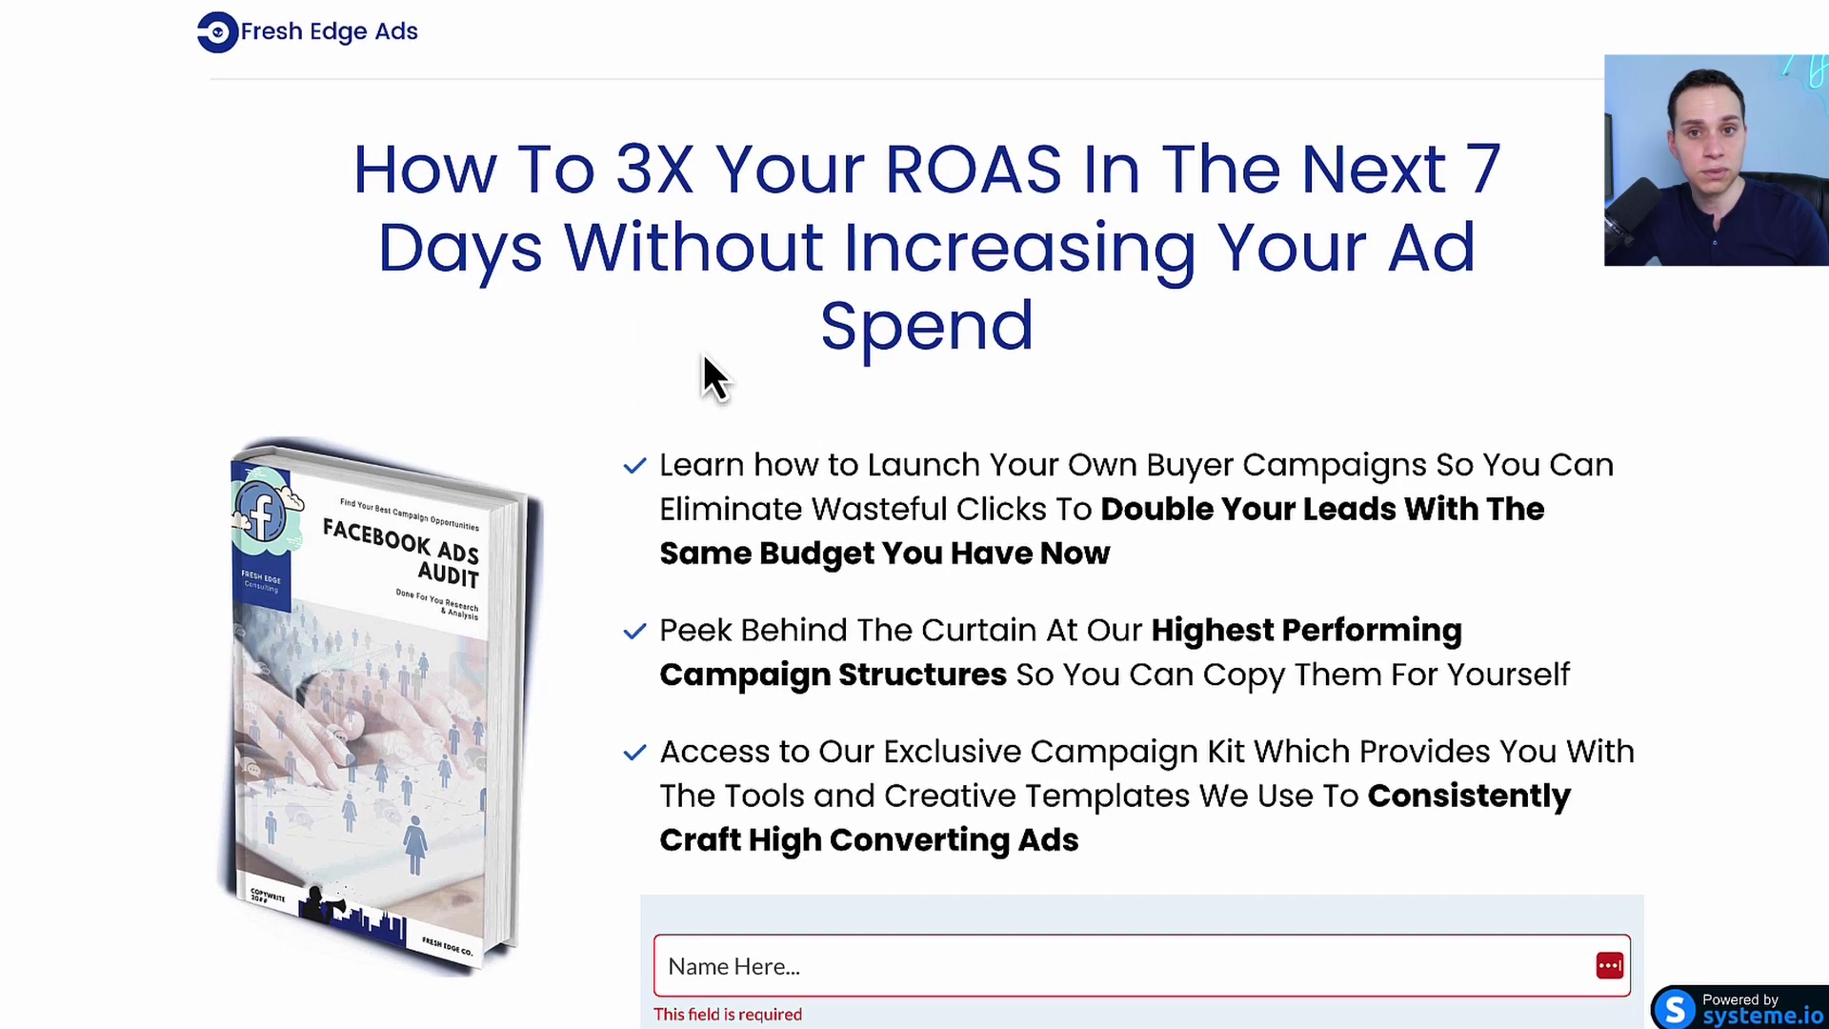
scroll(705, 358, "down", 5)
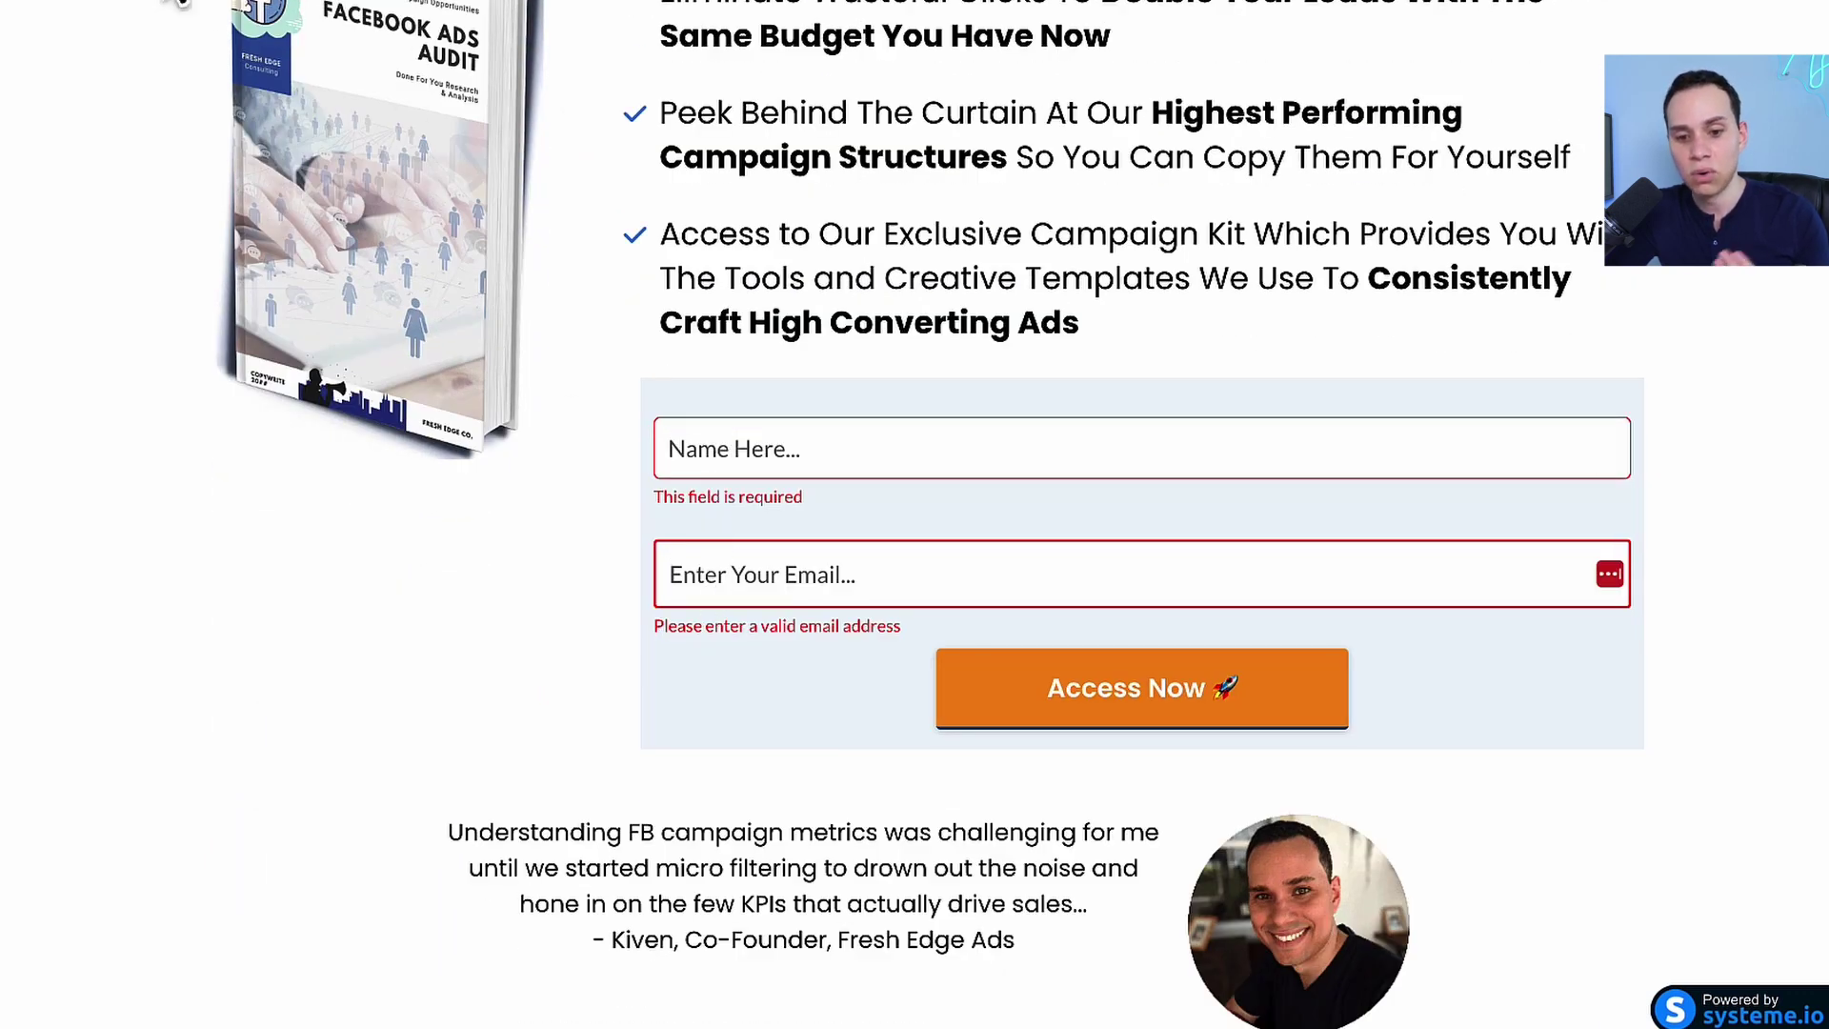
Step: Return to the F256 - DEMO B funnel and start a landing page automation rule with the Funnel step form subscribed trigger
left_click(362, 3)
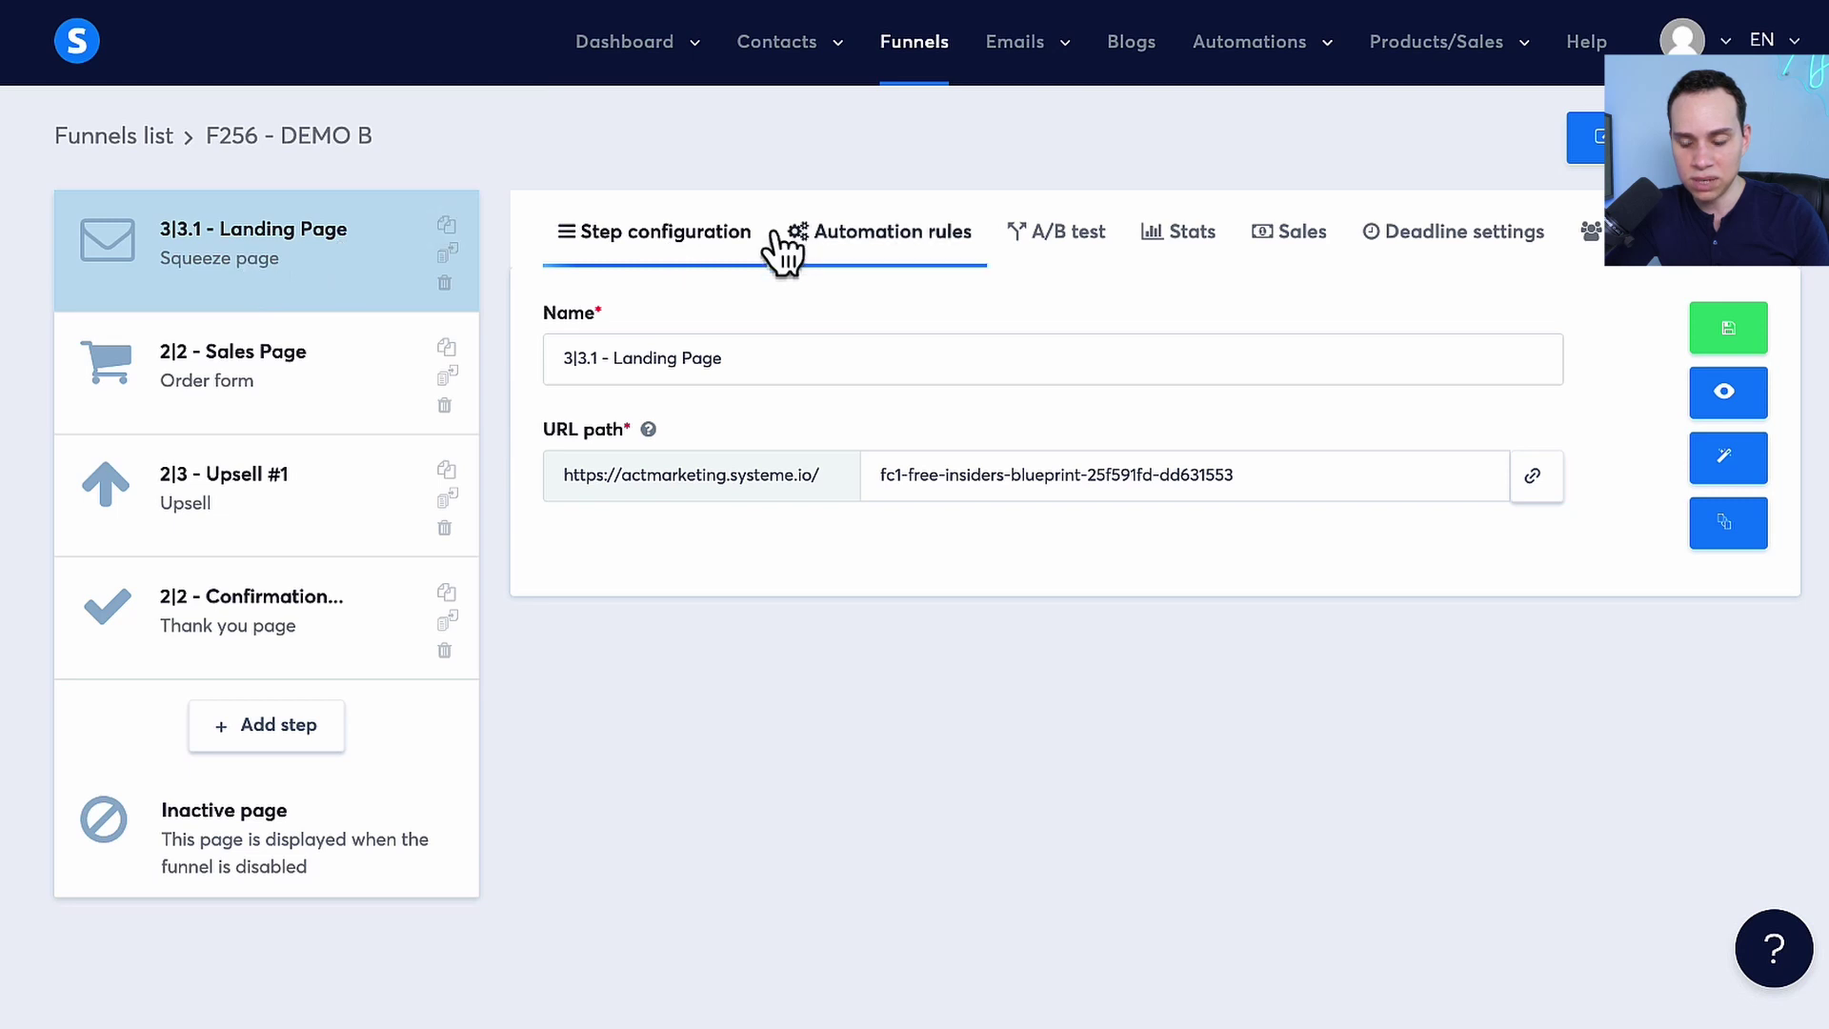
left_click(946, 252)
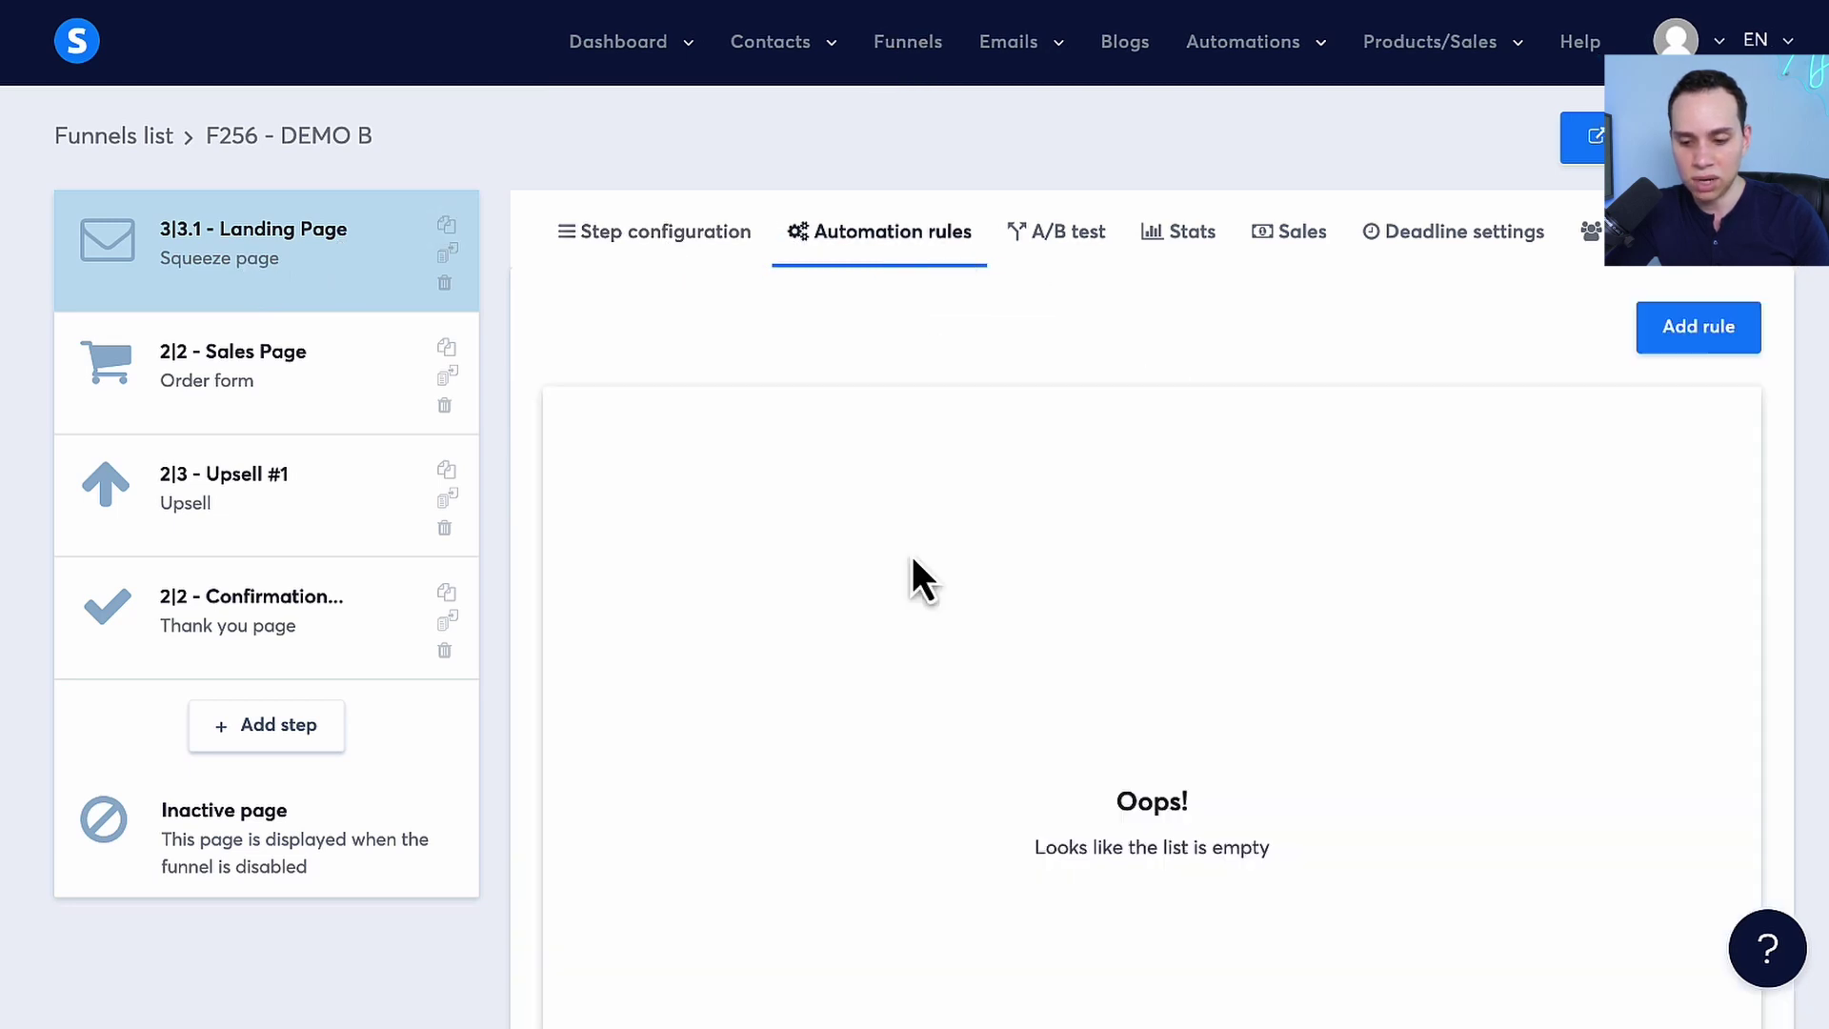
left_click(1681, 336)
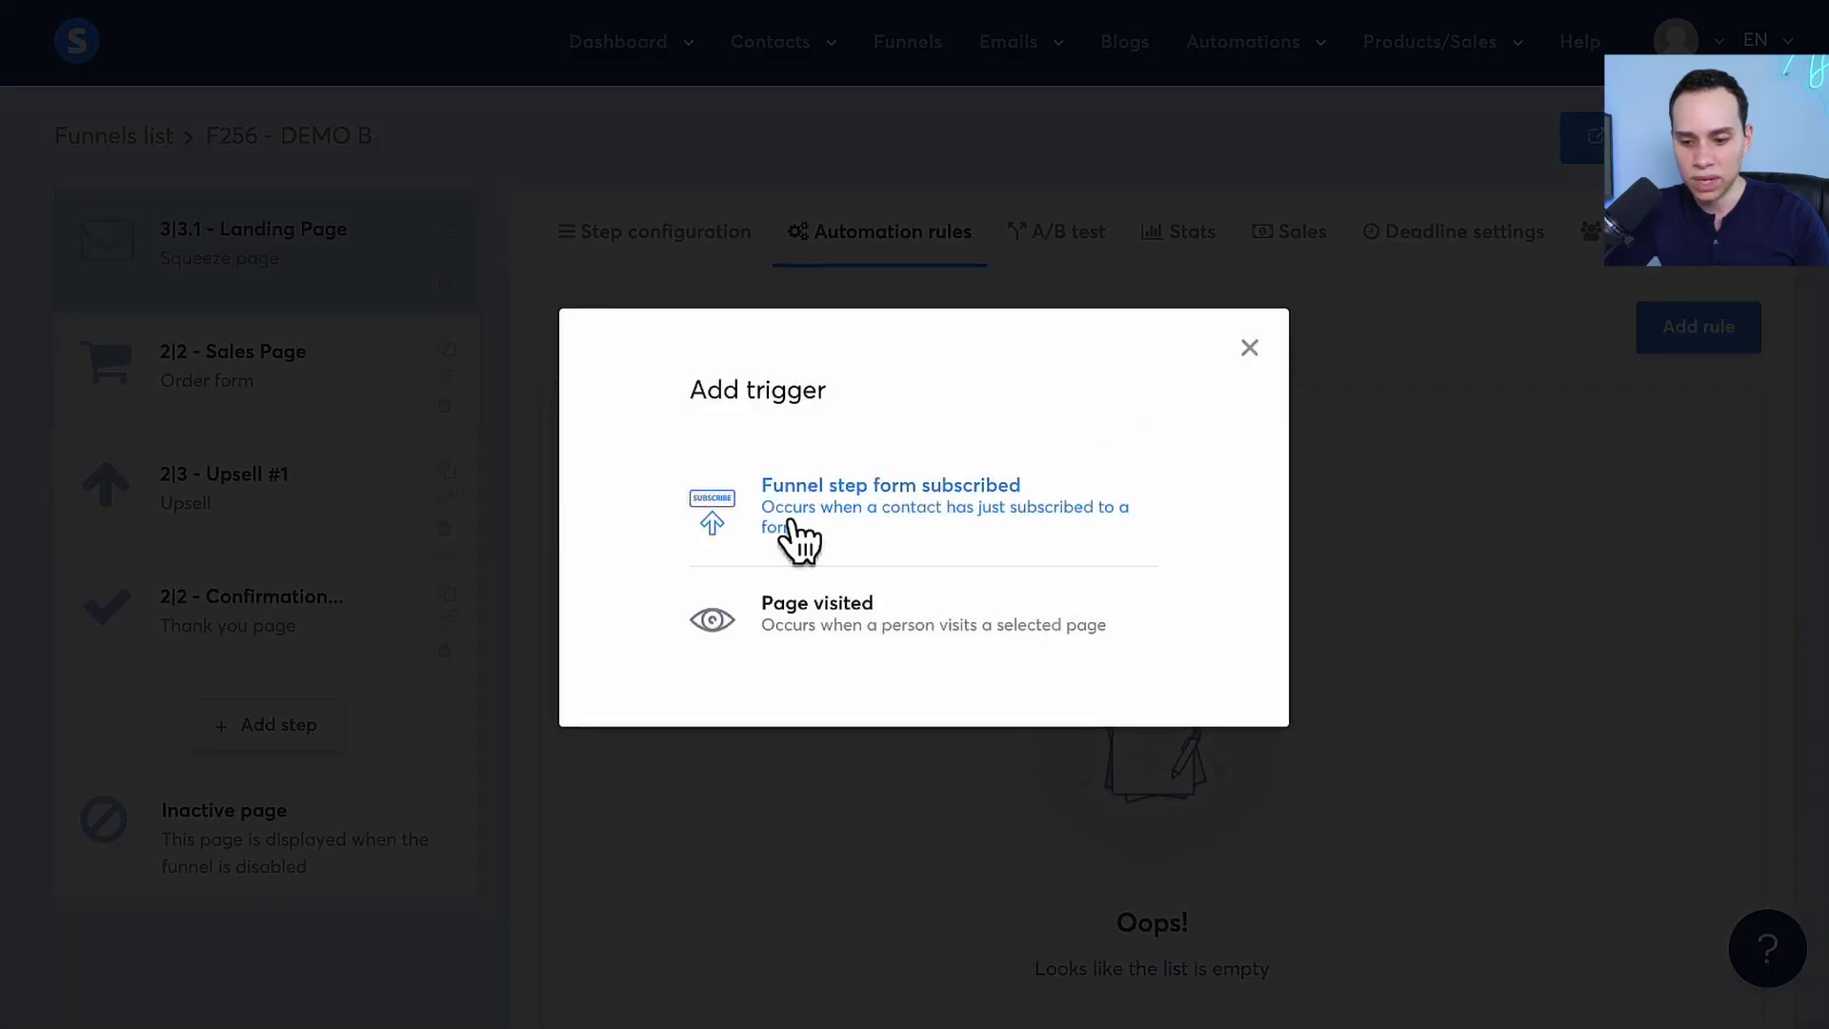
left_click(849, 513)
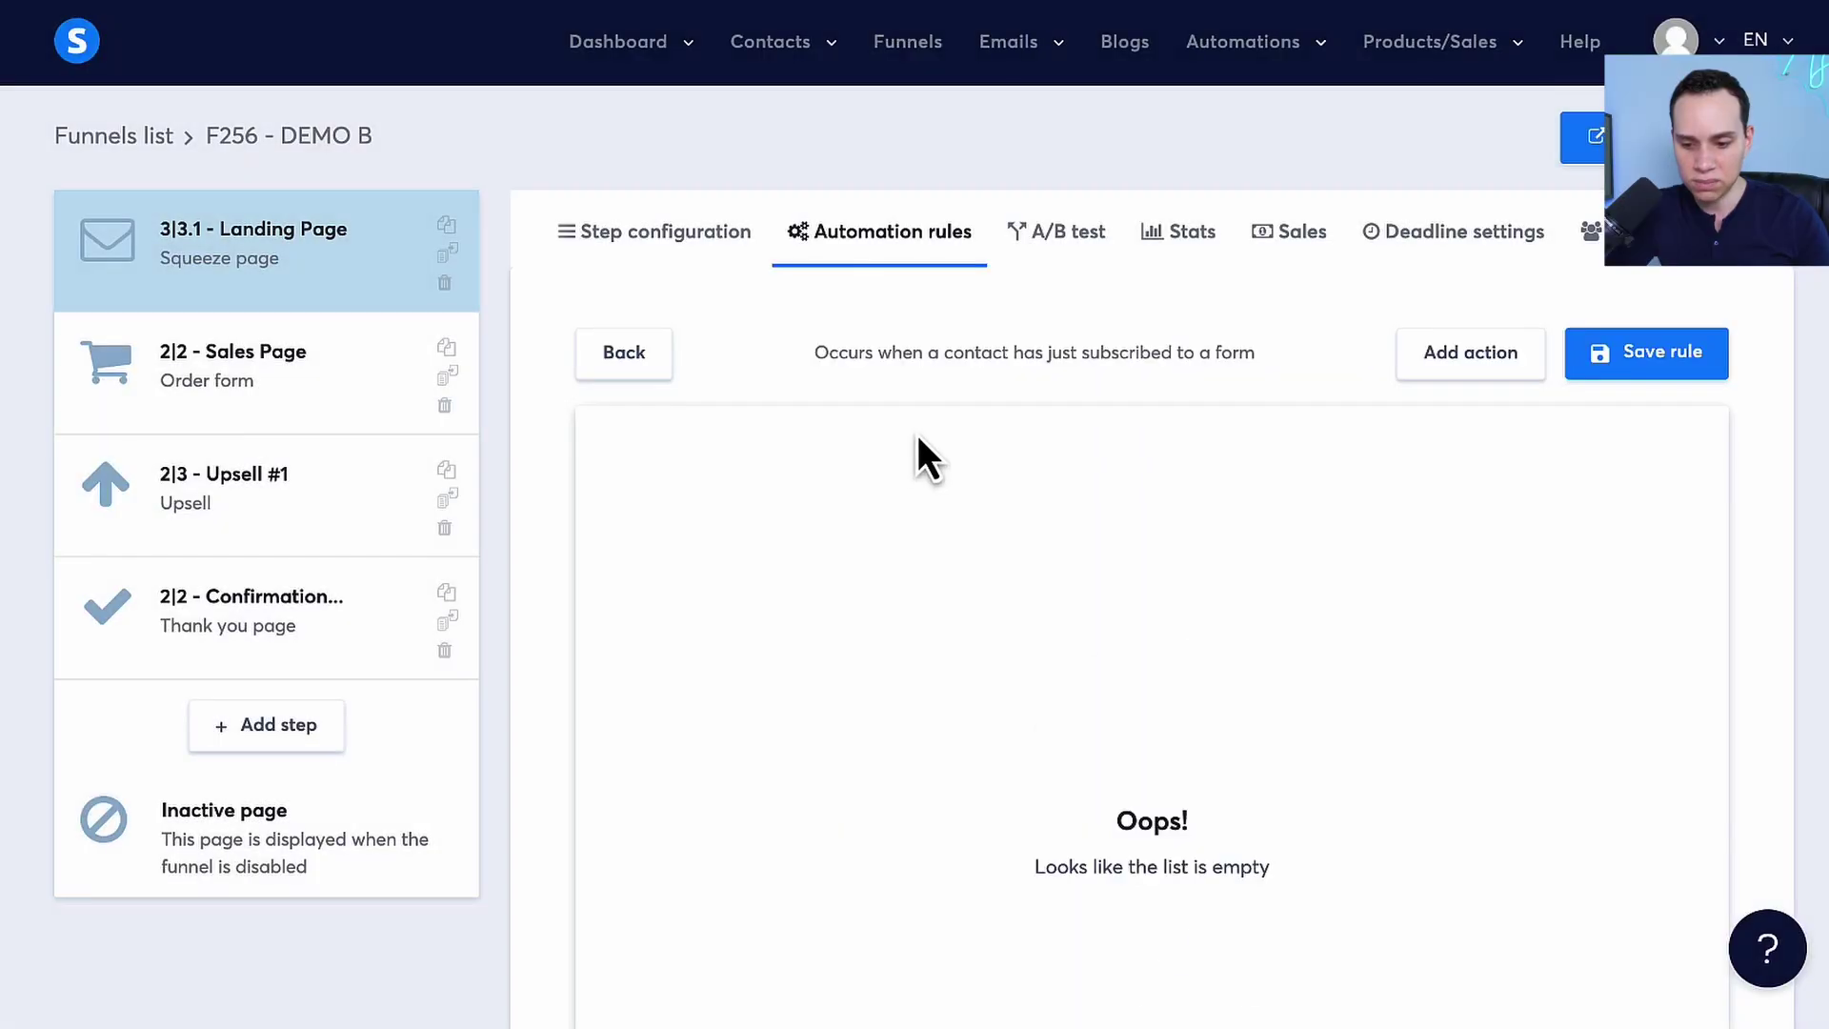
Step: Add a Subscribe to campaign action to the rule and choose the campaign Fresh Fans Academy - Prospects
scroll(1258, 495, "down", 2)
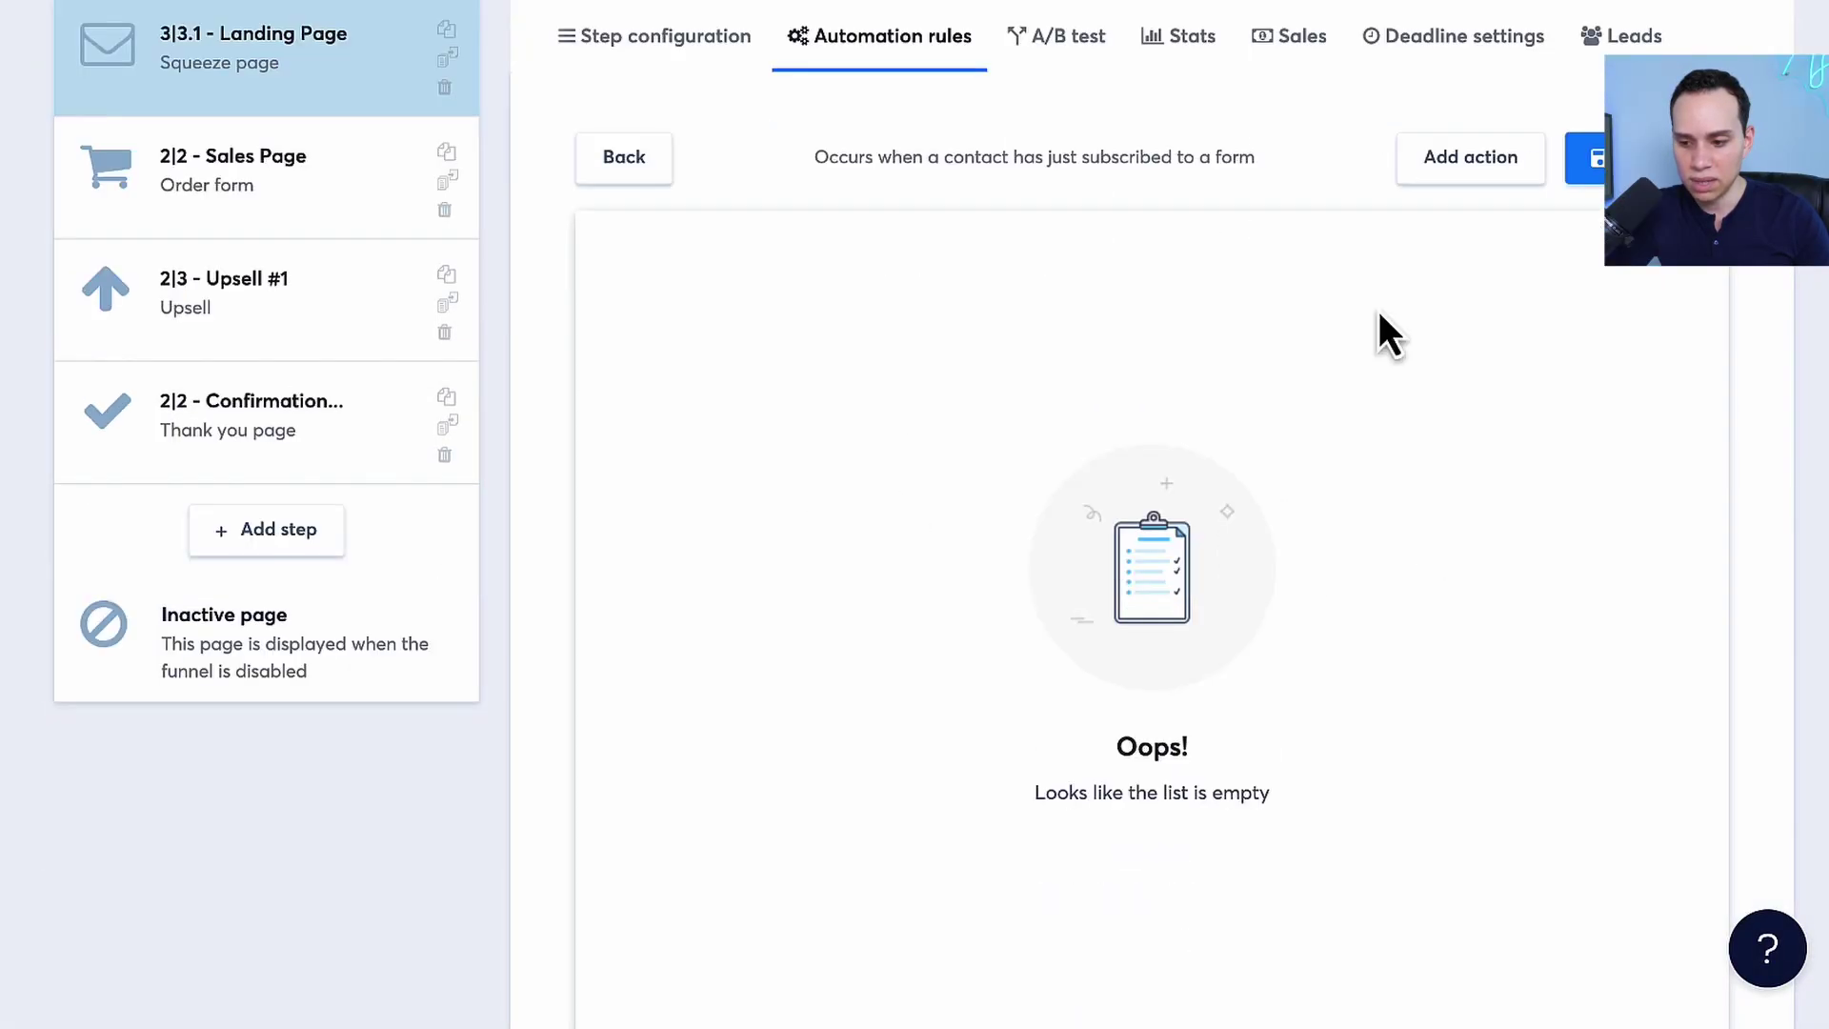
left_click(1484, 181)
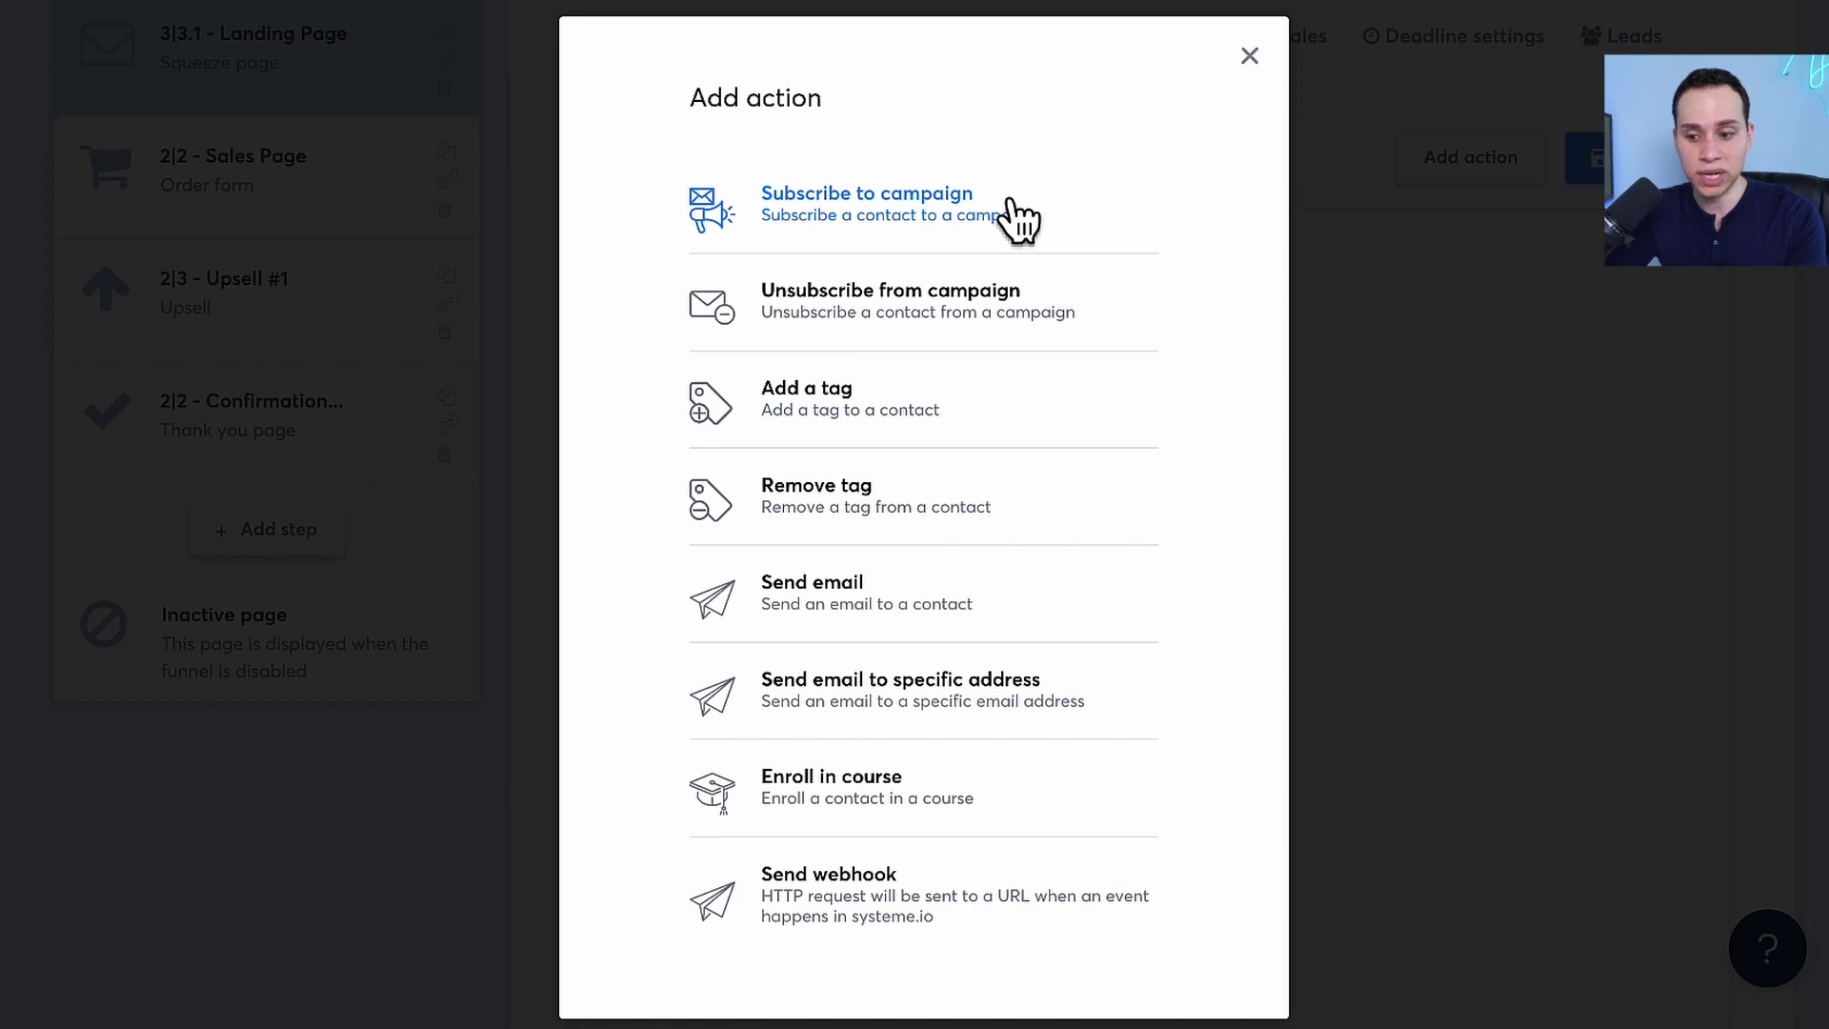
left_click(989, 229)
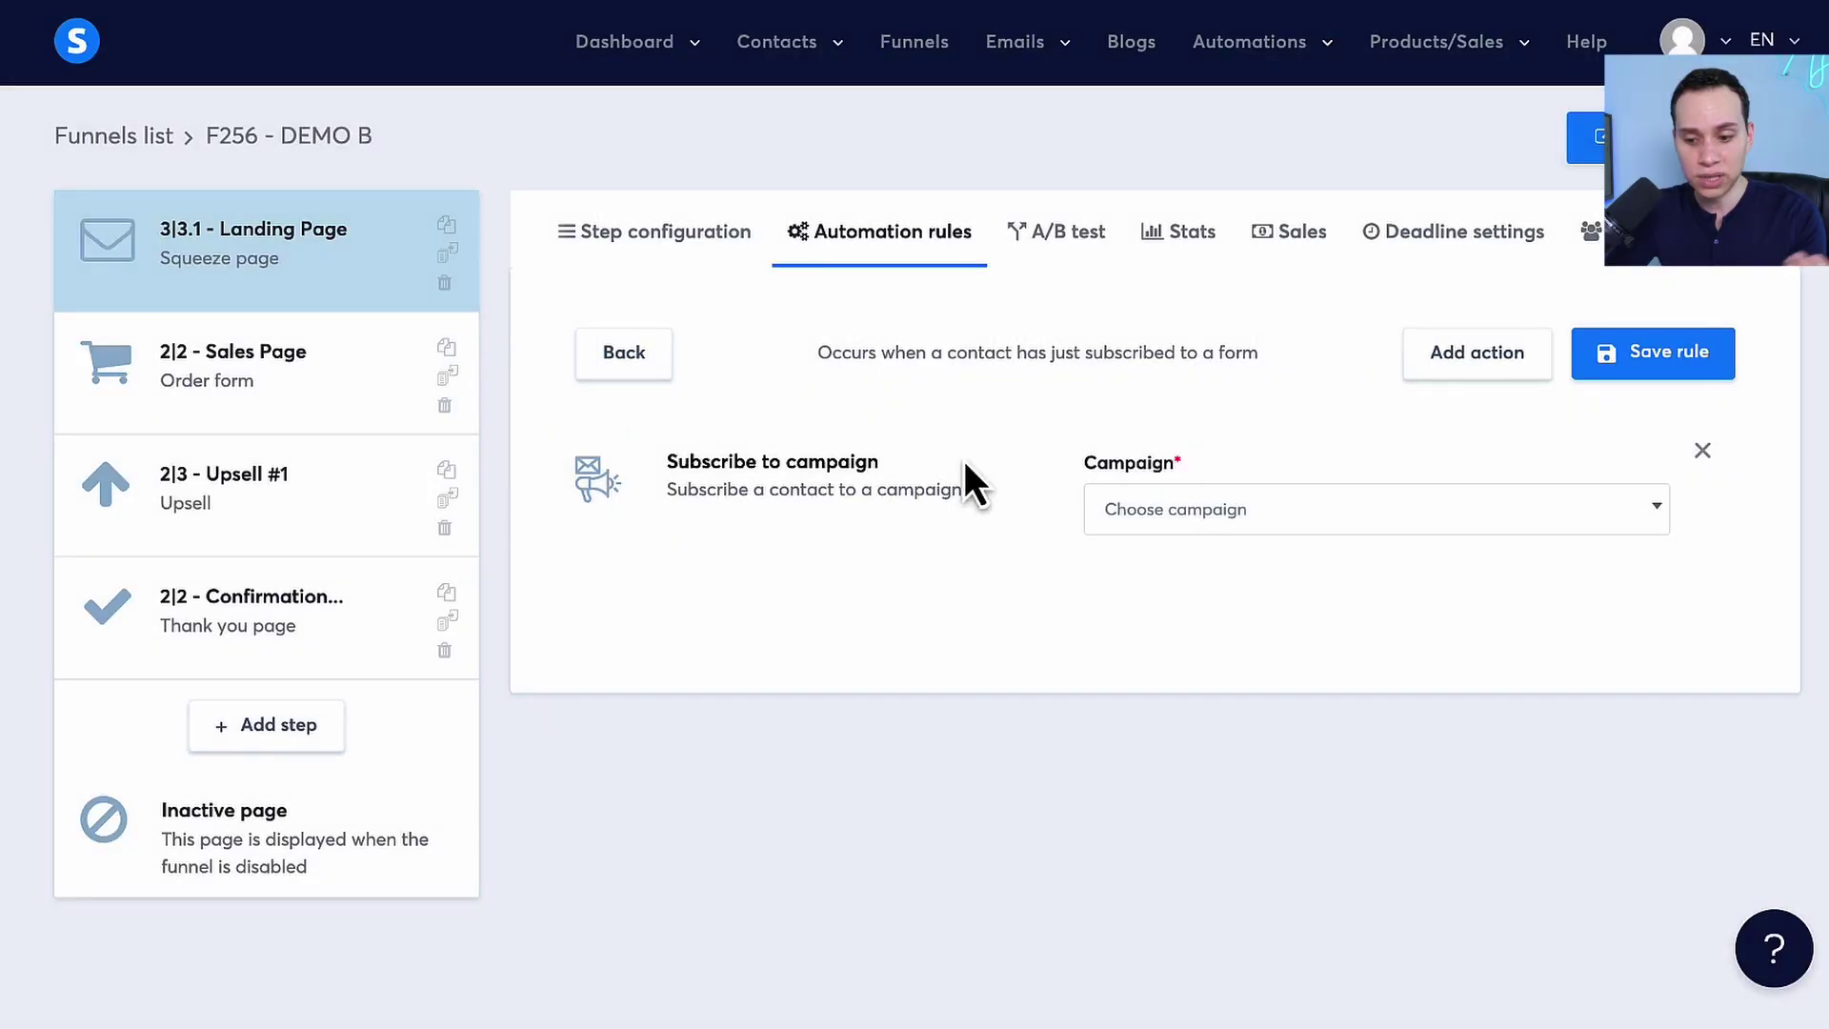
left_click(1171, 517)
left_click(1172, 620)
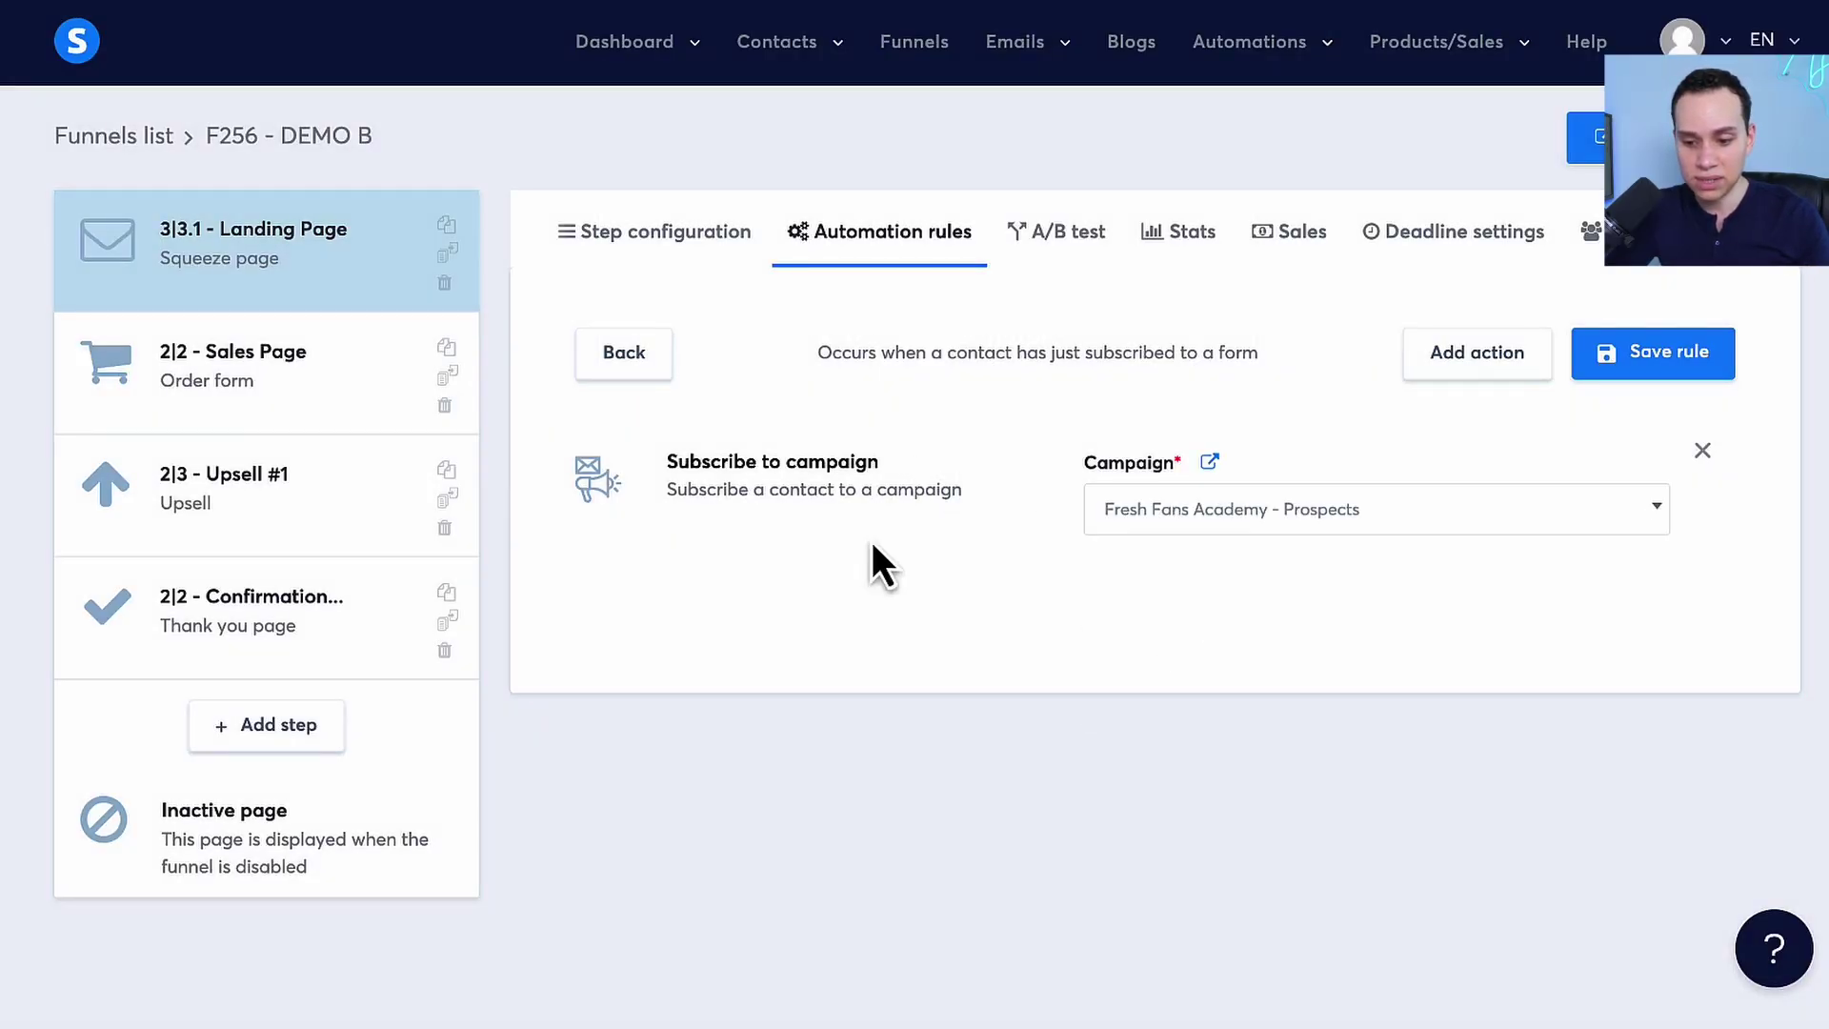